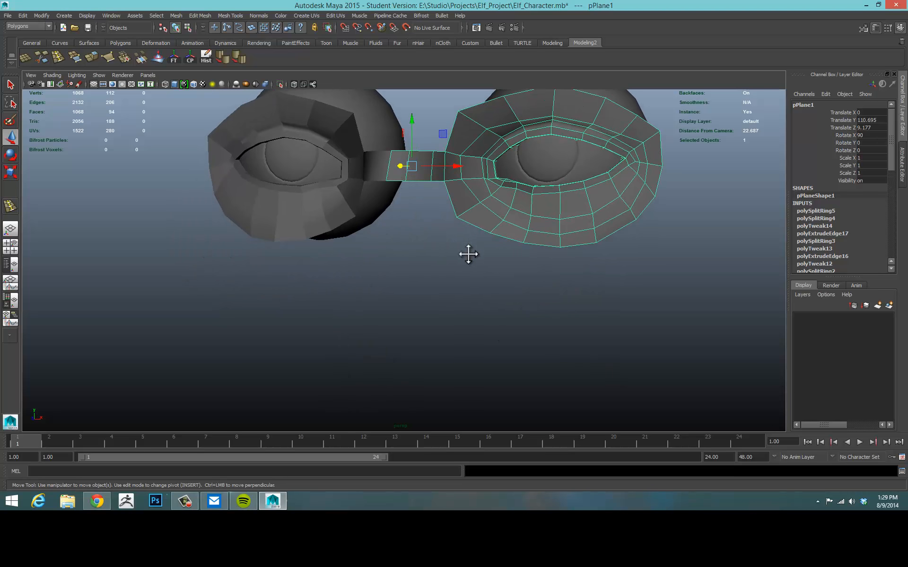
# Raise the upper vertices where the nose bridge joins the eye mesh to widen the bridge's upper edge
pyautogui.keyDown('alt'); pyautogui.moveTo(468, 253); pyautogui.dragTo(426, 303); pyautogui.keyUp('alt')
pyautogui.keyDown('alt'); pyautogui.moveTo(370, 289); pyautogui.dragTo(416, 246); pyautogui.keyUp('alt')
pyautogui.click(405, 236)
pyautogui.click(412, 194)
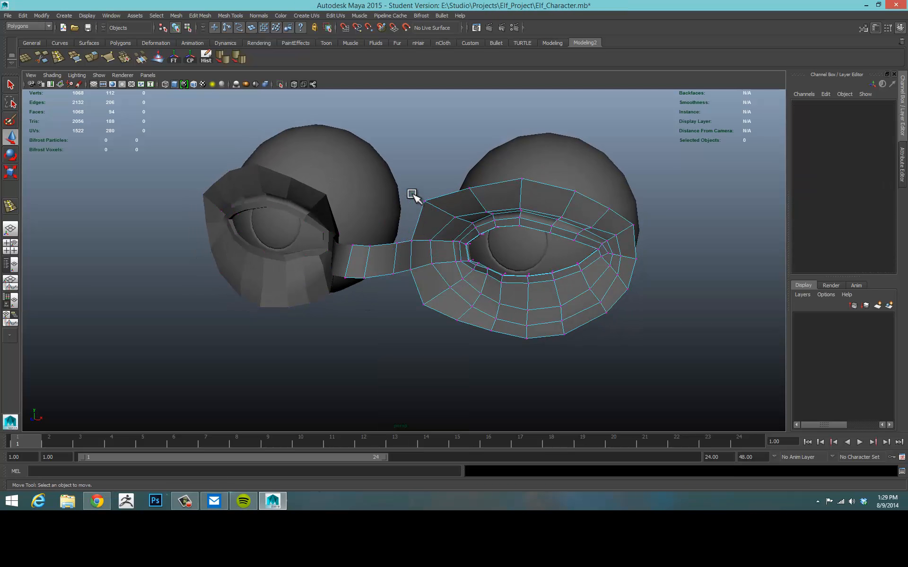
pyautogui.click(414, 251)
pyautogui.moveTo(409, 203); pyautogui.dragTo(411, 188)
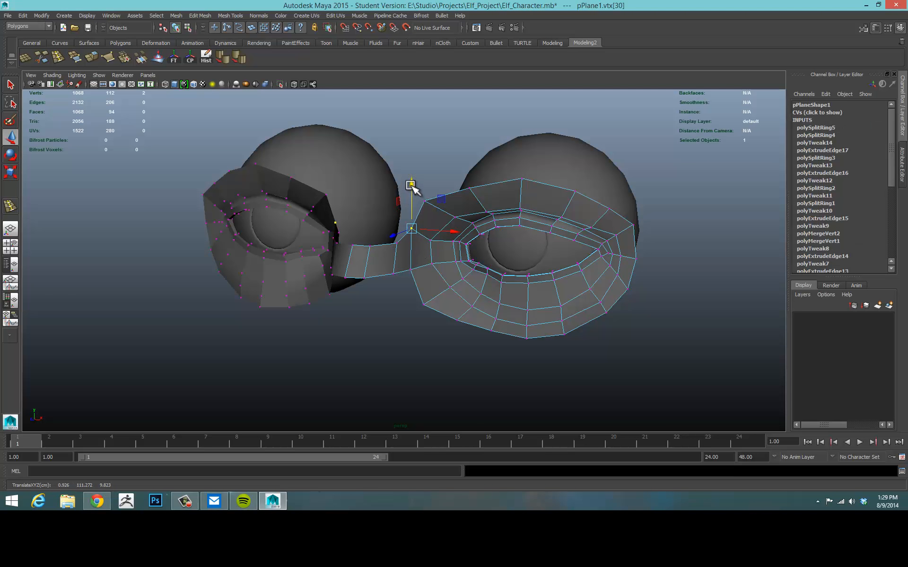
pyautogui.click(397, 238)
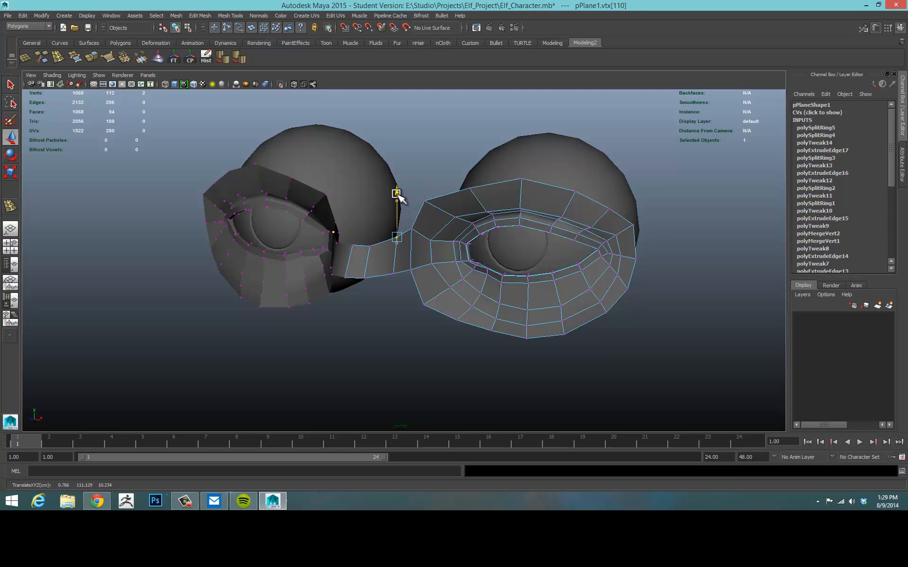
# Lower the lower vertices where the nose bridge joins the eye mesh to widen the bridge's underside
pyautogui.keyDown('alt'); pyautogui.moveTo(392, 236); pyautogui.dragTo(427, 232); pyautogui.keyUp('alt')
pyautogui.click(425, 266)
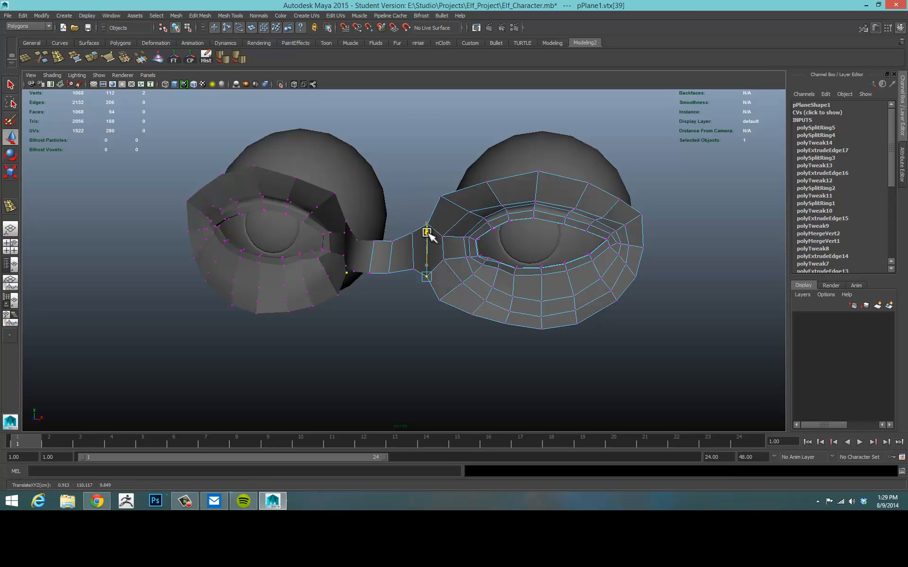
pyautogui.click(414, 270)
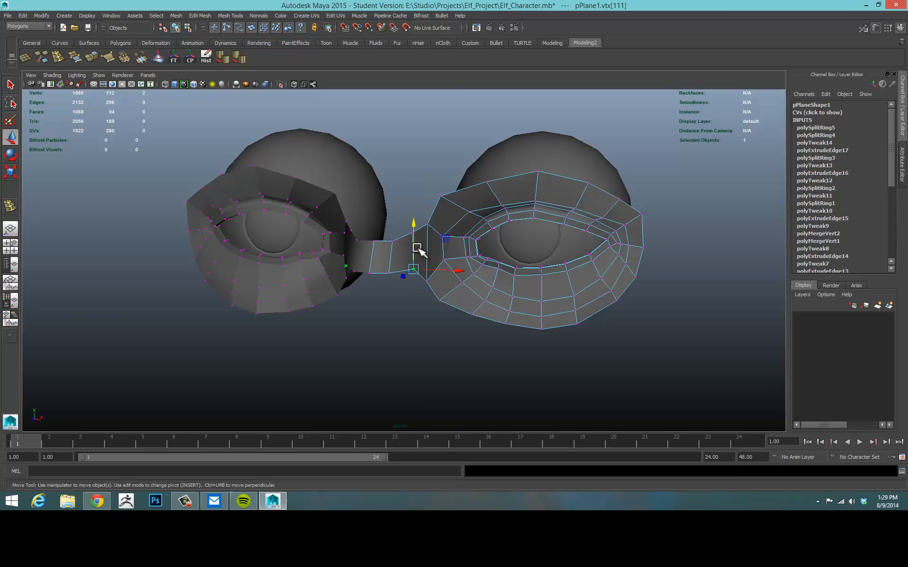
pyautogui.moveTo(413, 229); pyautogui.dragTo(412, 232)
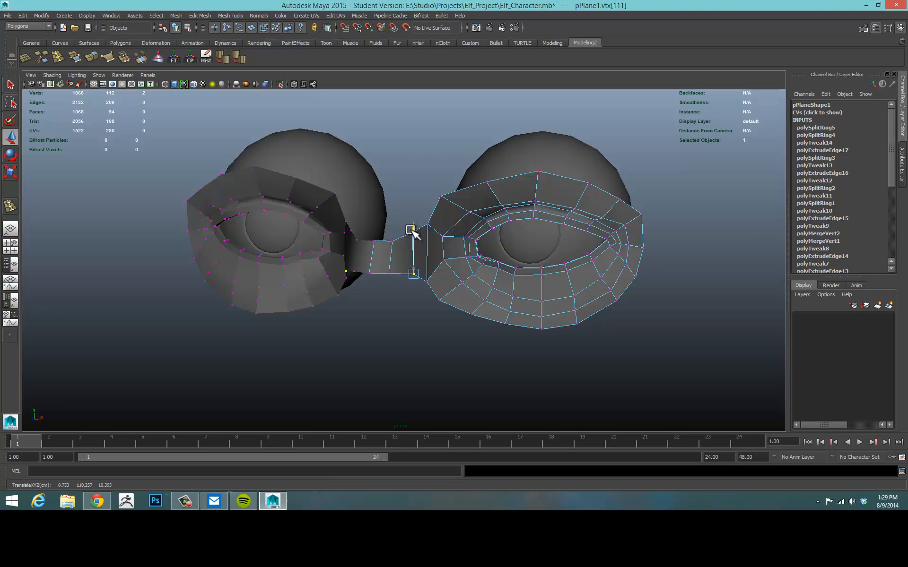
# Reposition the upper and lower vertices of the neighbouring edge loop between the nose bridge and the inner eye corner
pyautogui.click(443, 258)
pyautogui.moveTo(442, 227); pyautogui.dragTo(441, 233)
pyautogui.moveTo(487, 267); pyautogui.dragTo(489, 272)
pyautogui.moveTo(442, 209); pyautogui.dragTo(442, 207)
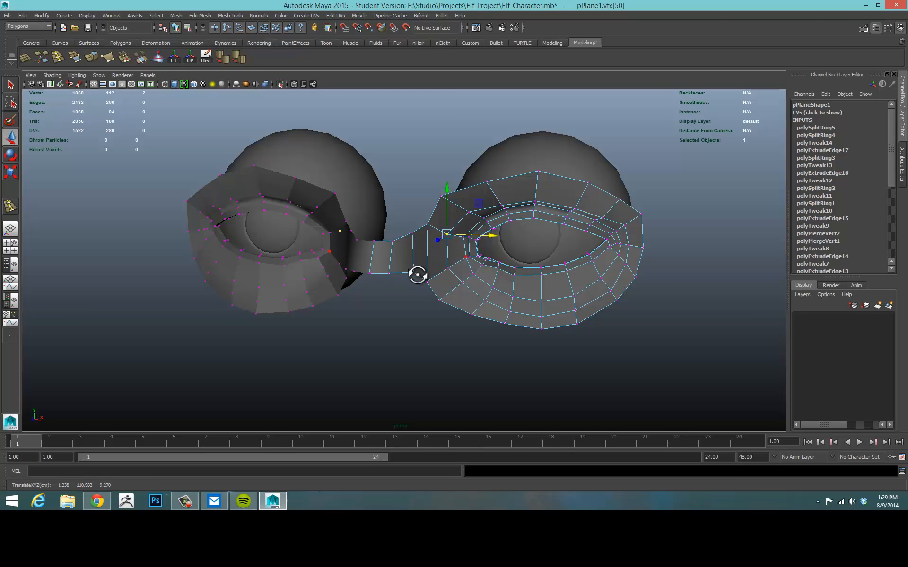
# Return the eye mesh to object mode and display it with smooth mesh preview
pyautogui.moveTo(417, 275)
pyautogui.keyDown('alt'); pyautogui.mouseDown()
pyautogui.moveTo(432, 264)
pyautogui.moveTo(373, 277)
pyautogui.moveTo(389, 274)
pyautogui.moveTo(463, 324)
pyautogui.moveTo(426, 300)
pyautogui.moveTo(421, 275)
pyautogui.mouseUp(); pyautogui.keyUp('alt')
pyautogui.click(419, 187)
pyautogui.keyDown('alt'); pyautogui.moveTo(603, 229); pyautogui.dragTo(556, 229); pyautogui.keyUp('alt')
pyautogui.keyDown('alt'); pyautogui.moveTo(459, 193); pyautogui.dragTo(461, 213, button='middle'); pyautogui.keyUp('alt')
pyautogui.moveTo(469, 209); pyautogui.dragTo(486, 191, button='right')
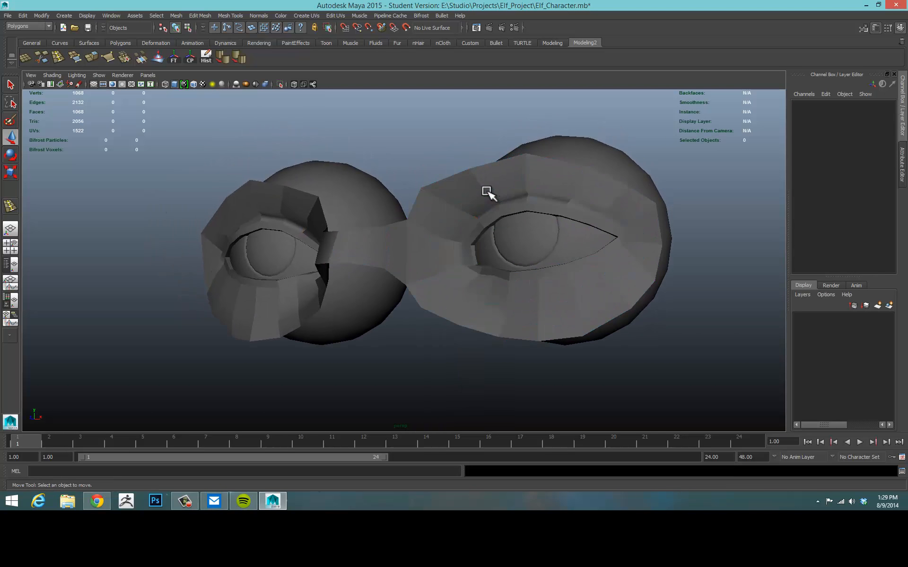
pyautogui.click(487, 191)
pyautogui.keyDown('alt'); pyautogui.moveTo(486, 191); pyautogui.dragTo(424, 226); pyautogui.keyUp('alt')
pyautogui.press('3')
pyautogui.click(417, 170)
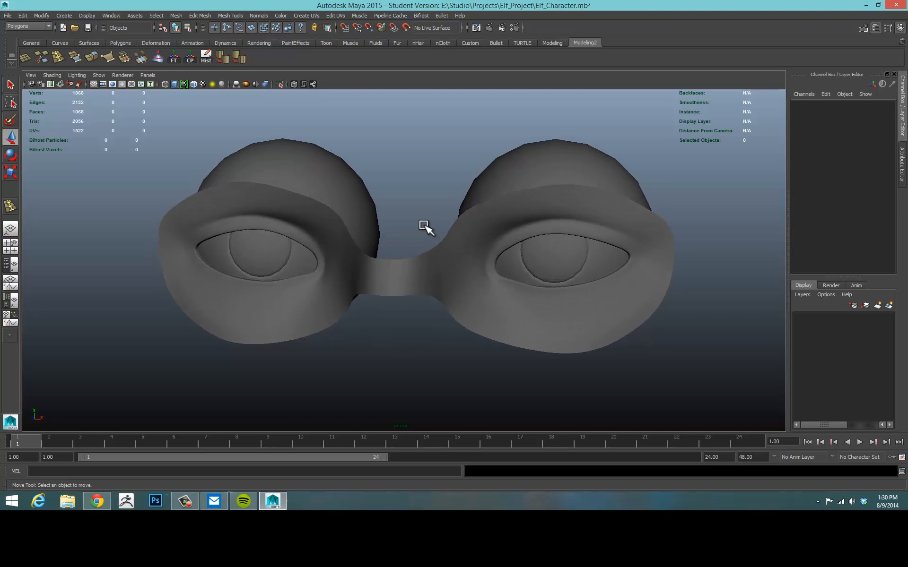
# Examine the smoothed eye sockets and nose bridge from several angles
pyautogui.keyDown('alt'); pyautogui.moveTo(453, 263); pyautogui.dragTo(486, 277); pyautogui.keyUp('alt')
pyautogui.click(470, 304)
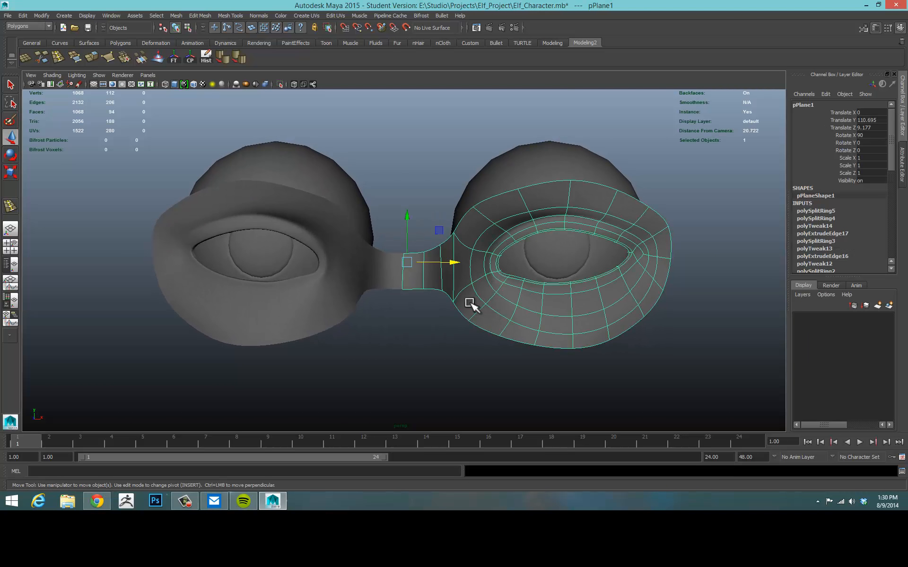
pyautogui.click(420, 331)
pyautogui.keyDown('alt'); pyautogui.moveTo(399, 334); pyautogui.dragTo(389, 334); pyautogui.keyUp('alt')
pyautogui.moveTo(390, 334)
pyautogui.keyDown('alt'); pyautogui.mouseDown(button='right')
pyautogui.moveTo(402, 331)
pyautogui.moveTo(383, 330)
pyautogui.mouseUp(button='right'); pyautogui.keyUp('alt')
pyautogui.keyDown('alt'); pyautogui.moveTo(386, 329); pyautogui.dragTo(419, 317, button='middle'); pyautogui.keyUp('alt')
pyautogui.scroll(-2, 462, 316)
pyautogui.keyDown('alt'); pyautogui.moveTo(483, 325); pyautogui.dragTo(472, 304, button='middle'); pyautogui.keyUp('alt')
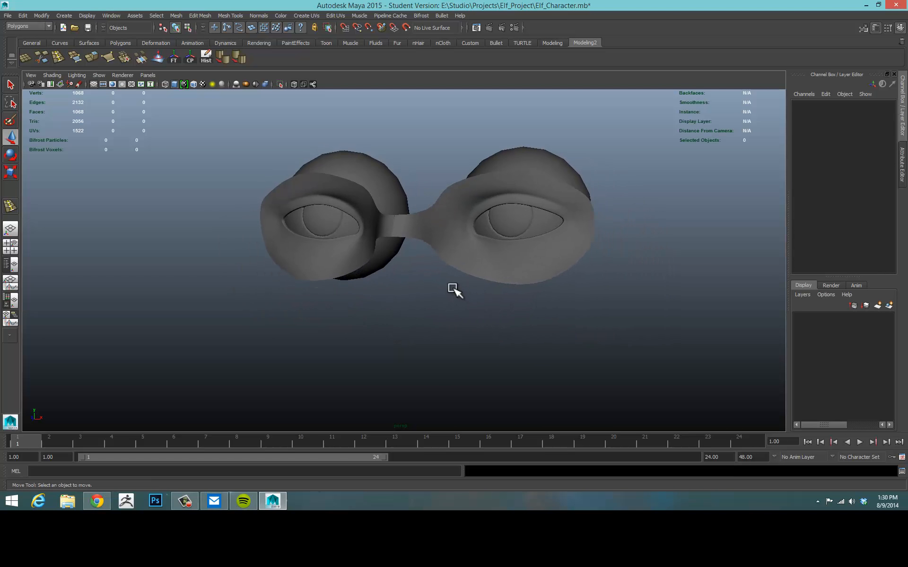
pyautogui.keyDown('alt'); pyautogui.moveTo(441, 269); pyautogui.dragTo(365, 259); pyautogui.keyUp('alt')
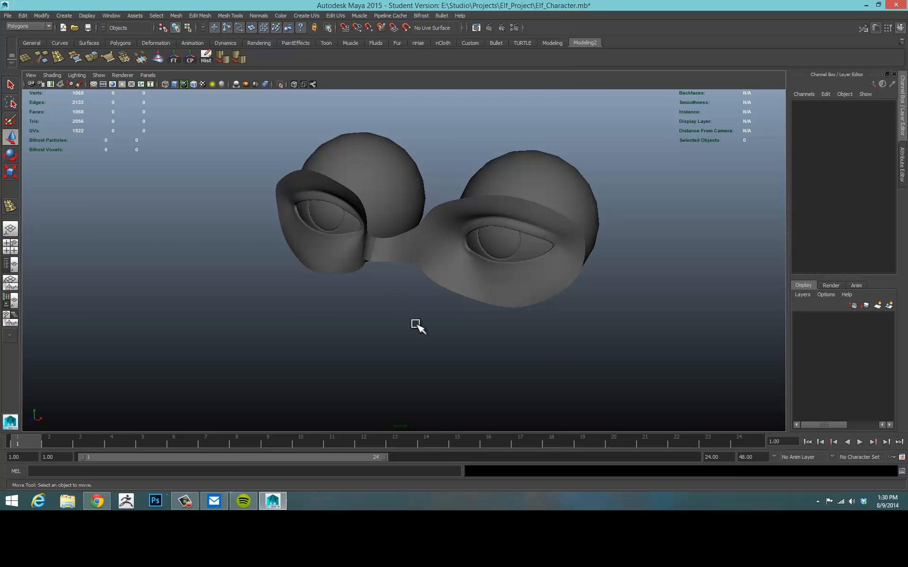
pyautogui.keyDown('alt'); pyautogui.moveTo(415, 324); pyautogui.dragTo(442, 303); pyautogui.keyUp('alt')
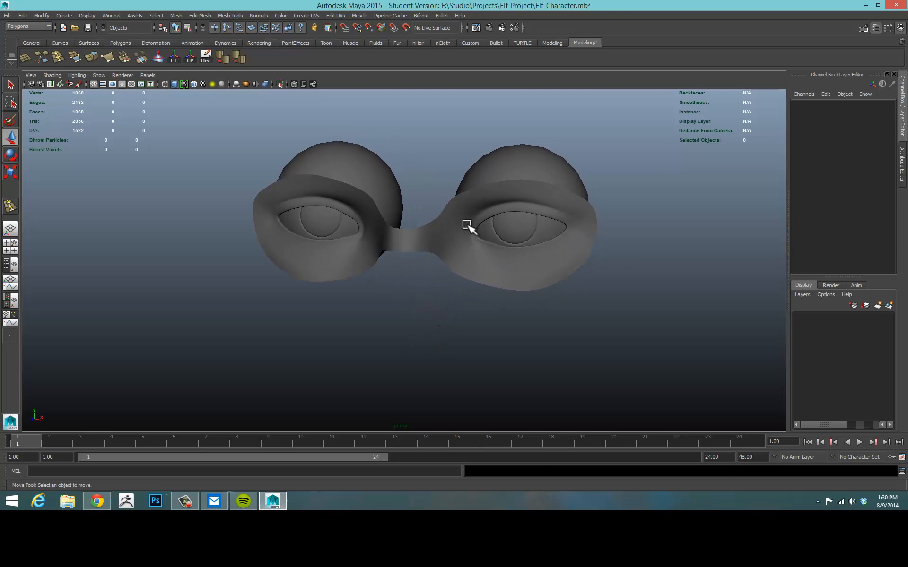
# Switch the eye mesh to edge selection and select its entire outer border edge loop
pyautogui.click(466, 227)
pyautogui.keyDown('alt'); pyautogui.moveTo(523, 402); pyautogui.dragTo(460, 348); pyautogui.keyUp('alt')
pyautogui.keyDown('alt'); pyautogui.moveTo(424, 318); pyautogui.dragTo(427, 283); pyautogui.keyUp('alt')
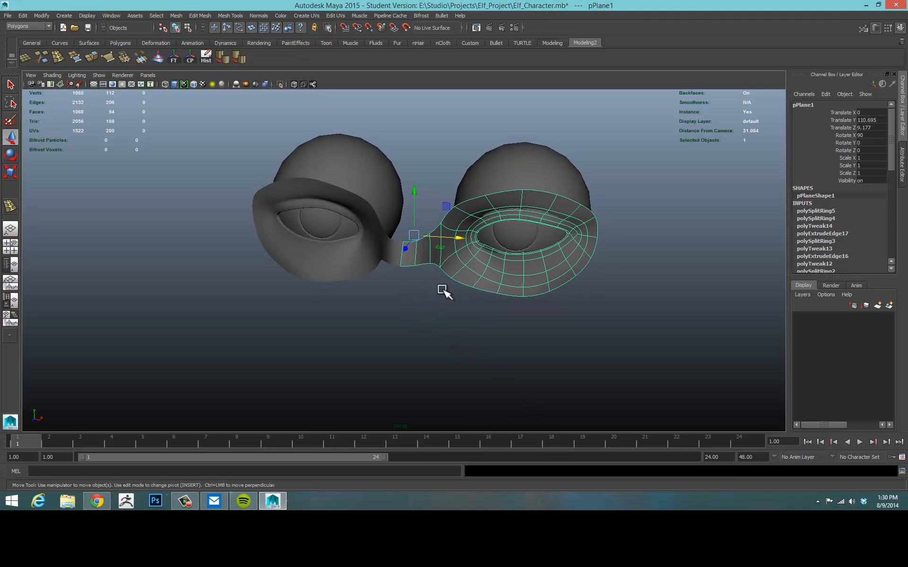
pyautogui.keyDown('alt'); pyautogui.moveTo(458, 340); pyautogui.dragTo(415, 306); pyautogui.keyUp('alt')
pyautogui.scroll(3, 416, 264)
pyautogui.rightClick(399, 212)
pyautogui.moveTo(398, 211); pyautogui.dragTo(398, 200, button='right')
pyautogui.doubleClick(402, 223)
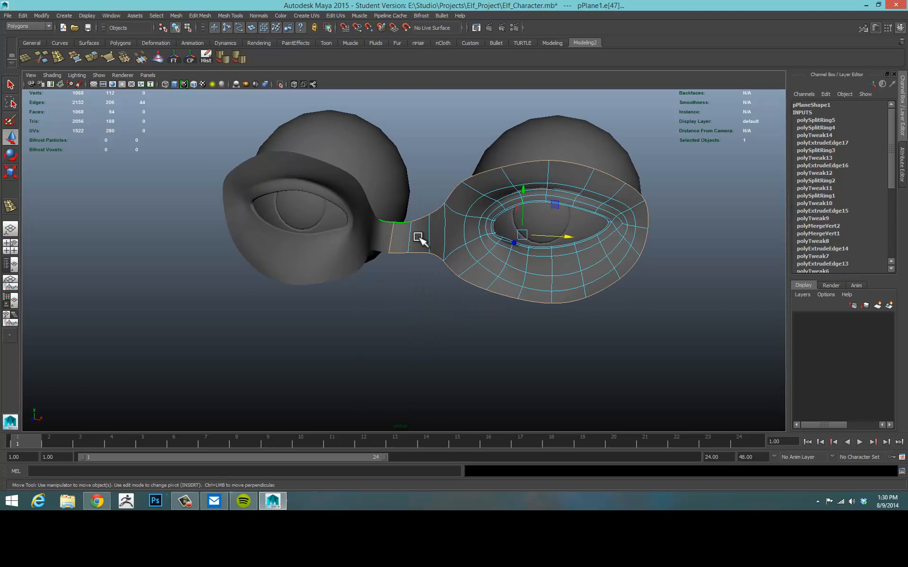
# Remove the edge at the centre of the nose bridge from the border edge selection
pyautogui.keyDown('alt'); pyautogui.moveTo(440, 320); pyautogui.dragTo(399, 251); pyautogui.keyUp('alt')
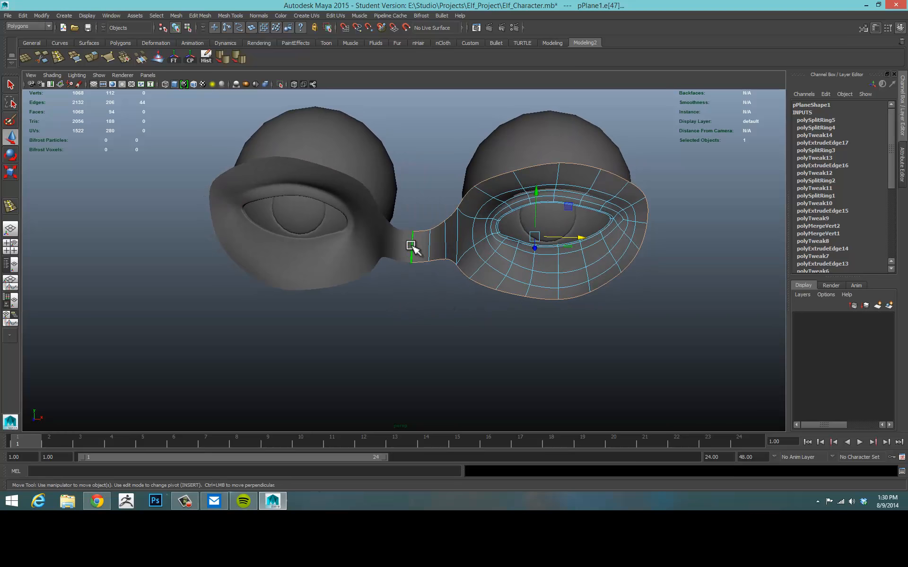
pyautogui.keyDown('ctrl'); pyautogui.click(412, 248); pyautogui.keyUp('ctrl')
pyautogui.keyDown('alt'); pyautogui.moveTo(447, 344); pyautogui.dragTo(431, 340); pyautogui.keyUp('alt')
pyautogui.scroll(3, 449, 318)
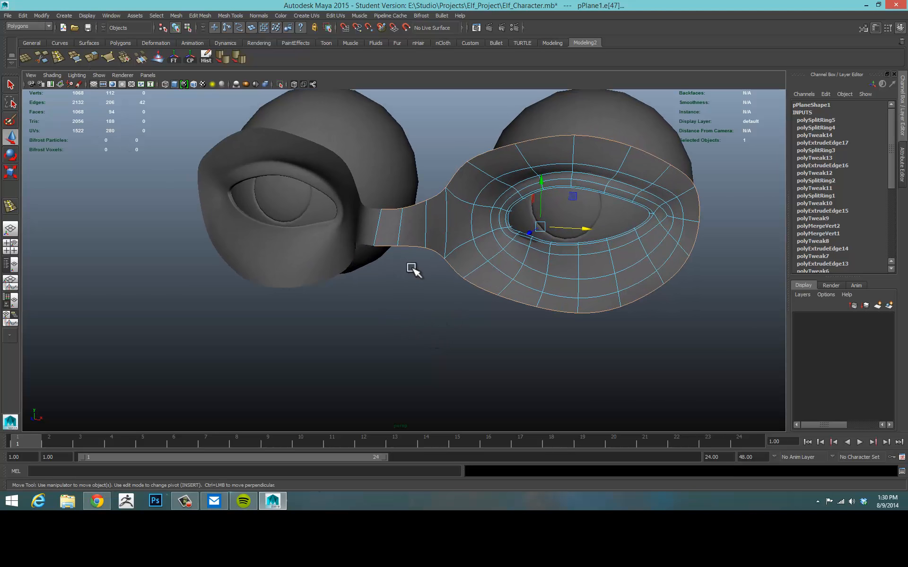
pyautogui.keyDown('alt'); pyautogui.moveTo(492, 224); pyautogui.dragTo(476, 261, button='middle'); pyautogui.keyUp('alt')
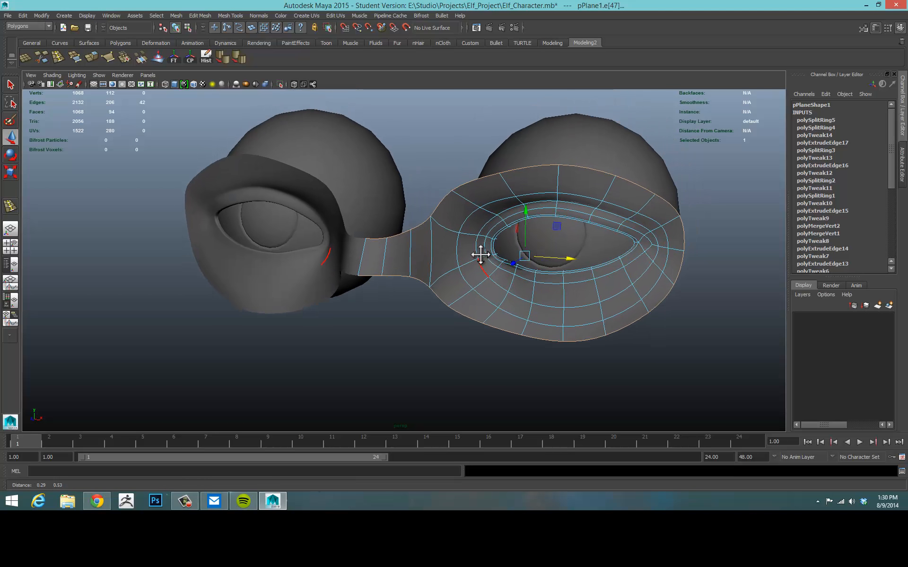
pyautogui.keyDown('alt'); pyautogui.moveTo(561, 243); pyautogui.dragTo(544, 243); pyautogui.keyUp('alt')
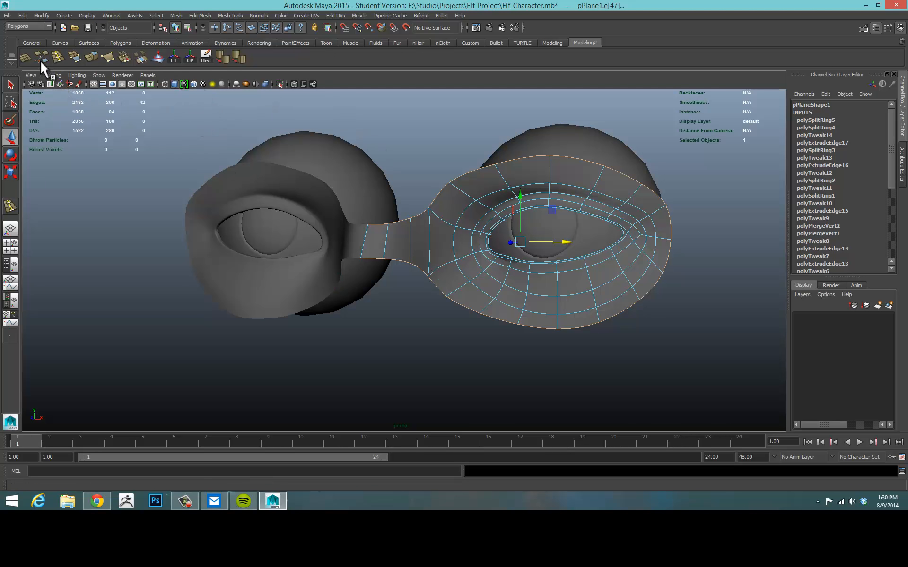
# Extrude the selected outer border edges and activate the Scale tool
pyautogui.click(88, 55)
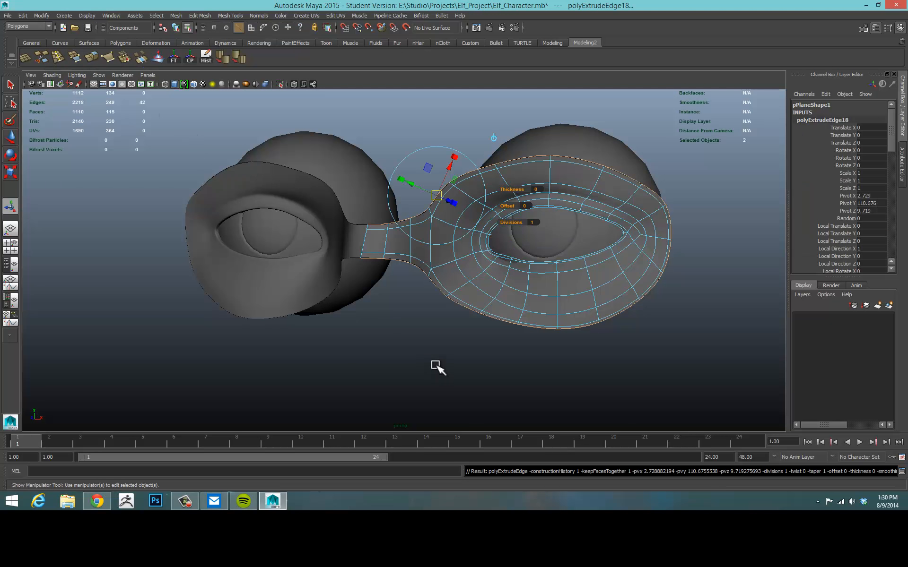
pyautogui.press('w')
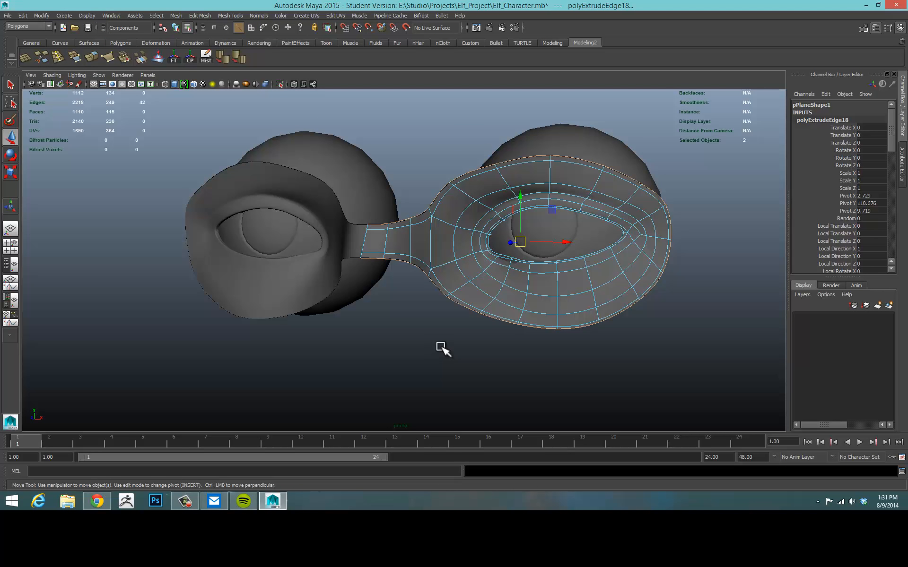
pyautogui.press('r')
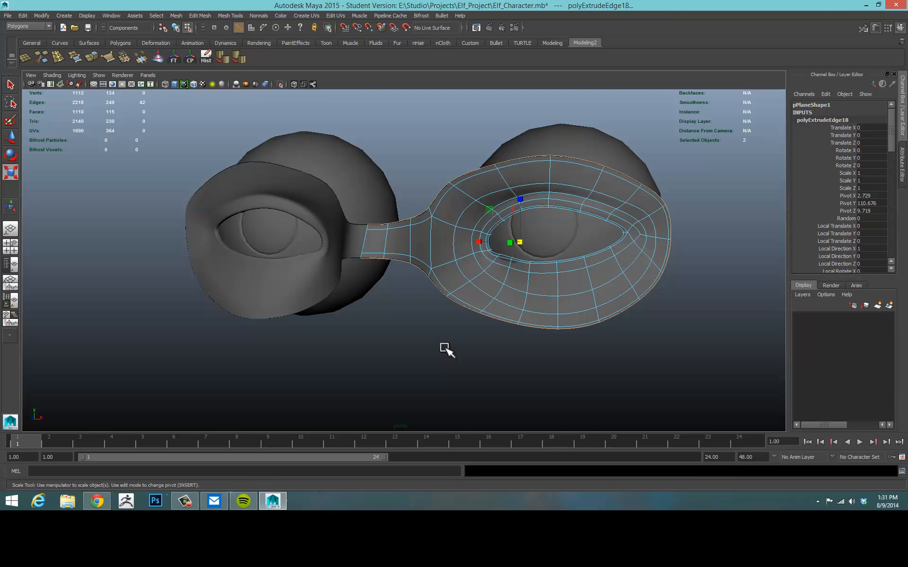
# Switch the eye mesh back to its unsmoothed polygon display
pyautogui.press('1')
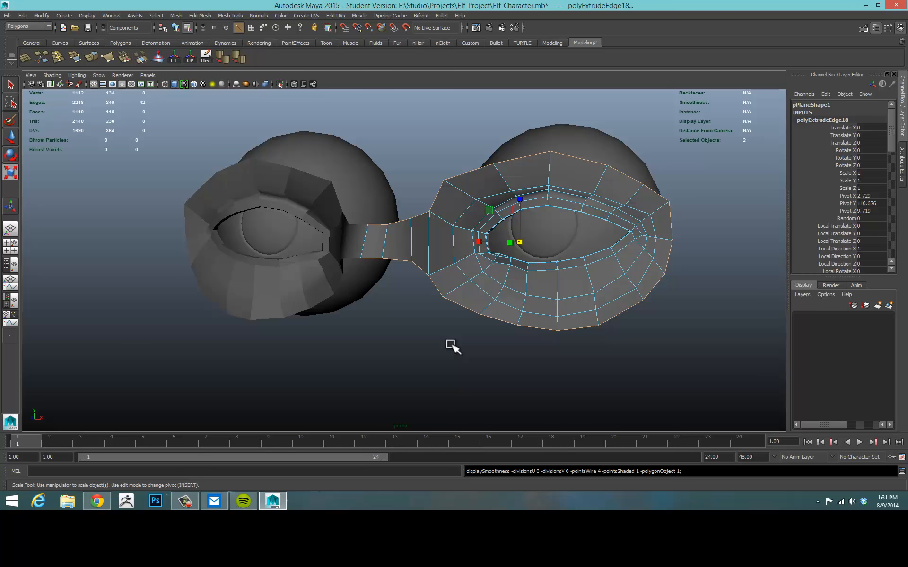
# Select a single outer border edge above the inner brow and try to move it upward
pyautogui.click(450, 142)
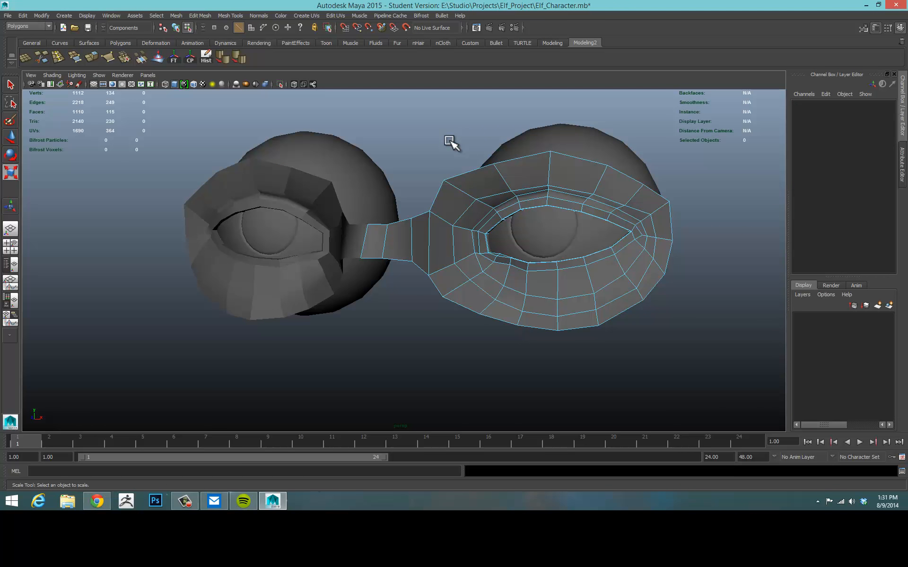
pyautogui.click(457, 176)
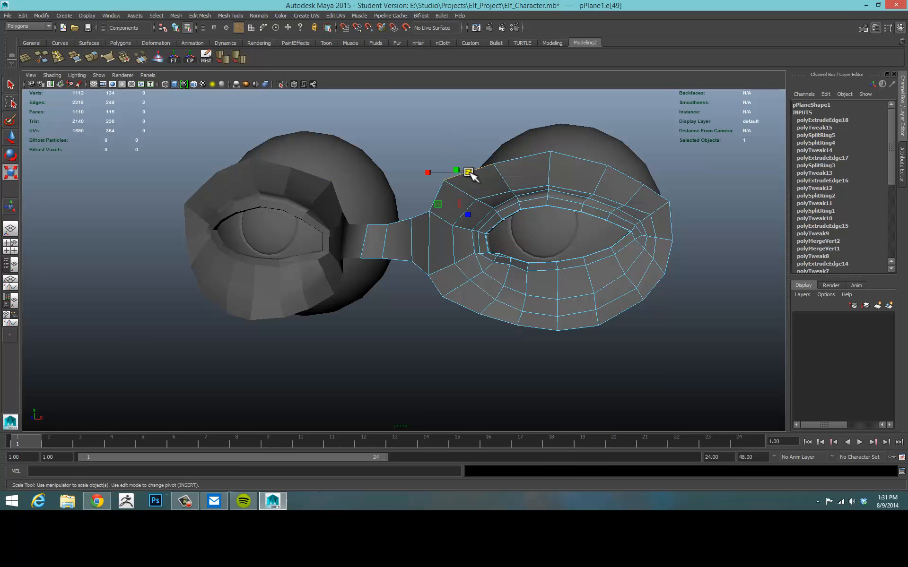
pyautogui.press('w')
pyautogui.click(470, 142)
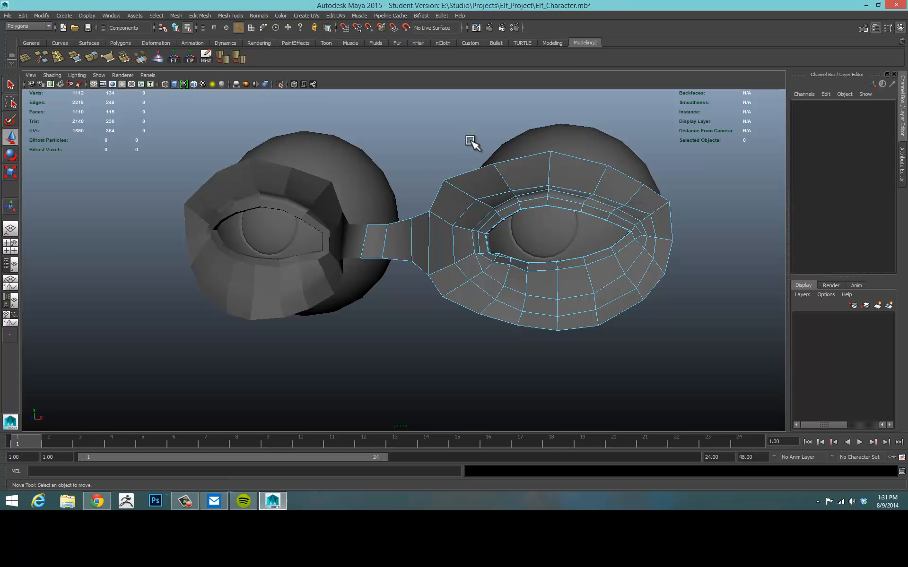
pyautogui.click(468, 172)
pyautogui.click(468, 150)
pyautogui.moveTo(468, 151); pyautogui.dragTo(468, 141)
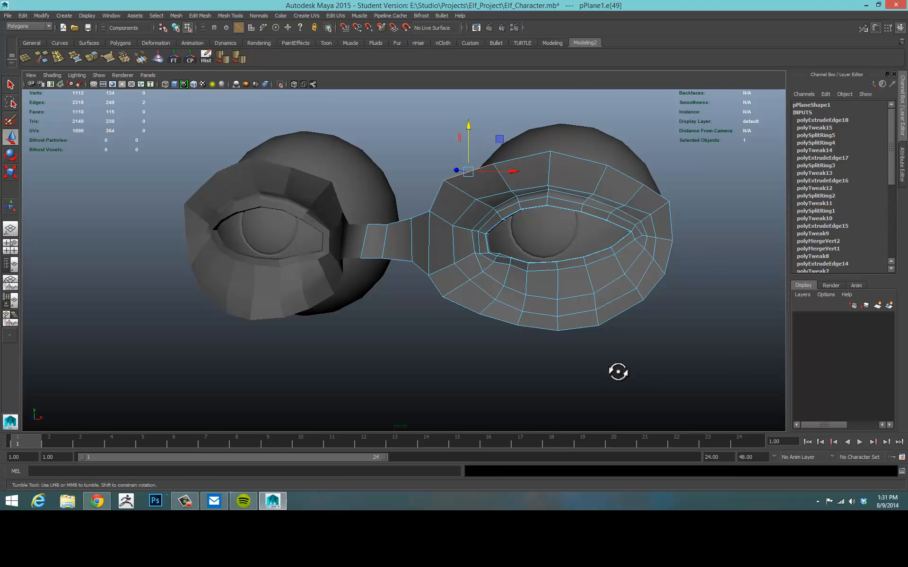
pyautogui.keyDown('alt'); pyautogui.moveTo(618, 371); pyautogui.dragTo(617, 380); pyautogui.keyUp('alt')
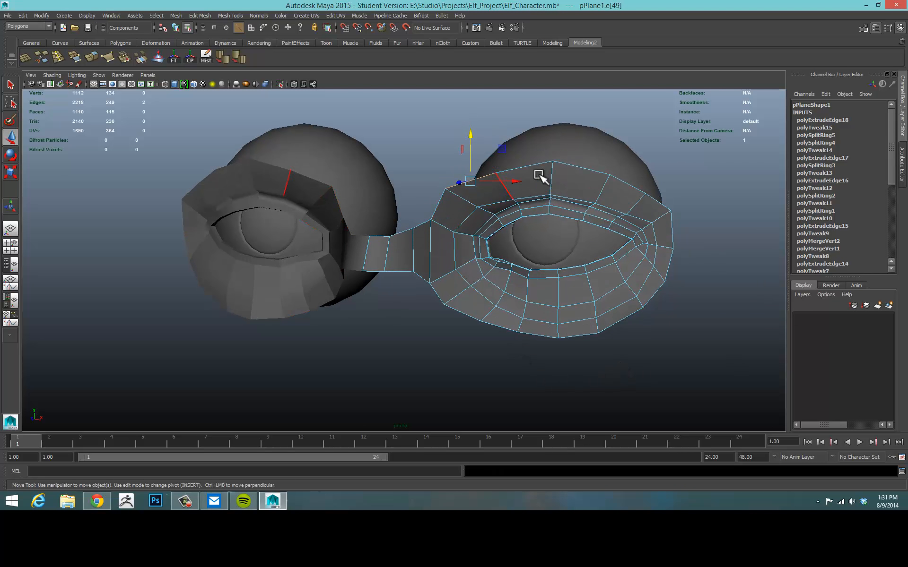
# Select the outer border edges except the nose bridge's centre edge, then clear the selection
pyautogui.doubleClick(436, 208)
pyautogui.keyDown('shift'); pyautogui.doubleClick(423, 232); pyautogui.keyUp('shift')
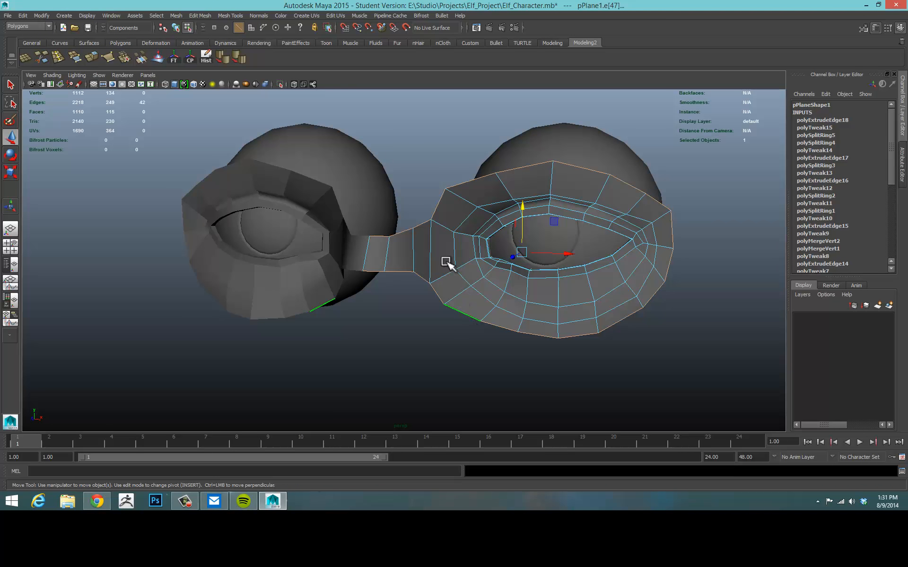
pyautogui.click(455, 143)
pyautogui.keyDown('alt'); pyautogui.moveTo(458, 148); pyautogui.dragTo(443, 153); pyautogui.keyUp('alt')
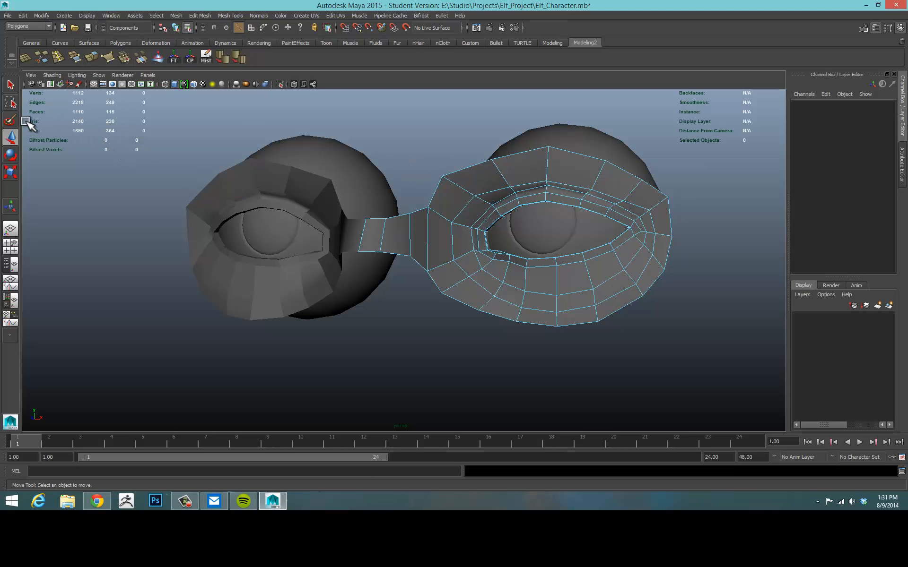
# Undo the recent selection changes and the border extrusion, back to the original outer border edge selection
pyautogui.hotkey('ctrl', 'z')
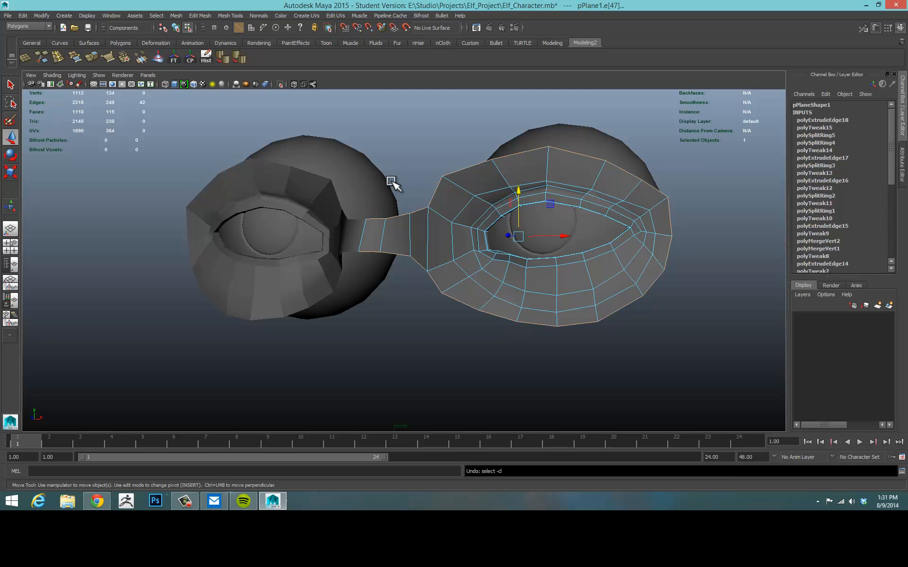
pyautogui.hotkey('ctrl', 'z')
pyautogui.hotkey('ctrl', 'z')
pyautogui.hotkey('ctrl', 'z')
pyautogui.hotkey('ctrl', 'z')
pyautogui.hotkey('ctrl', 'z')
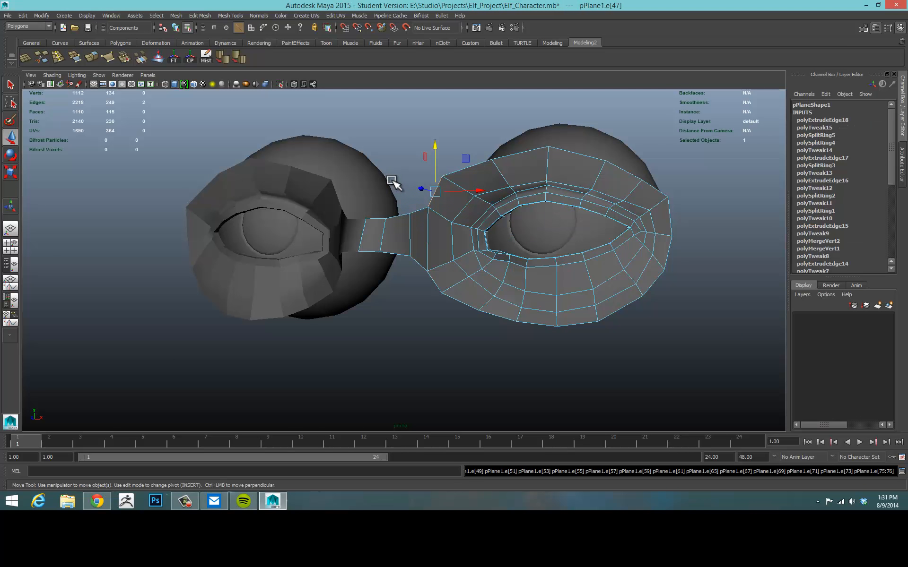
pyautogui.hotkey('ctrl', 'z')
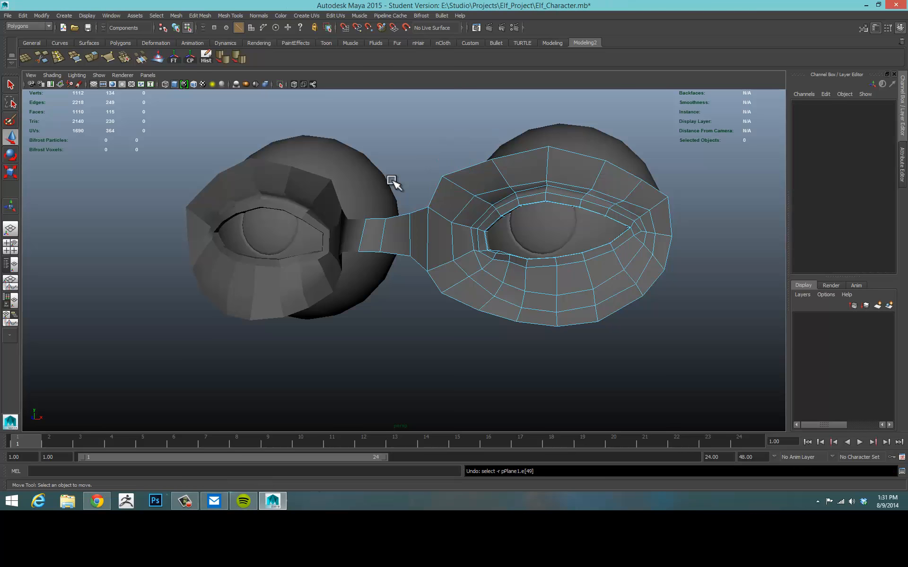
pyautogui.hotkey('ctrl', 'z')
pyautogui.hotkey('ctrl', 'z')
pyautogui.hotkey('ctrl', 'z')
pyautogui.hotkey('ctrl', 'z')
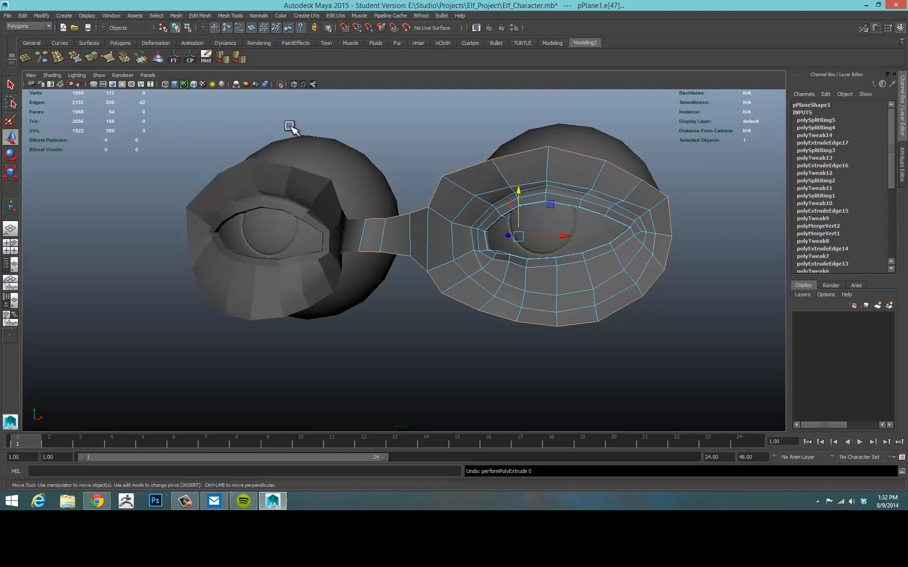
pyautogui.keyDown('alt'); pyautogui.moveTo(382, 136); pyautogui.dragTo(376, 140); pyautogui.keyUp('alt')
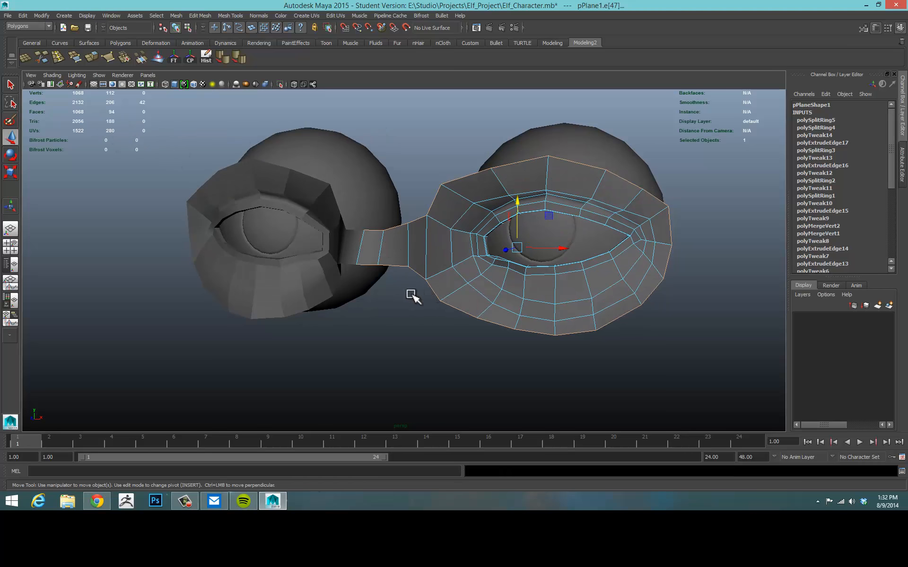
# Adjust the lower eyelid vertices near the inner eye corner, then clear the vertex selection
pyautogui.keyDown('alt'); pyautogui.moveTo(414, 297); pyautogui.dragTo(392, 302); pyautogui.keyUp('alt')
pyautogui.keyDown('alt'); pyautogui.moveTo(393, 302); pyautogui.dragTo(414, 317, button='right'); pyautogui.keyUp('alt')
pyautogui.keyDown('alt'); pyautogui.moveTo(414, 318); pyautogui.dragTo(399, 354); pyautogui.keyUp('alt')
pyautogui.keyDown('alt'); pyautogui.moveTo(399, 355); pyautogui.dragTo(582, 312, button='right'); pyautogui.keyUp('alt')
pyautogui.moveTo(522, 283); pyautogui.dragTo(510, 287, button='right')
pyautogui.moveTo(514, 300); pyautogui.dragTo(514, 298)
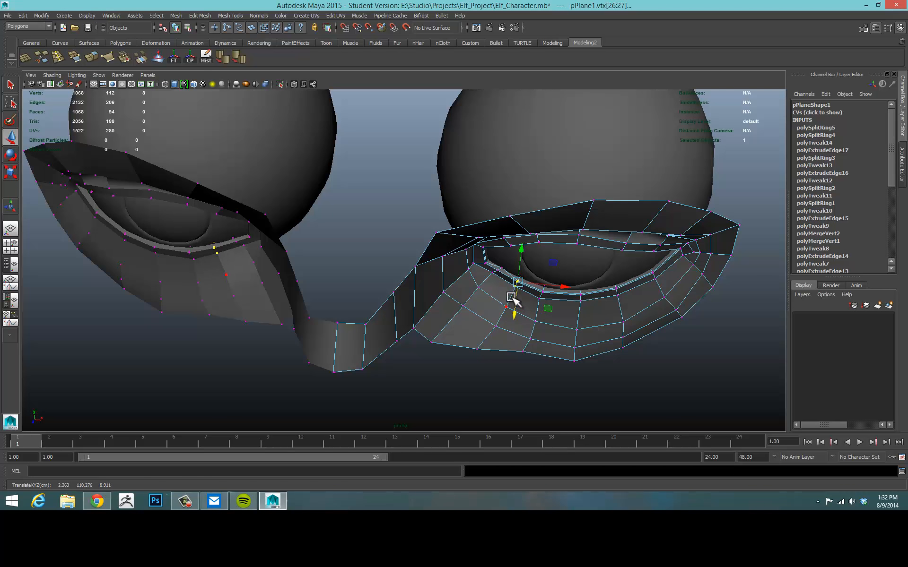
pyautogui.click(500, 271)
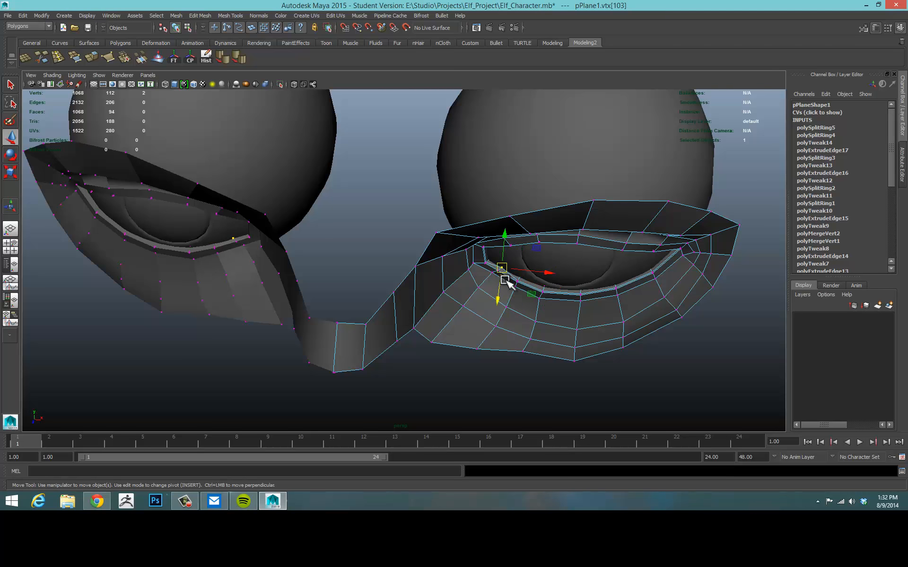
pyautogui.click(642, 397)
# Select the outer border edges of the eye mesh again, leaving out the nose bridge's centre edge
pyautogui.keyDown('alt'); pyautogui.moveTo(642, 397); pyautogui.dragTo(456, 316); pyautogui.keyUp('alt')
pyautogui.keyDown('alt'); pyautogui.moveTo(548, 294); pyautogui.dragTo(274, 146); pyautogui.keyUp('alt')
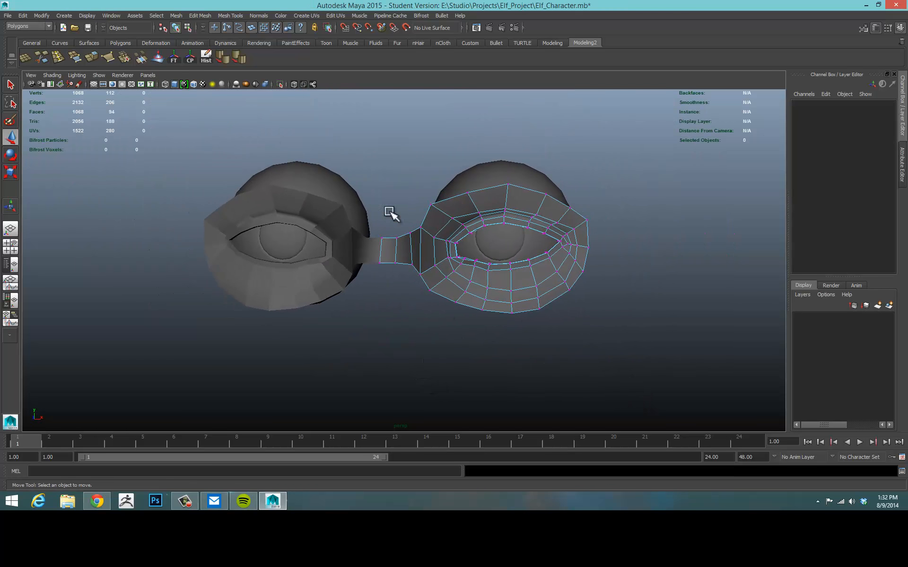
pyautogui.keyDown('alt'); pyautogui.moveTo(324, 168); pyautogui.dragTo(399, 236); pyautogui.keyUp('alt')
pyautogui.moveTo(398, 261)
pyautogui.keyDown('alt'); pyautogui.mouseDown(button='right')
pyautogui.moveTo(396, 250)
pyautogui.moveTo(386, 251)
pyautogui.mouseUp(button='right'); pyautogui.keyUp('alt')
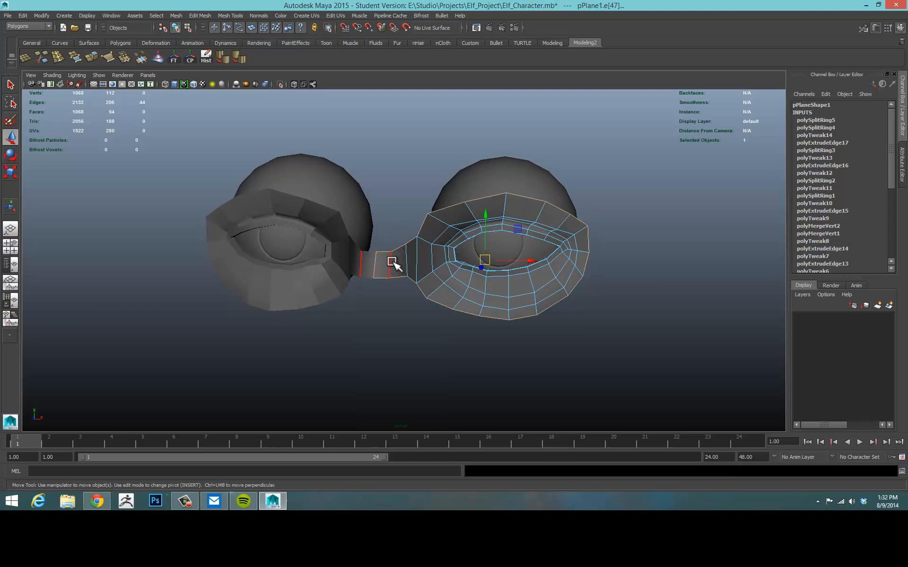
pyautogui.keyDown('alt'); pyautogui.moveTo(414, 332); pyautogui.dragTo(345, 325); pyautogui.keyUp('alt')
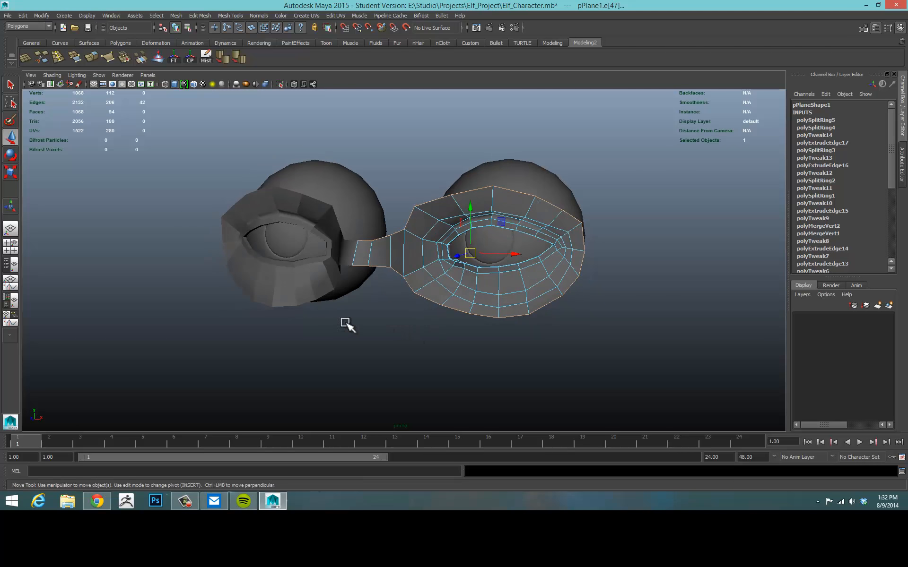
pyautogui.keyDown('alt'); pyautogui.moveTo(344, 324); pyautogui.dragTo(423, 304, button='right'); pyautogui.keyUp('alt')
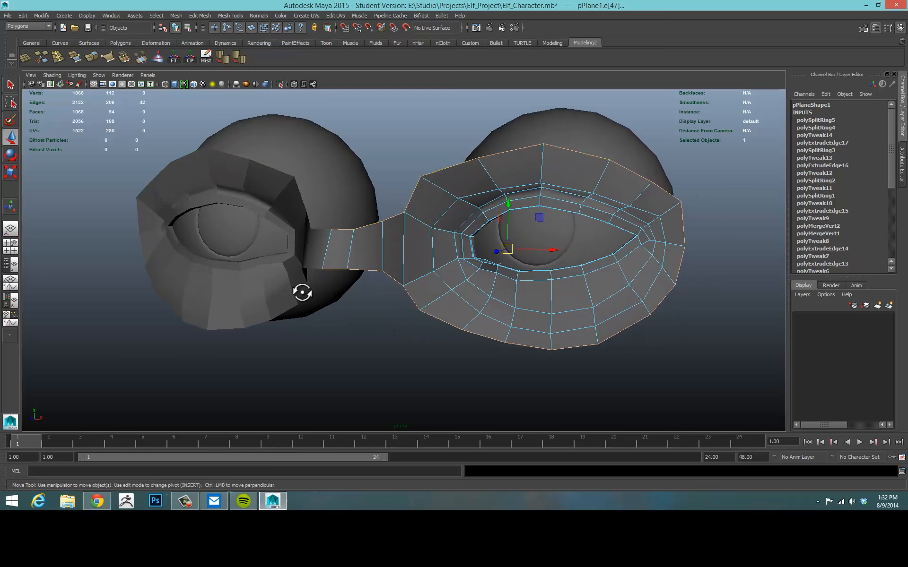
pyautogui.keyDown('alt'); pyautogui.moveTo(302, 293); pyautogui.dragTo(288, 294); pyautogui.keyUp('alt')
pyautogui.hotkey('ctrl', 'e')
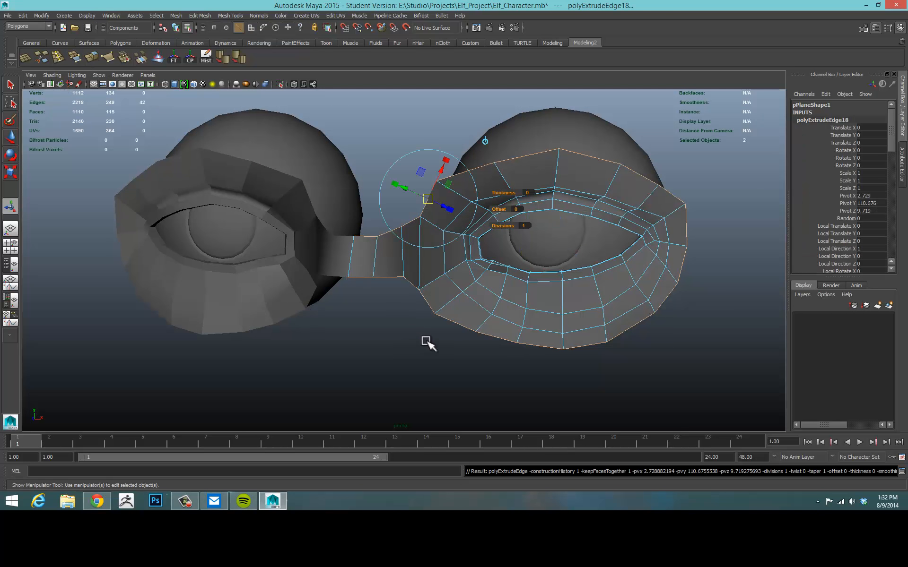
pyautogui.press('e')
pyautogui.press('r')
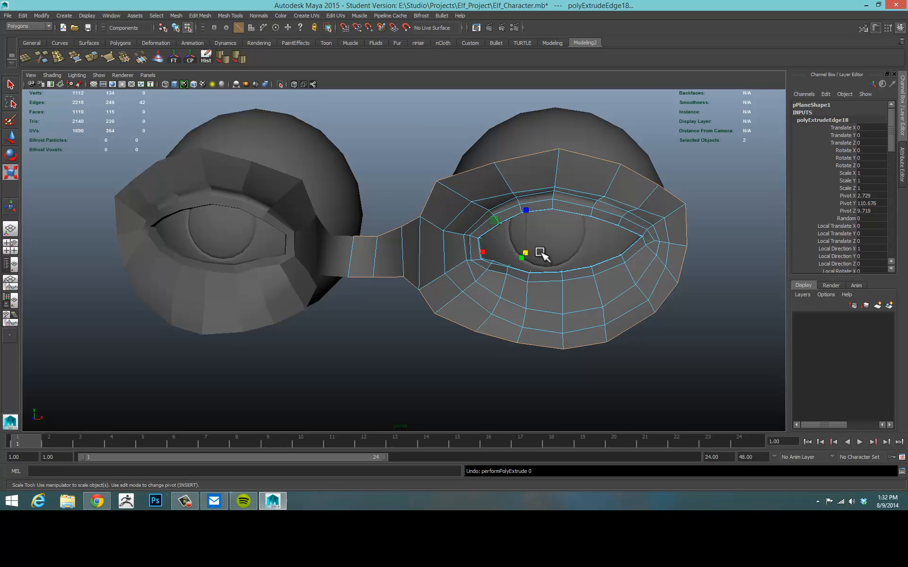
pyautogui.hotkey('ctrl', 'z')
pyautogui.hotkey('ctrl', 'z')
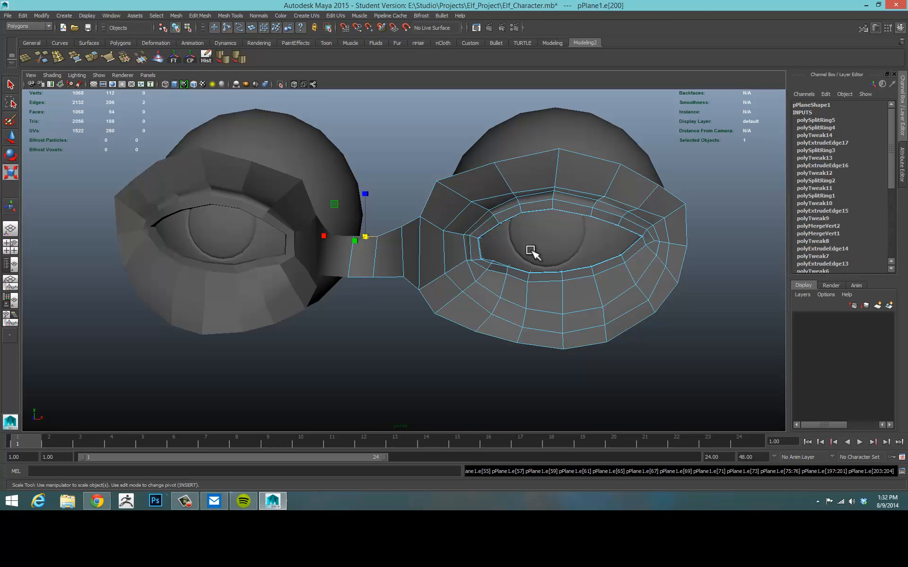
pyautogui.hotkey('ctrl', 'z')
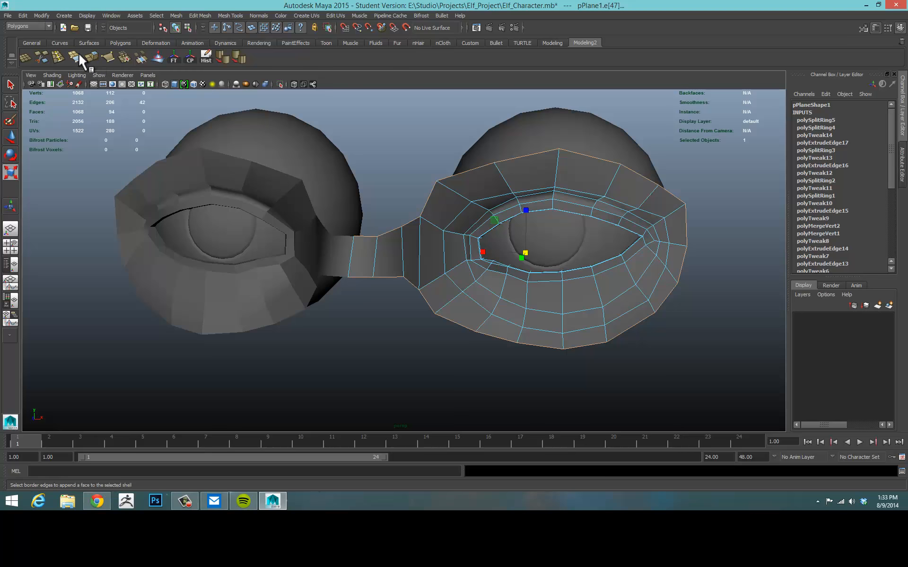
# Extrude the outer border edges and scale the new ring outward by about 1.1 overall and about 1.4 vertically
pyautogui.click(106, 59)
pyautogui.keyDown('alt'); pyautogui.moveTo(412, 230); pyautogui.dragTo(398, 193); pyautogui.keyUp('alt')
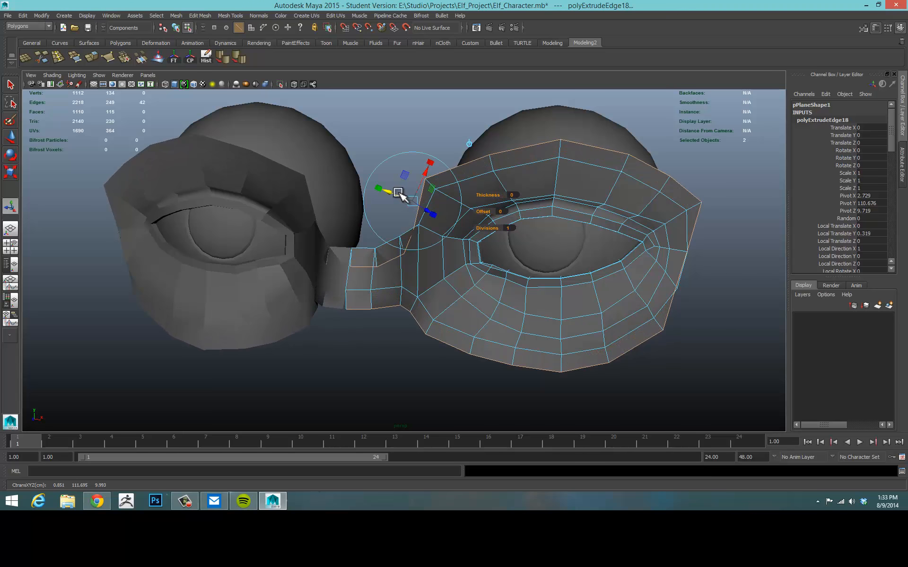
pyautogui.hotkey('ctrl', 'z')
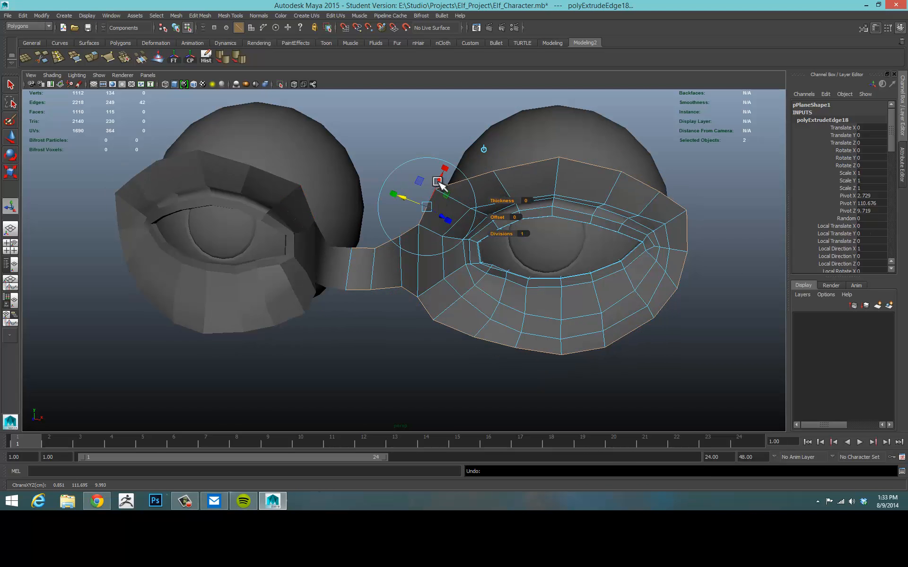
pyautogui.moveTo(405, 198)
pyautogui.mouseDown()
pyautogui.moveTo(385, 196)
pyautogui.moveTo(422, 209)
pyautogui.moveTo(412, 209)
pyautogui.mouseUp()
pyautogui.hotkey('ctrl', 'z')
pyautogui.press('e')
pyautogui.press('r')
pyautogui.moveTo(524, 262); pyautogui.dragTo(547, 263)
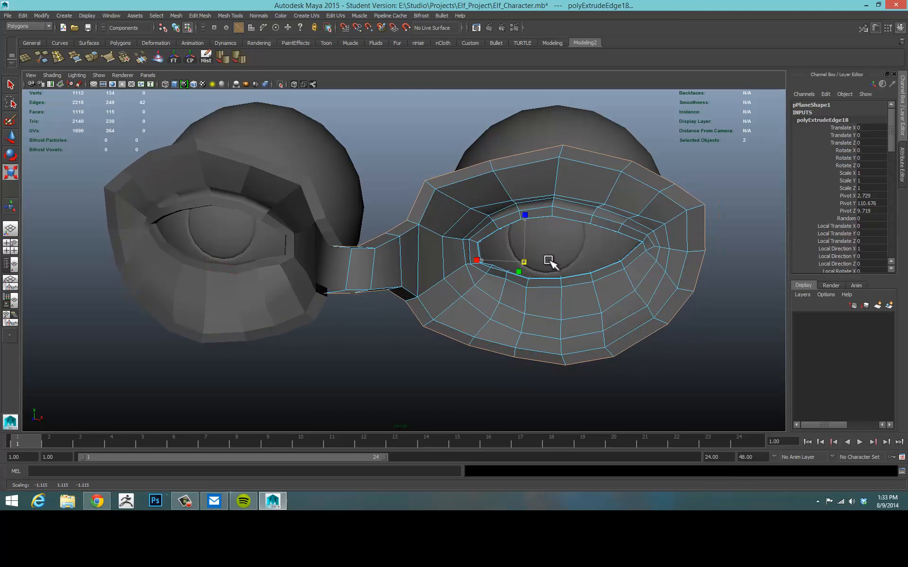
pyautogui.moveTo(525, 218); pyautogui.dragTo(521, 201)
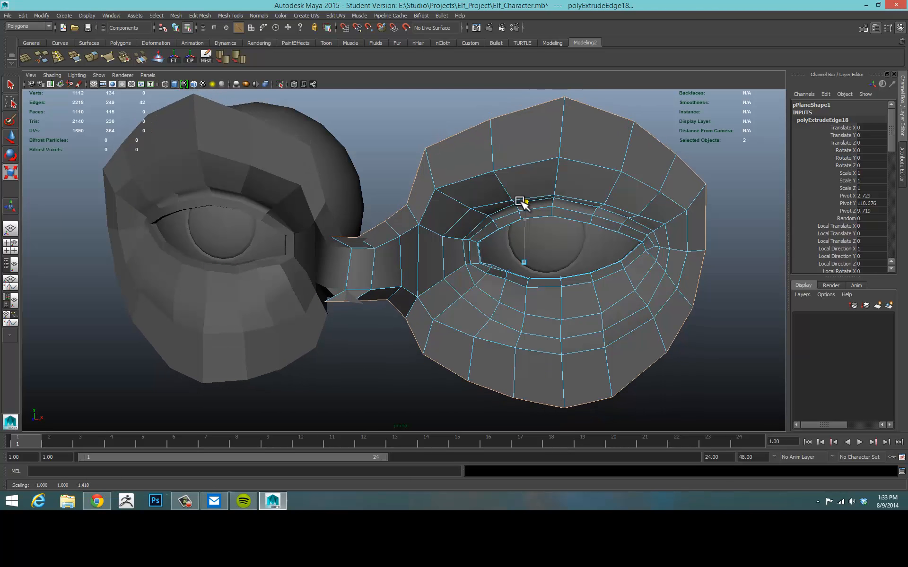
# In the front view, move the nose bridge's upper centre border vertex onto the centre line and slightly upward
pyautogui.press('space')
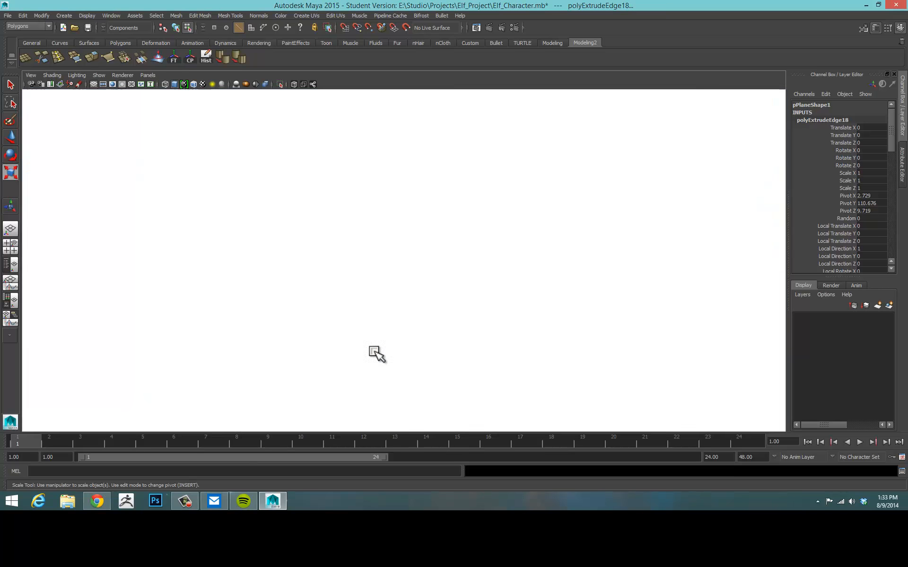
pyautogui.press('space')
pyautogui.keyDown('alt'); pyautogui.moveTo(397, 298); pyautogui.dragTo(370, 403, button='middle'); pyautogui.keyUp('alt')
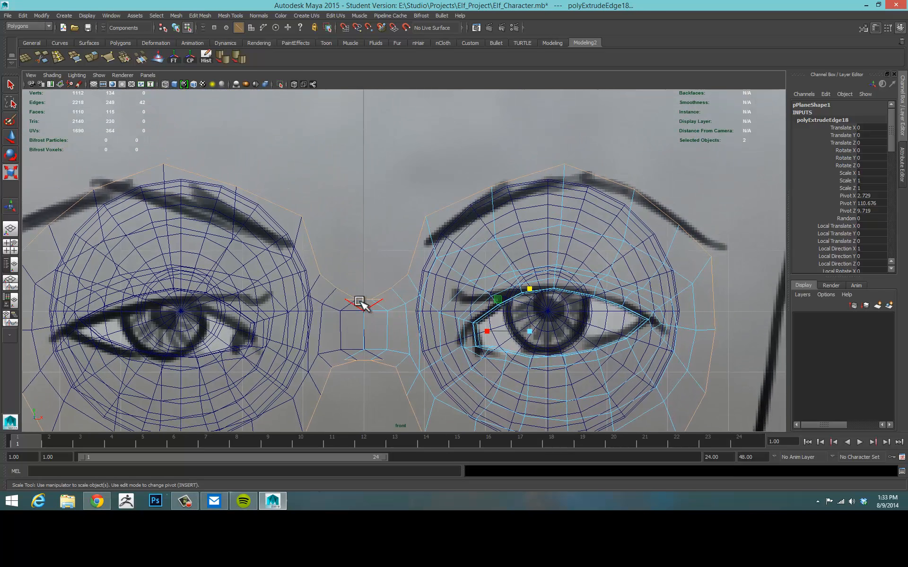
pyautogui.moveTo(391, 291); pyautogui.dragTo(374, 321, button='right')
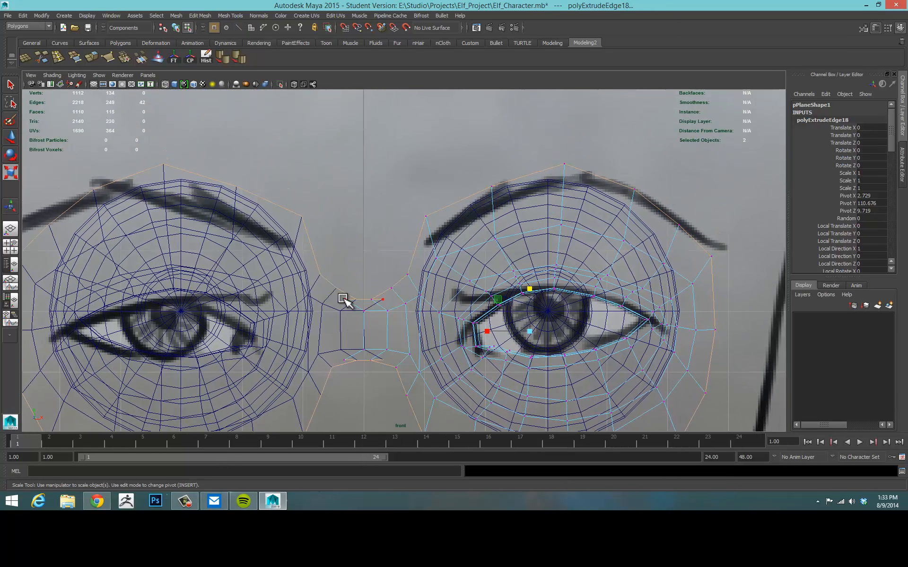
pyautogui.moveTo(343, 299); pyautogui.dragTo(374, 305)
pyautogui.press('w')
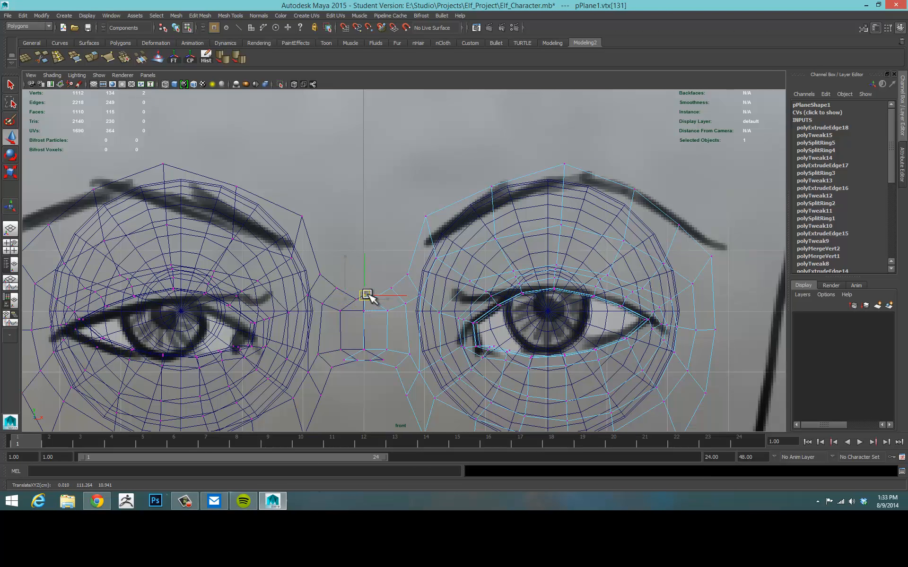
# Reposition the upper border vertices between the nose bridge and the inner brow into a smooth upward curve
pyautogui.click(378, 290)
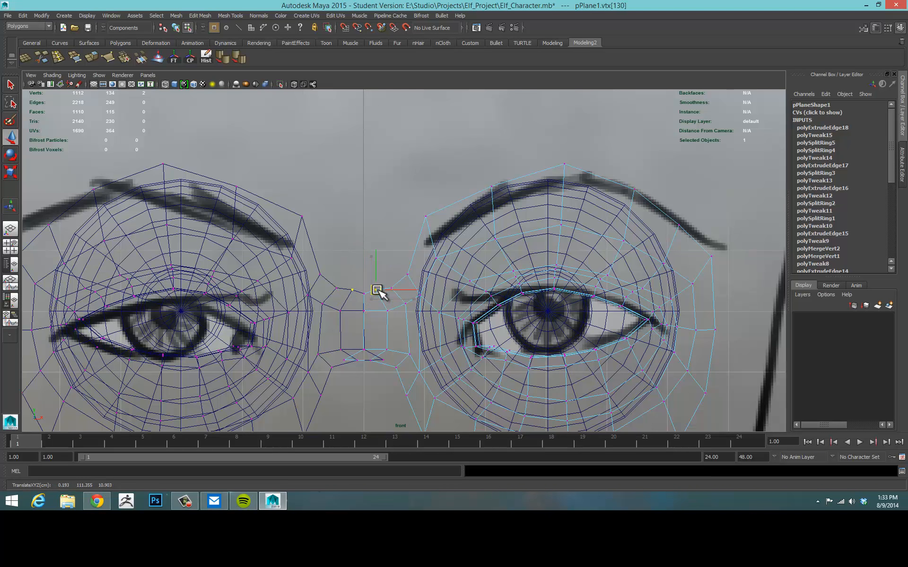
pyautogui.click(393, 289)
pyautogui.moveTo(395, 287)
pyautogui.mouseDown()
pyautogui.moveTo(413, 256)
pyautogui.moveTo(410, 282)
pyautogui.moveTo(391, 266)
pyautogui.moveTo(385, 297)
pyautogui.moveTo(375, 279)
pyautogui.moveTo(371, 301)
pyautogui.moveTo(362, 280)
pyautogui.moveTo(401, 271)
pyautogui.mouseUp()
pyautogui.moveTo(399, 267); pyautogui.dragTo(400, 268)
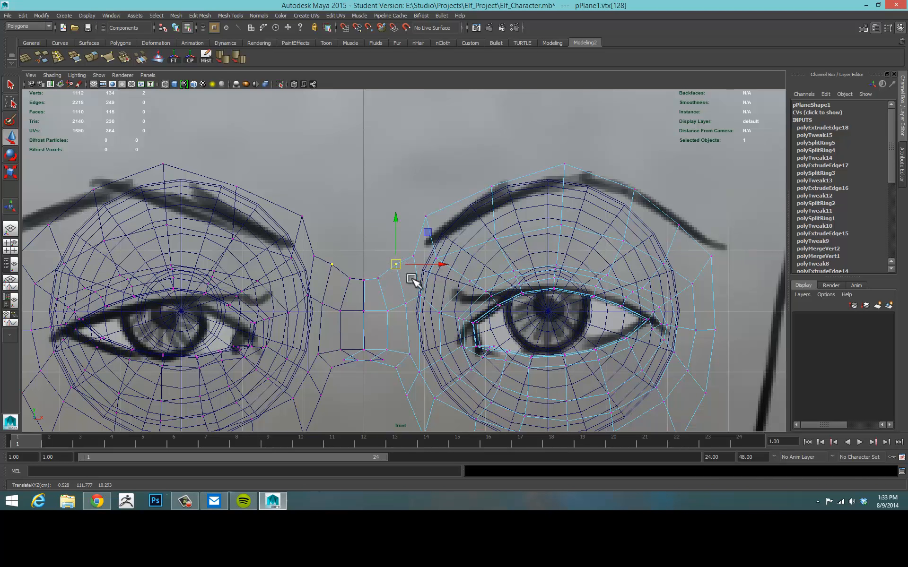
pyautogui.moveTo(414, 209); pyautogui.dragTo(417, 260)
pyautogui.moveTo(414, 257); pyautogui.dragTo(377, 279)
pyautogui.click(396, 265)
pyautogui.moveTo(404, 217); pyautogui.dragTo(394, 243)
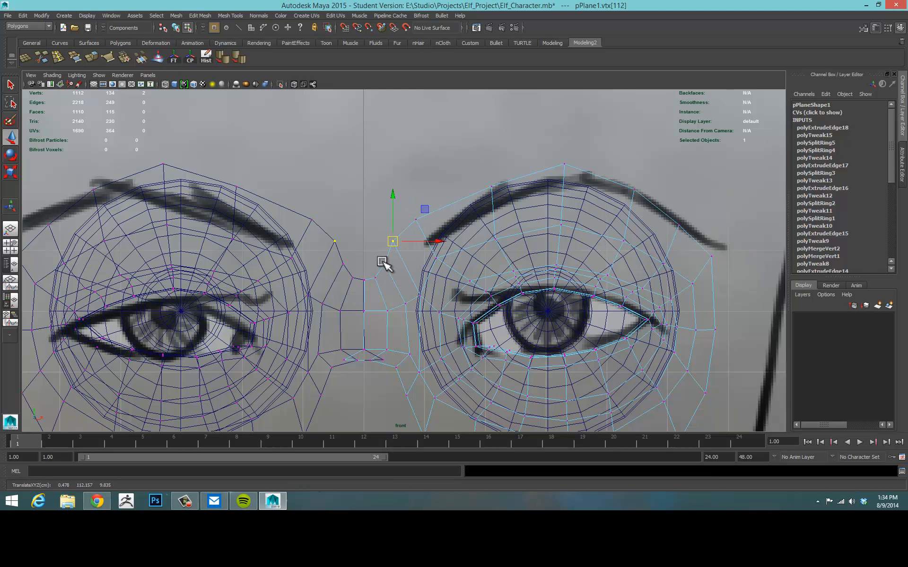
# Move the new ring's top border vertices to follow the sketched eyebrow out to its outer end
pyautogui.moveTo(466, 168); pyautogui.dragTo(471, 193)
pyautogui.moveTo(553, 154); pyautogui.dragTo(565, 176)
pyautogui.moveTo(667, 173); pyautogui.dragTo(651, 194)
pyautogui.keyDown('alt'); pyautogui.moveTo(710, 266); pyautogui.dragTo(612, 214, button='middle'); pyautogui.keyUp('alt')
pyautogui.scroll(-2, 604, 196)
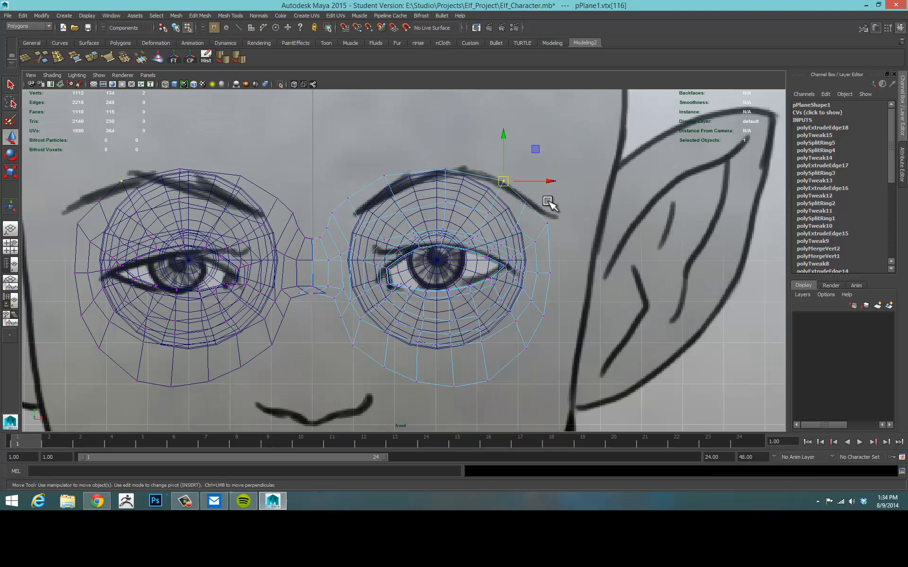
pyautogui.moveTo(534, 200)
pyautogui.mouseDown()
pyautogui.moveTo(520, 209)
pyautogui.moveTo(543, 201)
pyautogui.mouseUp()
# Even out the new ring's border vertices around the outer side and underneath the eye
pyautogui.moveTo(540, 215); pyautogui.dragTo(528, 360)
pyautogui.moveTo(472, 392); pyautogui.dragTo(501, 375)
pyautogui.moveTo(488, 381); pyautogui.dragTo(451, 380)
pyautogui.moveTo(392, 396); pyautogui.dragTo(367, 337)
pyautogui.moveTo(359, 342); pyautogui.dragTo(341, 335)
# Move the nose bridge's lower centre border vertex onto the centre line, just below the bridge
pyautogui.keyDown('alt'); pyautogui.moveTo(276, 323); pyautogui.dragTo(389, 314, button='right'); pyautogui.keyUp('alt')
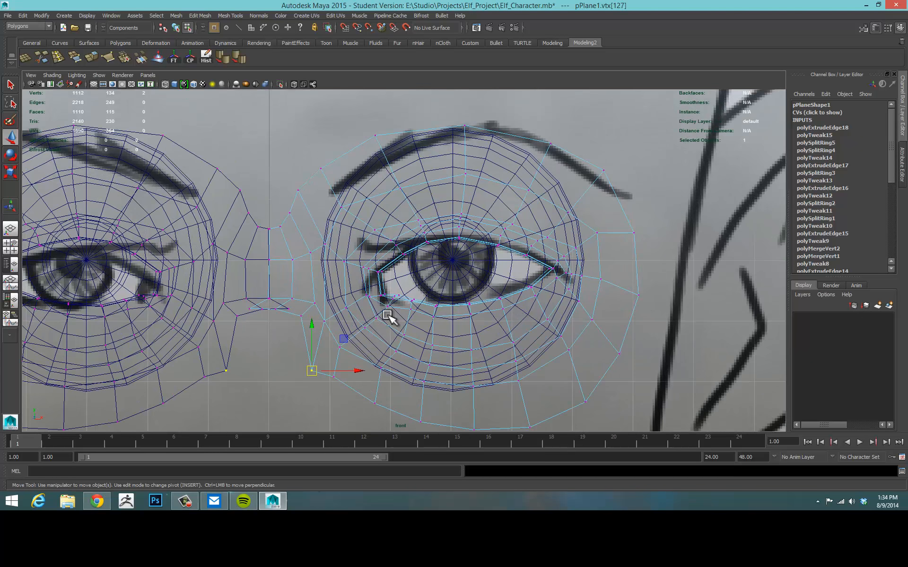
pyautogui.keyDown('alt'); pyautogui.moveTo(389, 314); pyautogui.dragTo(574, 231, button='middle'); pyautogui.keyUp('alt')
pyautogui.keyDown('alt'); pyautogui.moveTo(449, 262); pyautogui.dragTo(488, 257, button='right'); pyautogui.keyUp('alt')
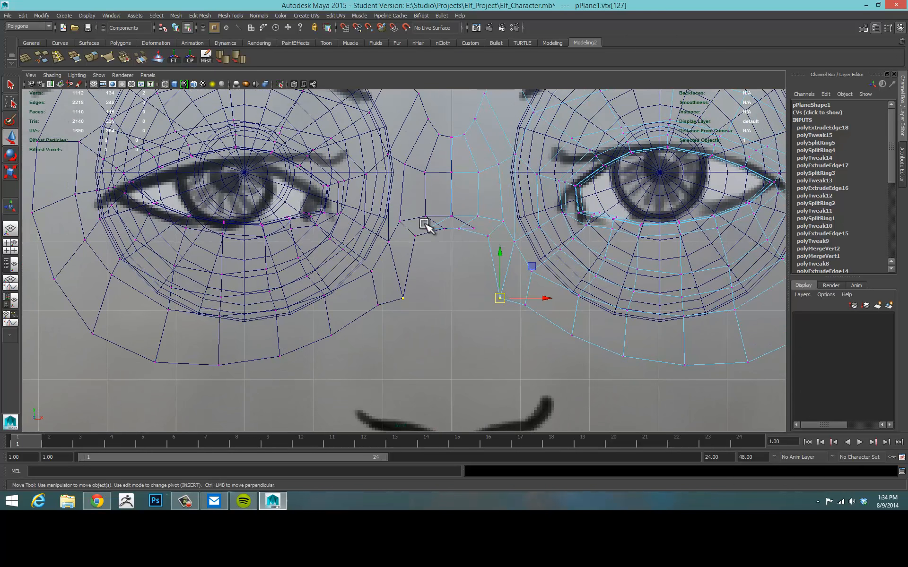
pyautogui.moveTo(424, 224); pyautogui.dragTo(457, 231)
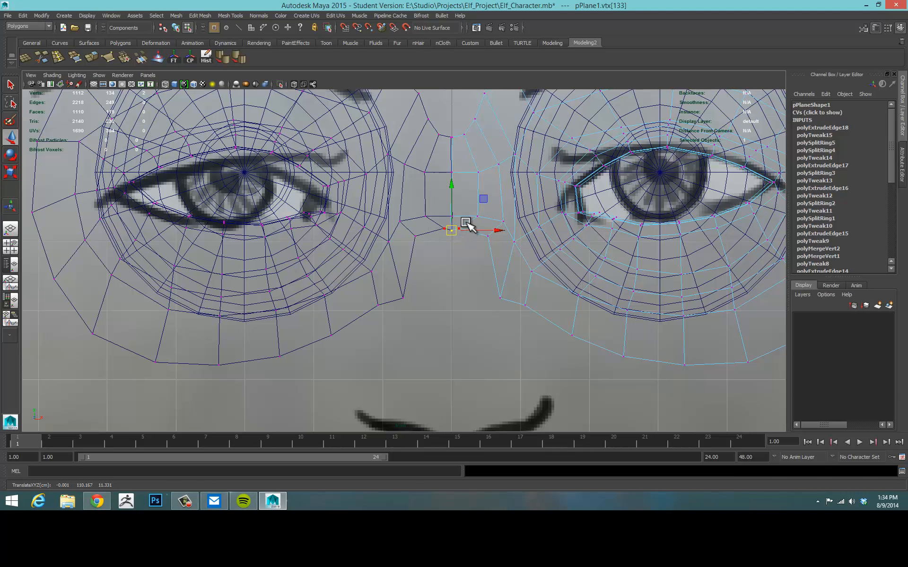
pyautogui.click(458, 229)
# Reposition the lower border vertices beside the nose bridge into a smooth curve down toward the cheek
pyautogui.moveTo(459, 229); pyautogui.dragTo(500, 255)
pyautogui.click(489, 236)
pyautogui.click(499, 298)
pyautogui.moveTo(501, 299)
pyautogui.mouseDown()
pyautogui.moveTo(508, 276)
pyautogui.moveTo(521, 301)
pyautogui.moveTo(517, 268)
pyautogui.moveTo(497, 272)
pyautogui.moveTo(492, 244)
pyautogui.moveTo(492, 253)
pyautogui.mouseUp()
pyautogui.click(525, 305)
pyautogui.click(493, 254)
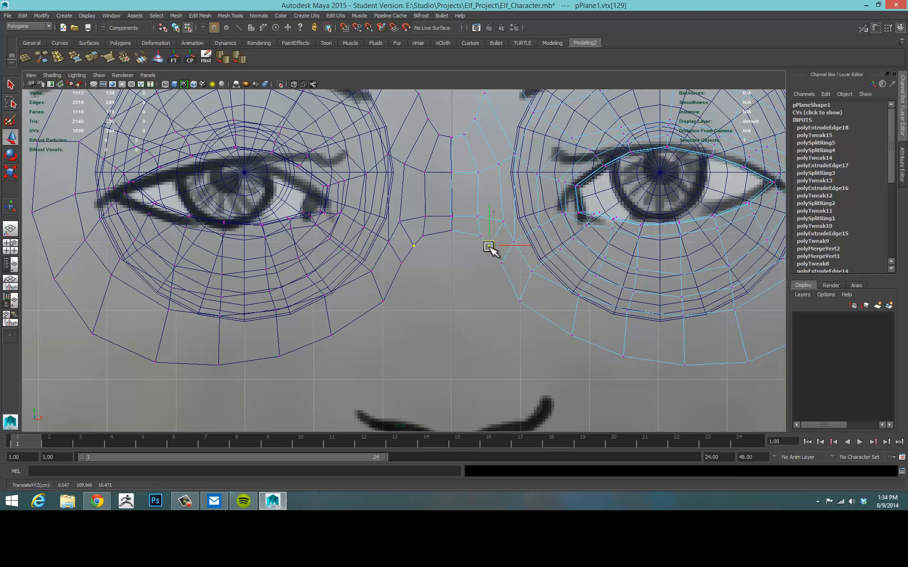
# Adjust the lower border vertices below the inner half of the eye to round the ring's outline
pyautogui.click(516, 301)
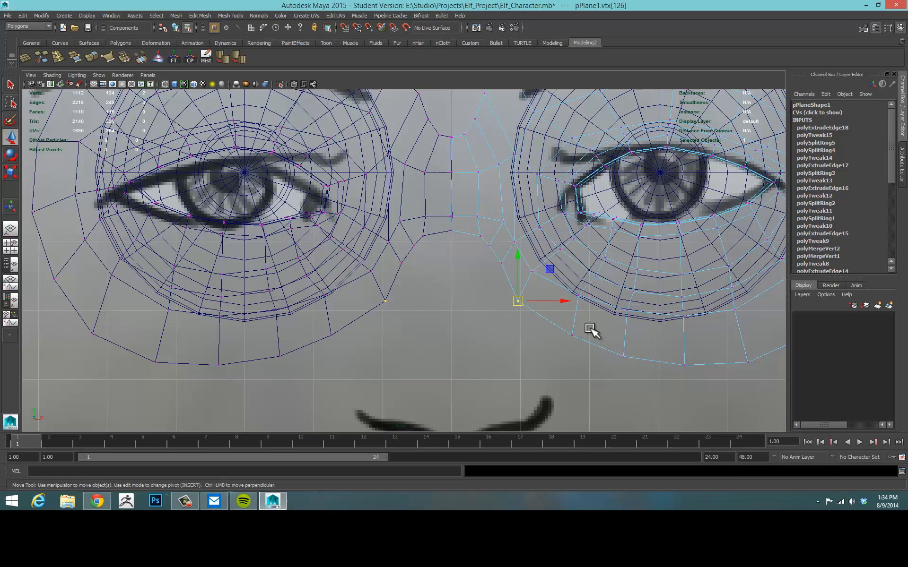
pyautogui.click(557, 328)
pyautogui.moveTo(604, 364)
pyautogui.mouseDown()
pyautogui.moveTo(660, 340)
pyautogui.moveTo(615, 354)
pyautogui.mouseUp()
pyautogui.scroll(-8, 575, 286)
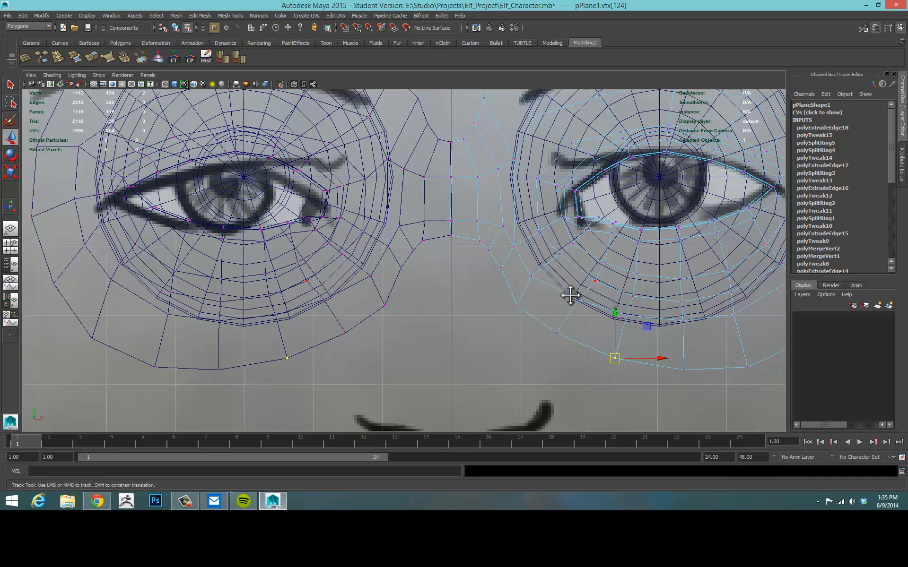
pyautogui.scroll(-3, 549, 254)
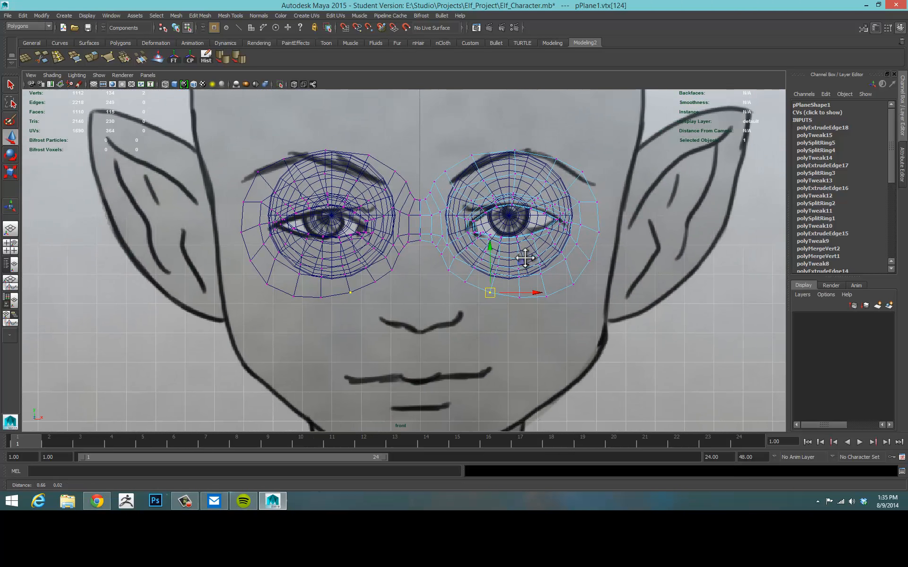
# In the side view, reposition the outer border vertices beside the eye and at the outer brow around the eyeball
pyautogui.press('space')
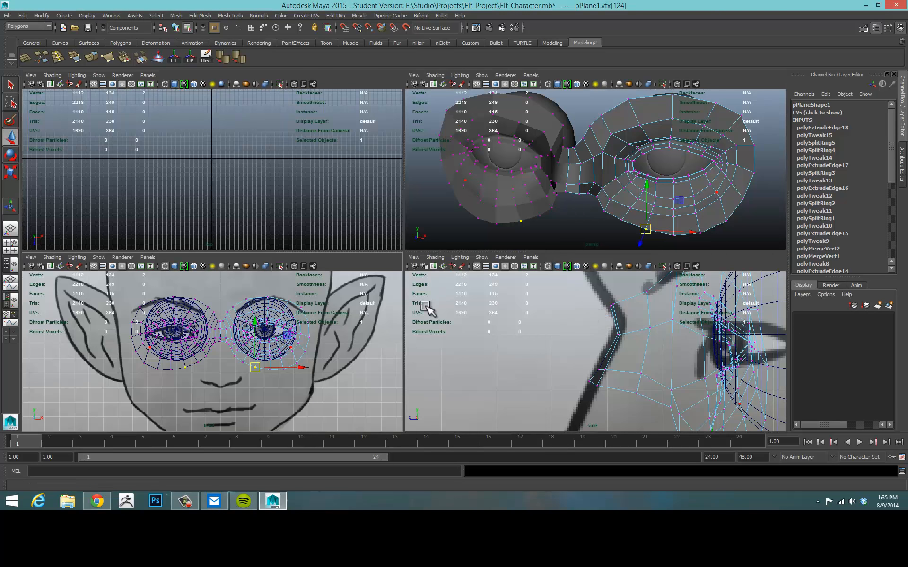
pyautogui.press('space')
pyautogui.keyDown('alt'); pyautogui.moveTo(604, 320); pyautogui.dragTo(449, 242, button='middle'); pyautogui.keyUp('alt')
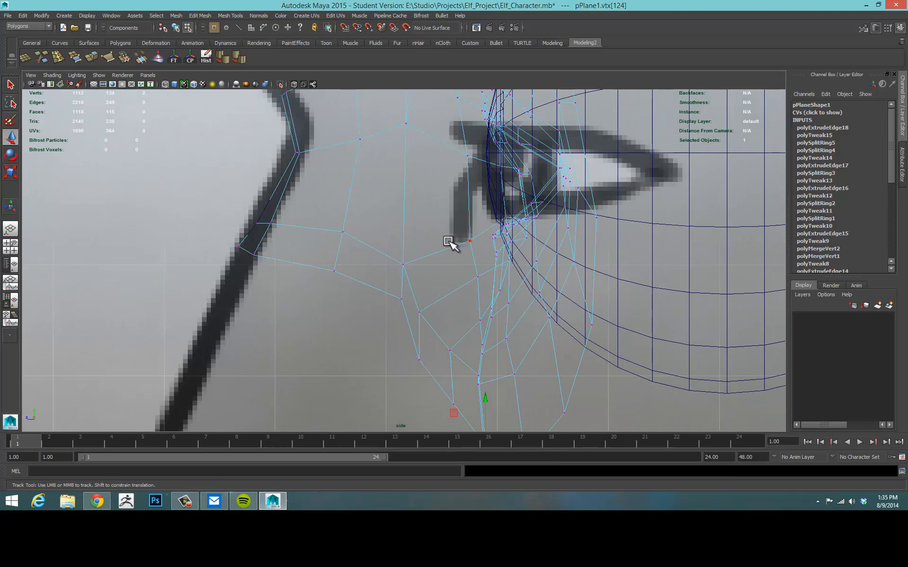
pyautogui.keyDown('alt'); pyautogui.moveTo(599, 267); pyautogui.dragTo(506, 269, button='right'); pyautogui.keyUp('alt')
pyautogui.keyDown('alt'); pyautogui.moveTo(500, 272); pyautogui.dragTo(510, 306, button='middle'); pyautogui.keyUp('alt')
pyautogui.keyDown('alt'); pyautogui.moveTo(494, 297); pyautogui.dragTo(562, 286, button='right'); pyautogui.keyUp('alt')
pyautogui.moveTo(501, 226)
pyautogui.mouseDown()
pyautogui.moveTo(490, 239)
pyautogui.moveTo(513, 232)
pyautogui.mouseUp()
pyautogui.moveTo(510, 170); pyautogui.dragTo(481, 193)
pyautogui.moveTo(486, 189); pyautogui.dragTo(500, 175)
# In the side view, shape the upper border vertices into an even curve from the nose bridge over the brow
pyautogui.moveTo(431, 145); pyautogui.dragTo(462, 157)
pyautogui.moveTo(401, 187); pyautogui.dragTo(436, 188)
pyautogui.moveTo(426, 184); pyautogui.dragTo(409, 204)
pyautogui.moveTo(407, 204); pyautogui.dragTo(396, 223)
pyautogui.moveTo(392, 218); pyautogui.dragTo(392, 211)
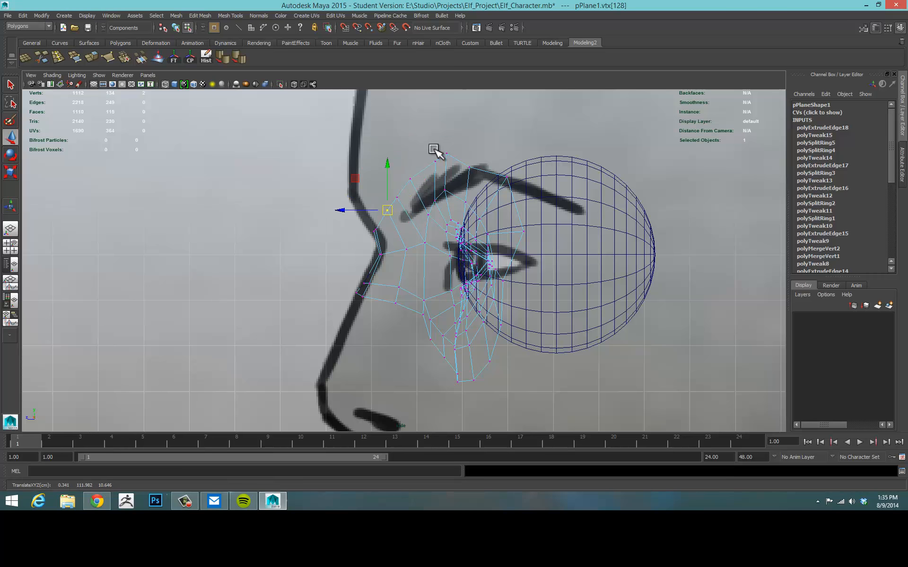
pyautogui.moveTo(427, 152)
pyautogui.mouseDown()
pyautogui.moveTo(440, 165)
pyautogui.moveTo(428, 162)
pyautogui.mouseUp()
pyautogui.moveTo(458, 173); pyautogui.dragTo(480, 159)
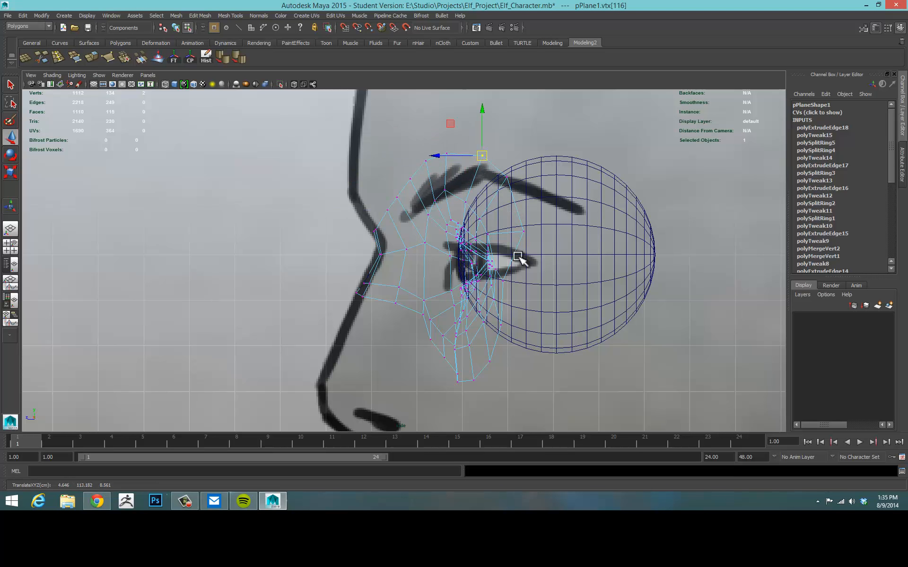
# In the side view, move the outer and lower border vertices to round the ring beneath the eye
pyautogui.moveTo(499, 276); pyautogui.dragTo(529, 287)
pyautogui.moveTo(492, 318); pyautogui.dragTo(508, 365)
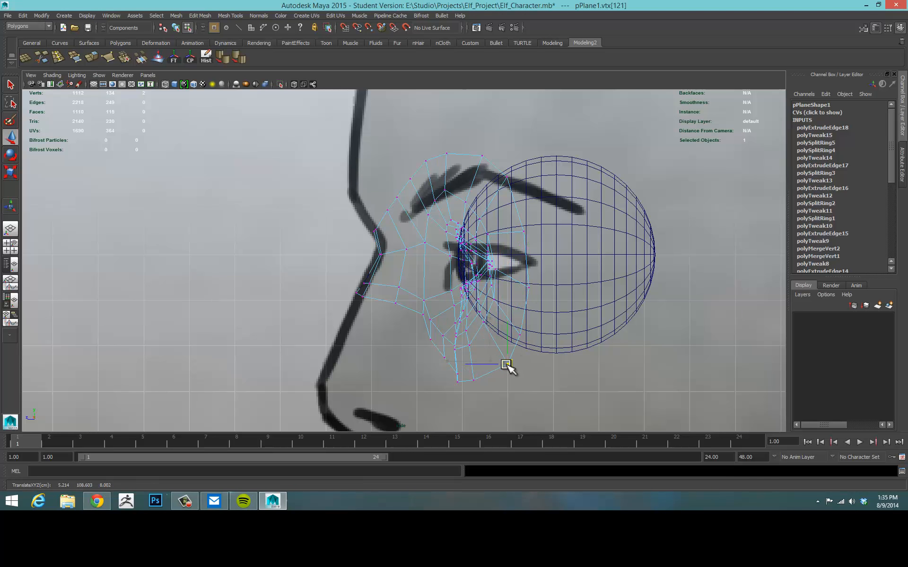
pyautogui.moveTo(463, 387)
pyautogui.mouseDown()
pyautogui.moveTo(488, 377)
pyautogui.moveTo(449, 376)
pyautogui.mouseUp()
pyautogui.click(470, 368)
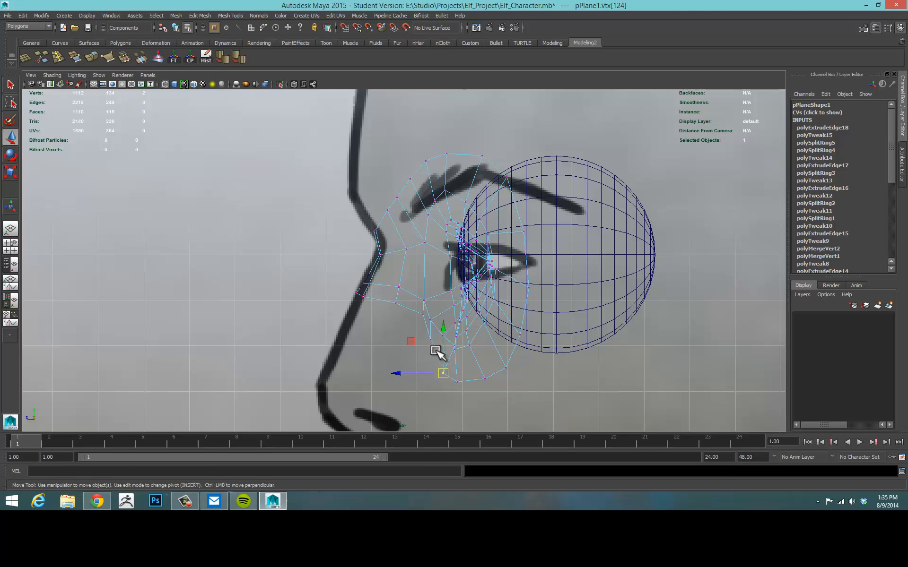
# In the side view, align the lower inner border vertices from the nose bridge to below the eye into a smooth curve
pyautogui.click(443, 358)
pyautogui.moveTo(444, 359)
pyautogui.mouseDown()
pyautogui.moveTo(430, 354)
pyautogui.moveTo(435, 342)
pyautogui.moveTo(418, 338)
pyautogui.moveTo(415, 315)
pyautogui.moveTo(369, 323)
pyautogui.mouseUp()
pyautogui.click(364, 299)
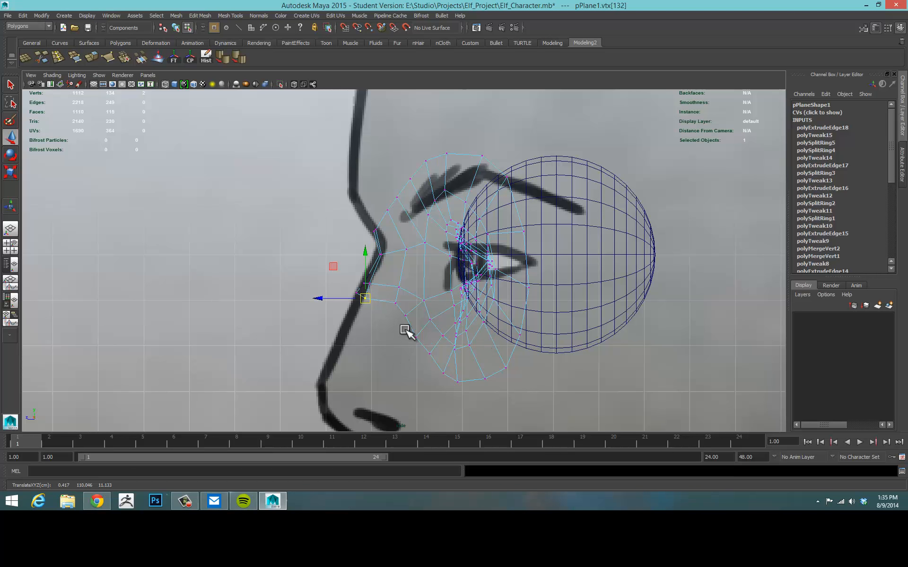
pyautogui.click(395, 302)
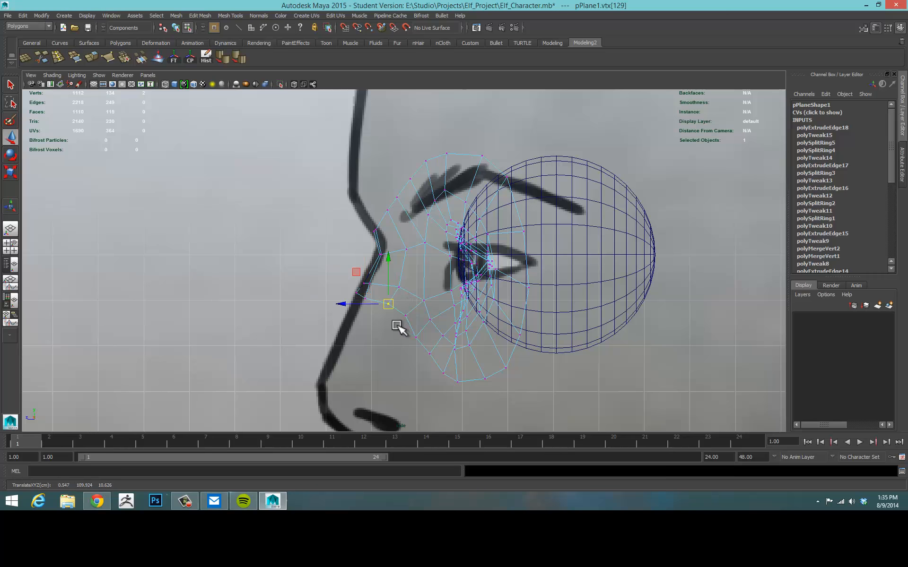
pyautogui.moveTo(398, 326); pyautogui.dragTo(429, 359)
pyautogui.click(416, 337)
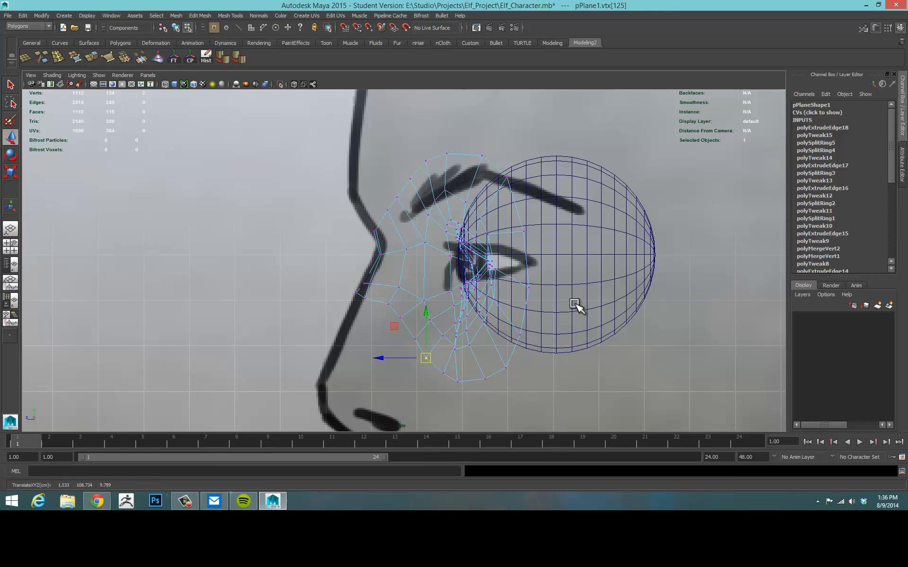
# In the side view, move the ring's outer border vertices from below the eye up to the outer brow into a rounder outline
pyautogui.moveTo(513, 281); pyautogui.dragTo(531, 276)
pyautogui.moveTo(513, 322); pyautogui.dragTo(527, 340)
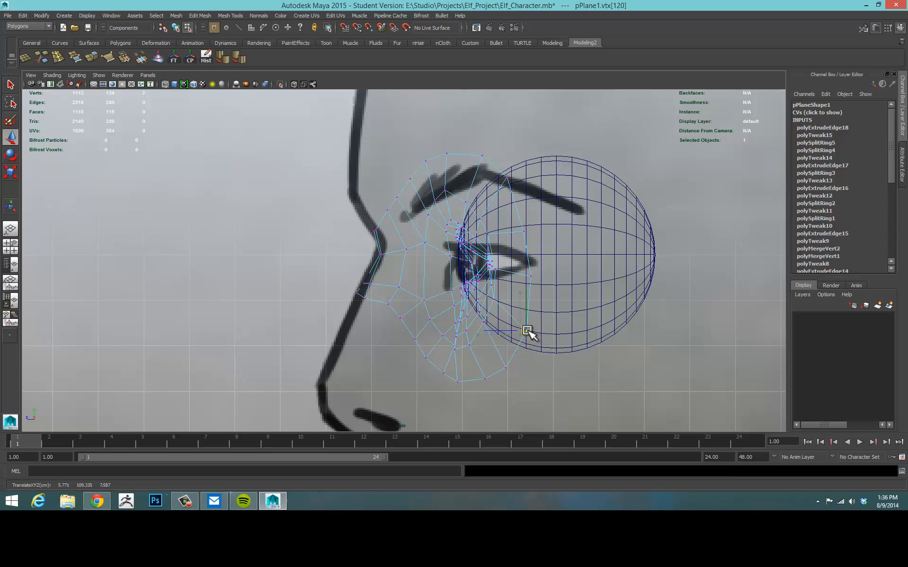
pyautogui.moveTo(525, 213)
pyautogui.mouseDown()
pyautogui.moveTo(507, 245)
pyautogui.moveTo(531, 230)
pyautogui.mouseUp()
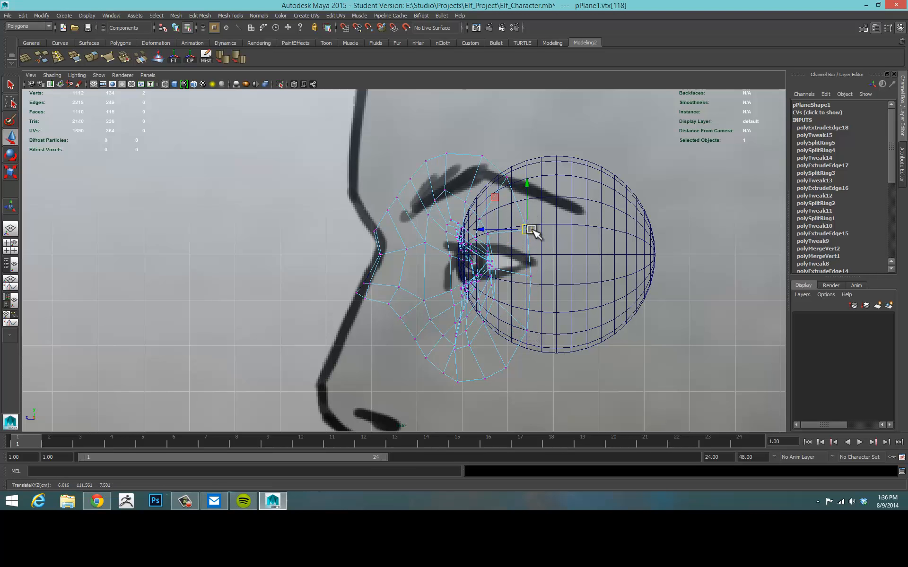
pyautogui.moveTo(524, 160); pyautogui.dragTo(509, 176)
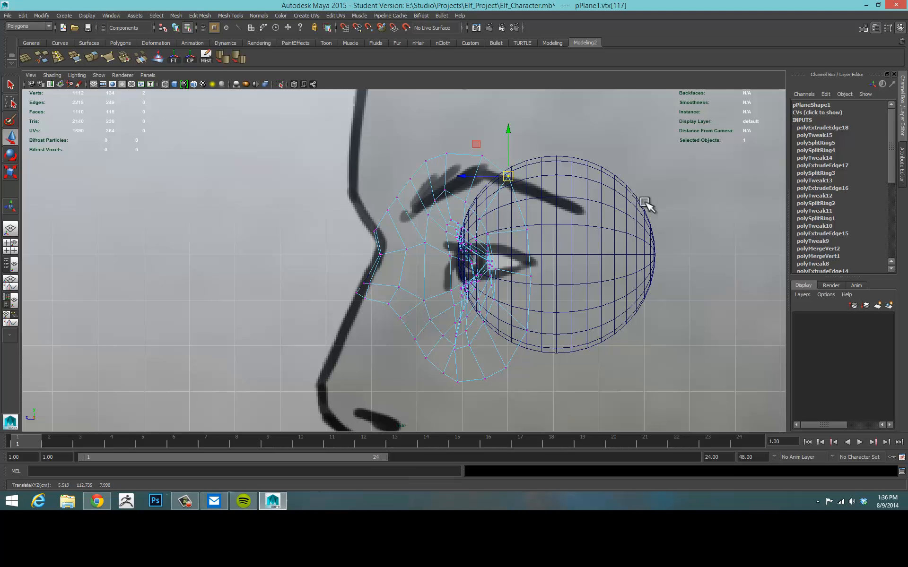
pyautogui.scroll(1, 602, 291)
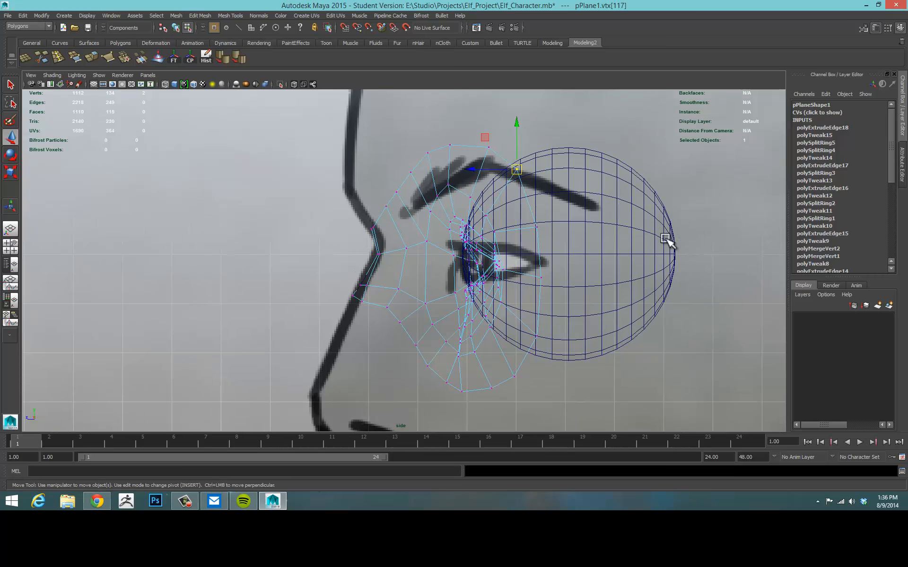
# Preview the eye mesh smoothed in the perspective view and examine the ring's shape from the front and at angles
pyautogui.press('space')
pyautogui.press('space')
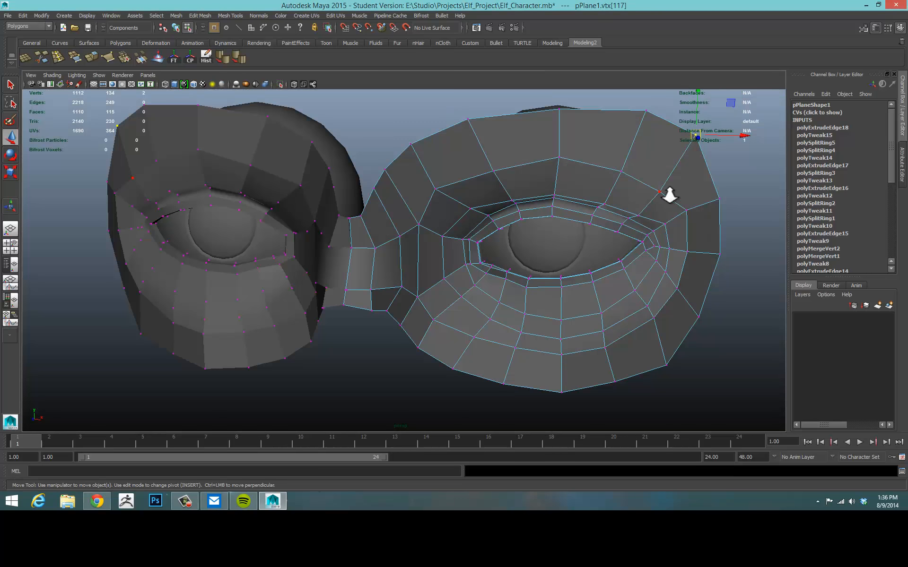
pyautogui.keyDown('alt'); pyautogui.moveTo(668, 197); pyautogui.dragTo(610, 204); pyautogui.keyUp('alt')
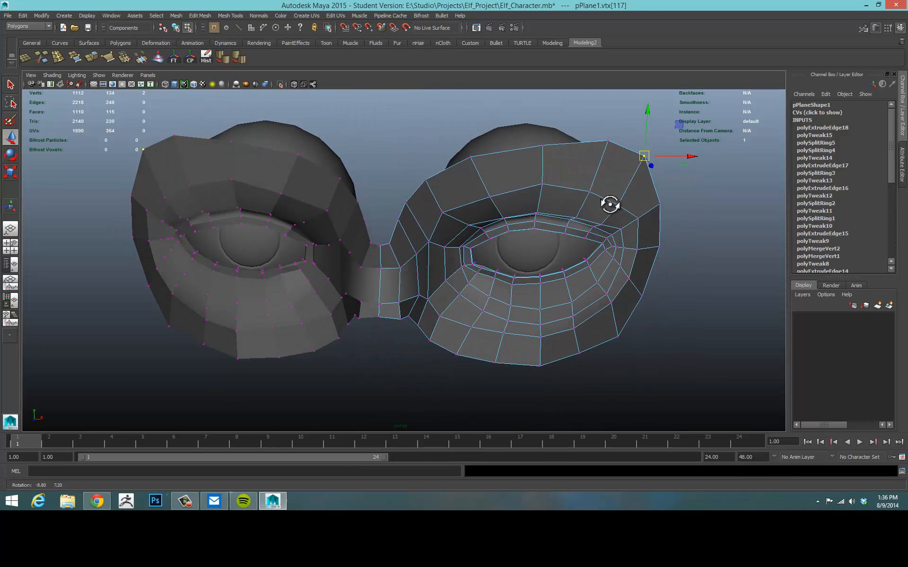
pyautogui.keyDown('alt'); pyautogui.moveTo(610, 205); pyautogui.dragTo(512, 209, button='right'); pyautogui.keyUp('alt')
pyautogui.moveTo(512, 210)
pyautogui.keyDown('alt'); pyautogui.mouseDown()
pyautogui.moveTo(517, 200)
pyautogui.moveTo(506, 203)
pyautogui.mouseUp(); pyautogui.keyUp('alt')
pyautogui.press('3')
pyautogui.rightClick(530, 259)
pyautogui.moveTo(529, 258); pyautogui.dragTo(570, 247, button='right')
pyautogui.click(629, 251)
pyautogui.keyDown('alt'); pyautogui.moveTo(564, 280); pyautogui.dragTo(525, 312); pyautogui.keyUp('alt')
pyautogui.scroll(2, 522, 302)
pyautogui.click(527, 312)
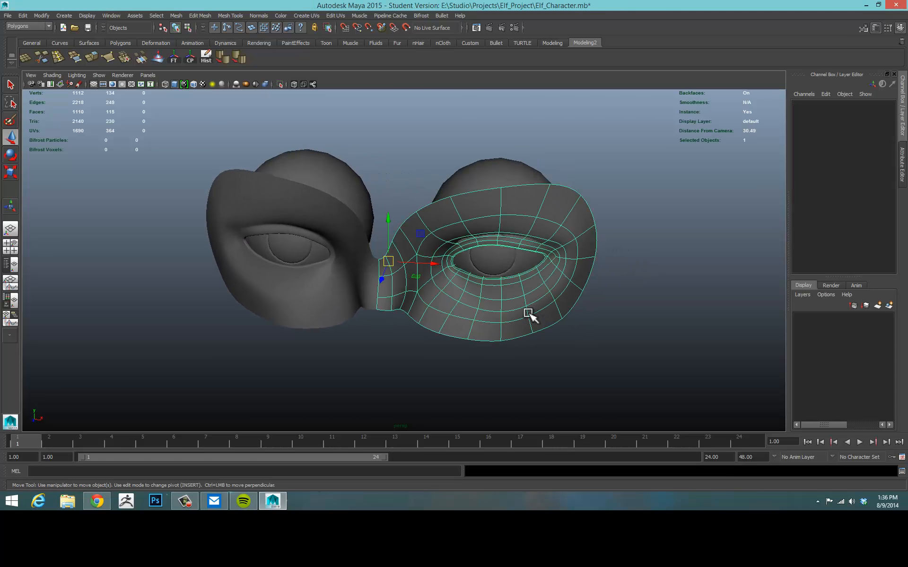
pyautogui.click(648, 301)
pyautogui.keyDown('alt'); pyautogui.moveTo(641, 305); pyautogui.dragTo(592, 311); pyautogui.keyUp('alt')
pyautogui.click(448, 308)
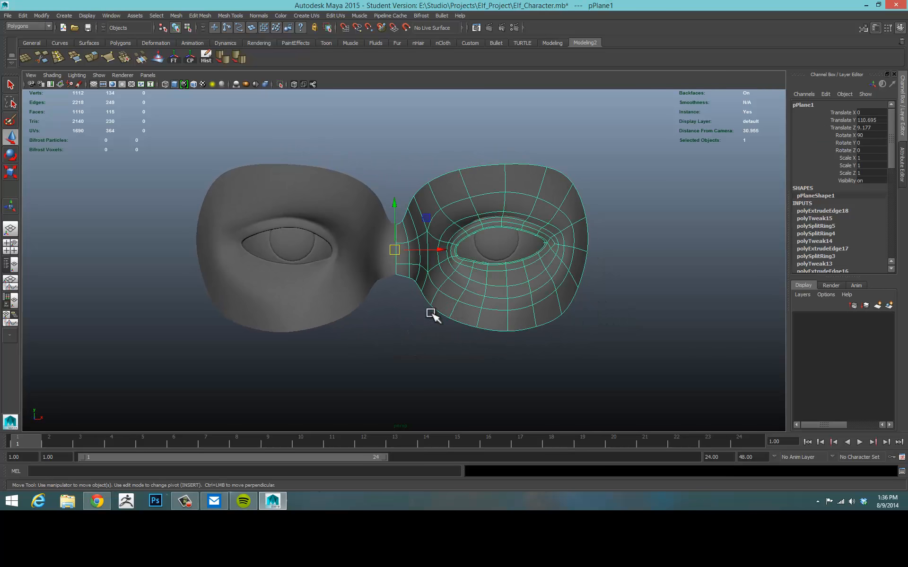
pyautogui.moveTo(430, 314)
pyautogui.keyDown('alt'); pyautogui.mouseDown()
pyautogui.moveTo(422, 322)
pyautogui.moveTo(407, 316)
pyautogui.moveTo(439, 314)
pyautogui.moveTo(419, 307)
pyautogui.mouseUp(); pyautogui.keyUp('alt')
pyautogui.press('1')
# In the perspective view, refine the lower border vertices from the nose bridge to below the inner half of the eye
pyautogui.scroll(3, 415, 318)
pyautogui.moveTo(412, 308); pyautogui.dragTo(381, 300, button='right')
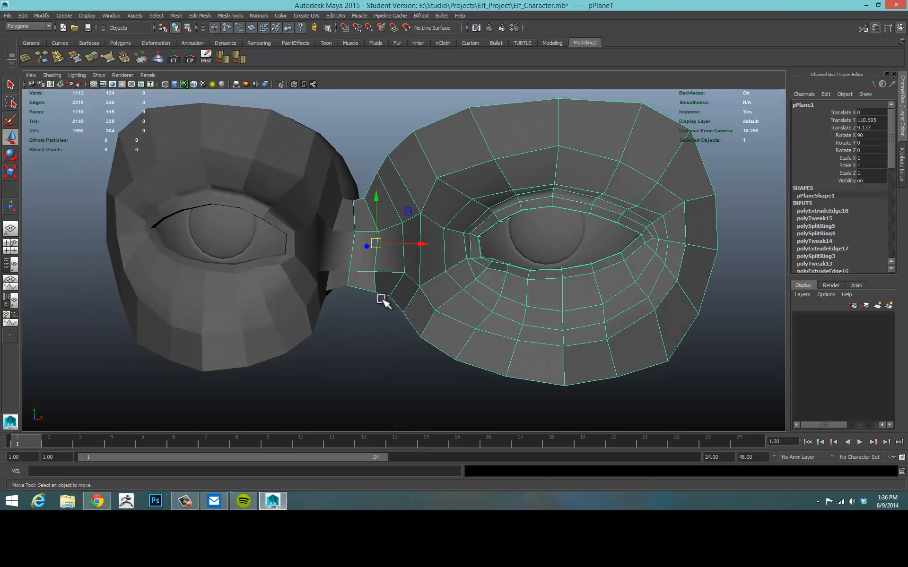
pyautogui.moveTo(380, 329); pyautogui.dragTo(443, 343)
pyautogui.keyDown('alt'); pyautogui.moveTo(358, 344); pyautogui.dragTo(318, 347); pyautogui.keyUp('alt')
pyautogui.click(304, 303)
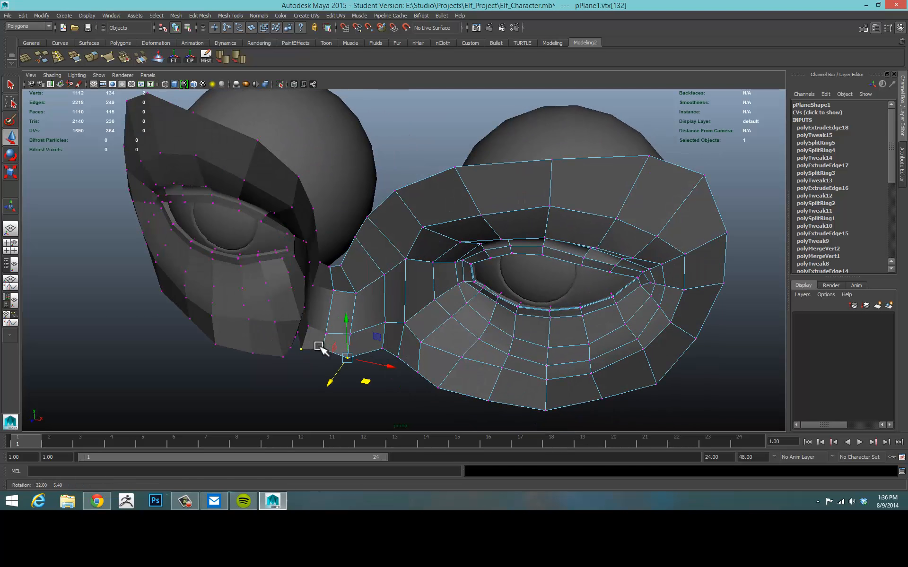
pyautogui.moveTo(375, 340)
pyautogui.mouseDown()
pyautogui.moveTo(381, 348)
pyautogui.moveTo(373, 345)
pyautogui.mouseUp()
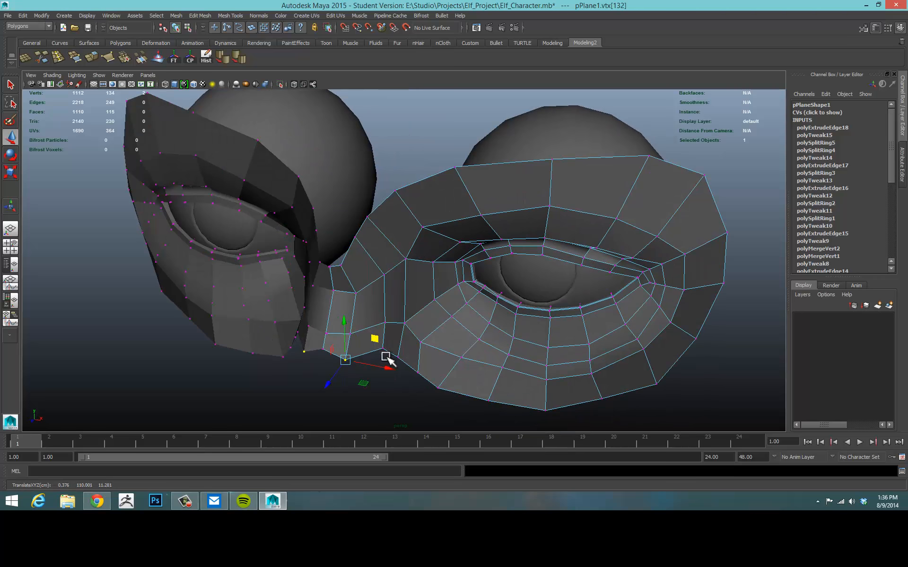
pyautogui.hotkey('ctrl', 'z')
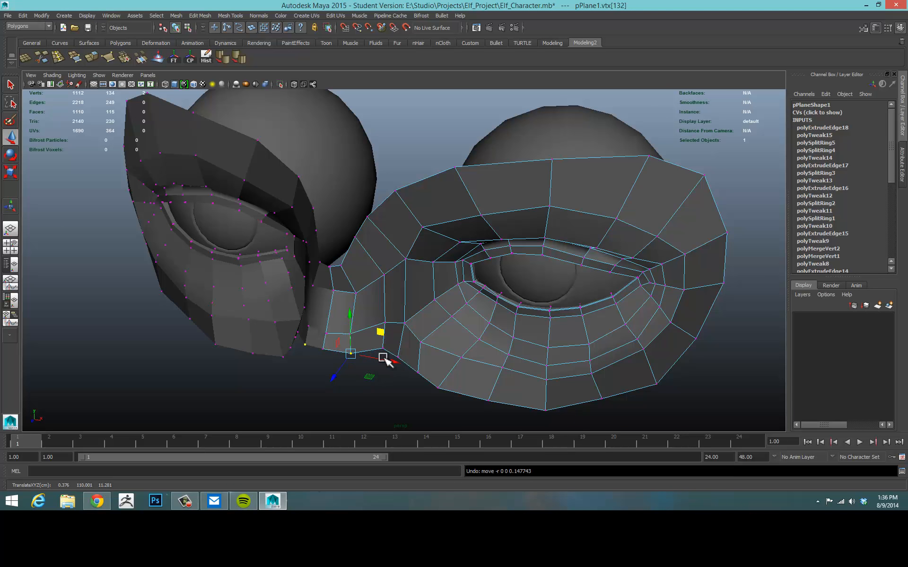
pyautogui.click(382, 348)
pyautogui.moveTo(385, 369)
pyautogui.keyDown('alt'); pyautogui.mouseDown()
pyautogui.moveTo(325, 380)
pyautogui.moveTo(373, 377)
pyautogui.moveTo(399, 349)
pyautogui.moveTo(399, 325)
pyautogui.moveTo(366, 358)
pyautogui.moveTo(381, 385)
pyautogui.mouseUp(); pyautogui.keyUp('alt')
pyautogui.click(392, 337)
pyautogui.click(429, 341)
pyautogui.click(406, 369)
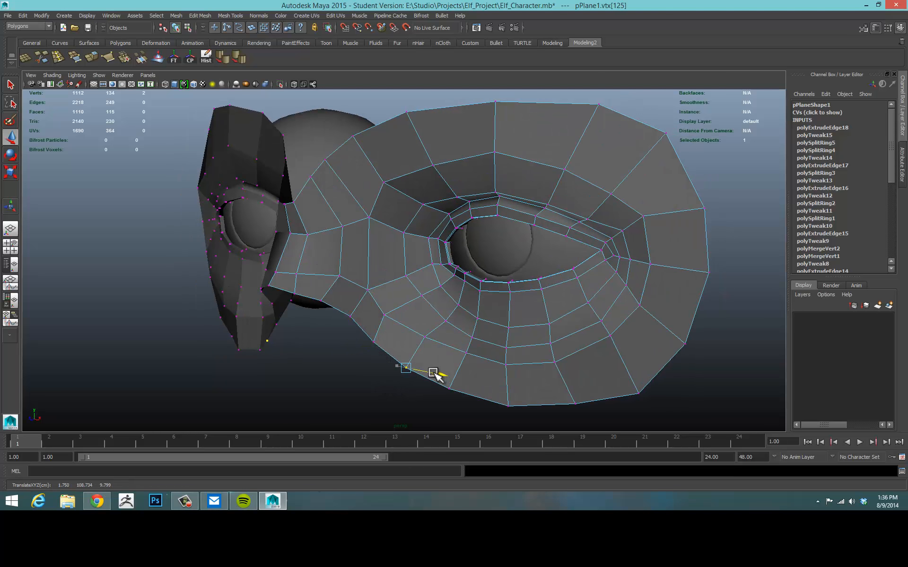
# Reposition the vertex above the inner eye corner on the brow and return the eye mesh to object mode
pyautogui.keyDown('alt'); pyautogui.moveTo(333, 351); pyautogui.dragTo(470, 319); pyautogui.keyUp('alt')
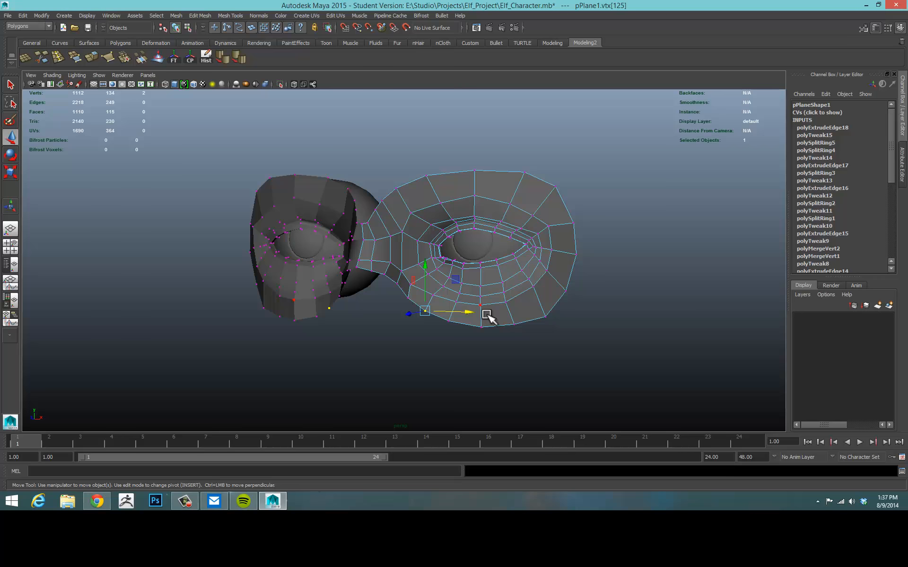
pyautogui.keyDown('alt'); pyautogui.moveTo(515, 292); pyautogui.dragTo(519, 295); pyautogui.keyUp('alt')
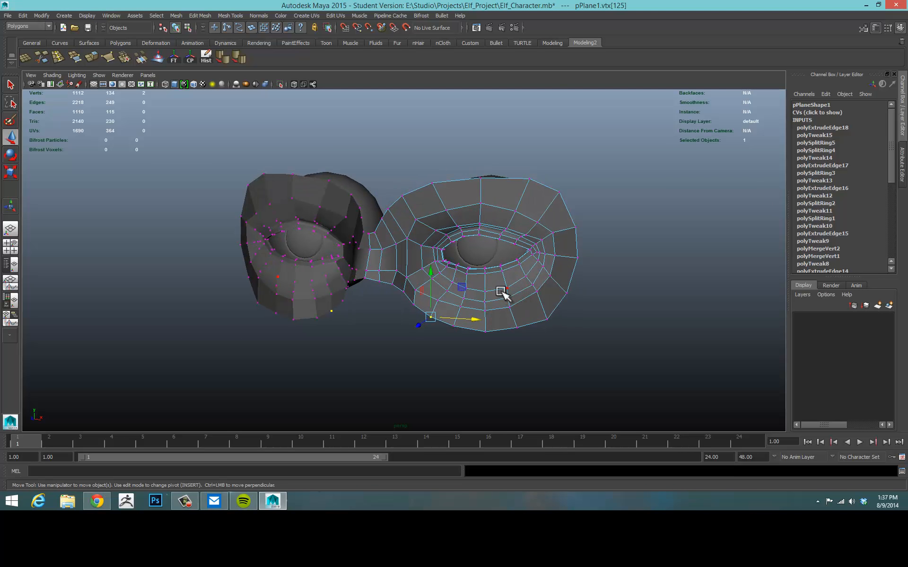
pyautogui.keyDown('alt'); pyautogui.moveTo(412, 250); pyautogui.dragTo(433, 206); pyautogui.keyUp('alt')
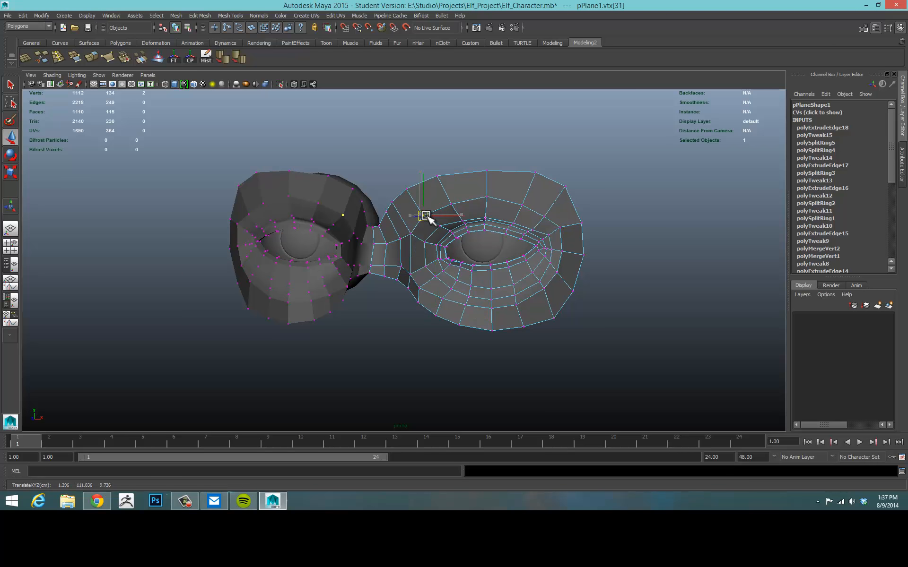
pyautogui.click(664, 314)
pyautogui.moveTo(541, 304); pyautogui.dragTo(591, 274, button='right')
pyautogui.keyDown('alt'); pyautogui.moveTo(607, 300); pyautogui.dragTo(586, 291); pyautogui.keyUp('alt')
pyautogui.click(530, 304)
pyautogui.keyDown('alt'); pyautogui.moveTo(556, 309); pyautogui.dragTo(572, 290, button='middle'); pyautogui.keyUp('alt')
pyautogui.scroll(-2, 572, 289)
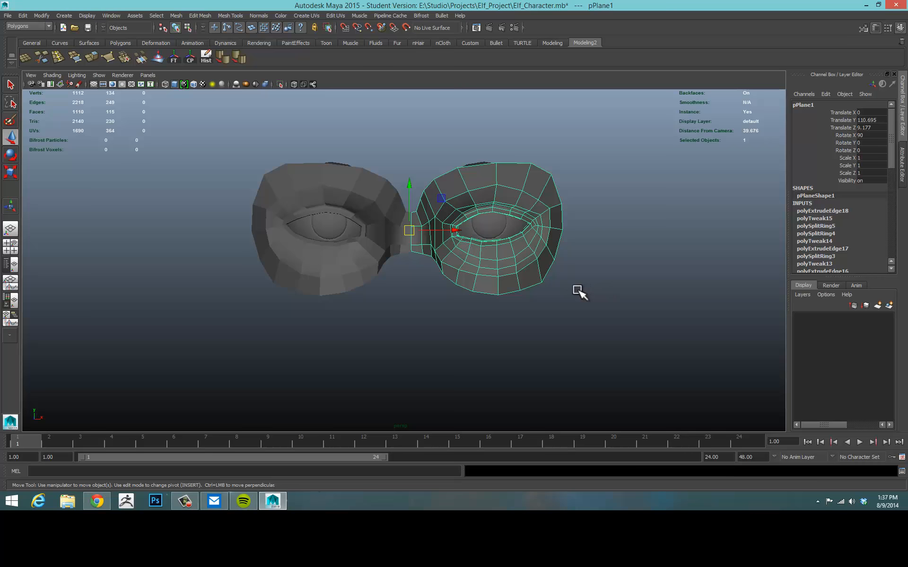
pyautogui.click(614, 302)
pyautogui.keyDown('alt'); pyautogui.moveTo(614, 301); pyautogui.dragTo(515, 320); pyautogui.keyUp('alt')
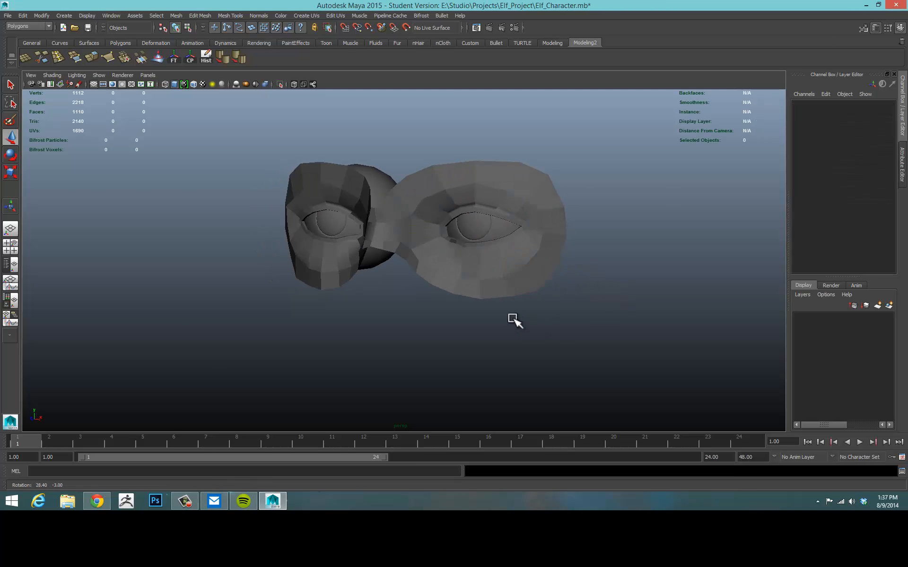
# Try to freeze the transformations of the original eye mesh
pyautogui.click(470, 272)
pyautogui.click(349, 345)
pyautogui.keyDown('alt'); pyautogui.moveTo(459, 336); pyautogui.dragTo(462, 272); pyautogui.keyUp('alt')
pyautogui.click(462, 271)
pyautogui.keyDown('alt'); pyautogui.moveTo(193, 182); pyautogui.dragTo(192, 175); pyautogui.keyUp('alt')
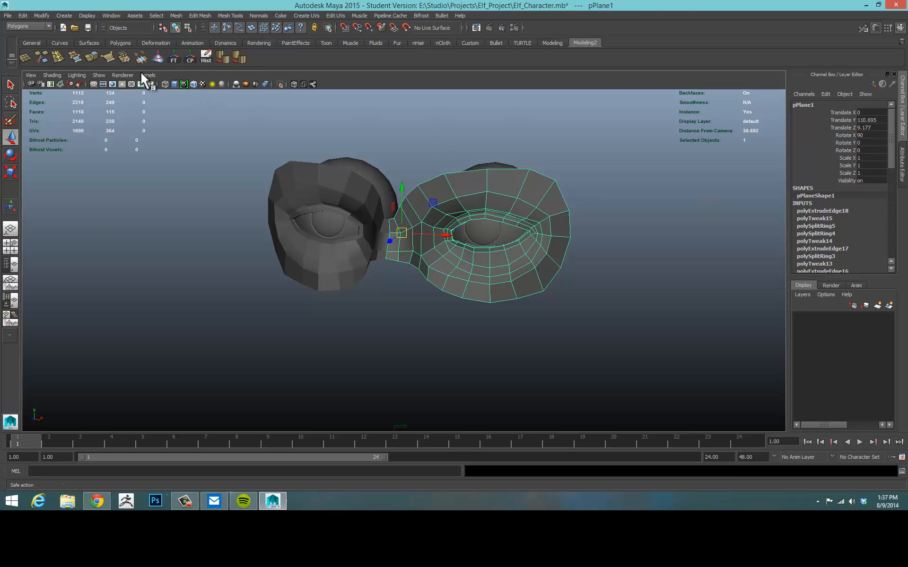
pyautogui.click(172, 56)
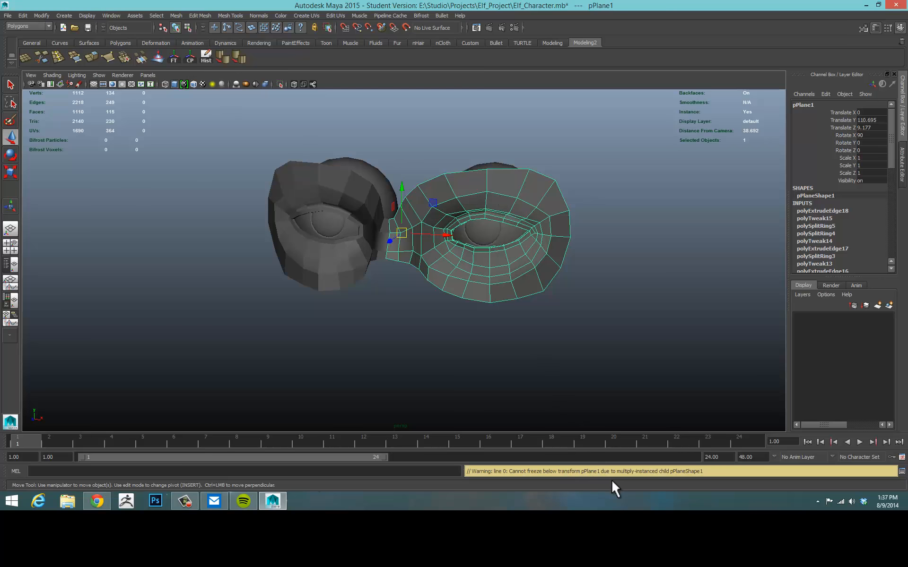
pyautogui.click(603, 203)
# Delete the construction history of the original eye mesh and check the mirrored copy
pyautogui.click(487, 205)
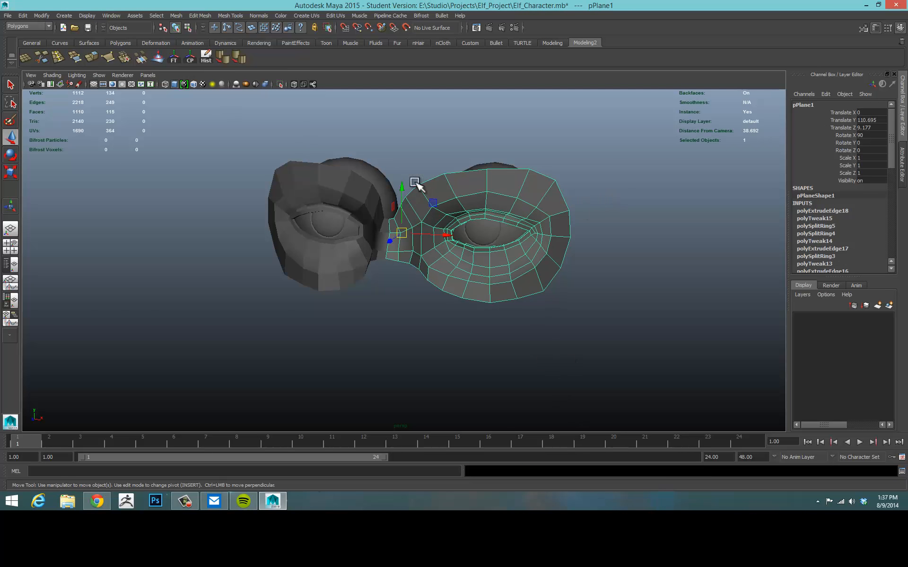
pyautogui.click(314, 185)
pyautogui.click(481, 197)
pyautogui.click(207, 53)
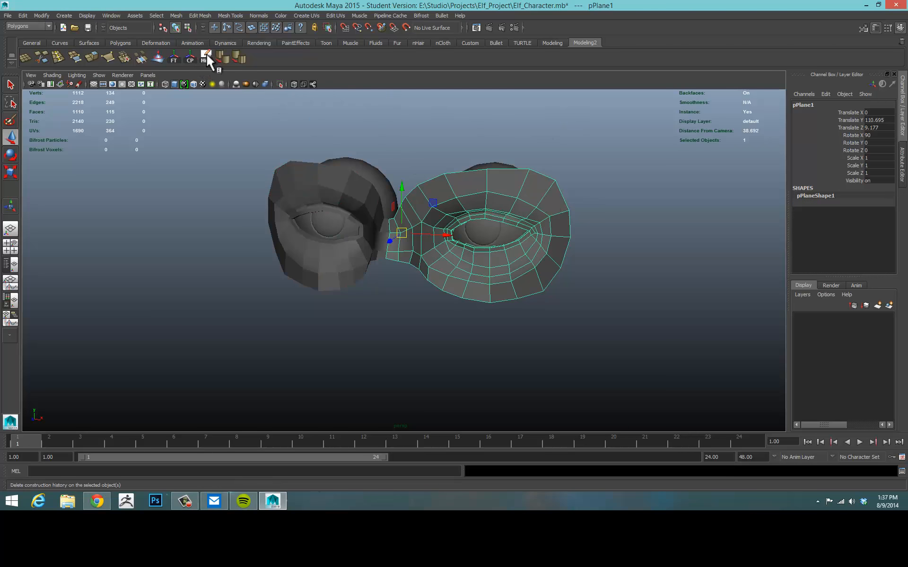
pyautogui.click(348, 172)
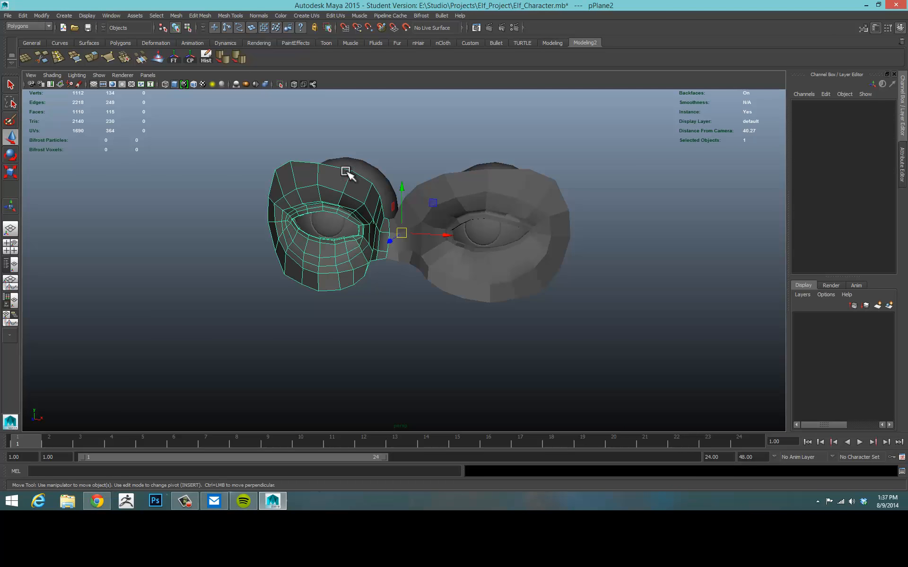
pyautogui.click(504, 184)
pyautogui.keyDown('alt'); pyautogui.moveTo(676, 268); pyautogui.dragTo(678, 272); pyautogui.keyUp('alt')
pyautogui.keyDown('alt'); pyautogui.moveTo(497, 218); pyautogui.dragTo(450, 178); pyautogui.keyUp('alt')
pyautogui.moveTo(450, 178); pyautogui.dragTo(444, 174, button='right')
pyautogui.click(443, 172)
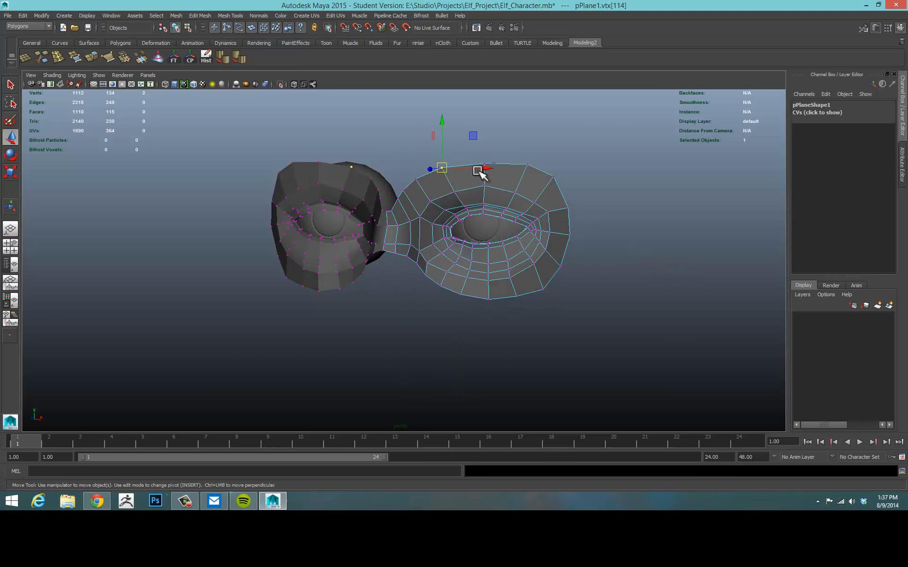
pyautogui.click(603, 142)
pyautogui.keyDown('alt'); pyautogui.moveTo(492, 248); pyautogui.dragTo(489, 255); pyautogui.keyUp('alt')
pyautogui.keyDown('alt'); pyautogui.moveTo(600, 262); pyautogui.dragTo(643, 253, button='middle'); pyautogui.keyUp('alt')
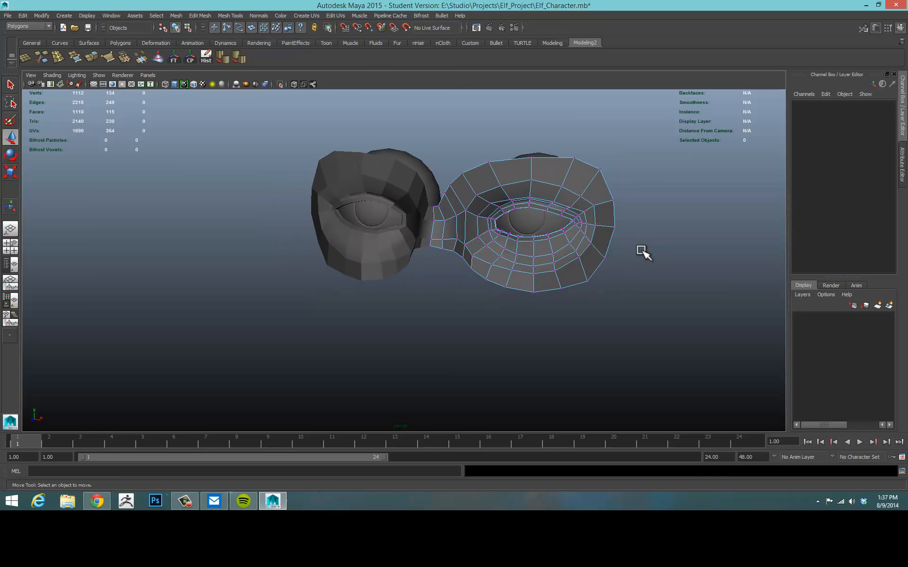
pyautogui.click(489, 273)
pyautogui.moveTo(542, 265); pyautogui.dragTo(571, 249, button='right')
pyautogui.click(571, 249)
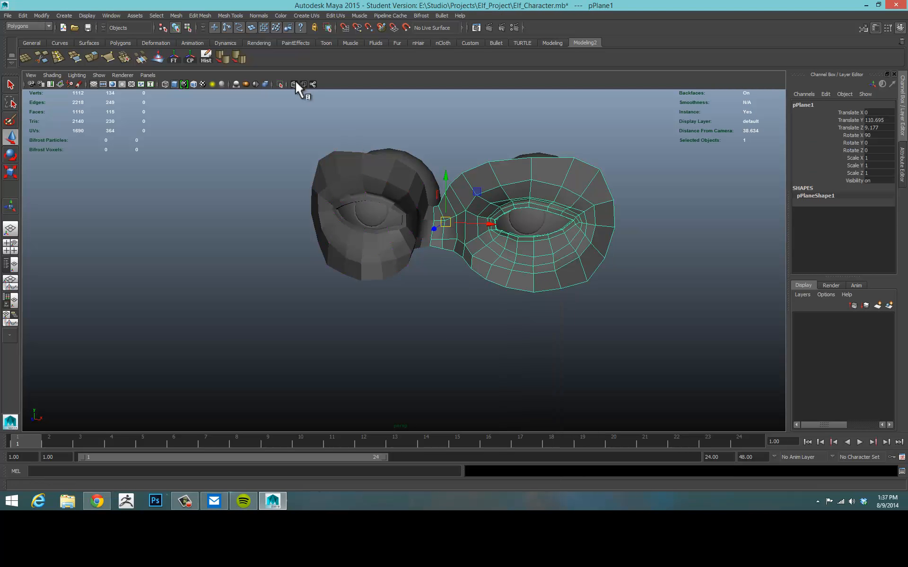
# Harden the edges of the eye mesh and deselect it
pyautogui.click(237, 57)
pyautogui.press('r')
pyautogui.click(432, 314)
pyautogui.moveTo(355, 335)
pyautogui.keyDown('alt'); pyautogui.mouseDown()
pyautogui.moveTo(432, 313)
pyautogui.moveTo(403, 256)
pyautogui.moveTo(383, 306)
pyautogui.moveTo(359, 331)
pyautogui.mouseUp(); pyautogui.keyUp('alt')
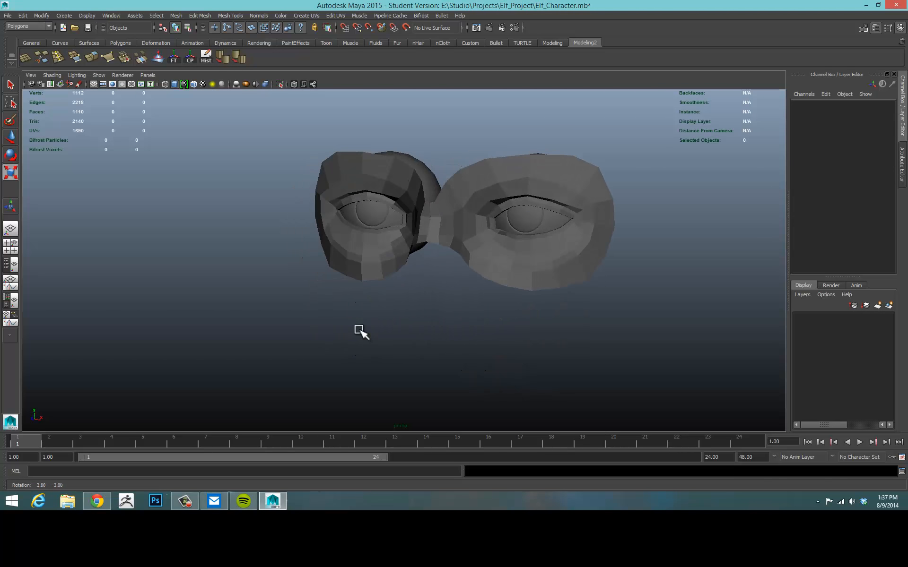
# Examine the faceted surface around both eyes and the nose bridge up close
pyautogui.keyDown('alt'); pyautogui.moveTo(359, 330); pyautogui.dragTo(448, 330, button='right'); pyautogui.keyUp('alt')
pyautogui.keyDown('alt'); pyautogui.moveTo(473, 315); pyautogui.dragTo(422, 322, button='middle'); pyautogui.keyUp('alt')
pyautogui.keyDown('alt'); pyautogui.moveTo(421, 322); pyautogui.dragTo(418, 325); pyautogui.keyUp('alt')
pyautogui.keyDown('alt'); pyautogui.moveTo(405, 314); pyautogui.dragTo(462, 312, button='right'); pyautogui.keyUp('alt')
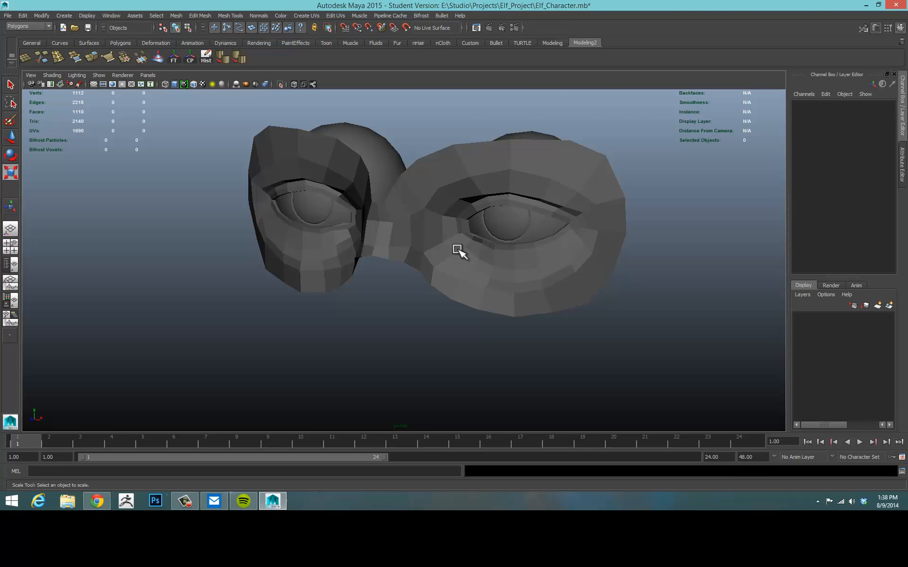
pyautogui.keyDown('alt'); pyautogui.moveTo(413, 296); pyautogui.dragTo(419, 308, button='middle'); pyautogui.keyUp('alt')
pyautogui.keyDown('alt'); pyautogui.moveTo(401, 310); pyautogui.dragTo(524, 305, button='right'); pyautogui.keyUp('alt')
pyautogui.keyDown('alt'); pyautogui.moveTo(458, 320); pyautogui.dragTo(432, 337, button='middle'); pyautogui.keyUp('alt')
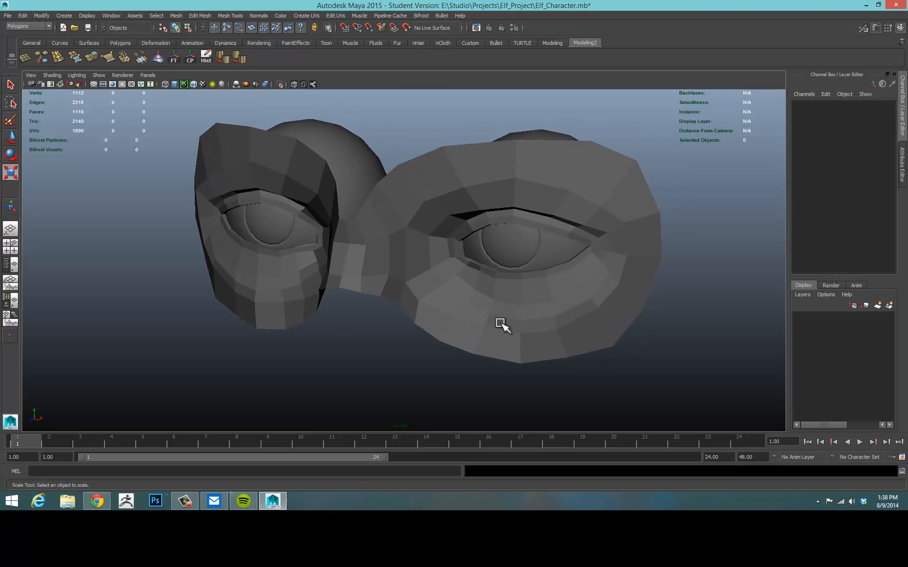
pyautogui.click(500, 324)
pyautogui.click(345, 367)
# Display the wireframe on the shaded models in the perspective view
pyautogui.keyDown('alt'); pyautogui.moveTo(354, 349); pyautogui.dragTo(359, 322); pyautogui.keyUp('alt')
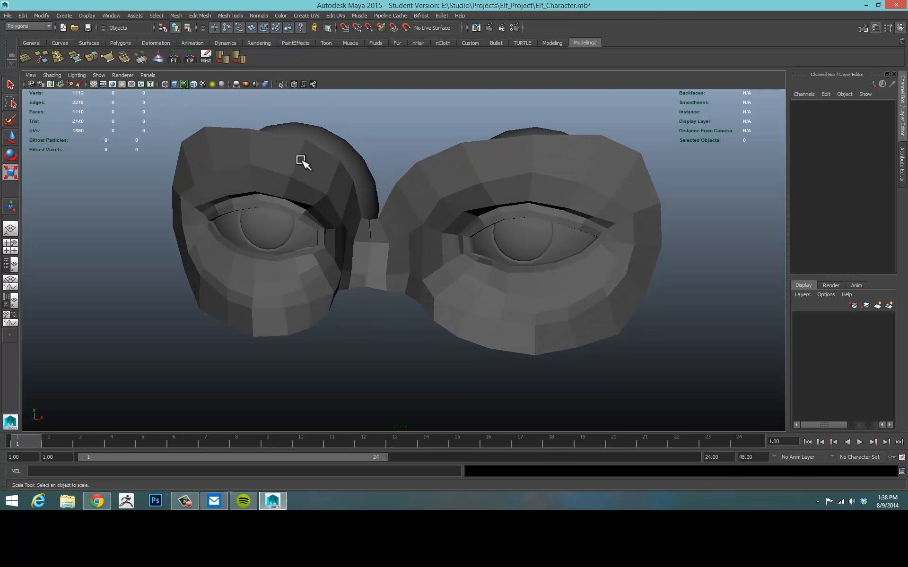
pyautogui.click(52, 75)
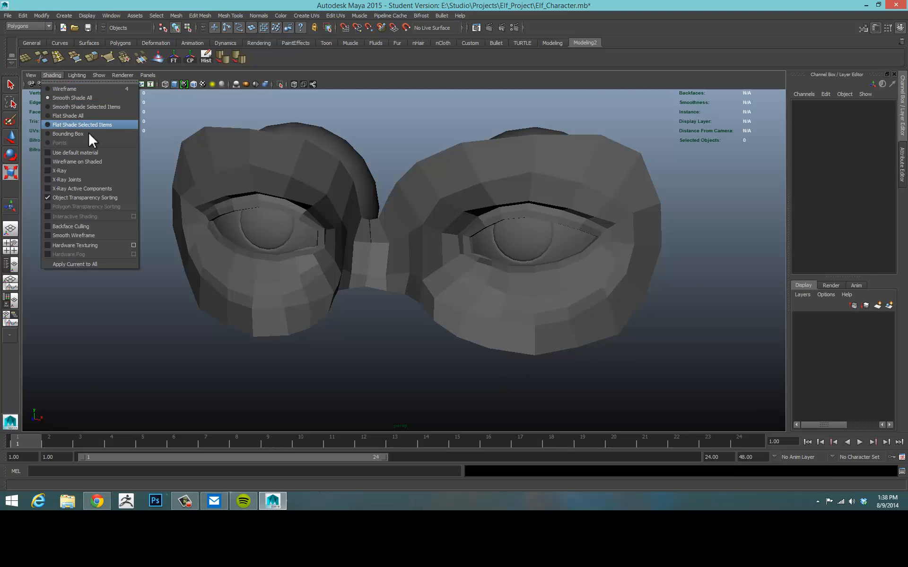
pyautogui.click(77, 162)
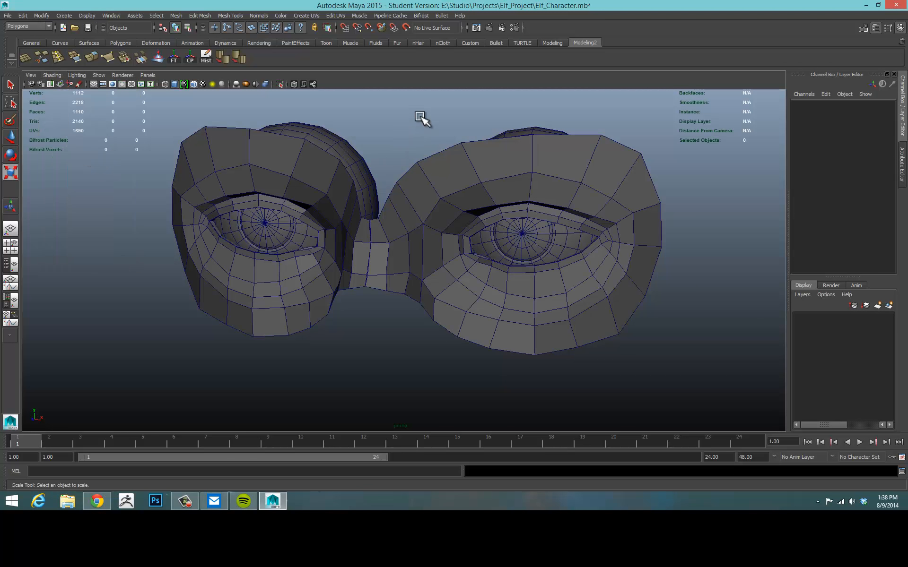
# Try to display the border edges of the eye meshes with nothing selected
pyautogui.scroll(-3, 421, 116)
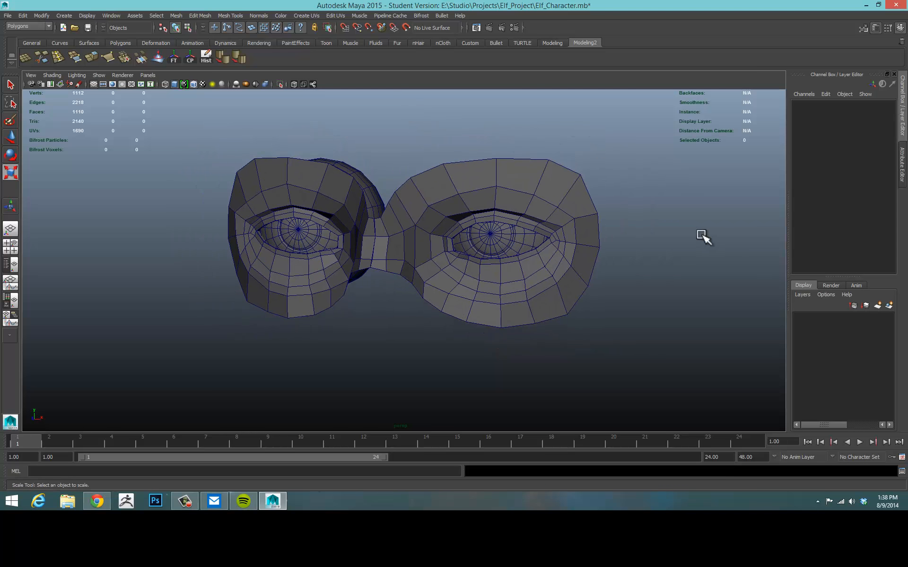
pyautogui.keyDown('alt'); pyautogui.moveTo(699, 233); pyautogui.dragTo(662, 233); pyautogui.keyUp('alt')
pyautogui.moveTo(198, 146)
pyautogui.keyDown('alt'); pyautogui.mouseDown()
pyautogui.moveTo(225, 168)
pyautogui.moveTo(196, 158)
pyautogui.mouseUp(); pyautogui.keyUp('alt')
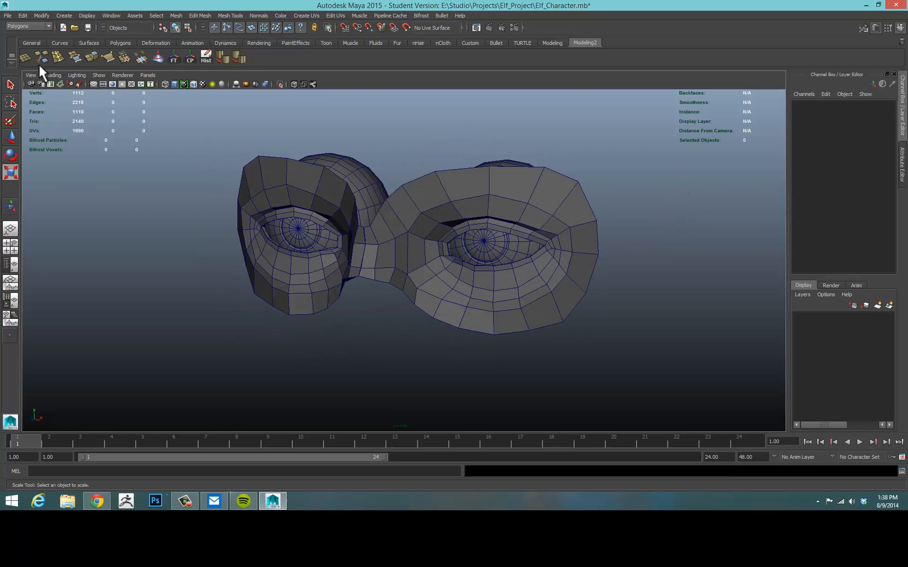
pyautogui.keyDown('alt'); pyautogui.moveTo(236, 186); pyautogui.dragTo(211, 191); pyautogui.keyUp('alt')
pyautogui.keyDown('alt'); pyautogui.moveTo(211, 190); pyautogui.dragTo(281, 186, button='right'); pyautogui.keyUp('alt')
pyautogui.keyDown('alt'); pyautogui.moveTo(493, 206); pyautogui.dragTo(527, 201); pyautogui.keyUp('alt')
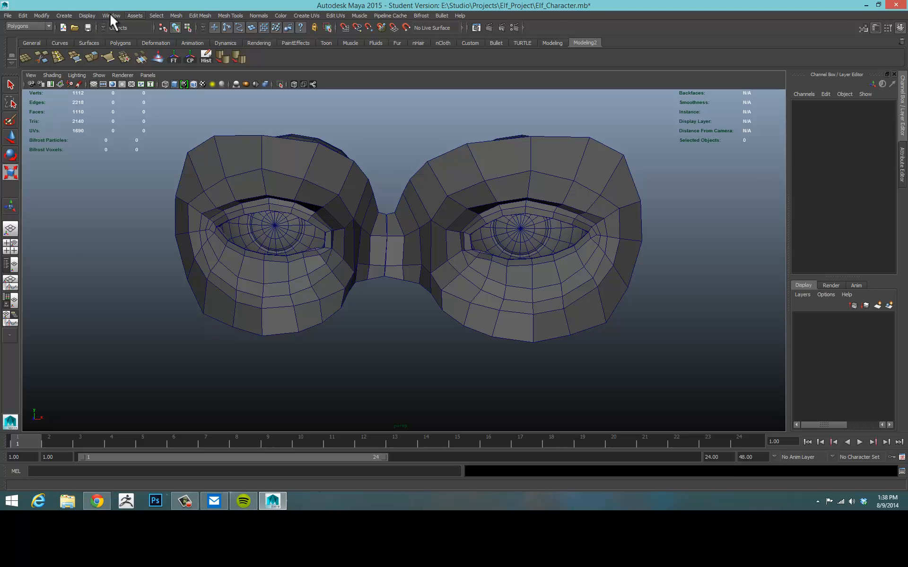
pyautogui.click(87, 14)
pyautogui.moveTo(134, 113)
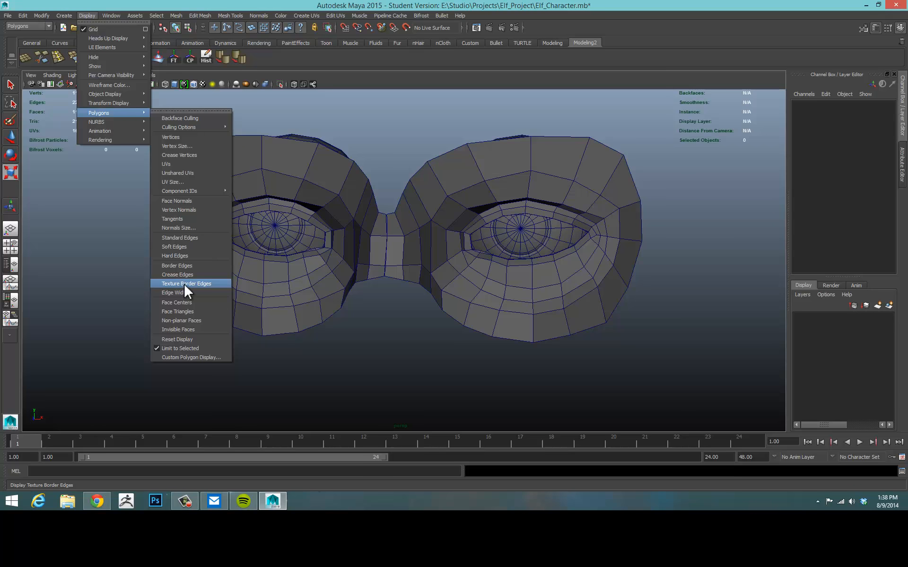
pyautogui.click(185, 266)
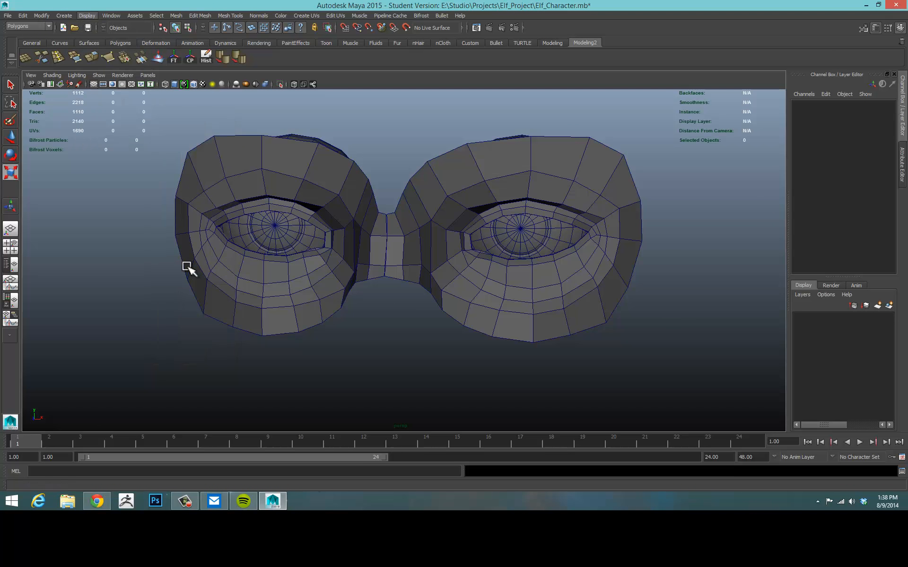
pyautogui.keyDown('alt'); pyautogui.moveTo(351, 334); pyautogui.dragTo(359, 316); pyautogui.keyUp('alt')
# Select the original eye mesh and turn on its border edge display
pyautogui.click(86, 15)
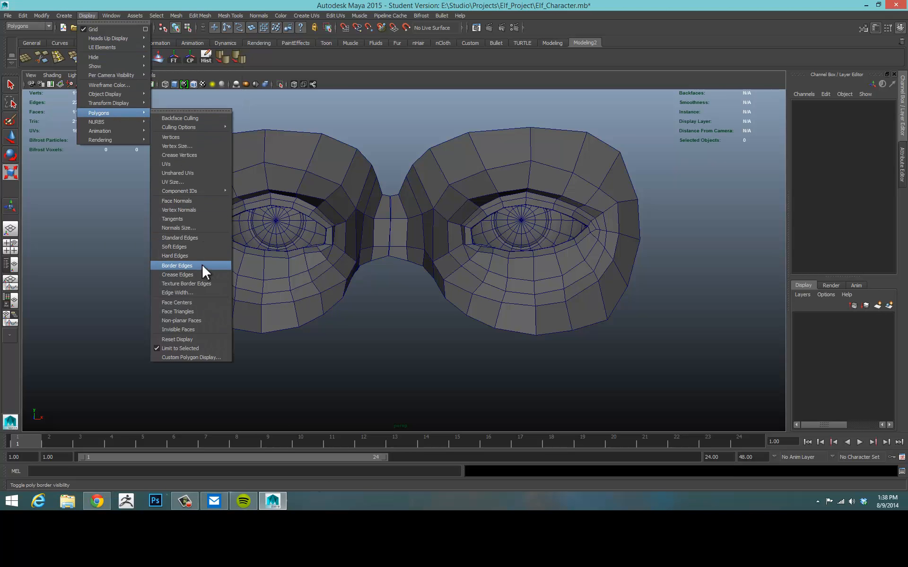
pyautogui.click(455, 245)
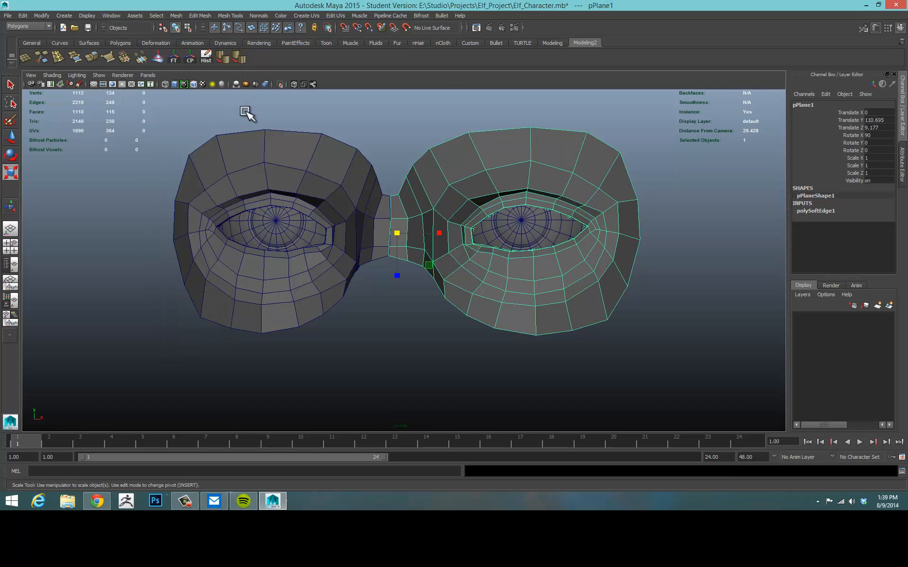
pyautogui.click(82, 15)
pyautogui.moveTo(121, 114)
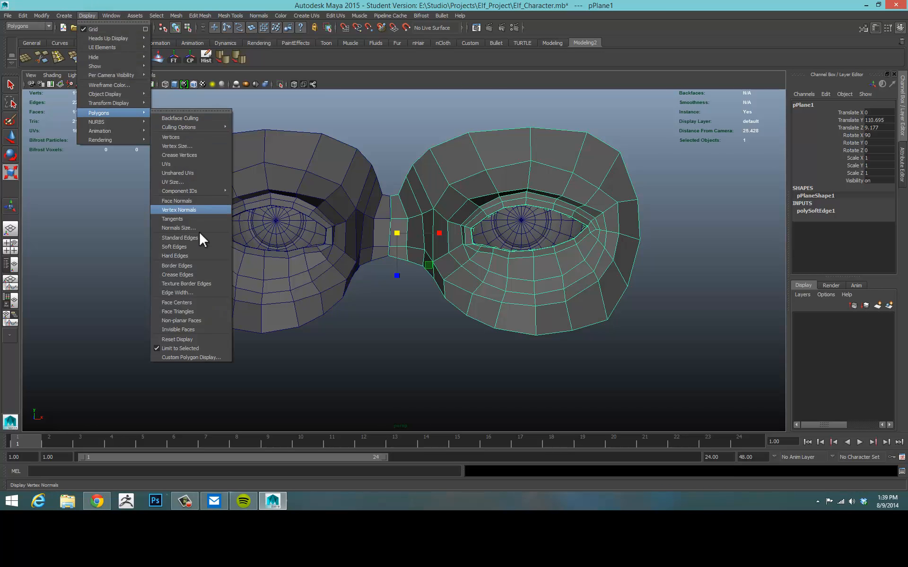
pyautogui.click(202, 266)
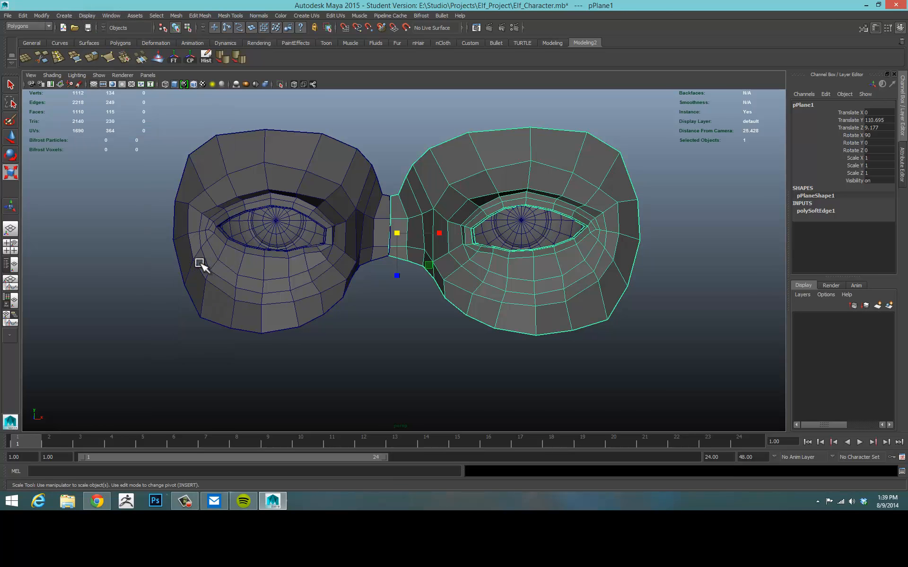
# Check the Edge Width setting for the polygon border display, close it and deselect the eye mesh
pyautogui.moveTo(110, 201)
pyautogui.keyDown('alt'); pyautogui.mouseDown()
pyautogui.moveTo(106, 225)
pyautogui.moveTo(110, 208)
pyautogui.mouseUp(); pyautogui.keyUp('alt')
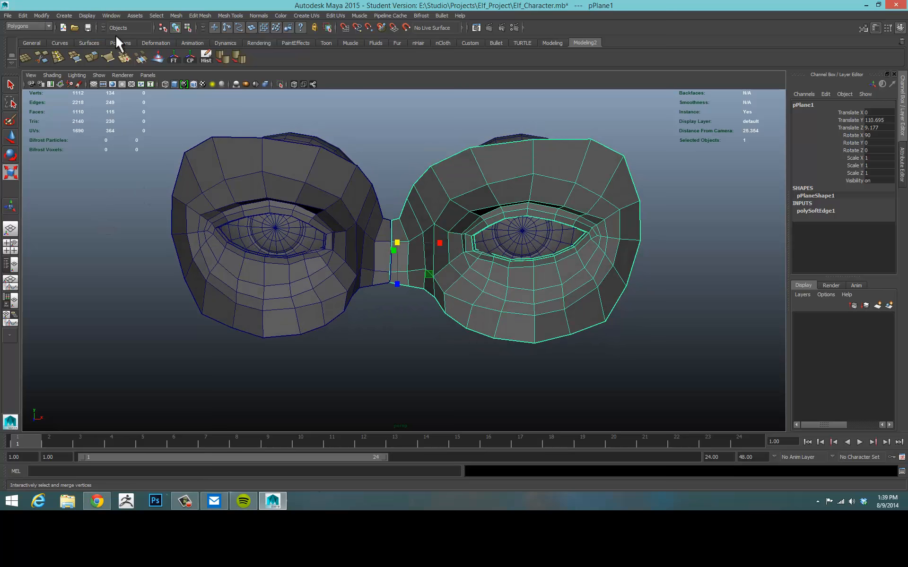
pyautogui.click(78, 16)
pyautogui.moveTo(113, 113)
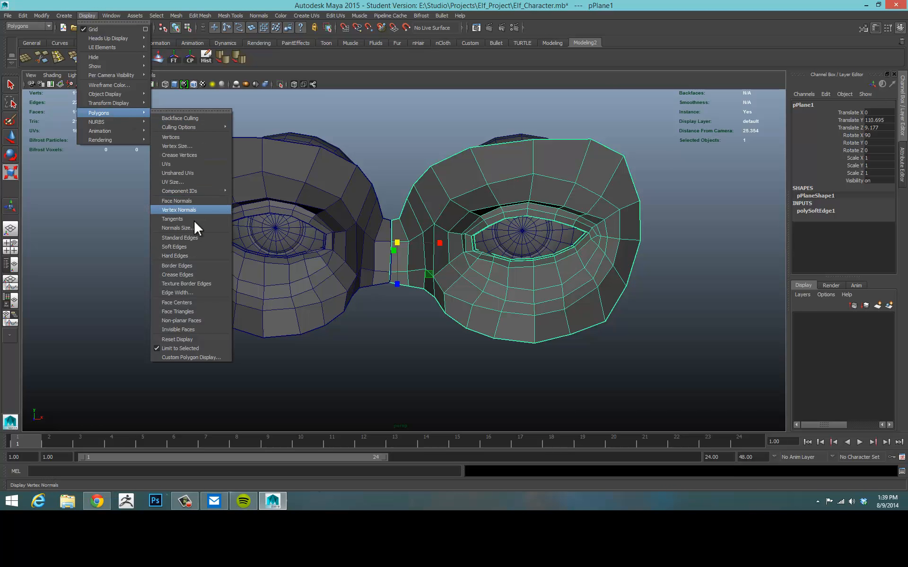
pyautogui.click(195, 292)
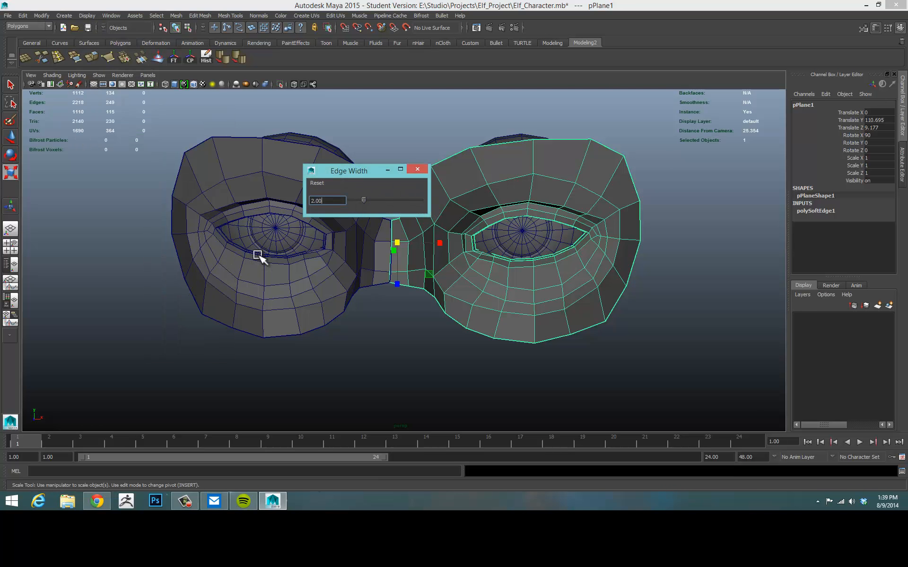
pyautogui.moveTo(346, 175)
pyautogui.mouseDown()
pyautogui.moveTo(400, 126)
pyautogui.moveTo(423, 151)
pyautogui.mouseUp()
pyautogui.moveTo(427, 152); pyautogui.dragTo(412, 125)
pyautogui.click(553, 115)
pyautogui.click(448, 123)
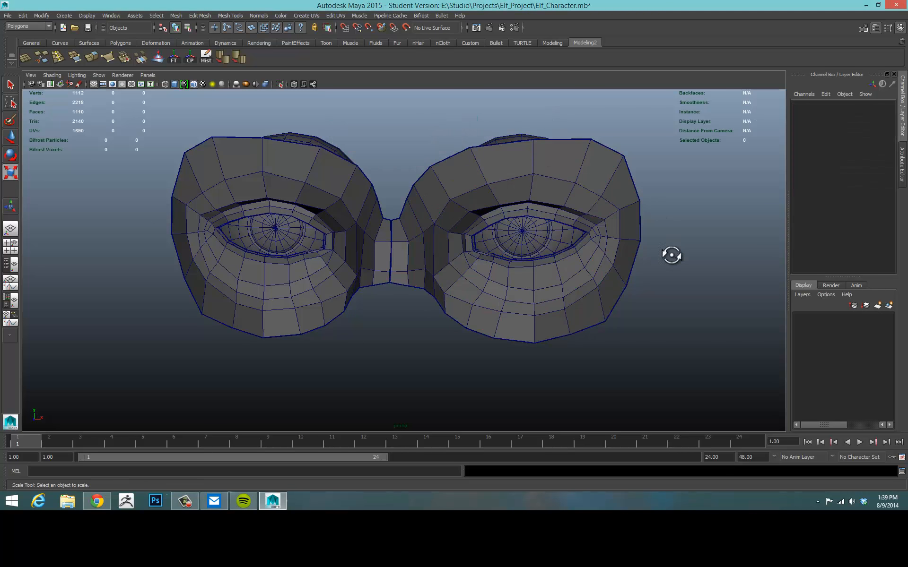
# Delete the brow face directly above the inner part of the original eye mesh's upper eyelid
pyautogui.keyDown('alt'); pyautogui.moveTo(669, 255); pyautogui.dragTo(528, 284); pyautogui.keyUp('alt')
pyautogui.keyDown('alt'); pyautogui.moveTo(577, 288); pyautogui.dragTo(622, 298, button='right'); pyautogui.keyUp('alt')
pyautogui.keyDown('alt'); pyautogui.moveTo(577, 293); pyautogui.dragTo(674, 281); pyautogui.keyUp('alt')
pyautogui.keyDown('alt'); pyautogui.moveTo(674, 281); pyautogui.dragTo(396, 220, button='right'); pyautogui.keyUp('alt')
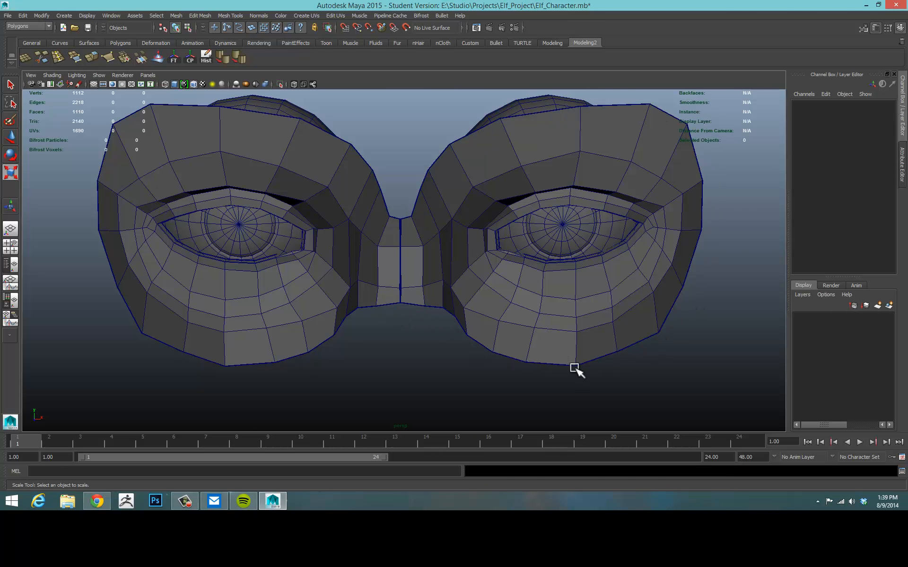
pyautogui.keyDown('alt'); pyautogui.moveTo(524, 278); pyautogui.dragTo(506, 211); pyautogui.keyUp('alt')
pyautogui.moveTo(506, 227); pyautogui.dragTo(506, 240, button='right')
pyautogui.click(514, 207)
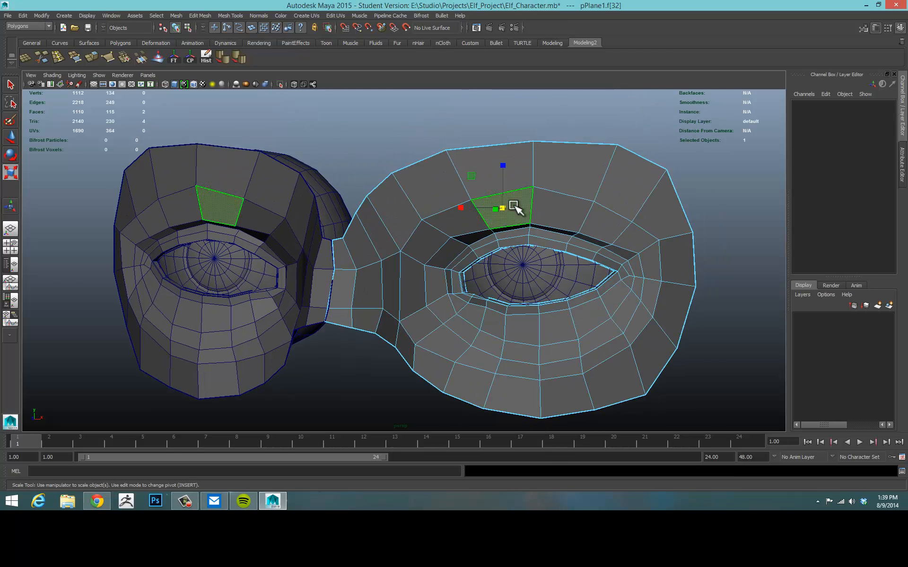
pyautogui.press('Delete')
# Return to object mode, deselect the mesh and examine the border edges around the holes above both eyes
pyautogui.keyDown('alt'); pyautogui.moveTo(504, 199); pyautogui.dragTo(567, 176); pyautogui.keyUp('alt')
pyautogui.moveTo(568, 176); pyautogui.dragTo(604, 165, button='right')
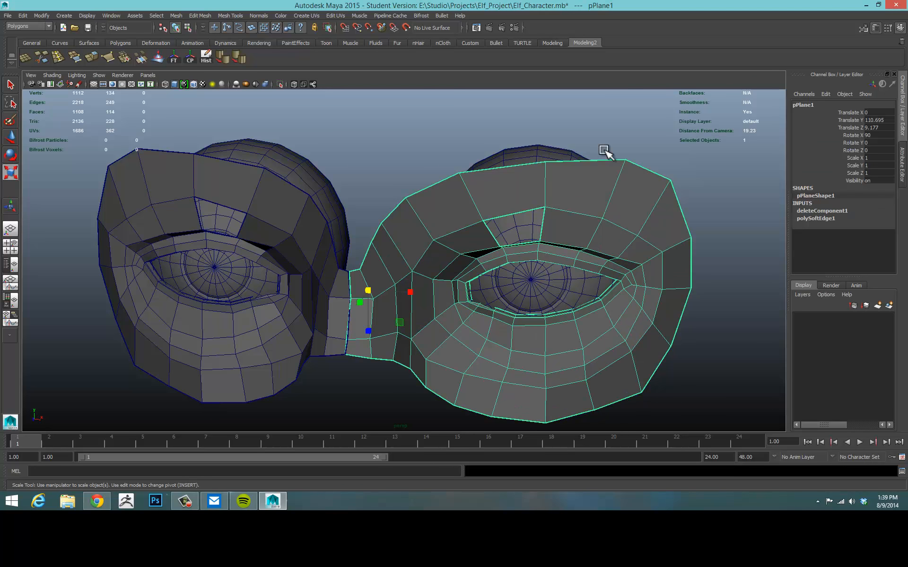
pyautogui.click(638, 111)
pyautogui.keyDown('alt'); pyautogui.moveTo(639, 111); pyautogui.dragTo(562, 189); pyautogui.keyUp('alt')
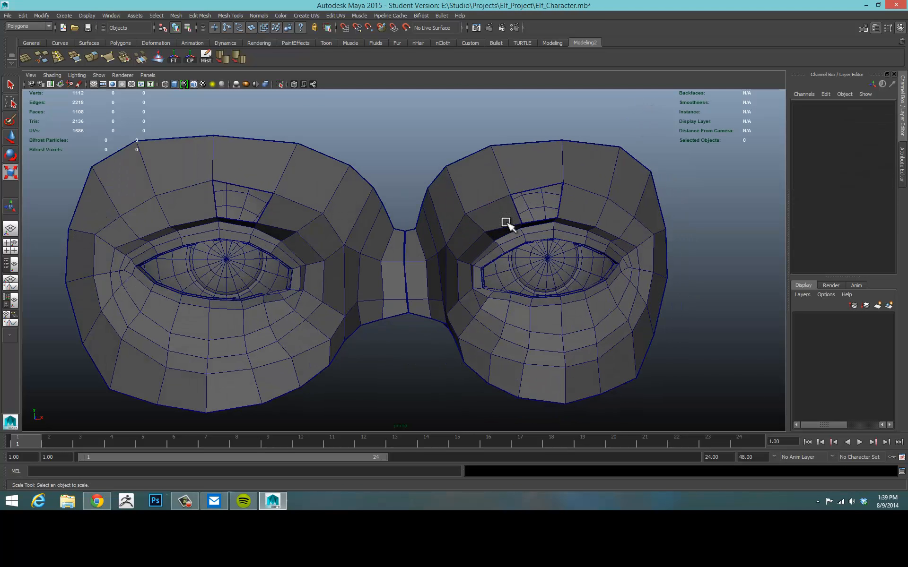
pyautogui.keyDown('alt'); pyautogui.moveTo(382, 121); pyautogui.dragTo(340, 140); pyautogui.keyUp('alt')
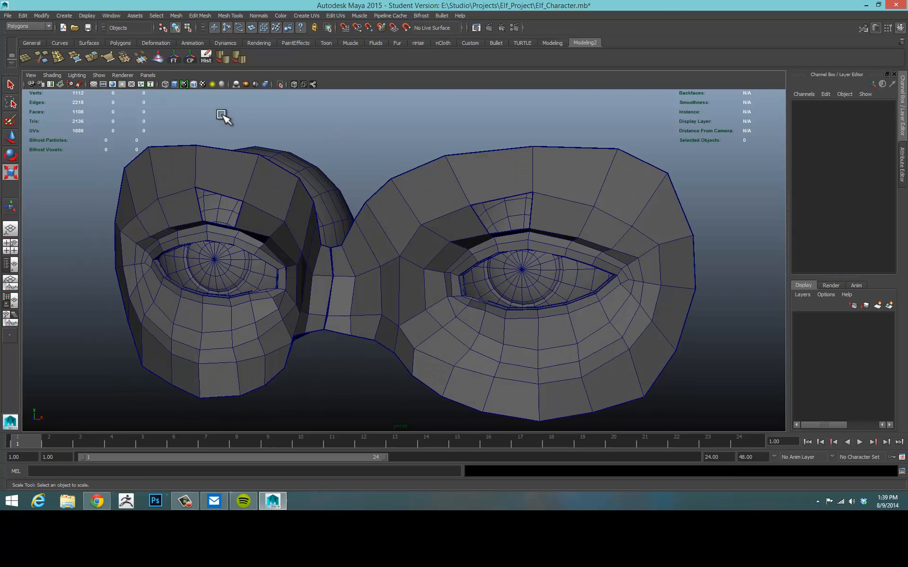
# Bridge the upper and lower edges of the hole above the upper eyelid
pyautogui.moveTo(472, 197); pyautogui.dragTo(496, 177, button='right')
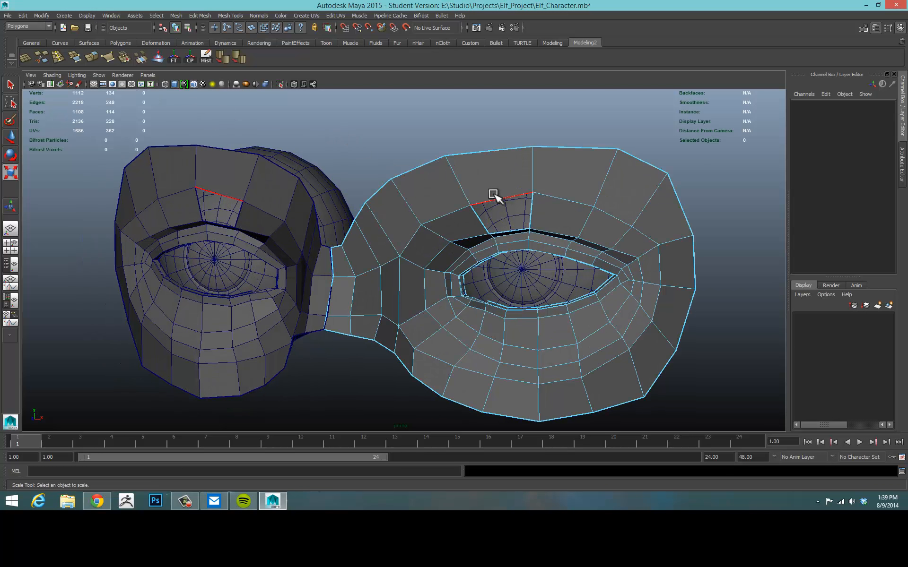
pyautogui.click(494, 198)
pyautogui.keyDown('shift'); pyautogui.click(515, 231); pyautogui.keyUp('shift')
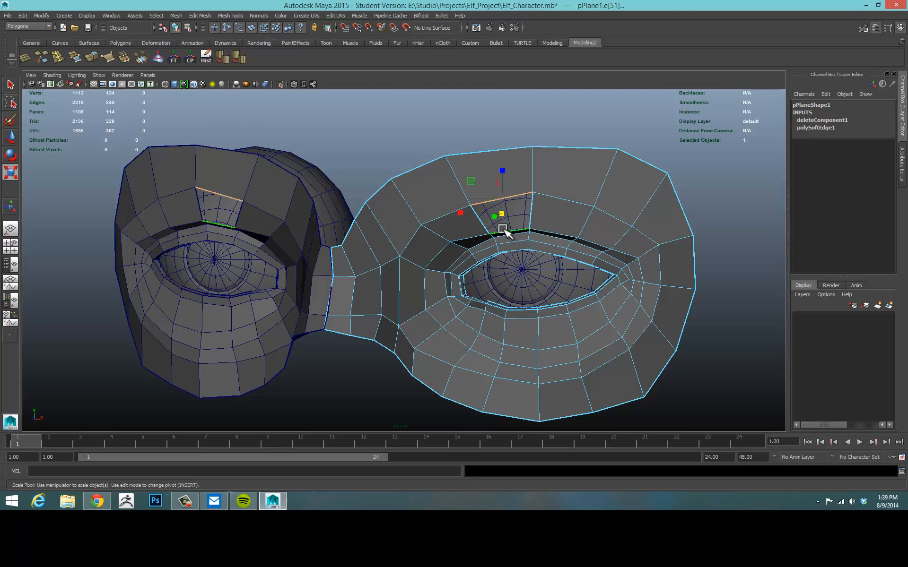
pyautogui.keyDown('alt'); pyautogui.moveTo(335, 158); pyautogui.dragTo(242, 119); pyautogui.keyUp('alt')
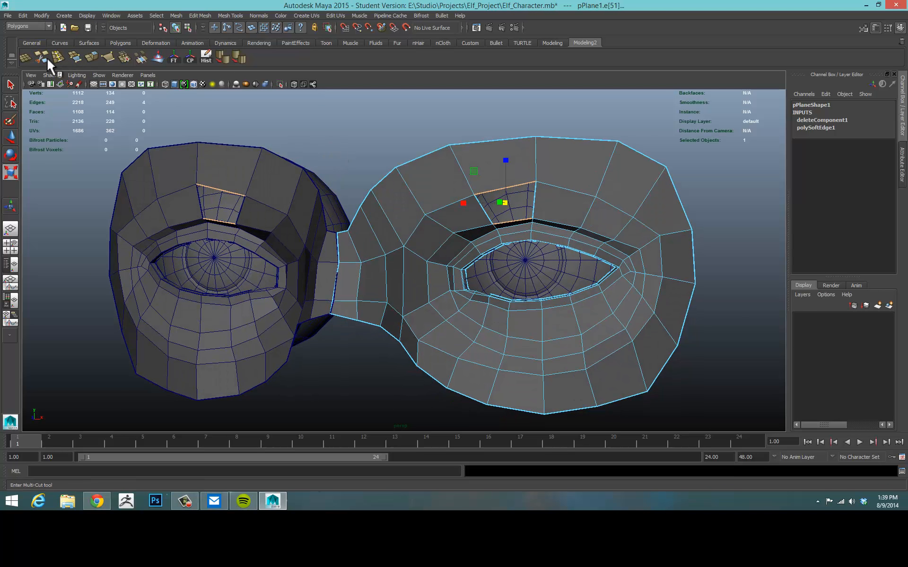
pyautogui.click(138, 54)
# Cut a narrow triangle along the nose-side edge of the bridged face with the Multi-Cut tool
pyautogui.keyDown('alt'); pyautogui.moveTo(364, 131); pyautogui.dragTo(346, 142); pyautogui.keyUp('alt')
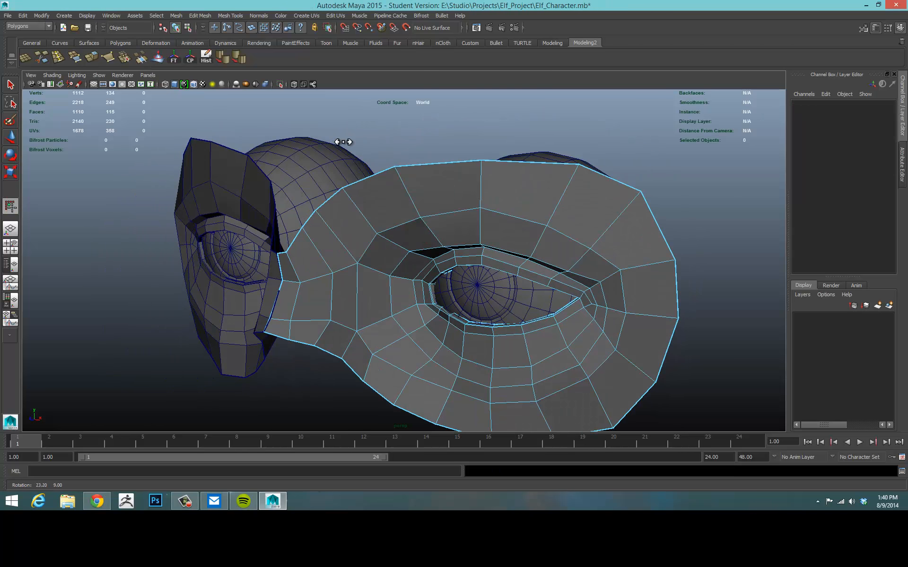
pyautogui.keyDown('alt'); pyautogui.moveTo(346, 142); pyautogui.dragTo(469, 195, button='right'); pyautogui.keyUp('alt')
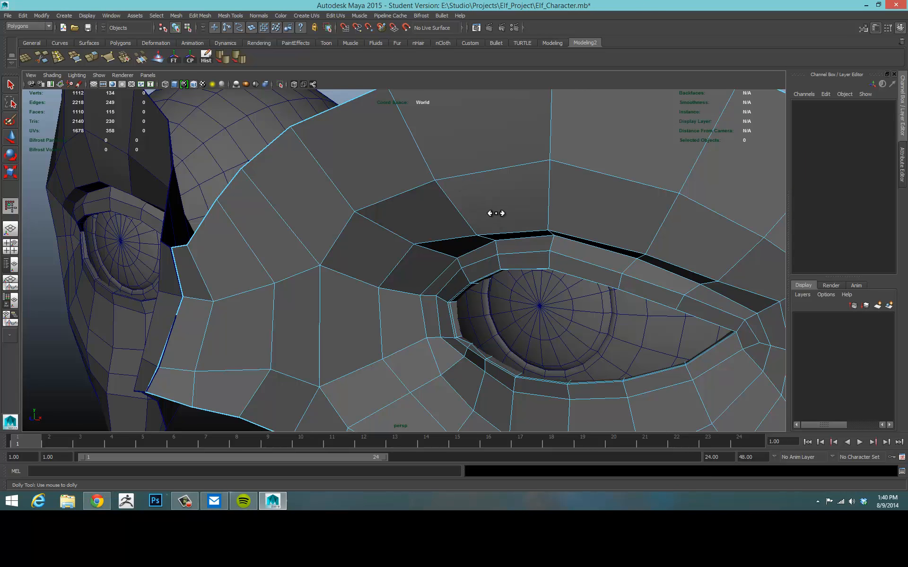
pyautogui.keyDown('alt'); pyautogui.moveTo(495, 214); pyautogui.dragTo(531, 183); pyautogui.keyUp('alt')
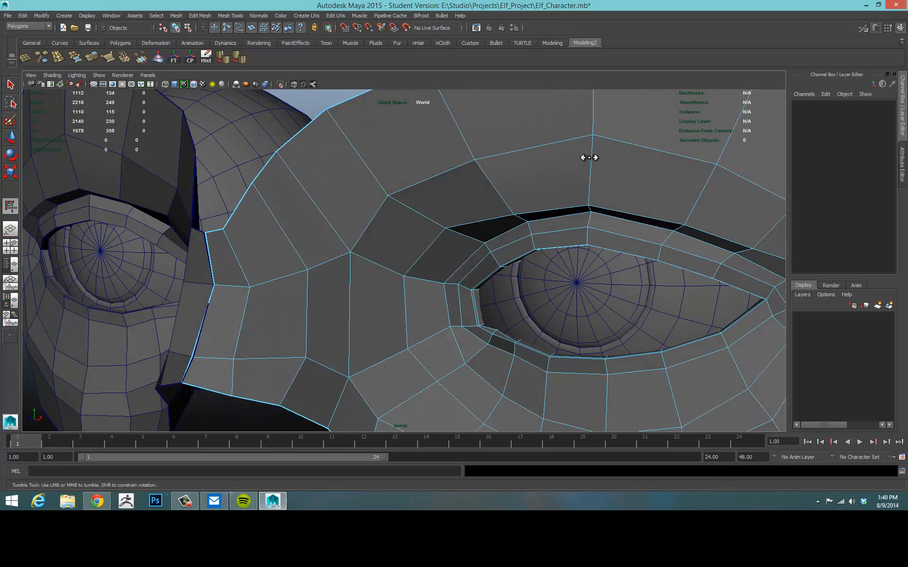
pyautogui.keyDown('alt'); pyautogui.moveTo(595, 163); pyautogui.dragTo(612, 146); pyautogui.keyUp('alt')
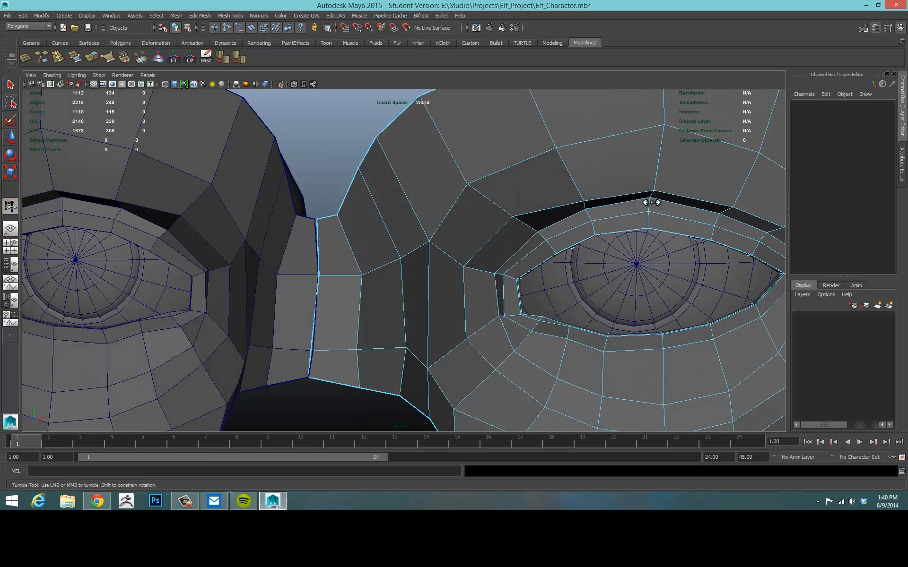
pyautogui.keyDown('alt'); pyautogui.moveTo(497, 151); pyautogui.dragTo(529, 181, button='right'); pyautogui.keyUp('alt')
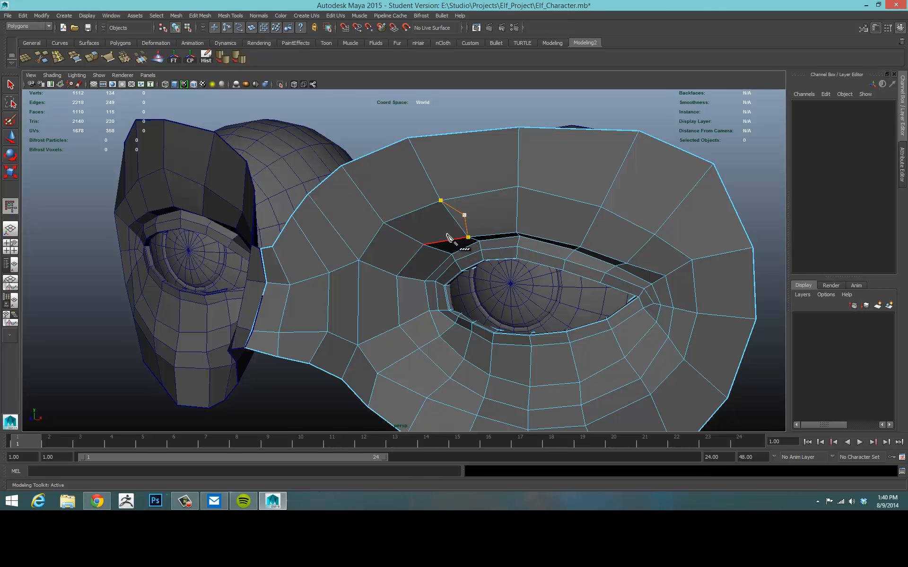
pyautogui.press('Return')
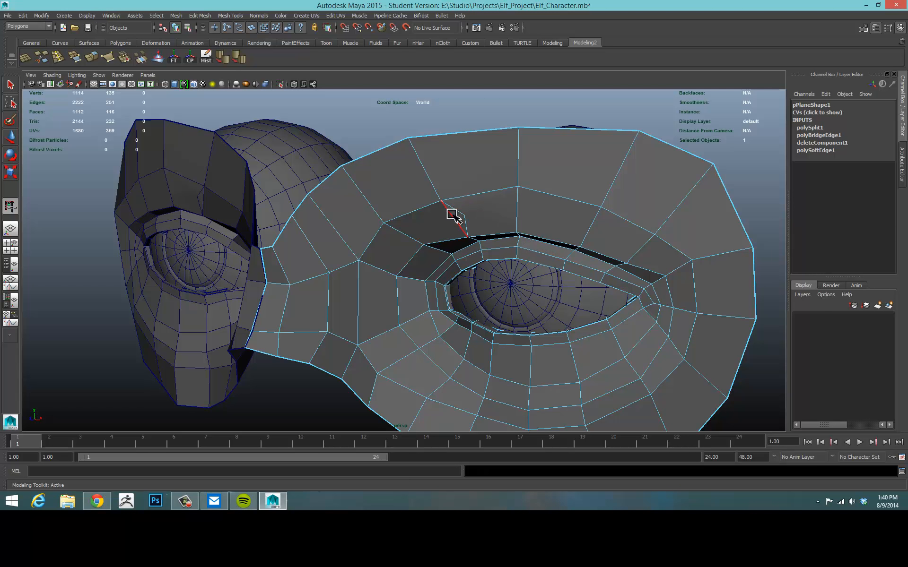
# Delete the narrow triangular face beside the bridged face and the leftover vertex on its edge
pyautogui.click(463, 222)
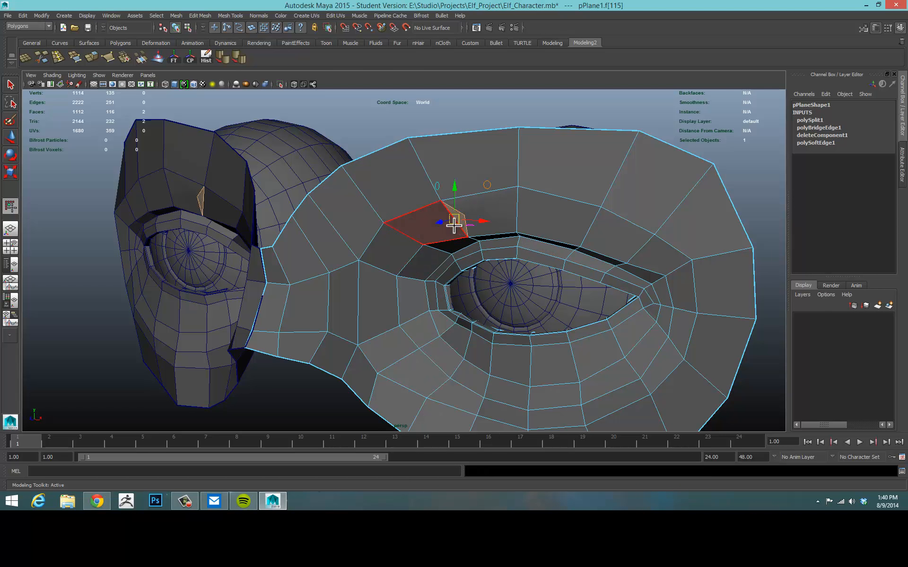
pyautogui.press('Delete')
pyautogui.moveTo(465, 217); pyautogui.dragTo(428, 214, button='right')
pyautogui.click(464, 216)
pyautogui.press('Delete')
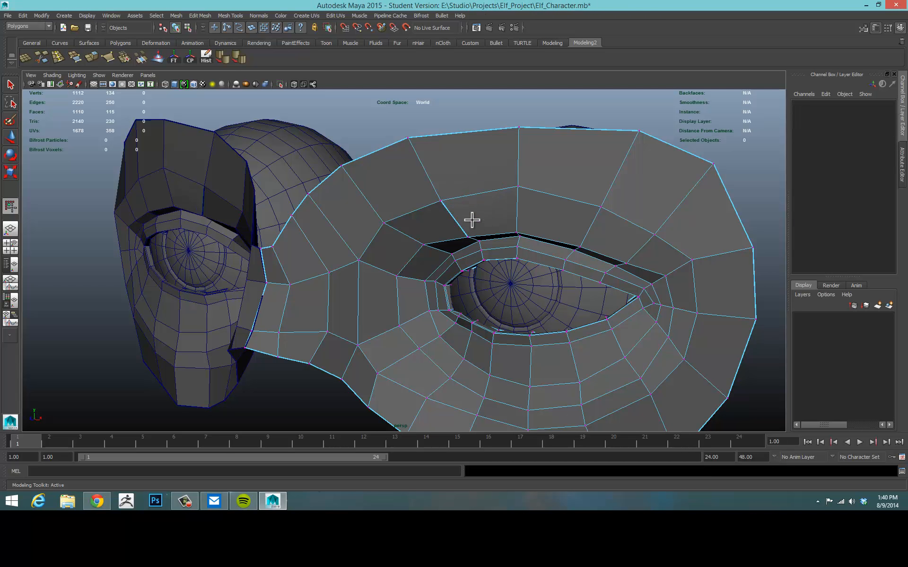
# Return to object mode and examine the open border edge above the upper eyelid
pyautogui.moveTo(461, 150); pyautogui.dragTo(518, 132, button='right')
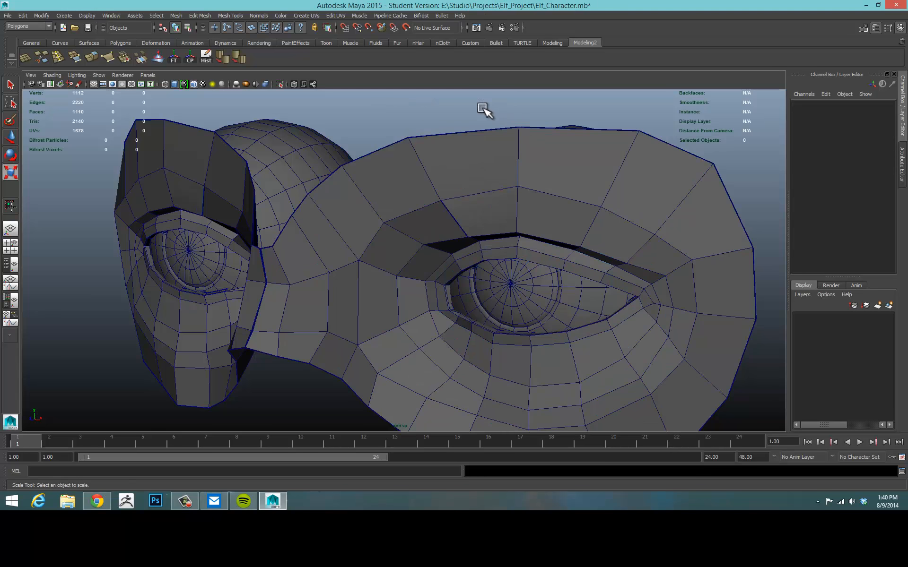
pyautogui.keyDown('alt'); pyautogui.moveTo(465, 175); pyautogui.dragTo(495, 163); pyautogui.keyUp('alt')
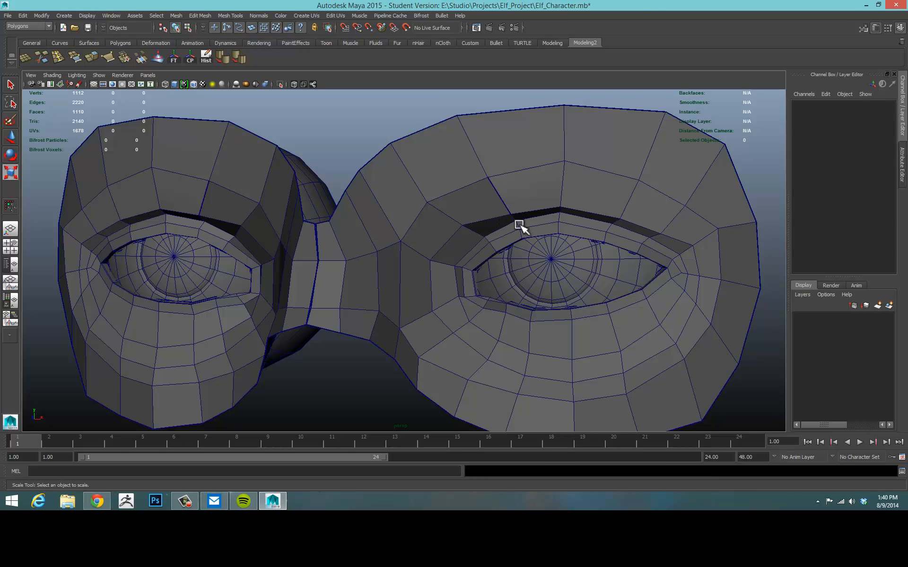
pyautogui.moveTo(520, 226)
pyautogui.keyDown('alt'); pyautogui.mouseDown()
pyautogui.moveTo(527, 190)
pyautogui.moveTo(527, 209)
pyautogui.mouseUp(); pyautogui.keyUp('alt')
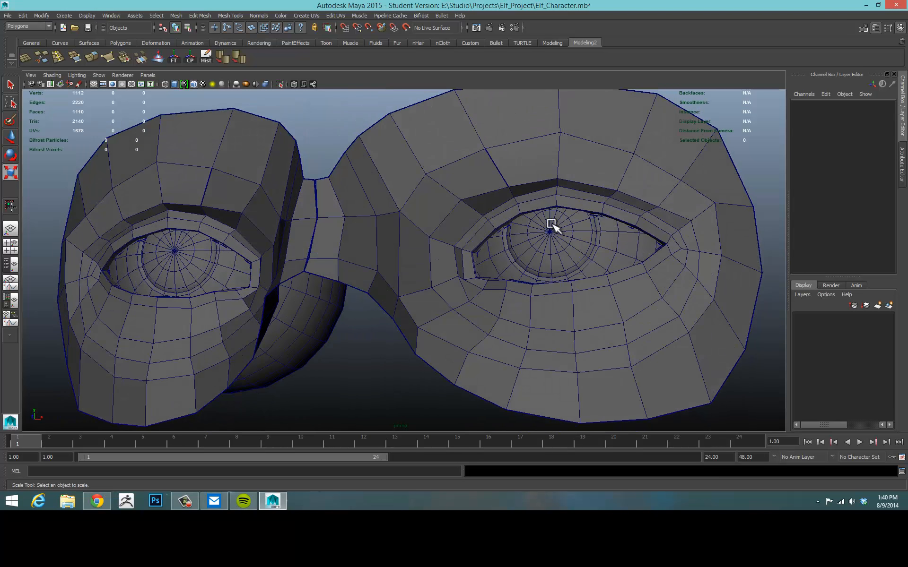
# Show the smooth mesh preview on the original eye mesh, deselect it and view both eyes
pyautogui.click(533, 160)
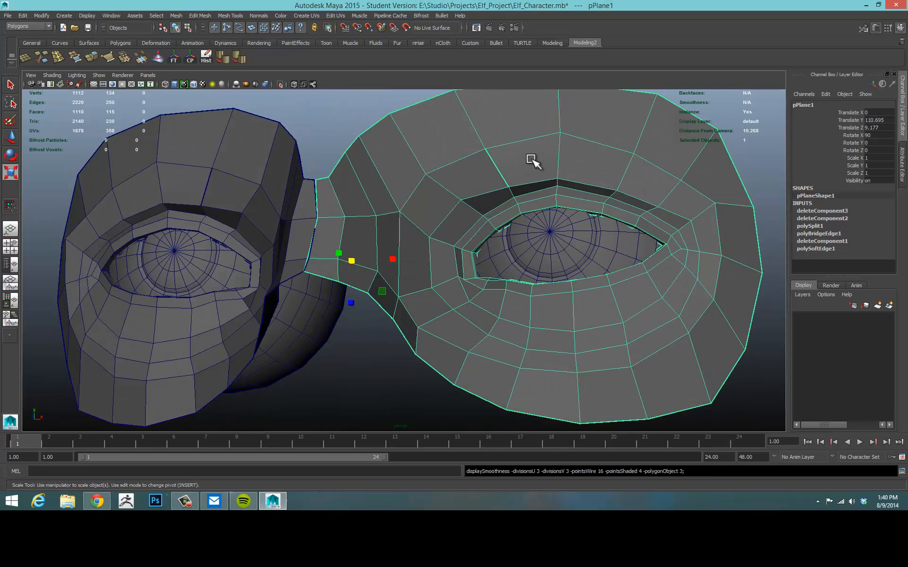
pyautogui.press('3')
pyautogui.click(387, 135)
pyautogui.keyDown('alt'); pyautogui.moveTo(383, 144); pyautogui.dragTo(285, 147); pyautogui.keyUp('alt')
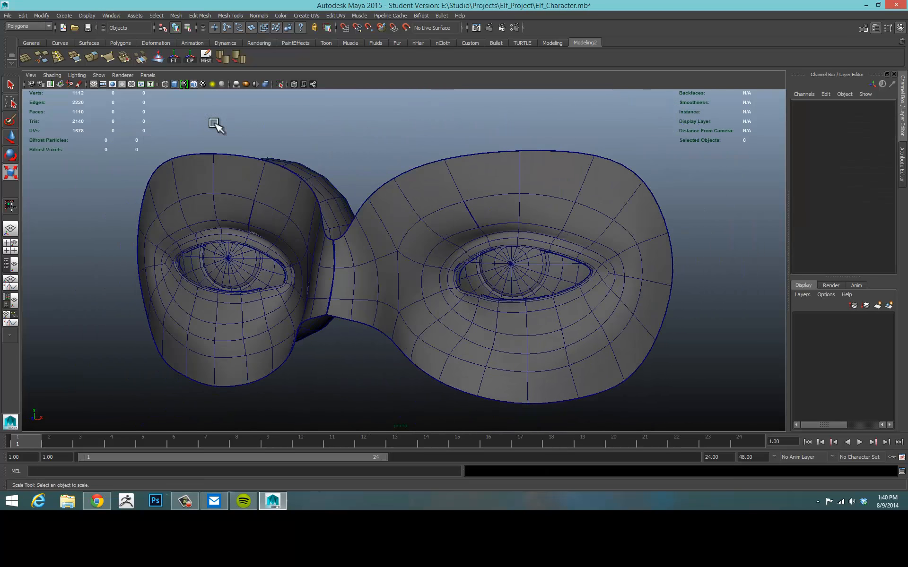
# Turn off the wireframe overlay on the shaded view and inspect the smoothed eye meshes from several angles
pyautogui.click(31, 75)
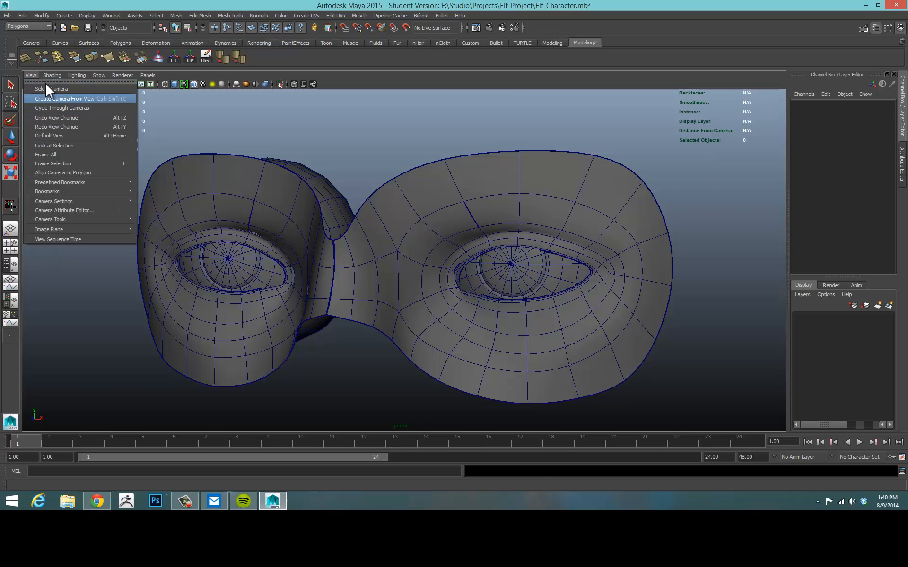
pyautogui.moveTo(52, 76)
pyautogui.click(74, 162)
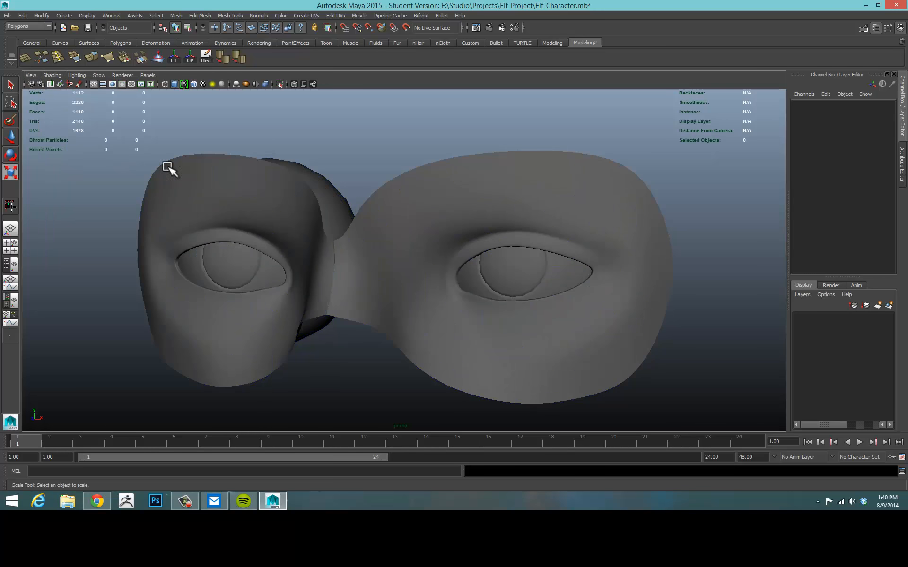
pyautogui.moveTo(396, 130)
pyautogui.keyDown('alt'); pyautogui.mouseDown()
pyautogui.moveTo(435, 119)
pyautogui.moveTo(452, 97)
pyautogui.moveTo(389, 124)
pyautogui.moveTo(423, 158)
pyautogui.mouseUp(); pyautogui.keyUp('alt')
pyautogui.click(340, 205)
pyautogui.keyDown('alt'); pyautogui.moveTo(343, 206); pyautogui.dragTo(402, 213); pyautogui.keyUp('alt')
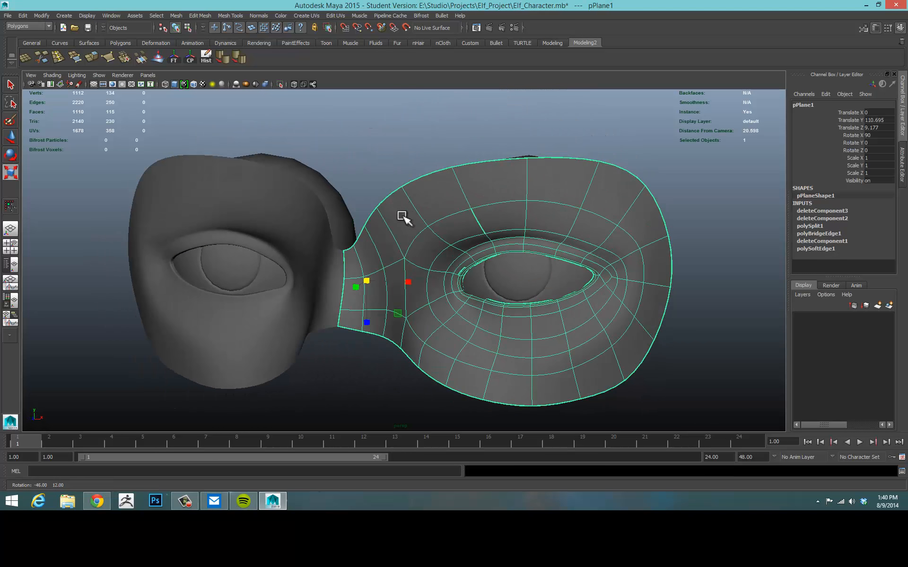
pyautogui.click(414, 145)
pyautogui.click(529, 205)
pyautogui.keyDown('alt'); pyautogui.moveTo(513, 207); pyautogui.dragTo(450, 142); pyautogui.keyUp('alt')
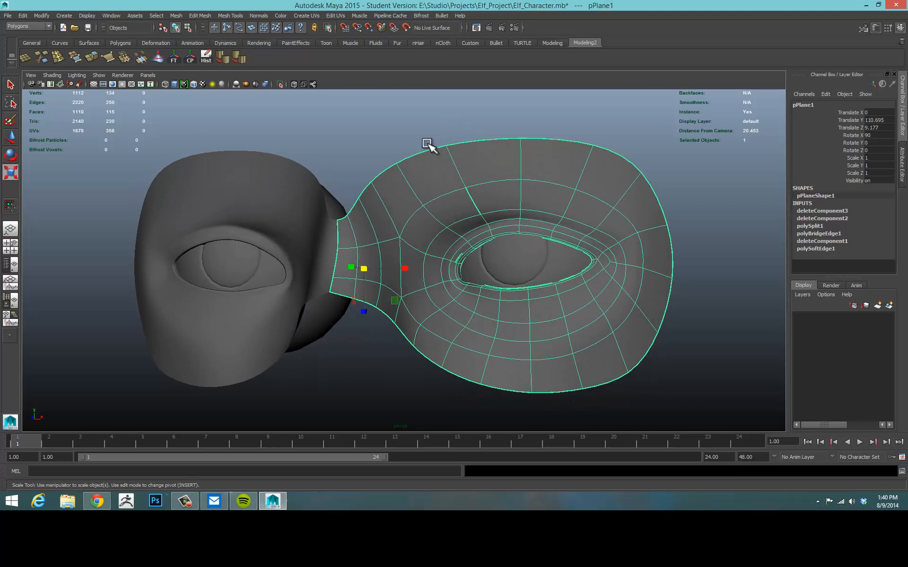
pyautogui.keyDown('alt'); pyautogui.moveTo(535, 162); pyautogui.dragTo(523, 158); pyautogui.keyUp('alt')
pyautogui.keyDown('alt'); pyautogui.moveTo(413, 128); pyautogui.dragTo(402, 130); pyautogui.keyUp('alt')
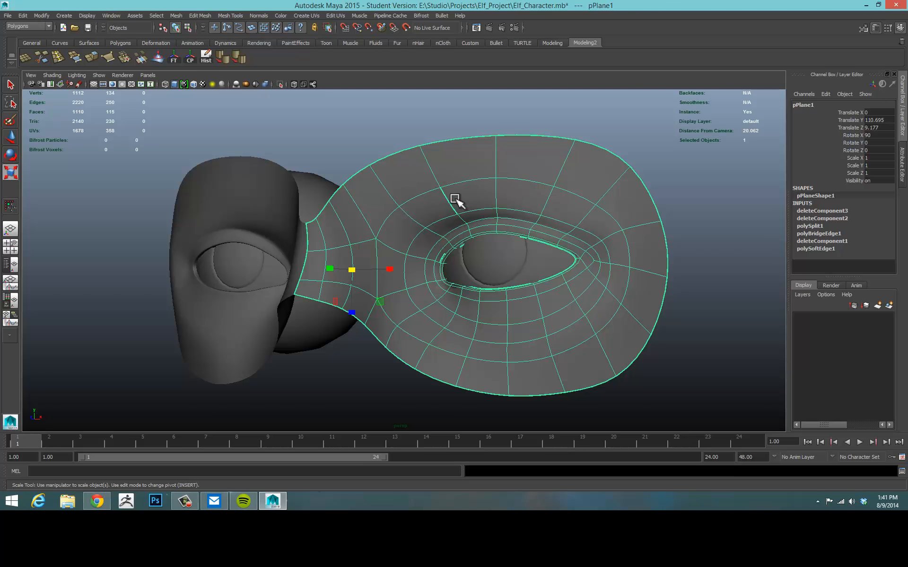
# Undo the triangle cut above the upper eyelid together with the face and vertex deletions made after it
pyautogui.keyDown('alt'); pyautogui.moveTo(439, 204); pyautogui.dragTo(500, 199); pyautogui.keyUp('alt')
pyautogui.keyDown('alt'); pyautogui.moveTo(501, 199); pyautogui.dragTo(558, 207, button='right'); pyautogui.keyUp('alt')
pyautogui.keyDown('alt'); pyautogui.moveTo(557, 207); pyautogui.dragTo(514, 196); pyautogui.keyUp('alt')
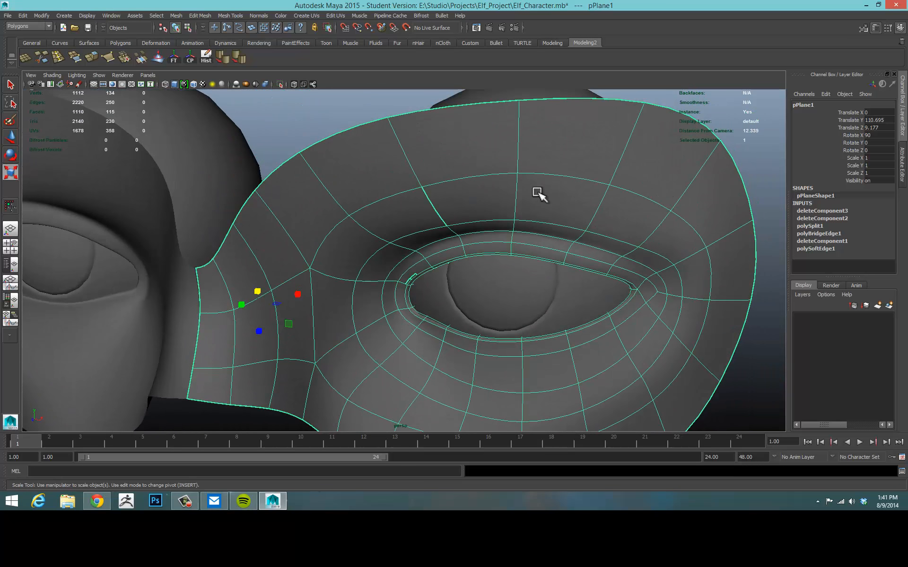
pyautogui.hotkey('ctrl', 'z')
pyautogui.hotkey('ctrl', 'z')
pyautogui.hotkey('ctrl', 'z')
pyautogui.hotkey('ctrl', 'z')
pyautogui.hotkey('ctrl', 'z')
pyautogui.hotkey('ctrl', 'z')
pyautogui.hotkey('ctrl', 'z')
pyautogui.hotkey('ctrl', 'z')
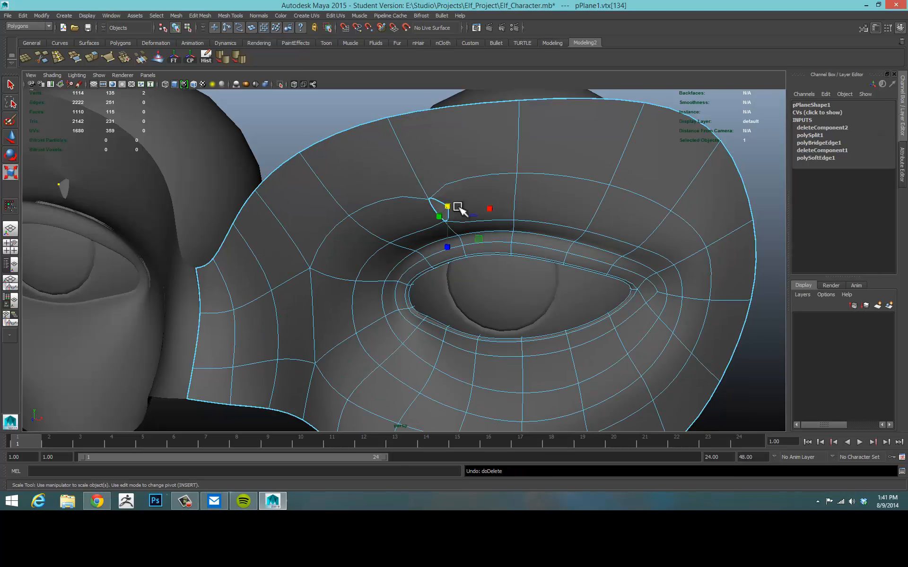
pyautogui.hotkey('ctrl', 'z')
pyautogui.hotkey('ctrl', 'z')
pyautogui.hotkey('ctrl', 'z')
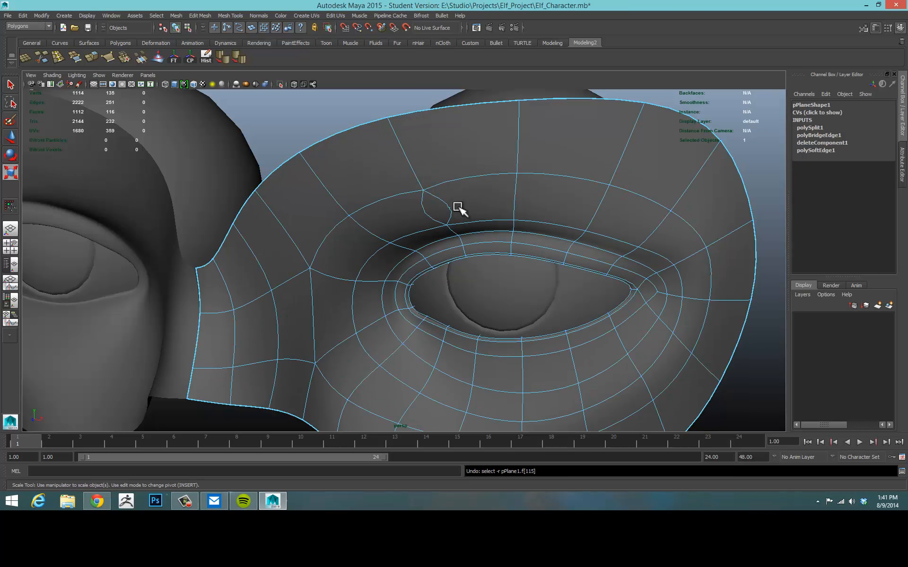
pyautogui.hotkey('ctrl', 'z')
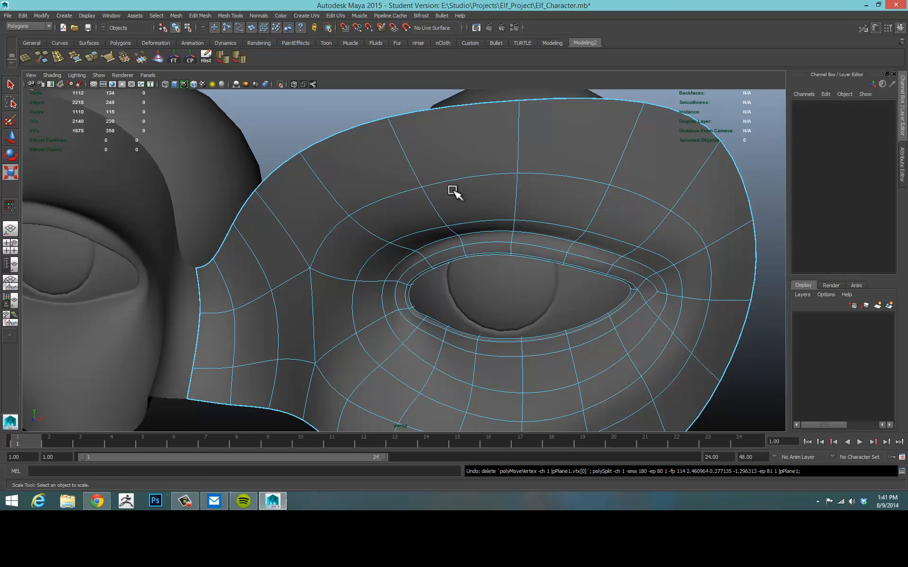
# Return to object mode, select the original eye mesh and check the restored area above the upper eyelid
pyautogui.keyDown('alt'); pyautogui.moveTo(452, 190); pyautogui.dragTo(449, 165); pyautogui.keyUp('alt')
pyautogui.moveTo(454, 172); pyautogui.dragTo(467, 162, button='right')
pyautogui.click(461, 159)
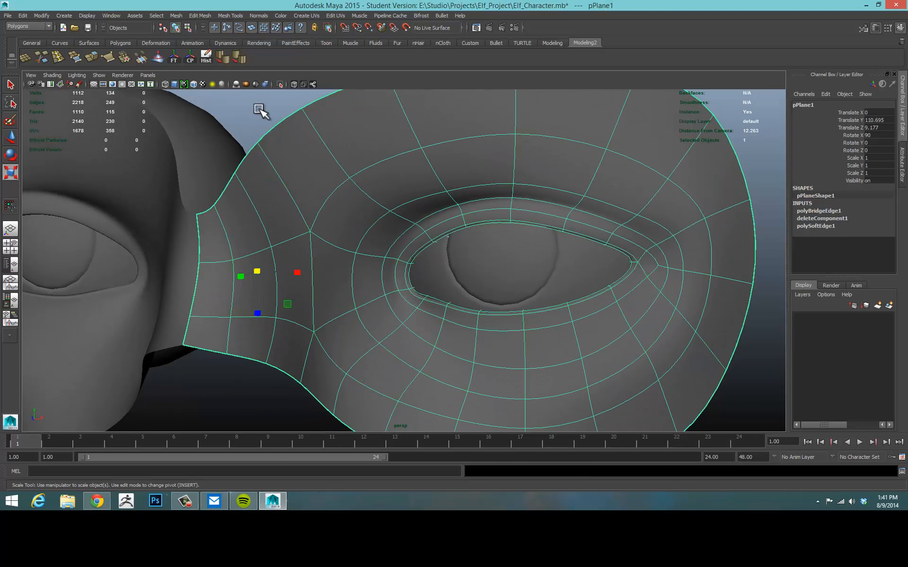
pyautogui.keyDown('alt'); pyautogui.moveTo(293, 128); pyautogui.dragTo(287, 182); pyautogui.keyUp('alt')
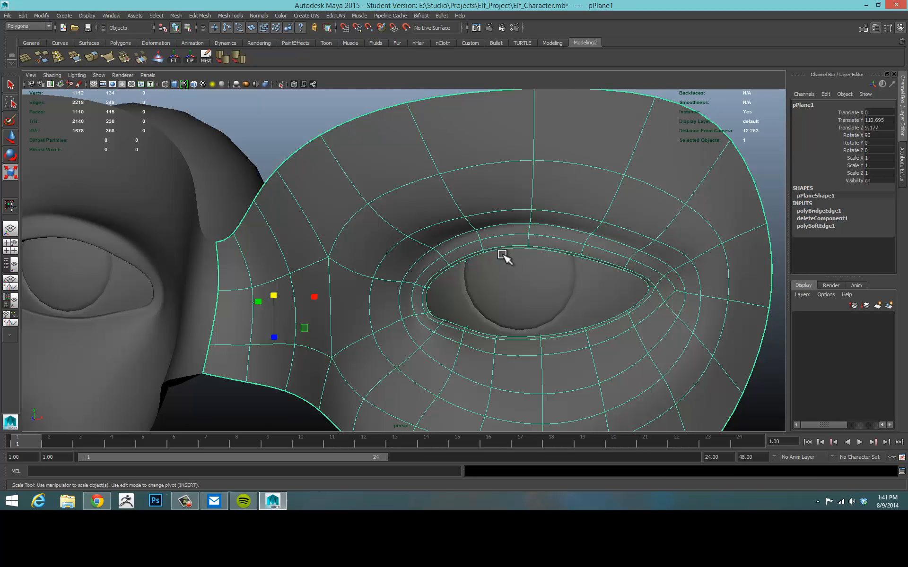
pyautogui.keyDown('alt'); pyautogui.moveTo(503, 255); pyautogui.dragTo(551, 195, button='middle'); pyautogui.keyUp('alt')
pyautogui.keyDown('alt'); pyautogui.moveTo(634, 201); pyautogui.dragTo(497, 201, button='right'); pyautogui.keyUp('alt')
pyautogui.keyDown('alt'); pyautogui.moveTo(501, 205); pyautogui.dragTo(516, 210); pyautogui.keyUp('alt')
pyautogui.keyDown('alt'); pyautogui.moveTo(681, 228); pyautogui.dragTo(672, 216); pyautogui.keyUp('alt')
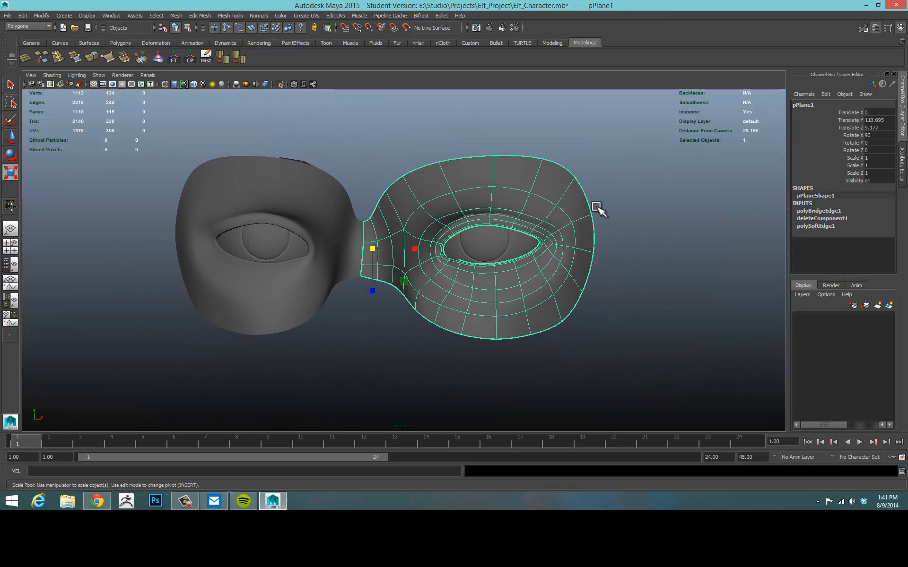
# Switch the eye mesh back to its unsmoothed polygon display and deselect it
pyautogui.moveTo(522, 192); pyautogui.dragTo(565, 178, button='right')
pyautogui.press('1')
pyautogui.click(681, 201)
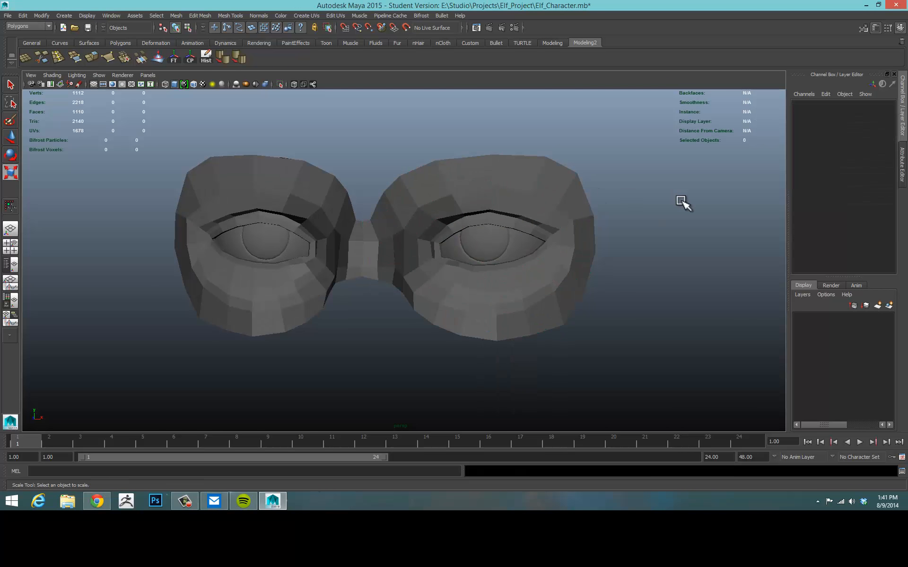
# Select the lower border edge of the nose bridge on the original eye mesh and view it from several angles
pyautogui.moveTo(609, 244)
pyautogui.keyDown('alt'); pyautogui.mouseDown()
pyautogui.moveTo(674, 242)
pyautogui.moveTo(574, 247)
pyautogui.moveTo(595, 240)
pyautogui.mouseUp(); pyautogui.keyUp('alt')
pyautogui.keyDown('alt'); pyautogui.moveTo(516, 280); pyautogui.dragTo(462, 259); pyautogui.keyUp('alt')
pyautogui.scroll(3, 499, 265)
pyautogui.scroll(1, 499, 264)
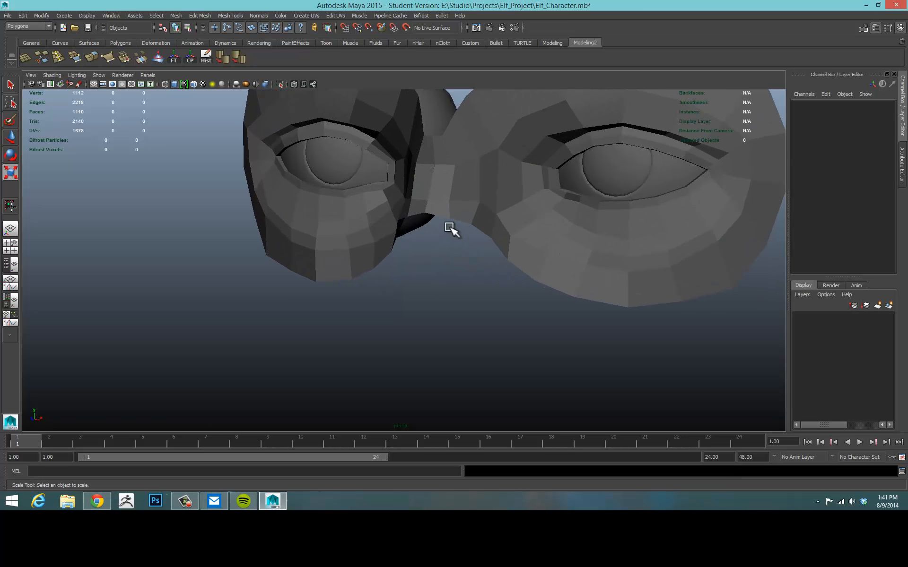
pyautogui.moveTo(441, 215); pyautogui.dragTo(440, 194, button='right')
pyautogui.click(438, 218)
pyautogui.keyDown('alt'); pyautogui.moveTo(349, 296); pyautogui.dragTo(391, 276); pyautogui.keyUp('alt')
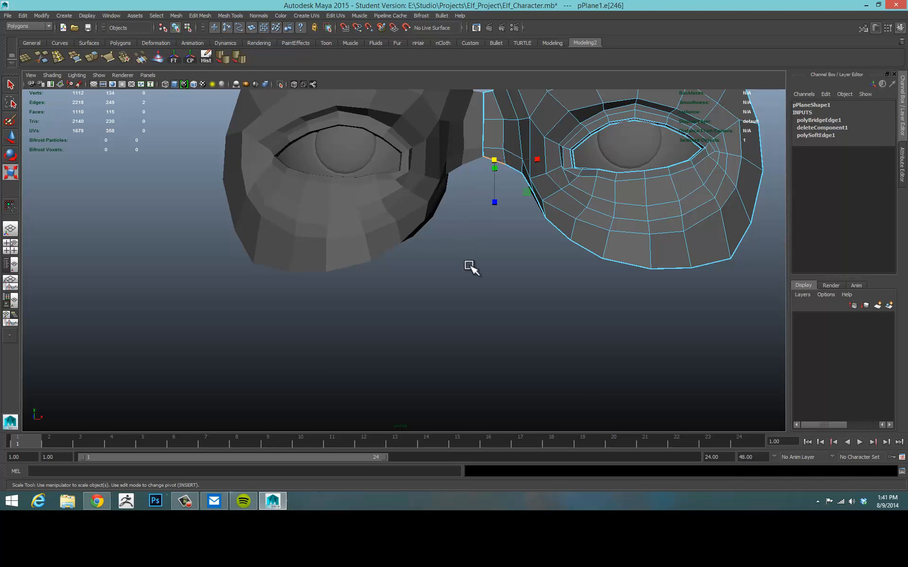
pyautogui.moveTo(517, 288)
pyautogui.keyDown('alt'); pyautogui.mouseDown()
pyautogui.moveTo(504, 203)
pyautogui.moveTo(478, 229)
pyautogui.moveTo(411, 251)
pyautogui.moveTo(393, 235)
pyautogui.moveTo(517, 271)
pyautogui.mouseUp(); pyautogui.keyUp('alt')
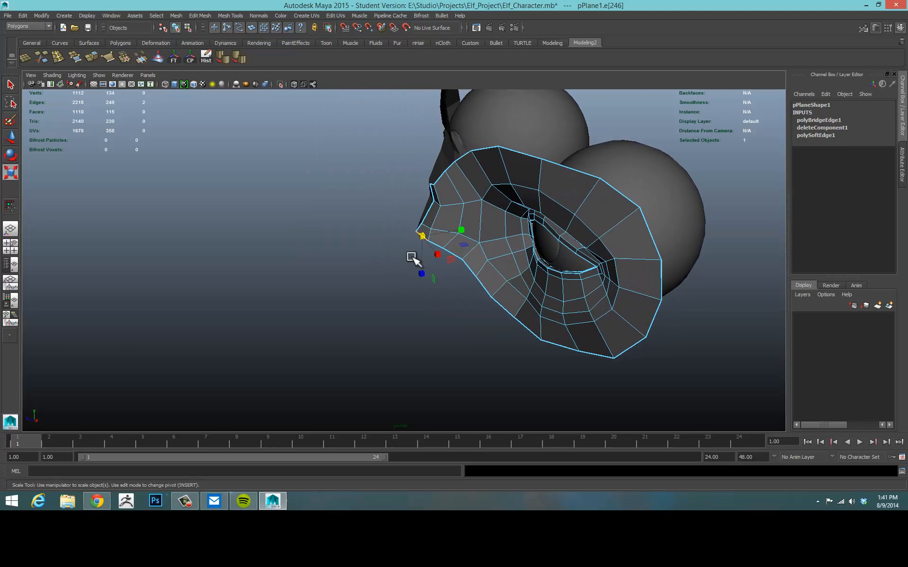
pyautogui.keyDown('alt'); pyautogui.moveTo(484, 290); pyautogui.dragTo(532, 284); pyautogui.keyUp('alt')
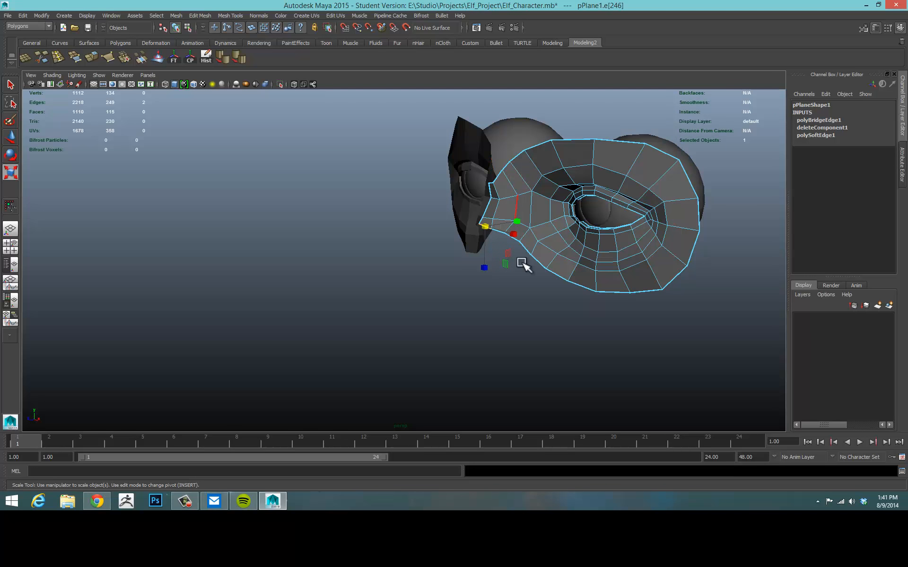
pyautogui.moveTo(539, 308)
pyautogui.keyDown('alt'); pyautogui.mouseDown()
pyautogui.moveTo(450, 293)
pyautogui.moveTo(541, 290)
pyautogui.moveTo(533, 283)
pyautogui.moveTo(547, 252)
pyautogui.moveTo(525, 286)
pyautogui.moveTo(456, 284)
pyautogui.moveTo(564, 286)
pyautogui.moveTo(532, 289)
pyautogui.mouseUp(); pyautogui.keyUp('alt')
pyautogui.keyDown('alt'); pyautogui.moveTo(523, 287); pyautogui.dragTo(544, 302, button='middle'); pyautogui.keyUp('alt')
pyautogui.keyDown('alt'); pyautogui.moveTo(545, 301); pyautogui.dragTo(620, 307, button='right'); pyautogui.keyUp('alt')
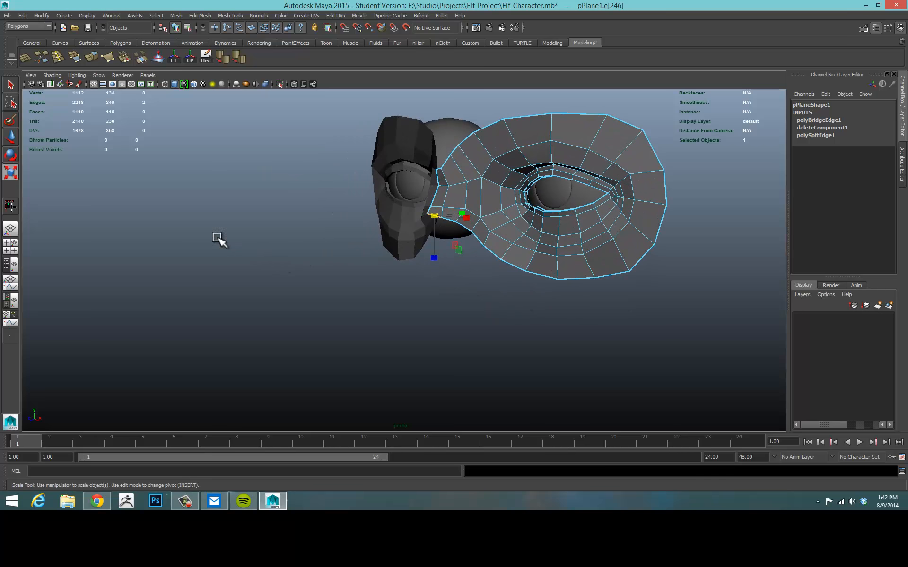
# Extrude the selected nose bridge edge and move it straight down to the mouth line in the front view
pyautogui.click(93, 56)
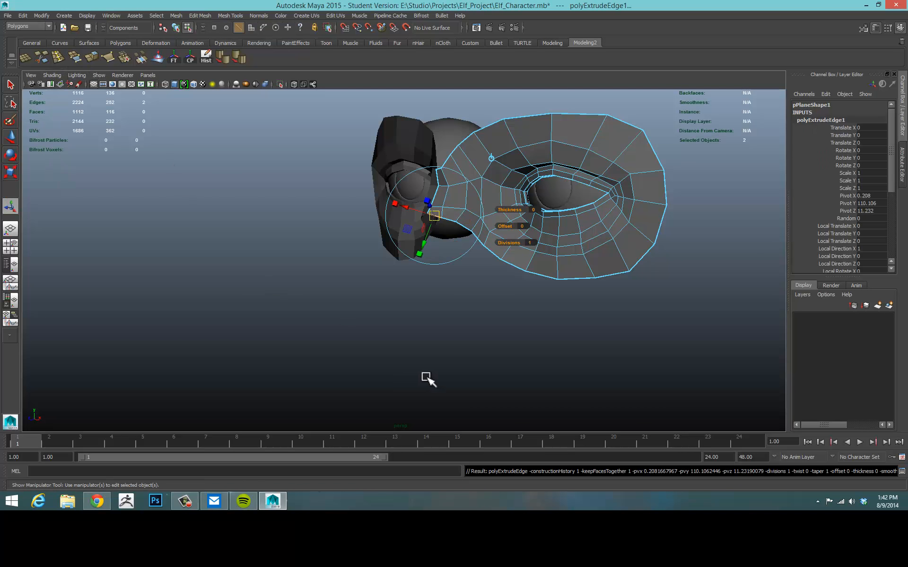
pyautogui.press('space')
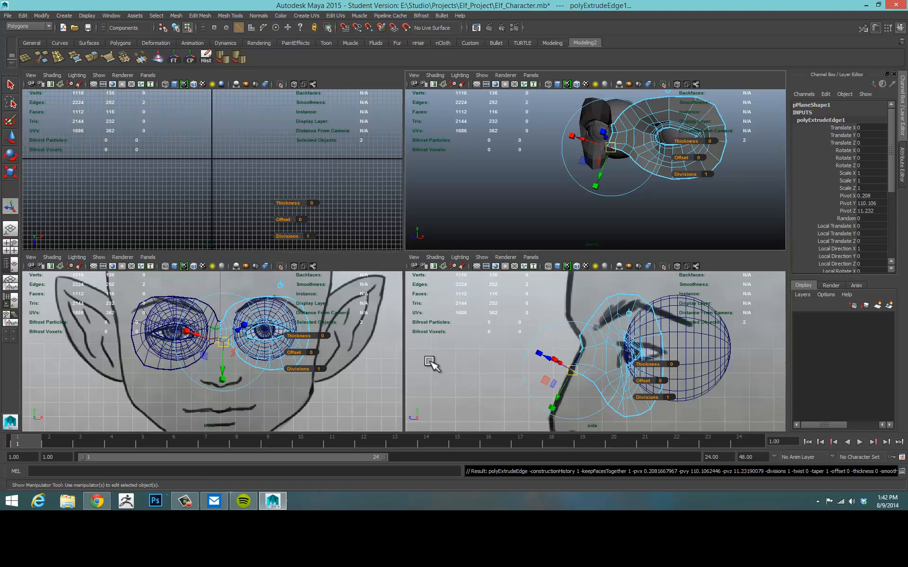
pyautogui.press('space')
pyautogui.keyDown('alt'); pyautogui.moveTo(476, 324); pyautogui.dragTo(485, 279, button='middle'); pyautogui.keyUp('alt')
pyautogui.press('w')
pyautogui.moveTo(433, 156); pyautogui.dragTo(427, 292)
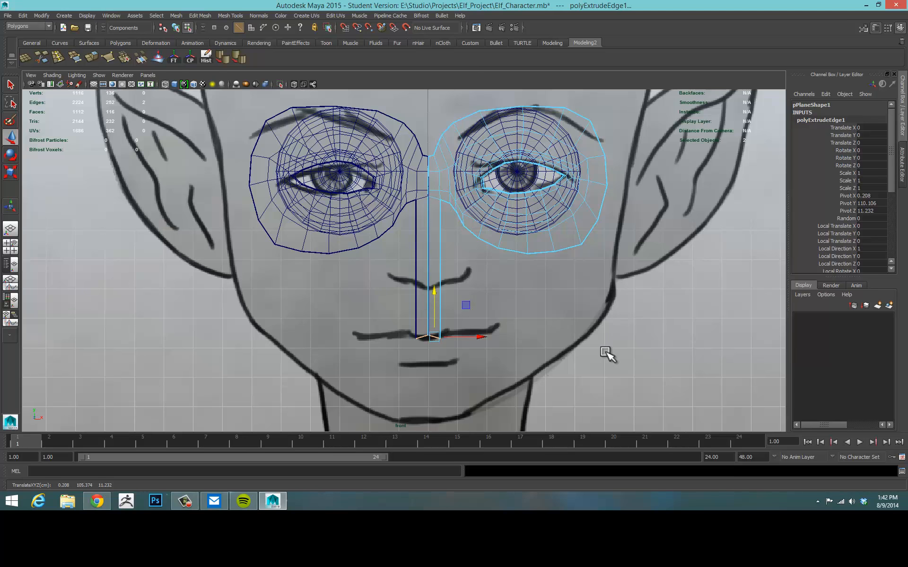
# Move the extruded strip's lower edge back and slightly up to the lip line of the side reference
pyautogui.press('space')
pyautogui.press('space')
pyautogui.keyDown('alt'); pyautogui.moveTo(566, 342); pyautogui.dragTo(661, 177, button='middle'); pyautogui.keyUp('alt')
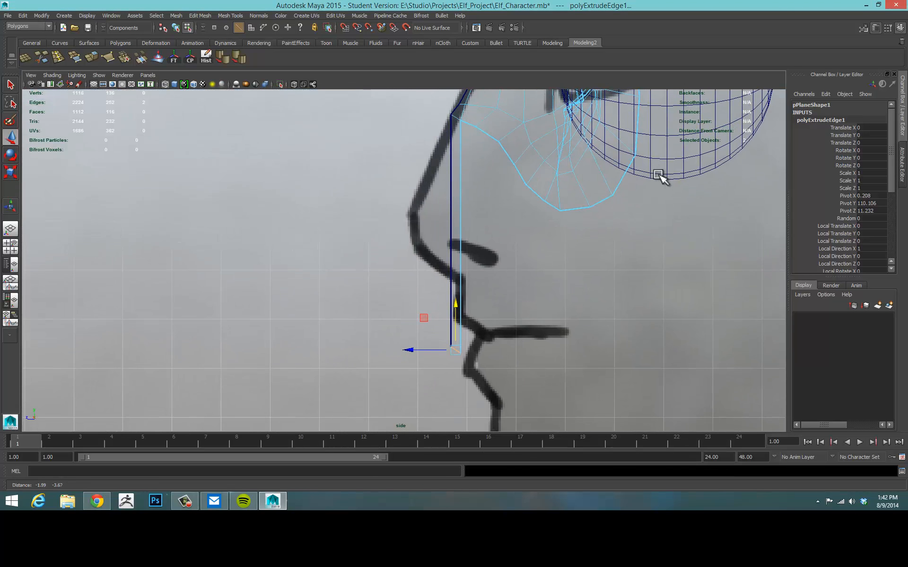
pyautogui.keyDown('alt'); pyautogui.moveTo(581, 336); pyautogui.dragTo(538, 337, button='right'); pyautogui.keyUp('alt')
pyautogui.keyDown('alt'); pyautogui.moveTo(429, 347); pyautogui.dragTo(474, 335, button='middle'); pyautogui.keyUp('alt')
pyautogui.keyDown('alt'); pyautogui.moveTo(475, 335); pyautogui.dragTo(504, 337, button='right'); pyautogui.keyUp('alt')
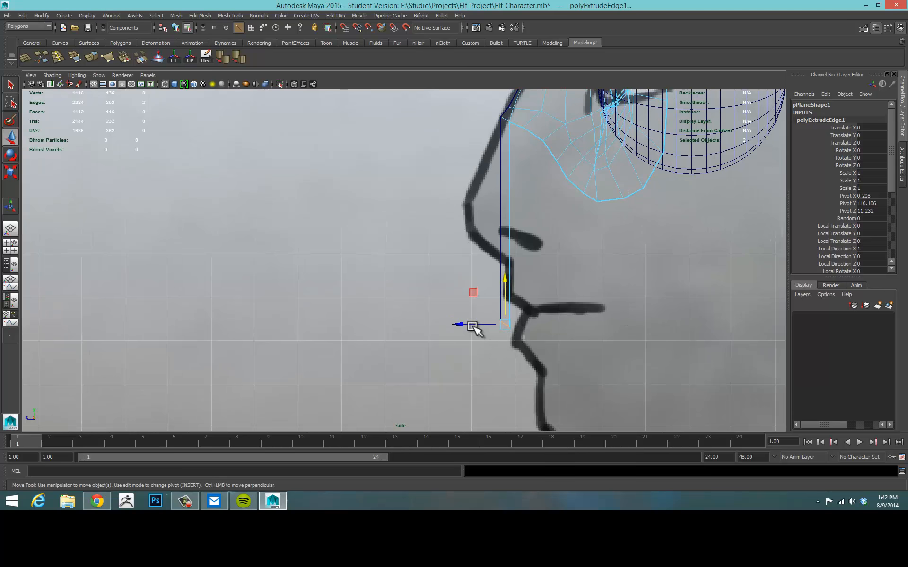
pyautogui.moveTo(470, 325); pyautogui.dragTo(502, 309)
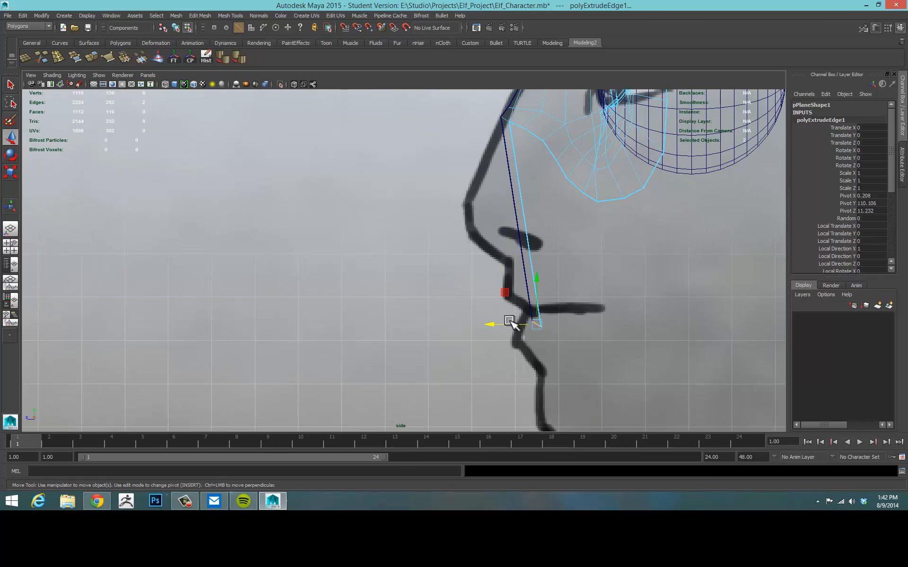
pyautogui.click(511, 323)
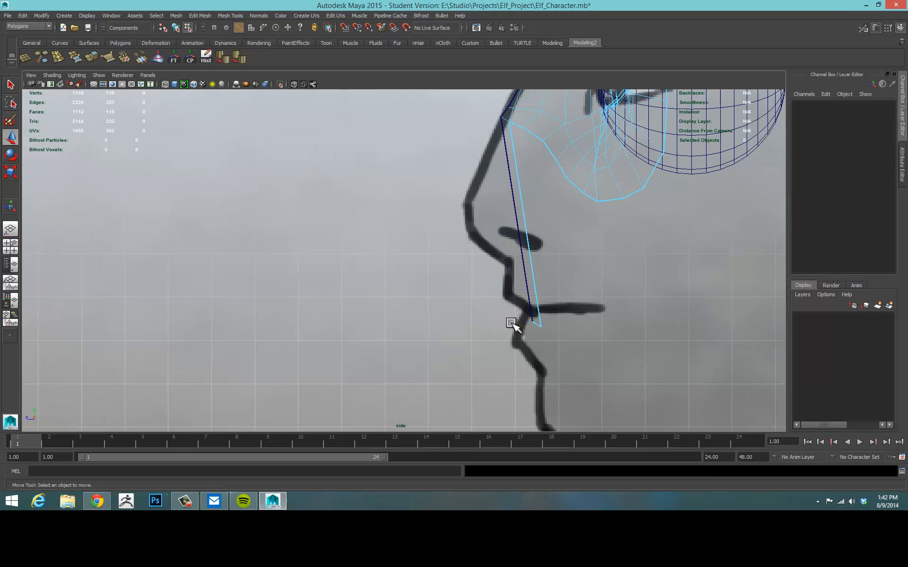
pyautogui.click(534, 325)
pyautogui.moveTo(519, 319); pyautogui.dragTo(510, 325)
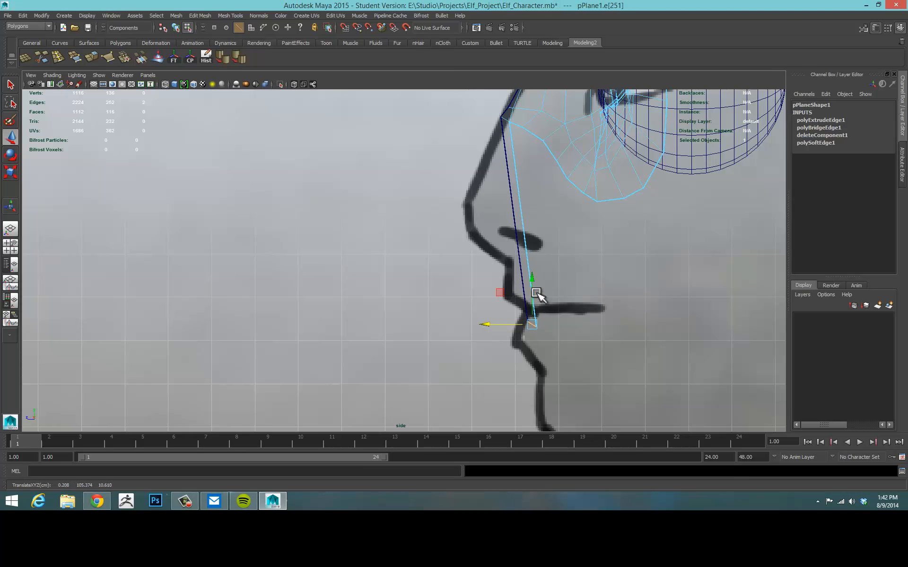
pyautogui.moveTo(533, 284); pyautogui.dragTo(540, 290)
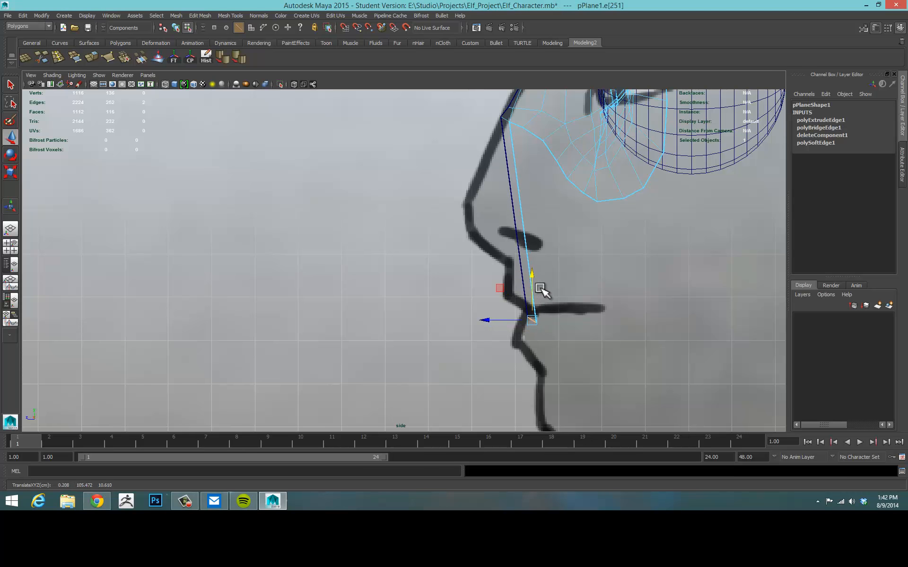
# Lower the strip's bottom centre vertex in the front view to follow the upper lip, and adjust the outer vertex
pyautogui.press('space')
pyautogui.press('space')
pyautogui.scroll(3, 492, 344)
pyautogui.keyDown('alt'); pyautogui.moveTo(488, 347); pyautogui.dragTo(509, 301, button='middle'); pyautogui.keyUp('alt')
pyautogui.moveTo(494, 310); pyautogui.dragTo(503, 302, button='right')
pyautogui.moveTo(507, 316); pyautogui.dragTo(507, 315)
pyautogui.moveTo(504, 267); pyautogui.dragTo(503, 274)
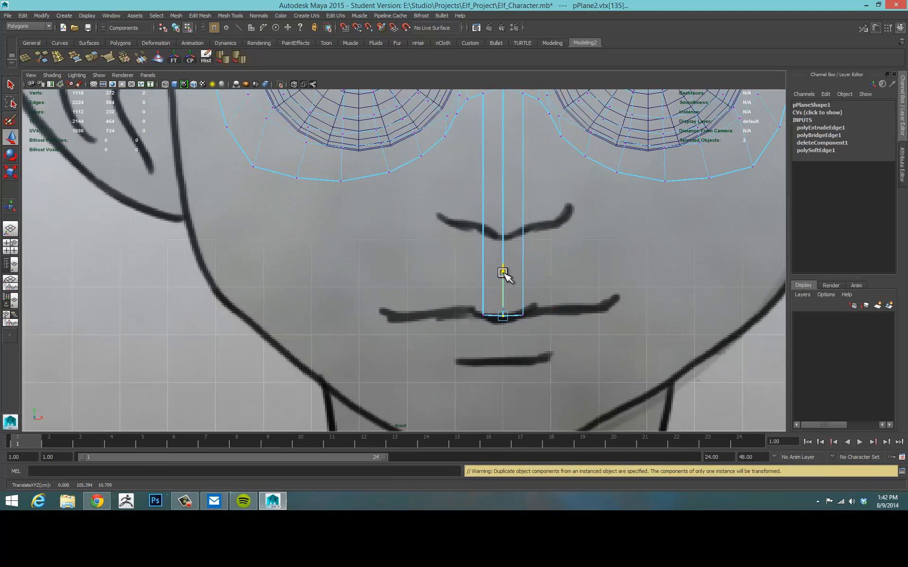
pyautogui.click(524, 313)
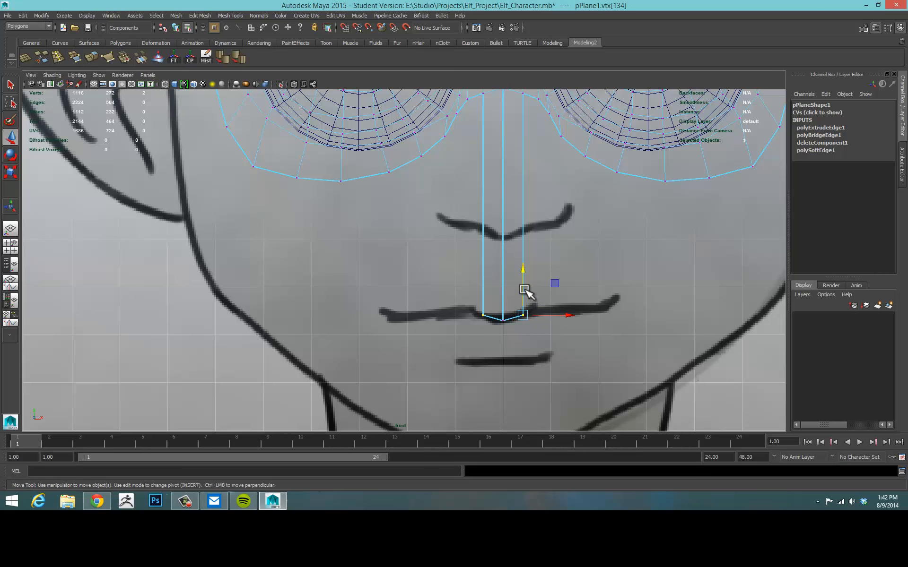
pyautogui.moveTo(522, 273); pyautogui.dragTo(522, 273)
# Insert four edge loops across the nose strip in the side view with the Insert Edge Loop tool
pyautogui.press('space')
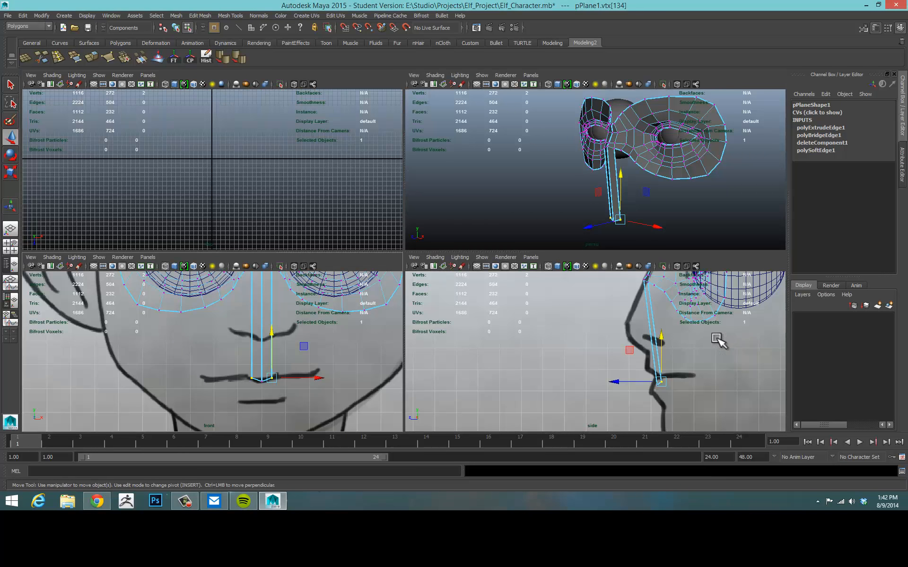
pyautogui.press('space')
pyautogui.press('space')
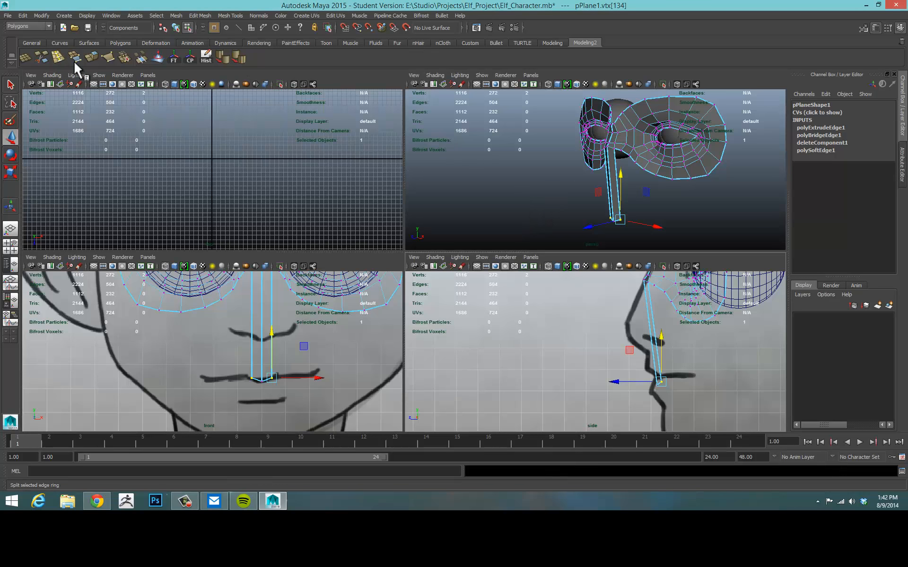
pyautogui.click(57, 54)
pyautogui.press('space')
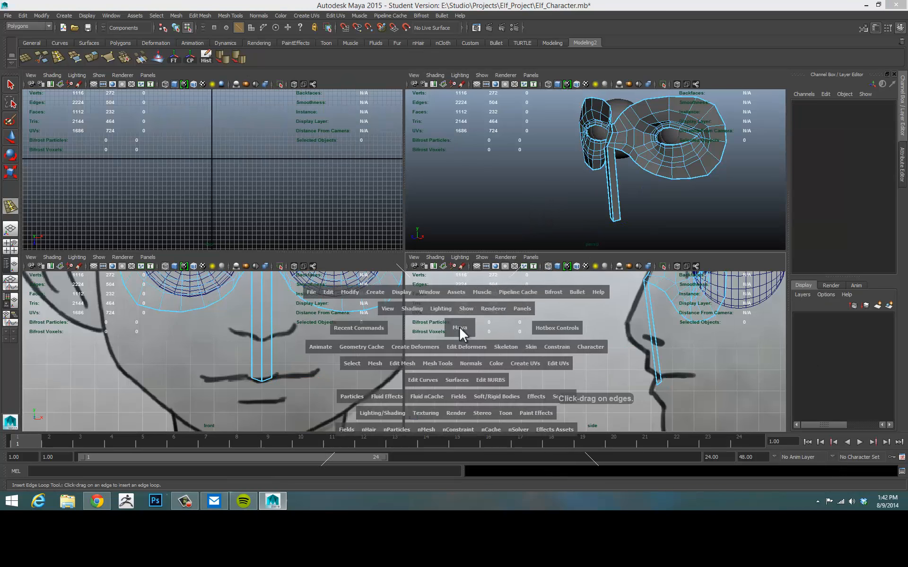
pyautogui.keyDown('alt'); pyautogui.moveTo(426, 295); pyautogui.dragTo(425, 355, button='middle'); pyautogui.keyUp('alt')
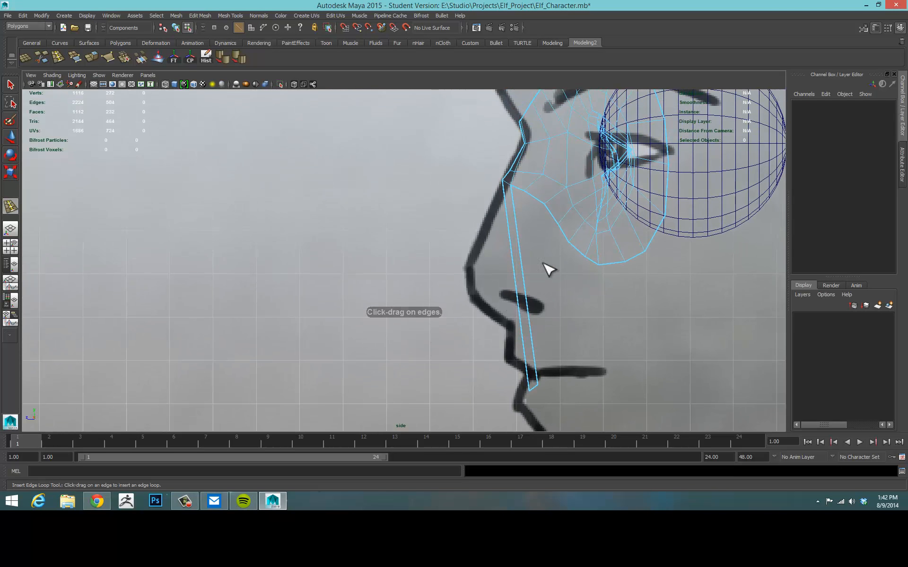
pyautogui.click(518, 244)
pyautogui.moveTo(525, 264); pyautogui.dragTo(534, 353)
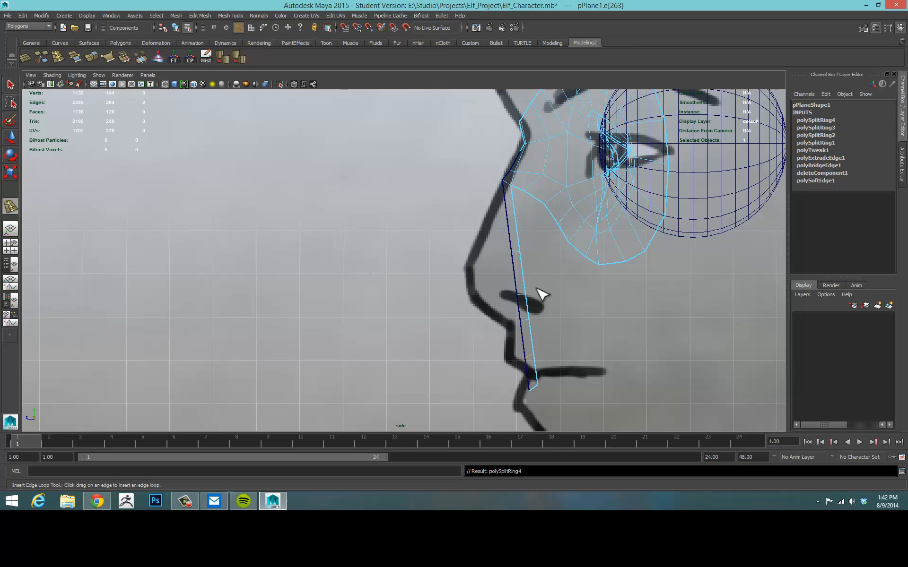
# Move the new loops' vertex pairs forward in the side view so the strip follows the nose tip, nose base and upper-lip profile
pyautogui.press('w')
pyautogui.moveTo(519, 250); pyautogui.dragTo(473, 242, button='right')
pyautogui.moveTo(483, 243); pyautogui.dragTo(457, 248)
pyautogui.moveTo(526, 285); pyautogui.dragTo(462, 292)
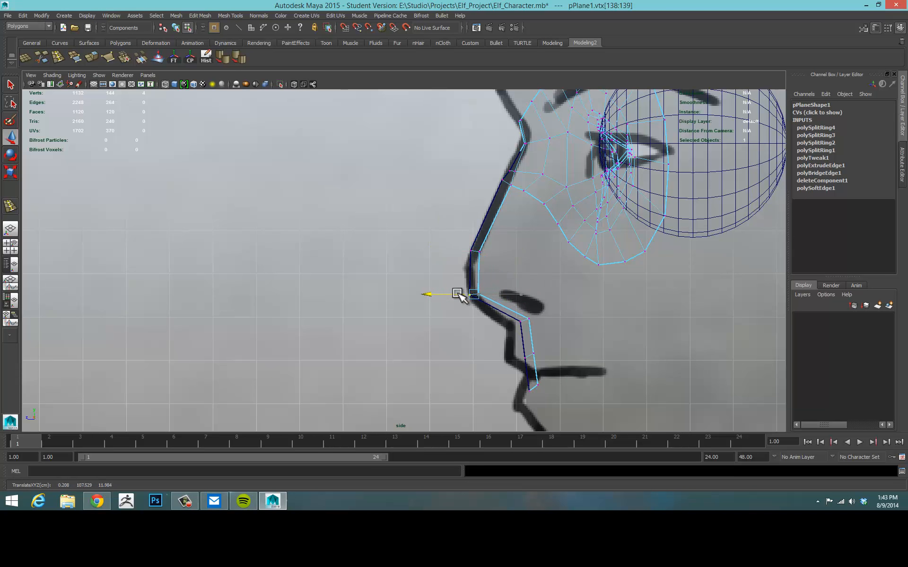
pyautogui.moveTo(543, 310); pyautogui.dragTo(501, 330)
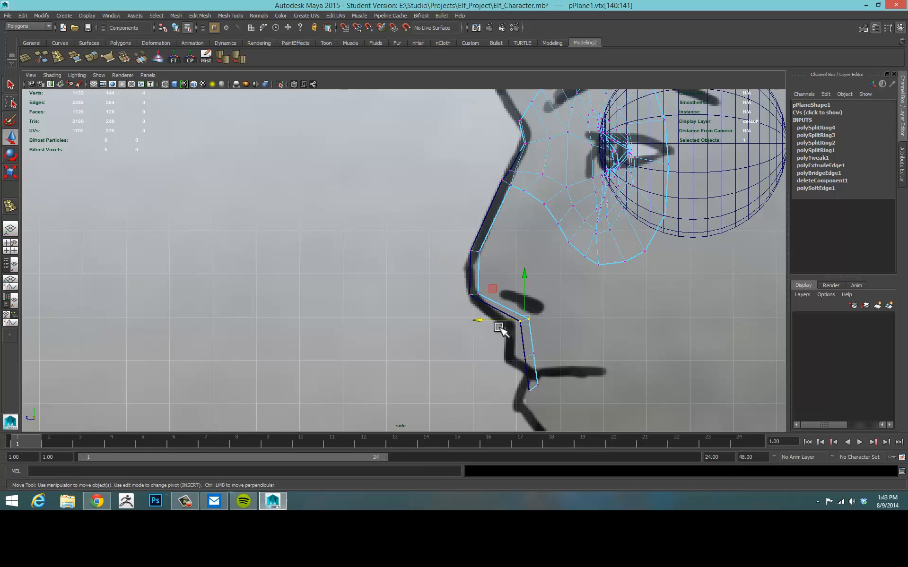
pyautogui.click(480, 316)
pyautogui.moveTo(543, 306); pyautogui.dragTo(490, 321)
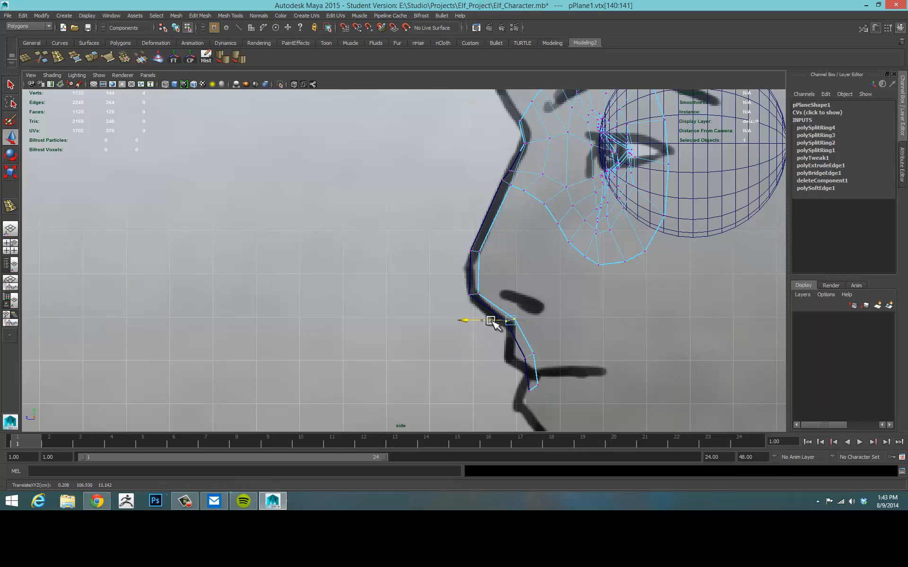
pyautogui.moveTo(554, 342); pyautogui.dragTo(507, 357)
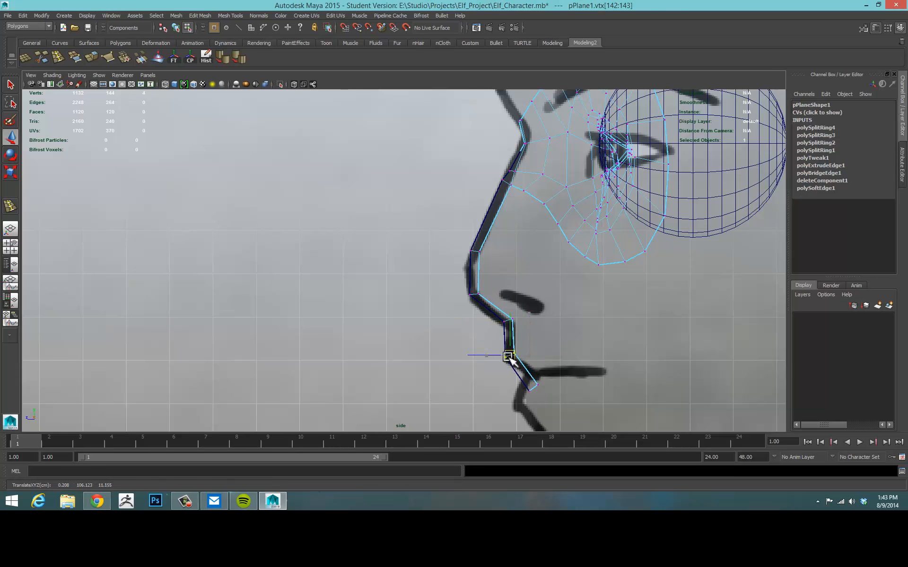
# Lower the strip's vertex row just above the mouth slightly in the front view
pyautogui.press('space')
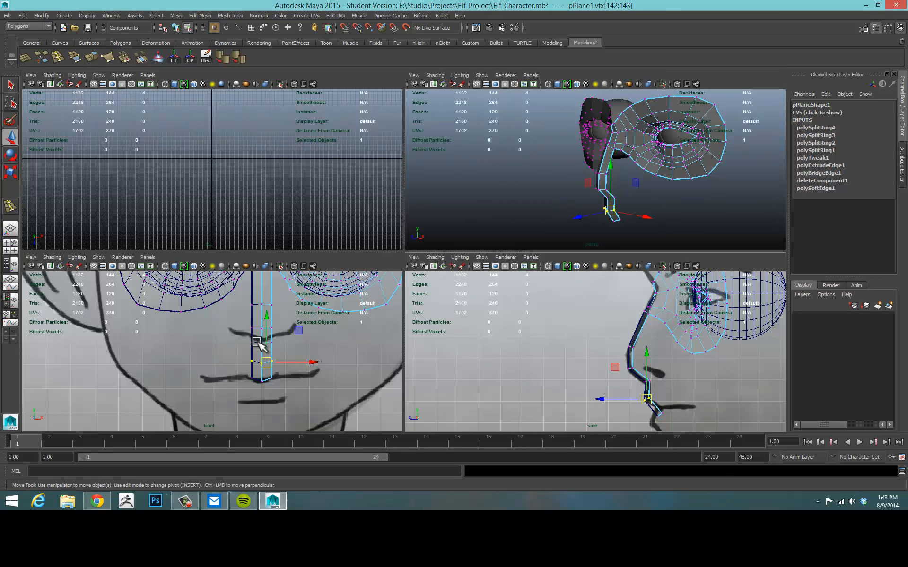
pyautogui.press('space')
pyautogui.keyDown('alt'); pyautogui.moveTo(272, 351); pyautogui.dragTo(214, 330, button='middle'); pyautogui.keyUp('alt')
pyautogui.scroll(2, 384, 321)
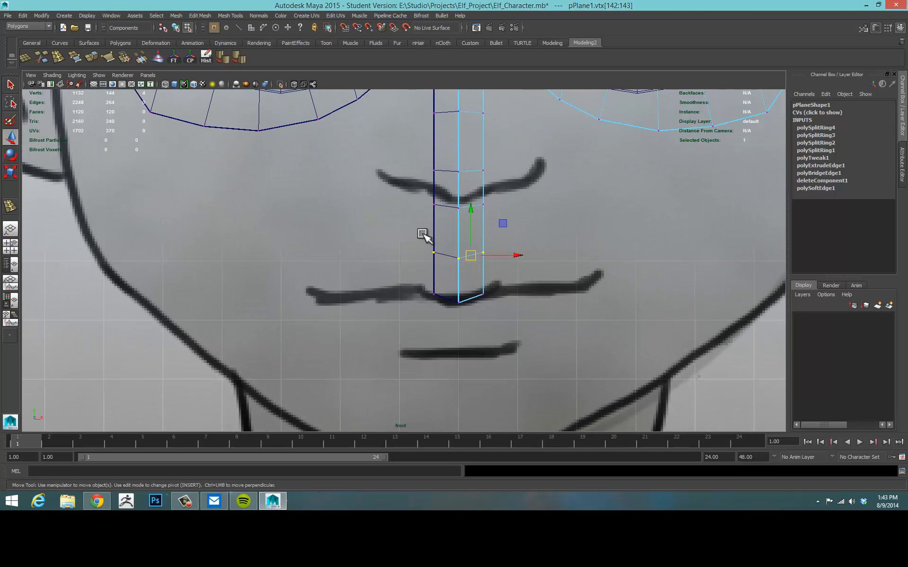
pyautogui.moveTo(424, 236); pyautogui.dragTo(516, 268)
pyautogui.click(472, 210)
pyautogui.moveTo(473, 219); pyautogui.dragTo(543, 220)
pyautogui.press('space')
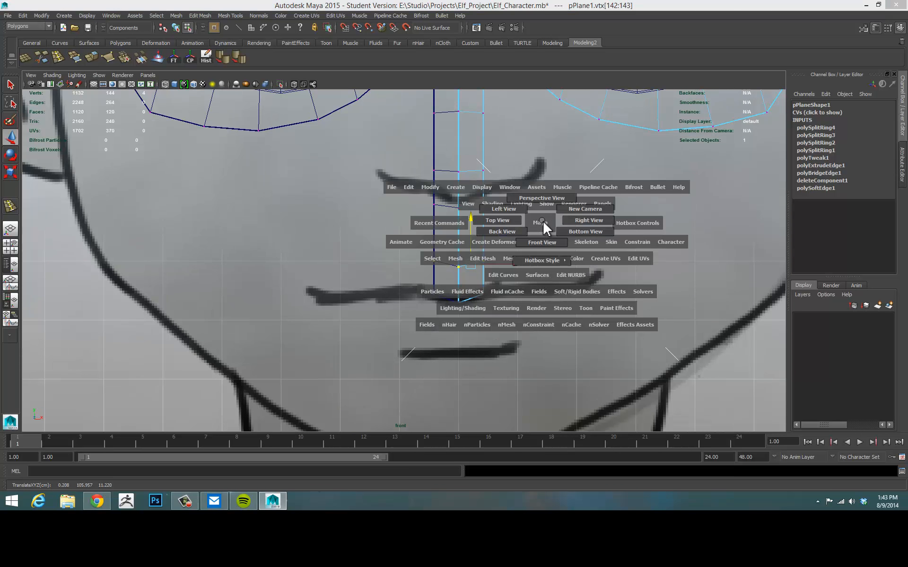
# Narrow the nose strip in the front view by moving its outer vertices from the bridge to above the lip toward the centre line
pyautogui.keyDown('alt'); pyautogui.moveTo(515, 241); pyautogui.dragTo(502, 339, button='middle'); pyautogui.keyUp('alt')
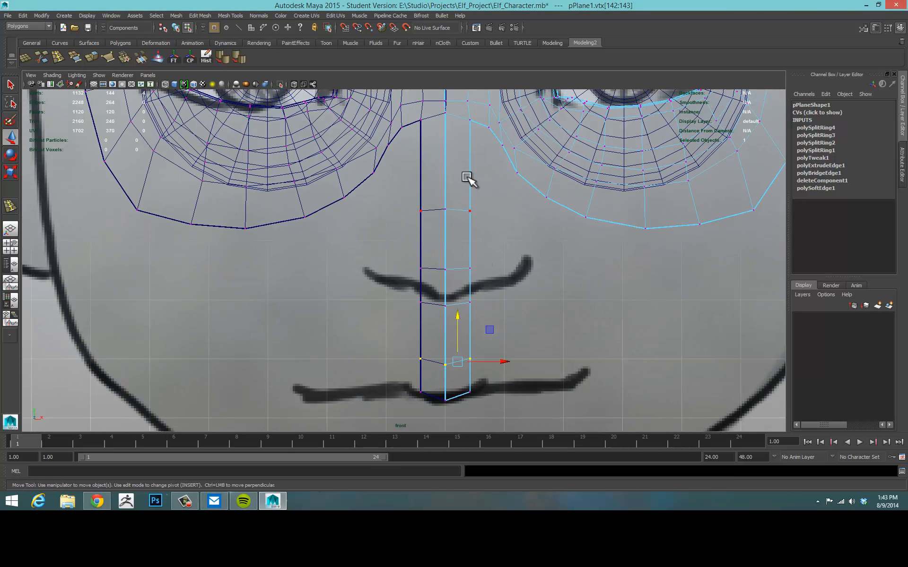
pyautogui.moveTo(455, 218); pyautogui.dragTo(457, 217)
pyautogui.moveTo(518, 211); pyautogui.dragTo(505, 217)
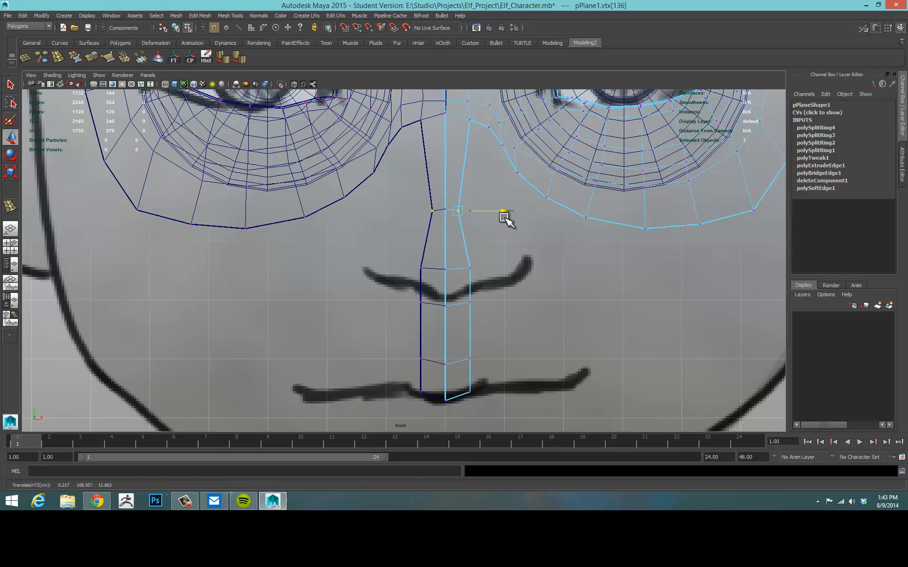
pyautogui.moveTo(483, 260); pyautogui.dragTo(511, 270)
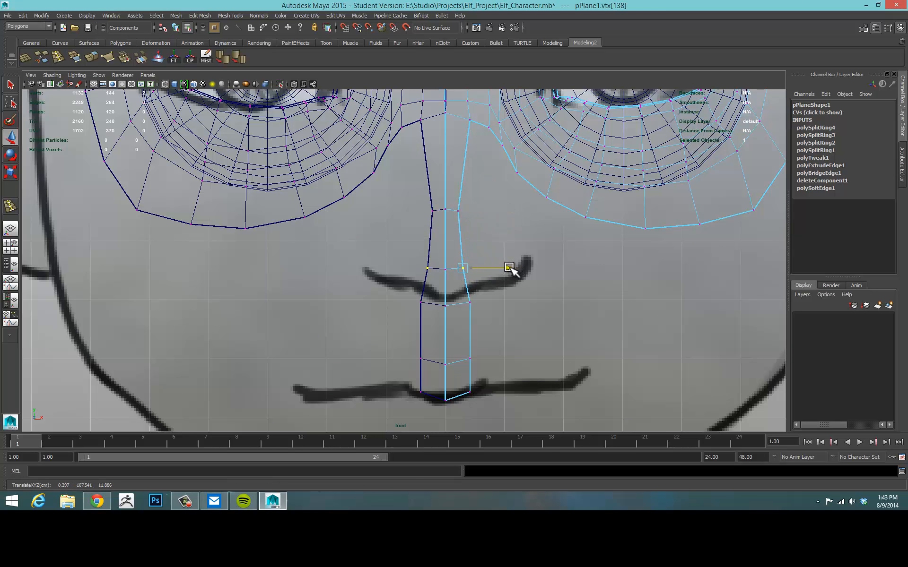
pyautogui.moveTo(484, 300)
pyautogui.mouseDown()
pyautogui.moveTo(465, 305)
pyautogui.moveTo(497, 305)
pyautogui.mouseUp()
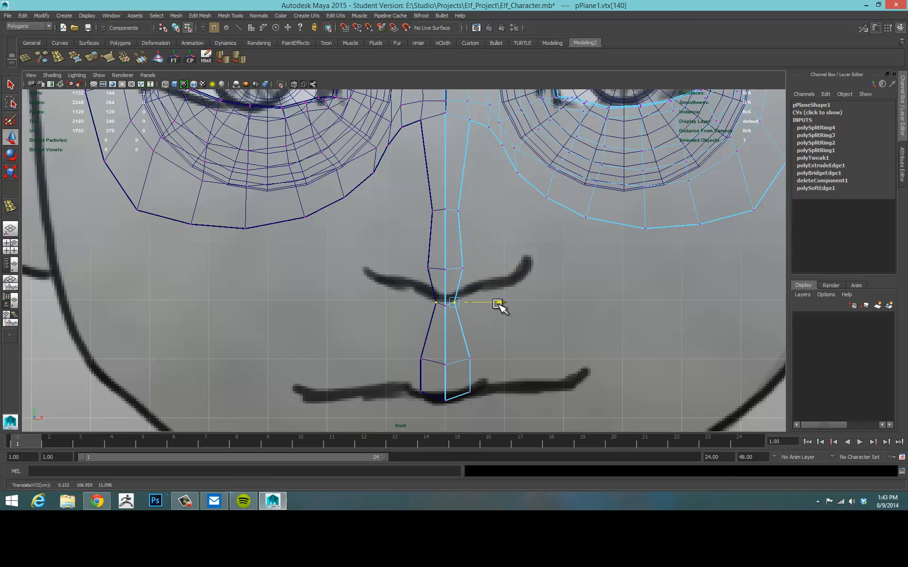
pyautogui.moveTo(494, 353); pyautogui.dragTo(459, 367)
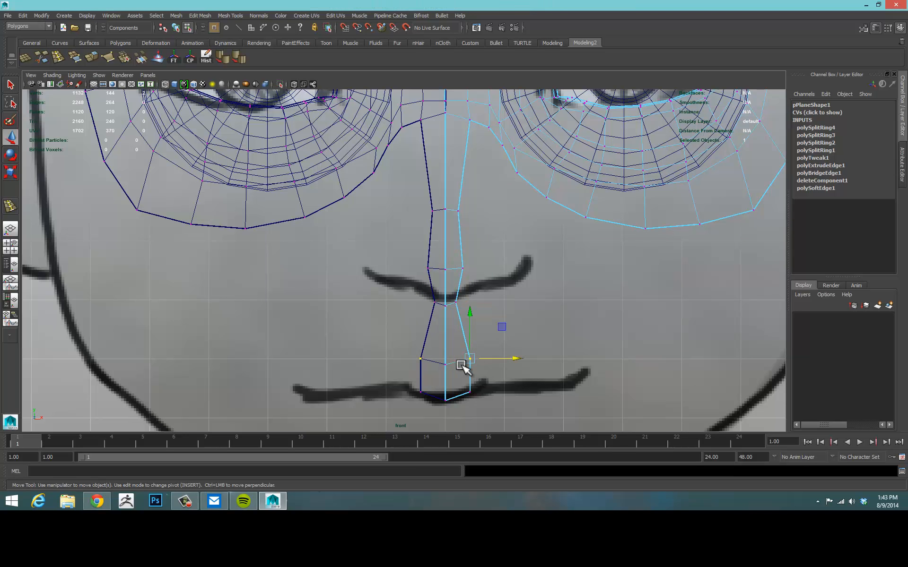
pyautogui.moveTo(512, 360); pyautogui.dragTo(505, 363)
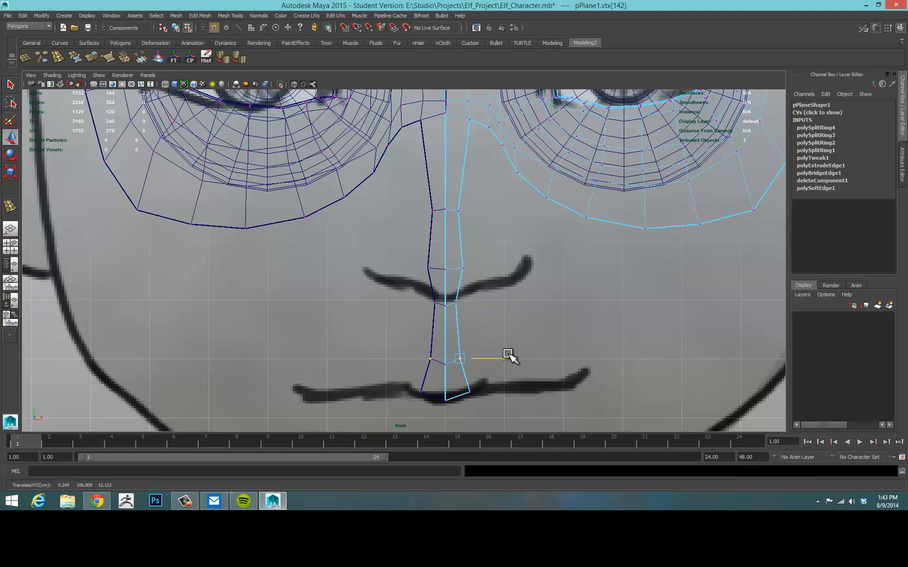
# Adjust the depth of the strip's outer vertex at the nose base in the perspective view
pyautogui.keyDown('alt'); pyautogui.moveTo(520, 262); pyautogui.dragTo(537, 310, button='middle'); pyautogui.keyUp('alt')
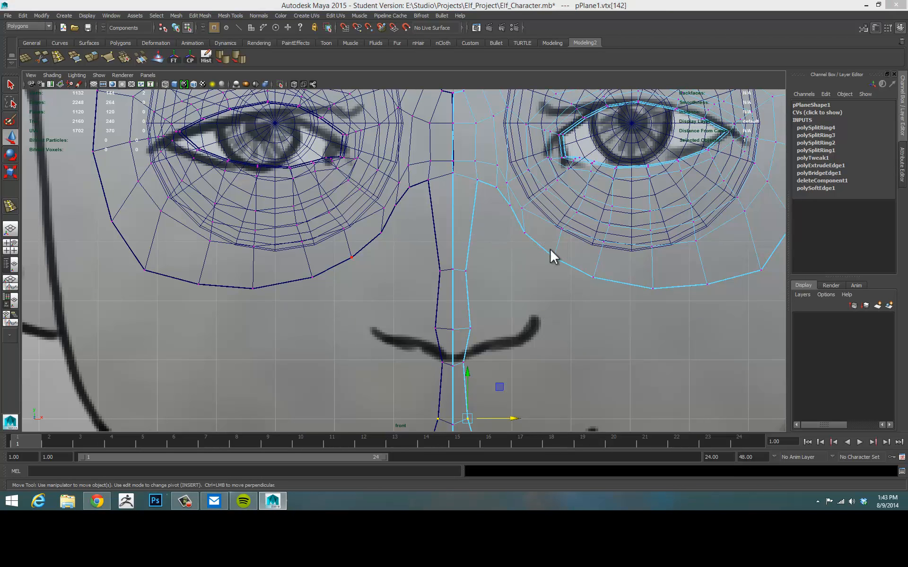
pyautogui.press('space')
pyautogui.press('space')
pyautogui.keyDown('alt'); pyautogui.moveTo(535, 237); pyautogui.dragTo(463, 326); pyautogui.keyUp('alt')
pyautogui.keyDown('alt'); pyautogui.moveTo(464, 327); pyautogui.dragTo(436, 326); pyautogui.keyUp('alt')
pyautogui.keyDown('alt'); pyautogui.moveTo(371, 336); pyautogui.dragTo(448, 348); pyautogui.keyUp('alt')
pyautogui.moveTo(453, 287); pyautogui.dragTo(451, 292)
pyautogui.keyDown('alt'); pyautogui.moveTo(451, 293); pyautogui.dragTo(374, 304); pyautogui.keyUp('alt')
pyautogui.keyDown('alt'); pyautogui.moveTo(487, 316); pyautogui.dragTo(638, 245); pyautogui.keyUp('alt')
pyautogui.click(416, 278)
# Insert an edge loop across the long upper segment of the nose strip with the Insert Edge Loop tool
pyautogui.keyDown('alt'); pyautogui.moveTo(638, 246); pyautogui.dragTo(576, 309, button='right'); pyautogui.keyUp('alt')
pyautogui.keyDown('alt'); pyautogui.moveTo(576, 308); pyautogui.dragTo(340, 269); pyautogui.keyUp('alt')
pyautogui.click(56, 58)
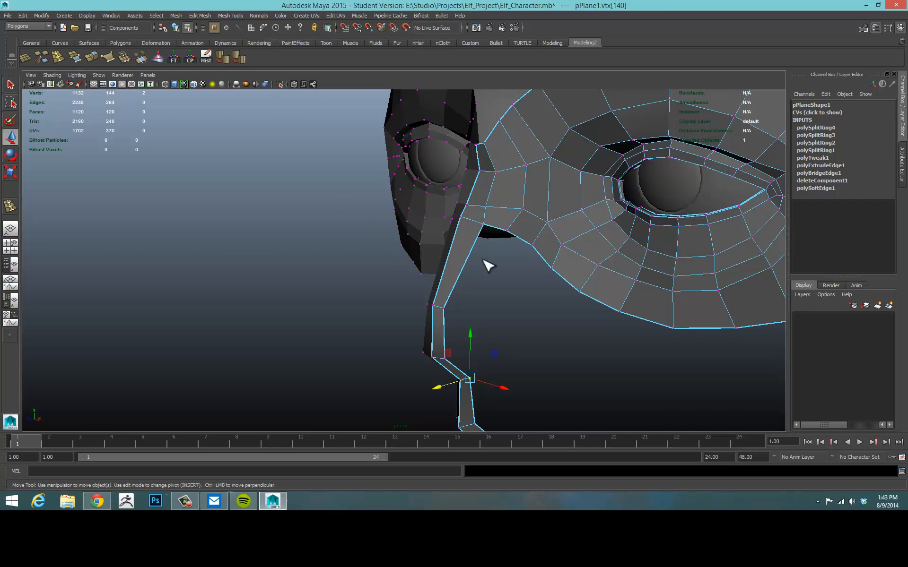
pyautogui.click(454, 259)
# Shift the new loop's outer vertex and the outer bridge vertex above it forward in the side view, closer to the nose profile
pyautogui.press('space')
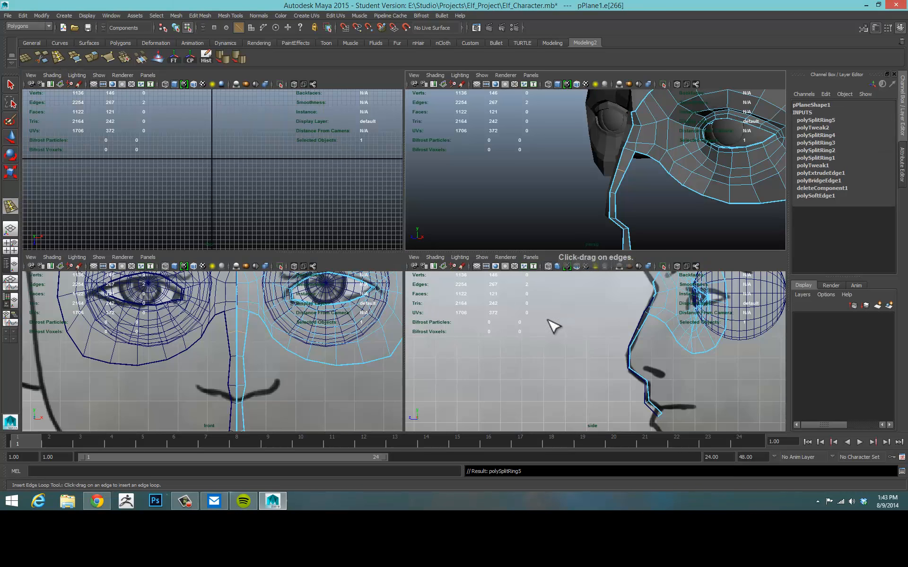
pyautogui.press('space')
pyautogui.keyDown('alt'); pyautogui.moveTo(510, 325); pyautogui.dragTo(596, 250, button='right'); pyautogui.keyUp('alt')
pyautogui.keyDown('alt'); pyautogui.moveTo(596, 189); pyautogui.dragTo(594, 260, button='middle'); pyautogui.keyUp('alt')
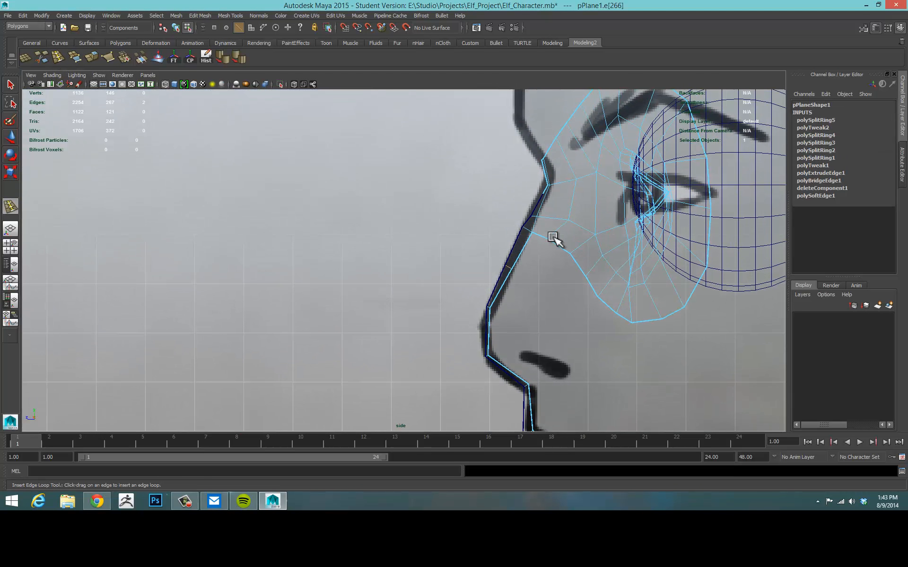
pyautogui.press('w')
pyautogui.moveTo(529, 225); pyautogui.dragTo(508, 290, button='right')
pyautogui.click(511, 268)
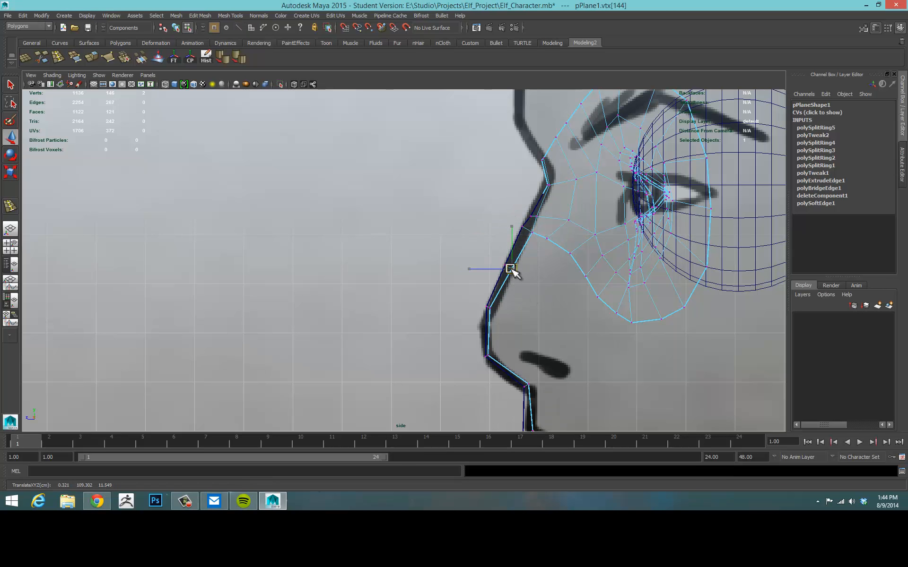
pyautogui.click(532, 231)
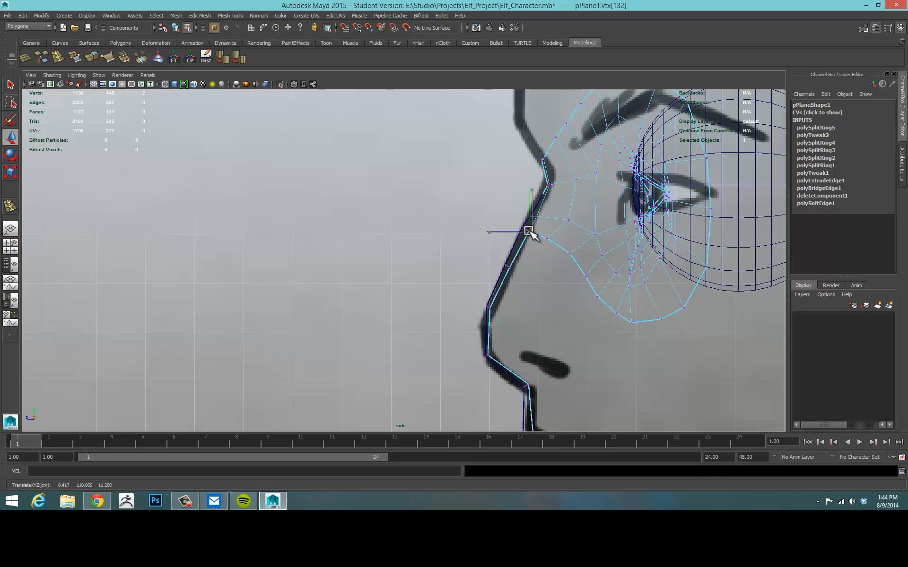
# Lower the new loop's vertices, then reposition the vertex pairs at and below the nose tip onto the side reference line
pyautogui.moveTo(498, 219); pyautogui.dragTo(525, 276)
pyautogui.moveTo(507, 266); pyautogui.dragTo(482, 323)
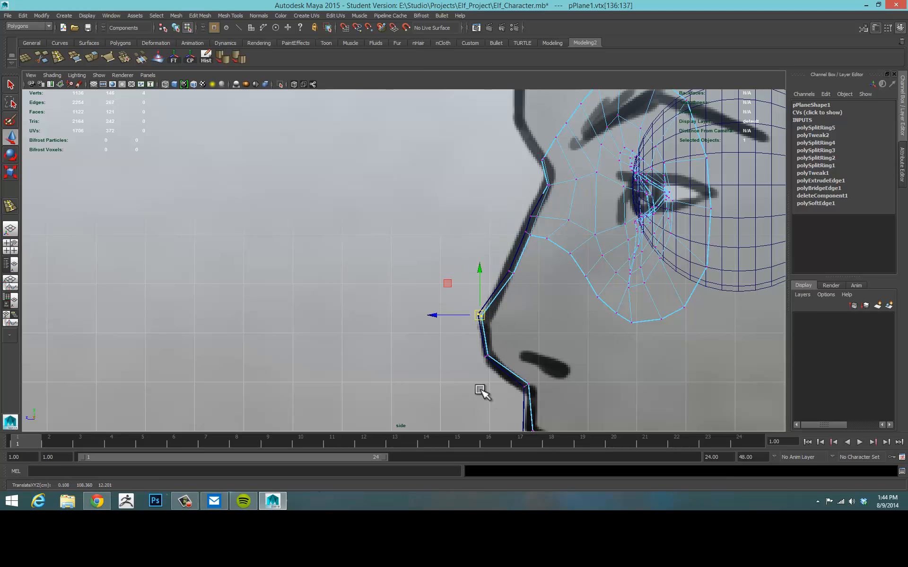
pyautogui.moveTo(479, 378); pyautogui.dragTo(480, 357)
pyautogui.keyDown('alt'); pyautogui.moveTo(627, 321); pyautogui.dragTo(607, 244, button='middle'); pyautogui.keyUp('alt')
pyautogui.keyDown('alt'); pyautogui.moveTo(608, 243); pyautogui.dragTo(559, 261, button='right'); pyautogui.keyUp('alt')
# Leave vertex editing and examine the shape of the nose strip from several angles in the perspective view
pyautogui.press('space')
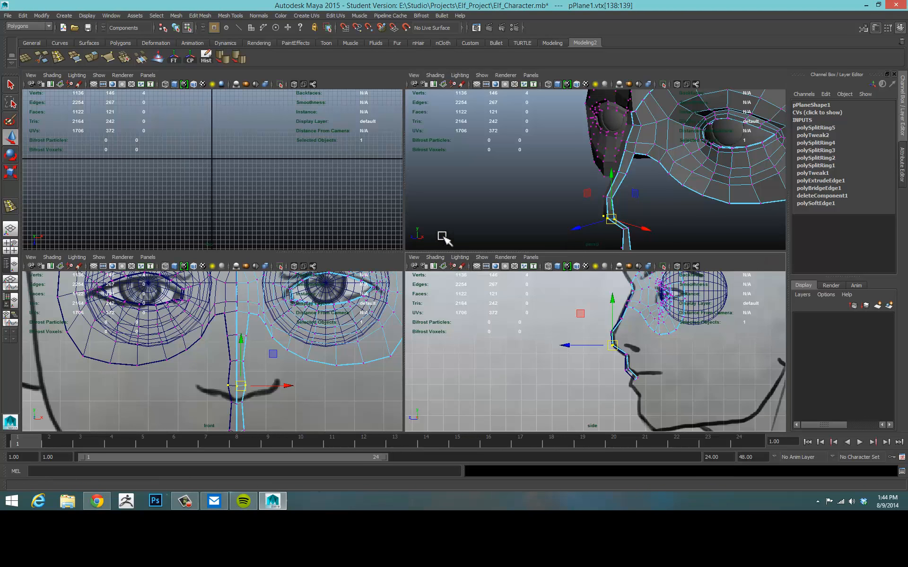
pyautogui.press('space')
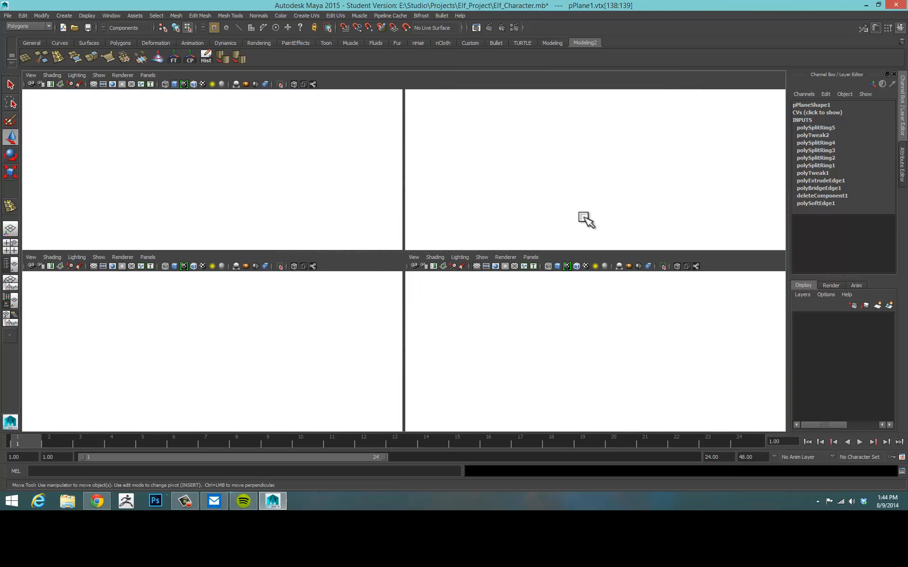
pyautogui.keyDown('alt'); pyautogui.moveTo(517, 236); pyautogui.dragTo(587, 237); pyautogui.keyUp('alt')
pyautogui.keyDown('alt'); pyautogui.moveTo(586, 236); pyautogui.dragTo(430, 241, button='right'); pyautogui.keyUp('alt')
pyautogui.keyDown('alt'); pyautogui.moveTo(519, 275); pyautogui.dragTo(455, 213, button='middle'); pyautogui.keyUp('alt')
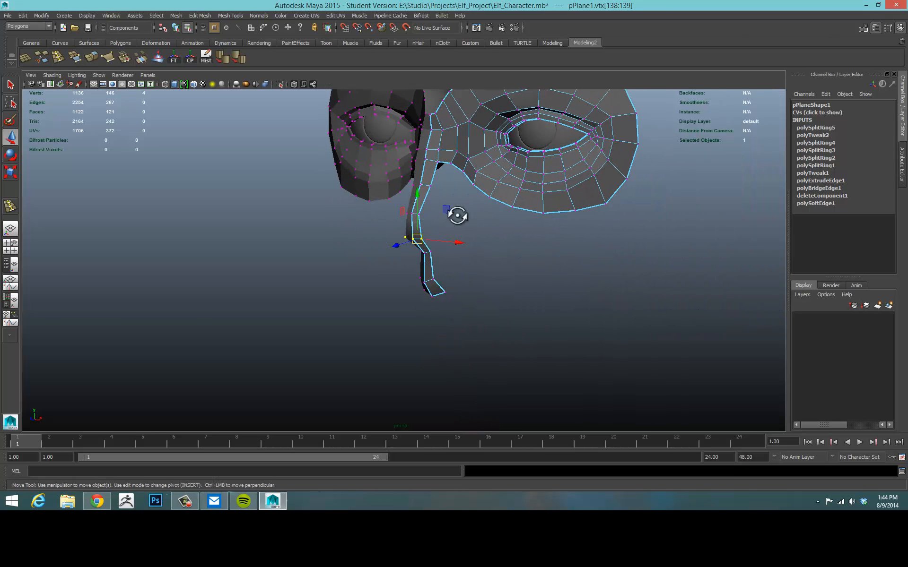
pyautogui.keyDown('alt'); pyautogui.moveTo(455, 213); pyautogui.dragTo(514, 198); pyautogui.keyUp('alt')
pyautogui.moveTo(525, 184); pyautogui.dragTo(563, 163, button='right')
pyautogui.click(611, 210)
pyautogui.keyDown('alt'); pyautogui.moveTo(509, 215); pyautogui.dragTo(531, 193); pyautogui.keyUp('alt')
pyautogui.click(530, 201)
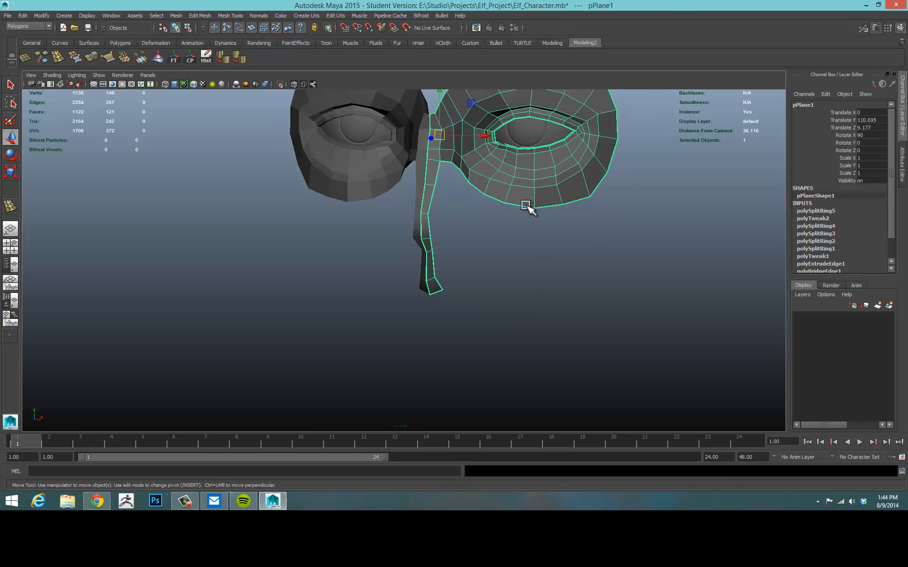
pyautogui.click(486, 308)
pyautogui.keyDown('alt'); pyautogui.moveTo(486, 308); pyautogui.dragTo(414, 333); pyautogui.keyUp('alt')
pyautogui.click(443, 278)
pyautogui.press('1')
pyautogui.rightClick(401, 332)
pyautogui.moveTo(394, 333); pyautogui.dragTo(402, 320, button='right')
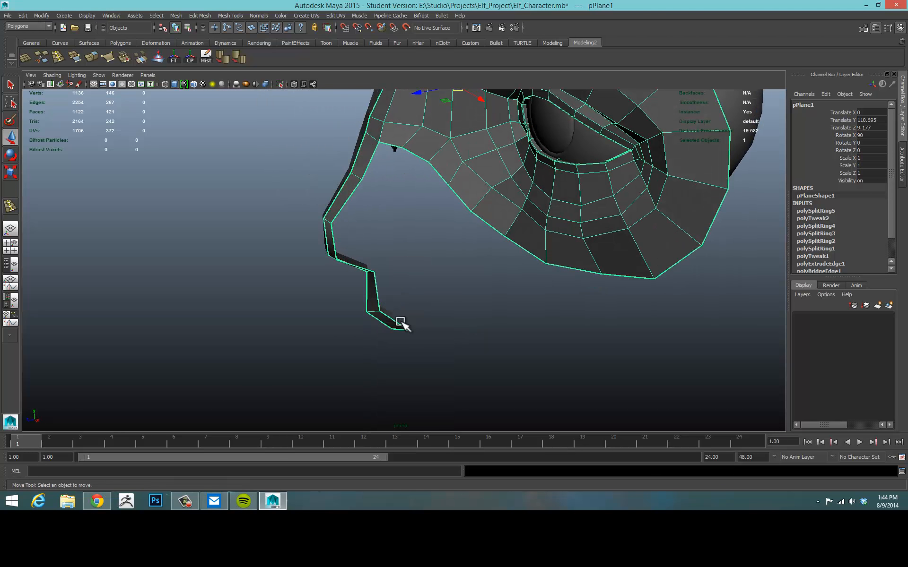
pyautogui.press('1')
# Move the strip's outer vertex just above the mouth forward in depth in the perspective view
pyautogui.moveTo(387, 284); pyautogui.dragTo(350, 284, button='right')
pyautogui.keyDown('alt'); pyautogui.moveTo(393, 315); pyautogui.dragTo(432, 312); pyautogui.keyUp('alt')
pyautogui.moveTo(377, 318); pyautogui.dragTo(377, 319)
pyautogui.keyDown('alt'); pyautogui.moveTo(377, 320); pyautogui.dragTo(344, 326); pyautogui.keyUp('alt')
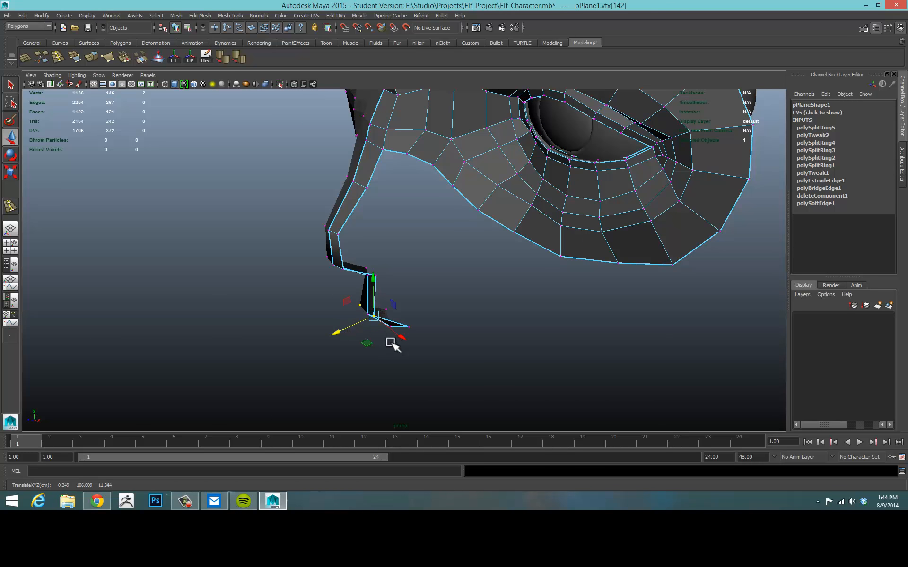
# Examine the strip's curvature and alignment with the eye rings from above, the side and the front
pyautogui.keyDown('alt'); pyautogui.moveTo(392, 345); pyautogui.dragTo(527, 316); pyautogui.keyUp('alt')
pyautogui.click(397, 317)
pyautogui.moveTo(527, 317)
pyautogui.keyDown('alt'); pyautogui.mouseDown(button='right')
pyautogui.moveTo(565, 314)
pyautogui.moveTo(521, 304)
pyautogui.mouseUp(button='right'); pyautogui.keyUp('alt')
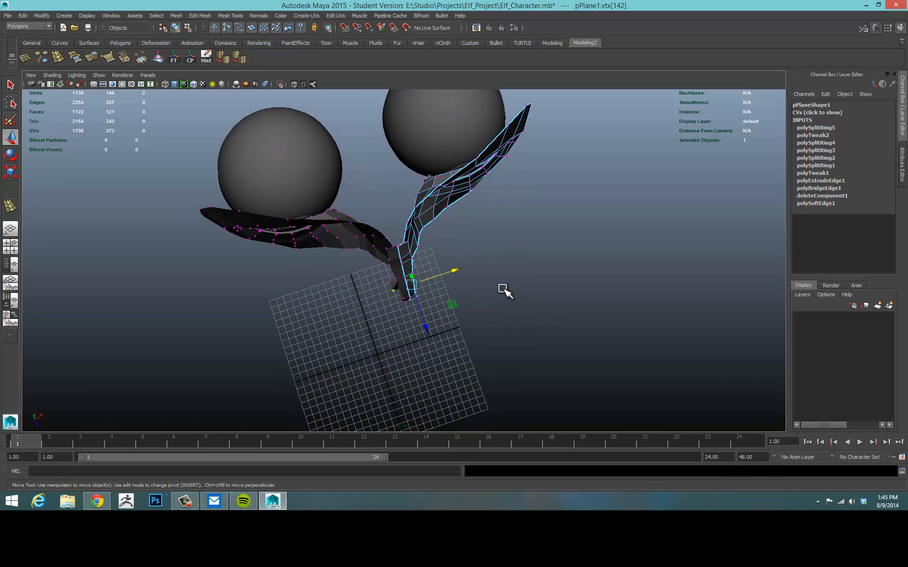
pyautogui.keyDown('alt'); pyautogui.moveTo(493, 265); pyautogui.dragTo(498, 213); pyautogui.keyUp('alt')
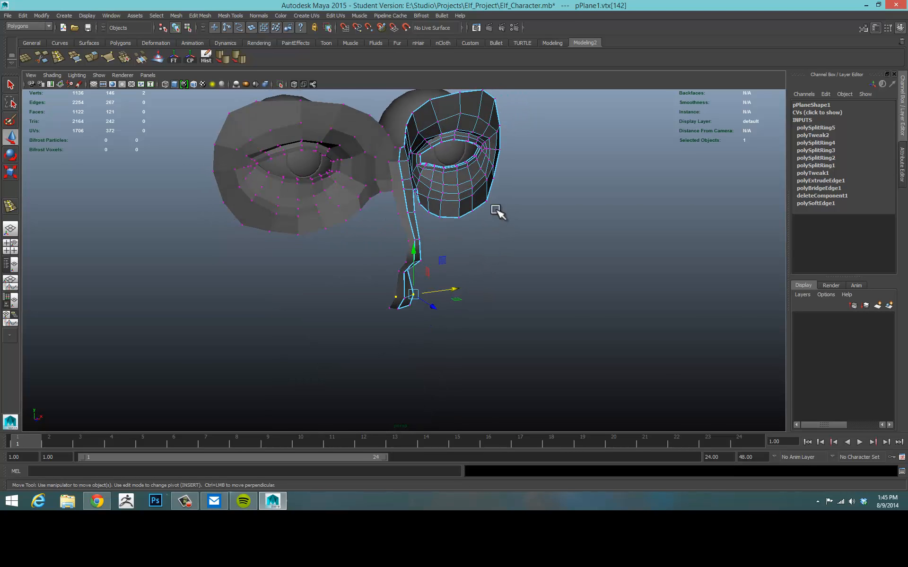
pyautogui.keyDown('alt'); pyautogui.moveTo(522, 303); pyautogui.dragTo(484, 284); pyautogui.keyUp('alt')
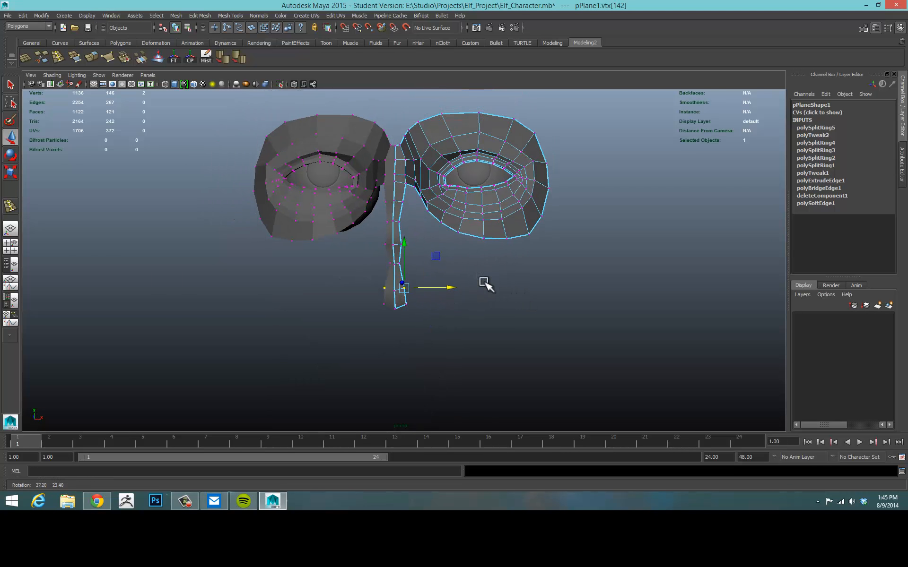
pyautogui.click(491, 326)
pyautogui.keyDown('alt'); pyautogui.moveTo(490, 326); pyautogui.dragTo(467, 265); pyautogui.keyUp('alt')
pyautogui.moveTo(490, 206); pyautogui.dragTo(490, 208, button='right')
pyautogui.click(490, 208)
# Select the outer border edge of the nose strip's lowest segment, beside the upper lip
pyautogui.keyDown('alt'); pyautogui.moveTo(432, 407); pyautogui.dragTo(405, 304); pyautogui.keyUp('alt')
pyautogui.moveTo(405, 304); pyautogui.dragTo(407, 265, button='right')
pyautogui.click(410, 301)
pyautogui.keyDown('alt'); pyautogui.moveTo(520, 328); pyautogui.dragTo(497, 315); pyautogui.keyUp('alt')
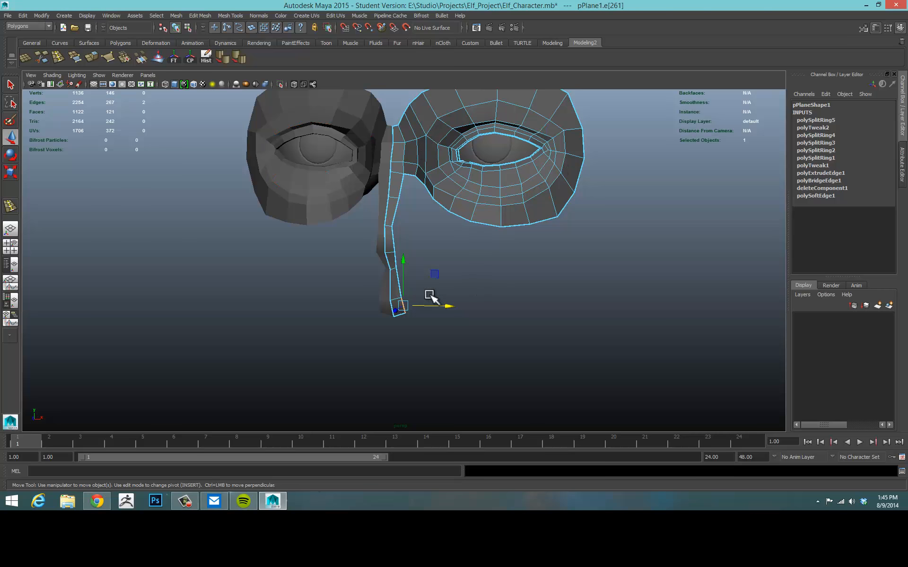
pyautogui.keyDown('alt'); pyautogui.moveTo(333, 331); pyautogui.dragTo(397, 317); pyautogui.keyUp('alt')
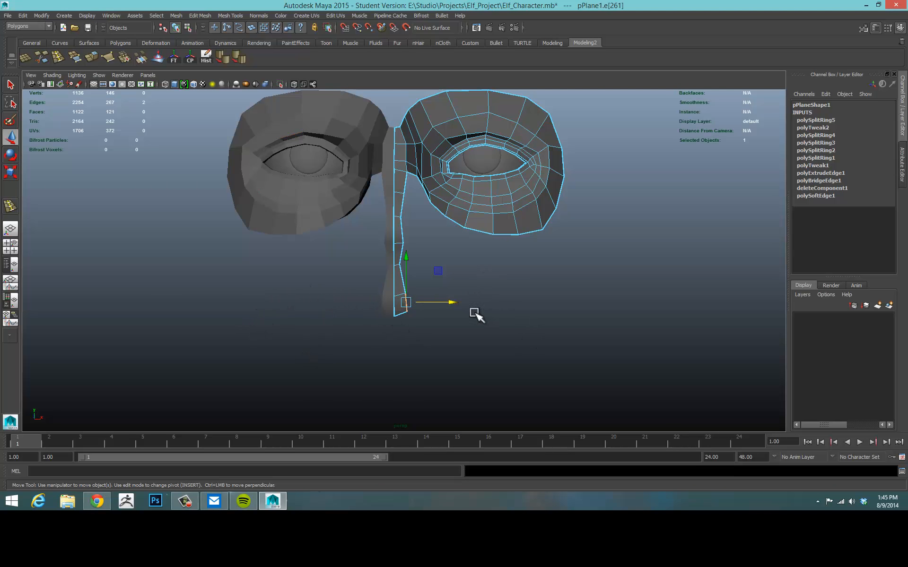
# In the front view, extrude the nose strip's lowest side edge outward four times along the upper lip line, ending past the mouth corner
pyautogui.moveTo(558, 288)
pyautogui.keyDown('alt'); pyautogui.mouseDown()
pyautogui.moveTo(537, 279)
pyautogui.moveTo(543, 288)
pyautogui.mouseUp(); pyautogui.keyUp('alt')
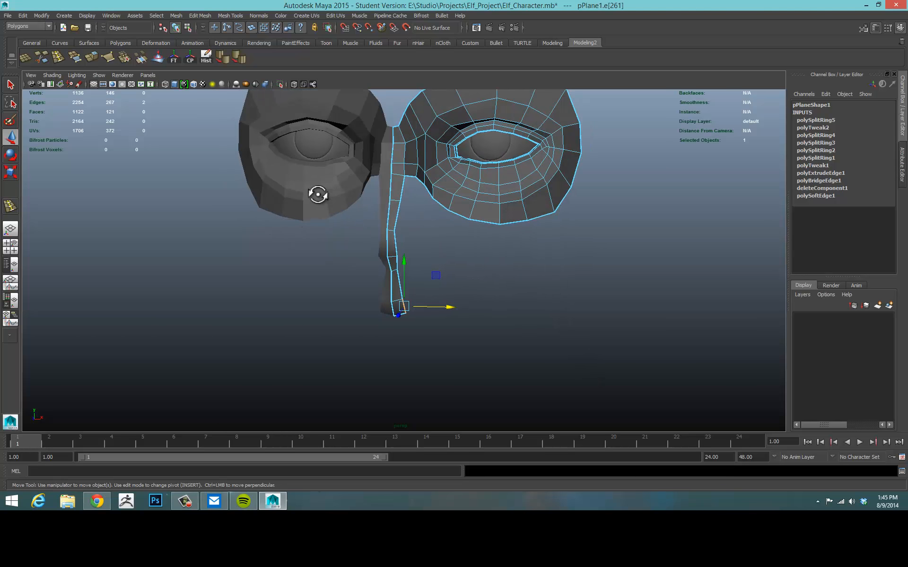
pyautogui.moveTo(318, 195)
pyautogui.keyDown('alt'); pyautogui.mouseDown()
pyautogui.moveTo(152, 199)
pyautogui.moveTo(359, 217)
pyautogui.moveTo(329, 191)
pyautogui.mouseUp(); pyautogui.keyUp('alt')
pyautogui.press('space')
pyautogui.press('space')
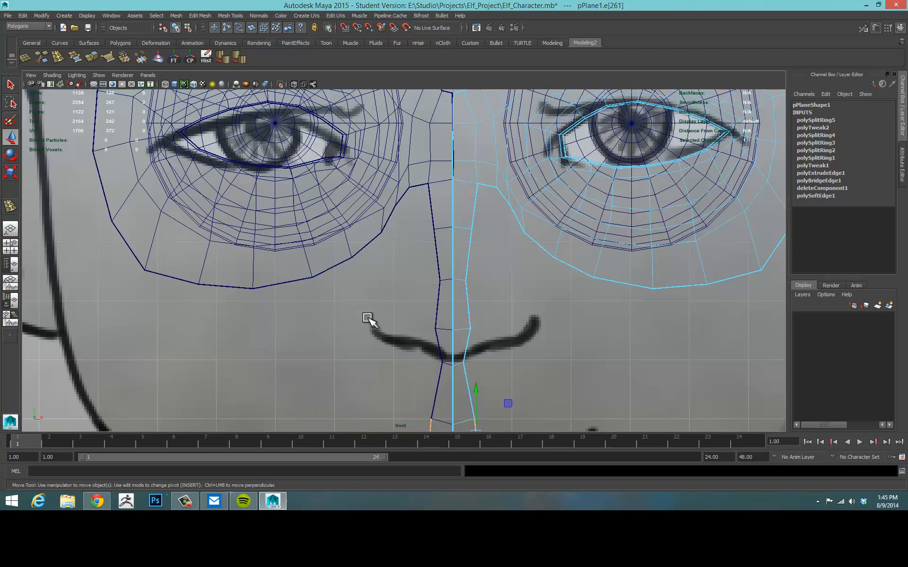
pyautogui.keyDown('alt'); pyautogui.moveTo(496, 320); pyautogui.dragTo(514, 138, button='middle'); pyautogui.keyUp('alt')
pyautogui.keyDown('alt'); pyautogui.moveTo(560, 270); pyautogui.dragTo(537, 266, button='middle'); pyautogui.keyUp('alt')
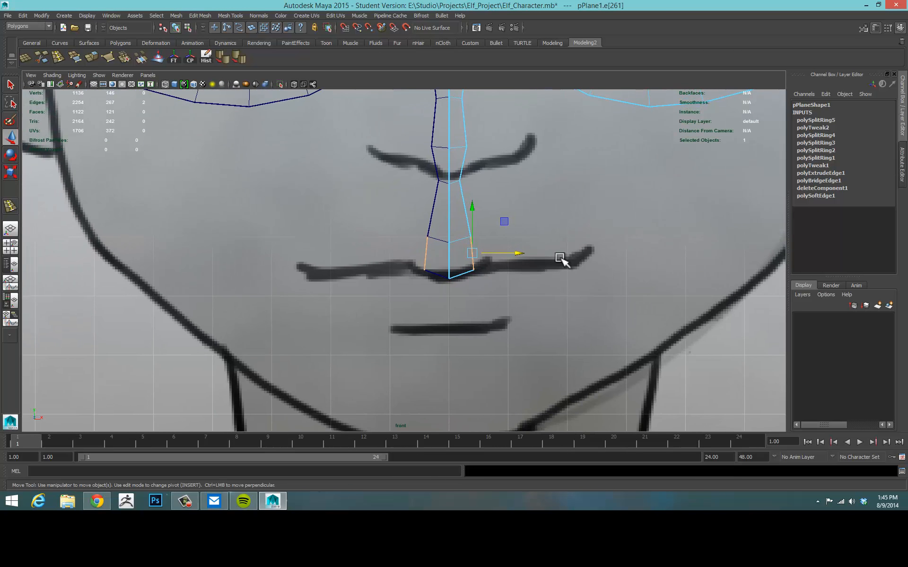
pyautogui.scroll(-4, 560, 257)
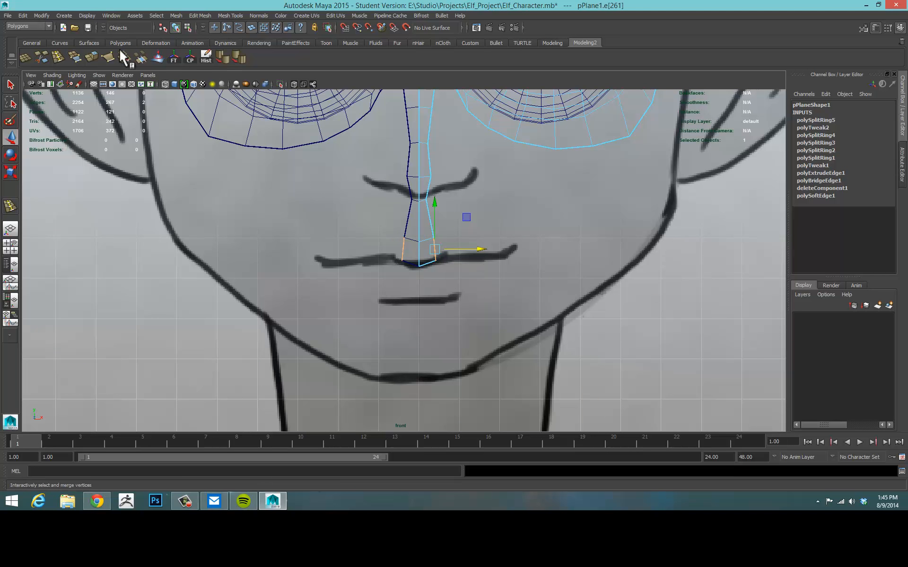
pyautogui.click(94, 55)
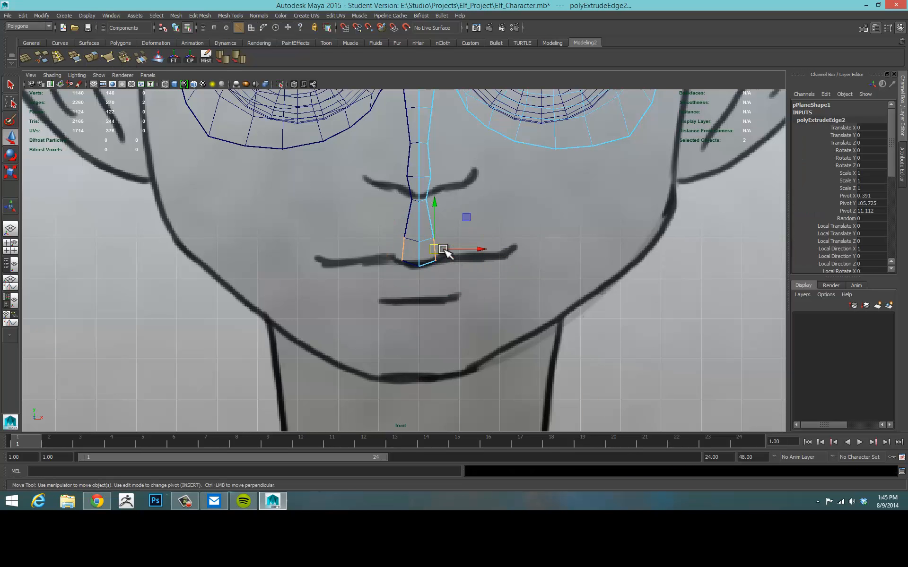
pyautogui.press('g')
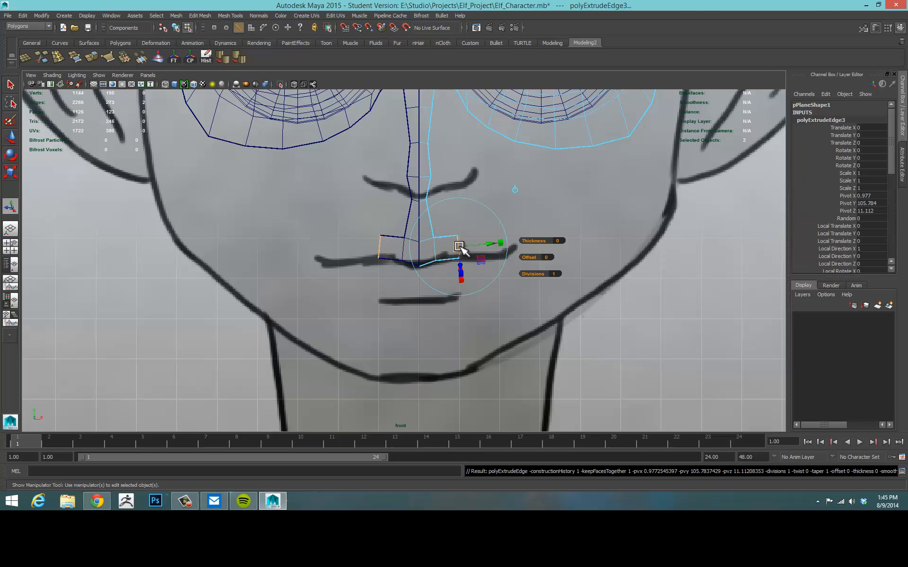
pyautogui.press('w')
pyautogui.moveTo(462, 247); pyautogui.dragTo(530, 261)
pyautogui.press('g')
pyautogui.press('g')
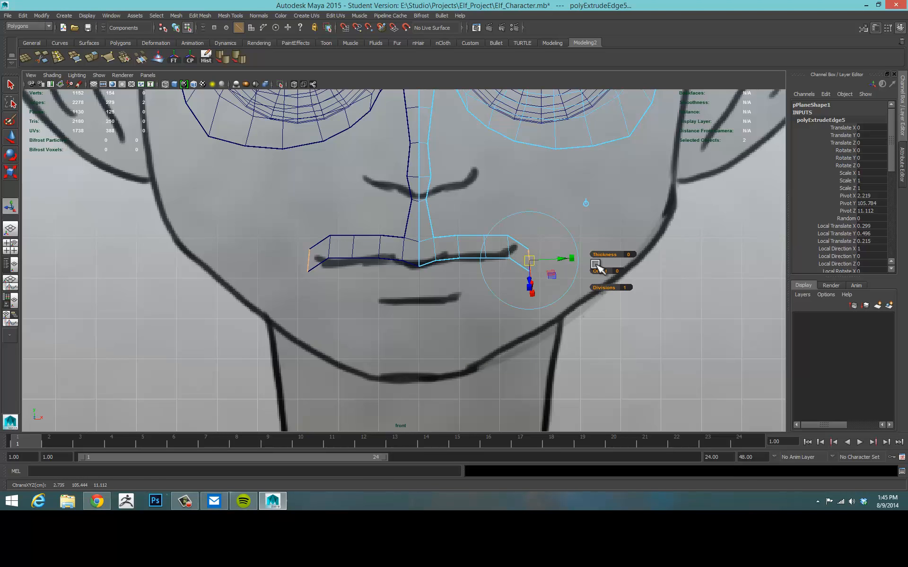
# Lower the upper-row vertices of the new lip strip so they sit closer to the sketched mouth line
pyautogui.keyDown('alt'); pyautogui.moveTo(486, 217); pyautogui.dragTo(510, 225, button='middle'); pyautogui.keyUp('alt')
pyautogui.keyDown('alt'); pyautogui.moveTo(510, 225); pyautogui.dragTo(468, 239, button='right'); pyautogui.keyUp('alt')
pyautogui.press('w')
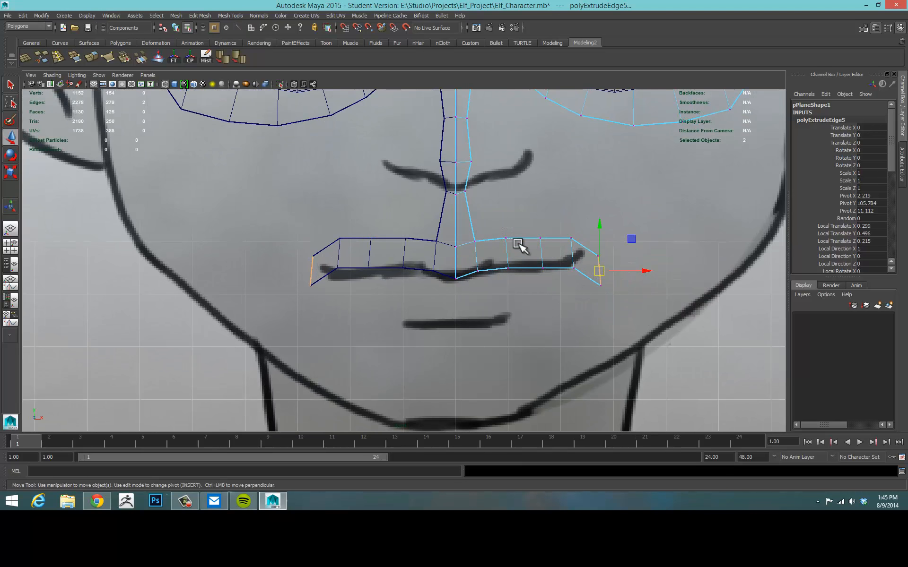
pyautogui.click(505, 238)
pyautogui.moveTo(509, 236); pyautogui.dragTo(510, 244)
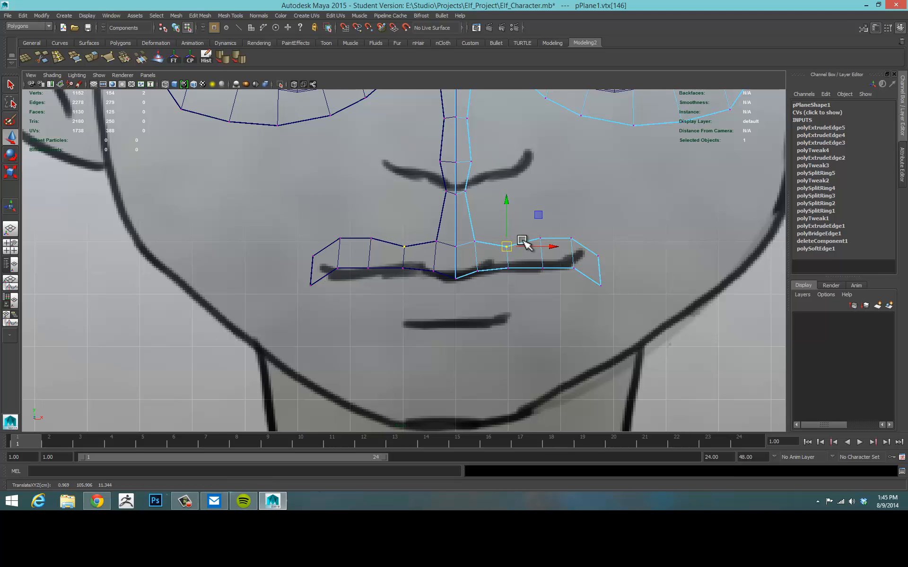
pyautogui.moveTo(541, 238); pyautogui.dragTo(577, 249)
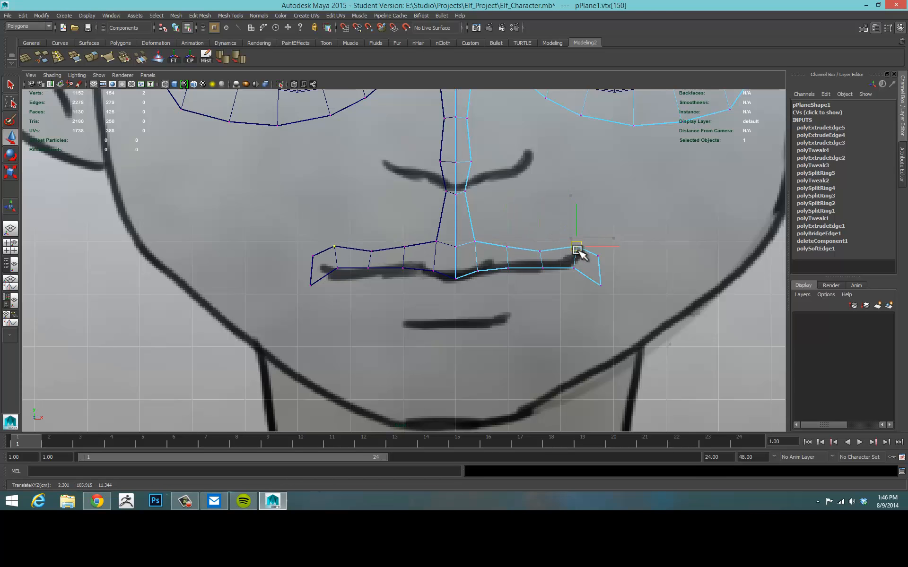
# Pull the outermost lip strip vertices inward and down to shape the mouth corner around the end of the sketched line
pyautogui.click(600, 285)
pyautogui.moveTo(600, 286); pyautogui.dragTo(586, 287)
pyautogui.moveTo(620, 244); pyautogui.dragTo(590, 266)
pyautogui.moveTo(598, 256)
pyautogui.mouseDown()
pyautogui.moveTo(593, 272)
pyautogui.moveTo(582, 259)
pyautogui.mouseUp()
pyautogui.click(579, 256)
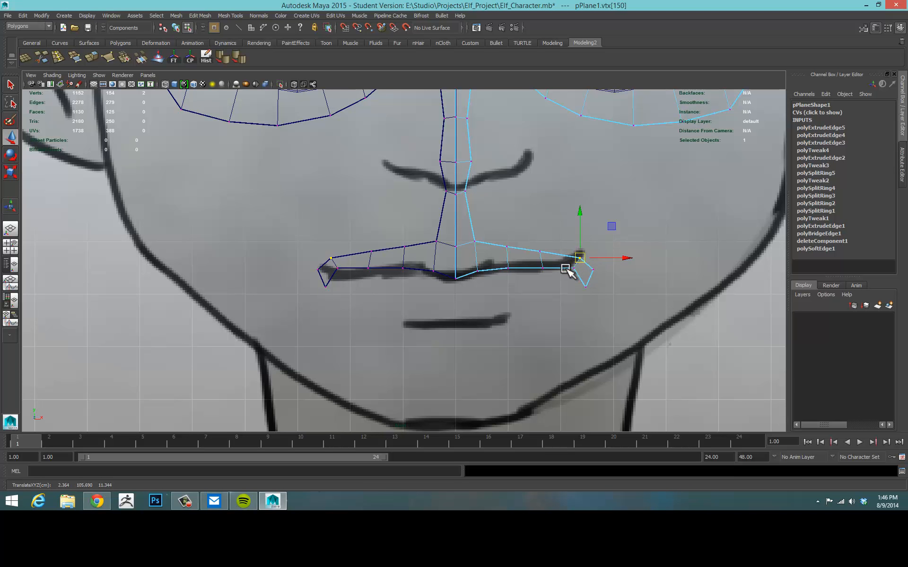
pyautogui.click(571, 267)
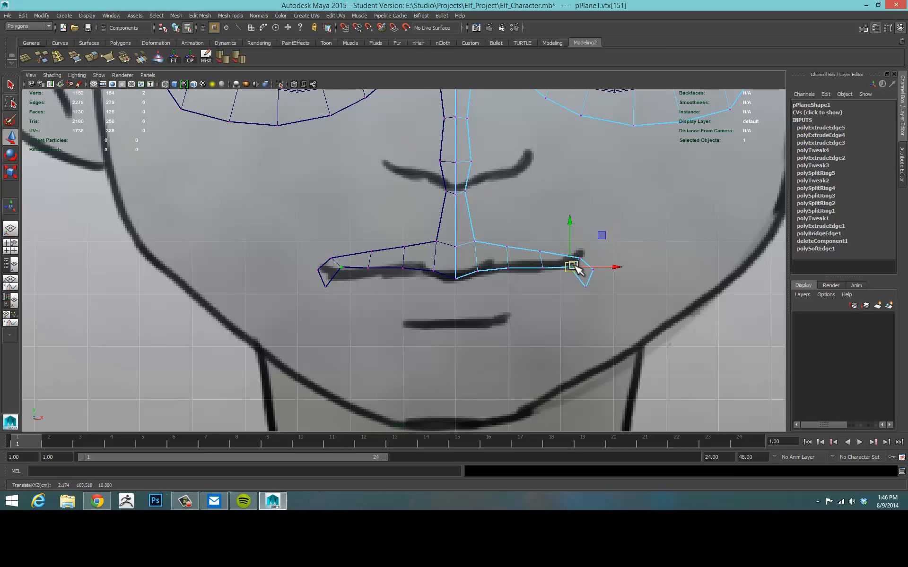
# Reshape the upper lip's top contour into a soft bow by adjusting its middle vertices and lowering the pair beneath the nose
pyautogui.moveTo(526, 246)
pyautogui.mouseDown()
pyautogui.moveTo(552, 260)
pyautogui.moveTo(520, 251)
pyautogui.mouseUp()
pyautogui.moveTo(507, 246)
pyautogui.mouseDown()
pyautogui.moveTo(515, 247)
pyautogui.moveTo(509, 241)
pyautogui.mouseUp()
pyautogui.moveTo(446, 235); pyautogui.dragTo(491, 255)
pyautogui.moveTo(463, 203); pyautogui.dragTo(463, 206)
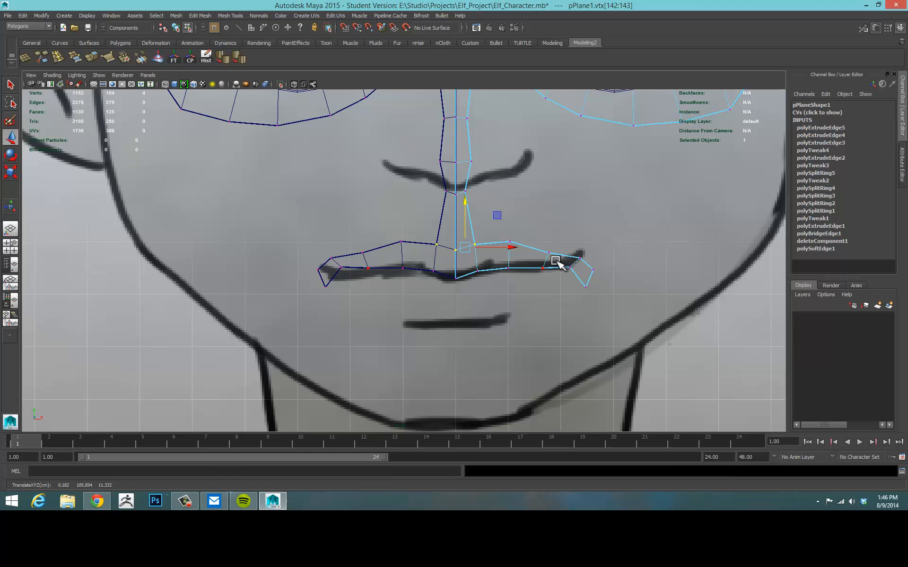
pyautogui.keyDown('alt'); pyautogui.moveTo(667, 188); pyautogui.dragTo(600, 299, button='middle'); pyautogui.keyUp('alt')
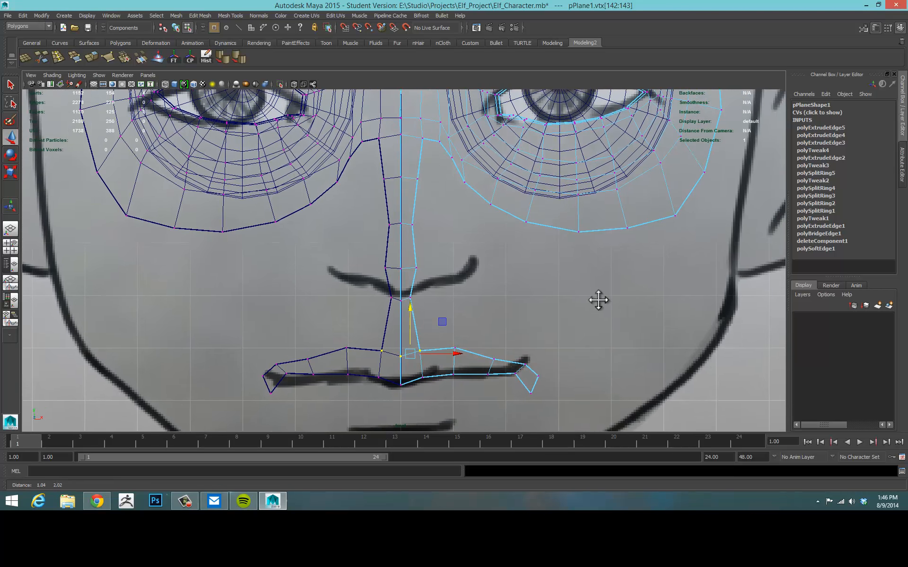
pyautogui.keyDown('alt'); pyautogui.moveTo(562, 182); pyautogui.dragTo(557, 251, button='middle'); pyautogui.keyUp('alt')
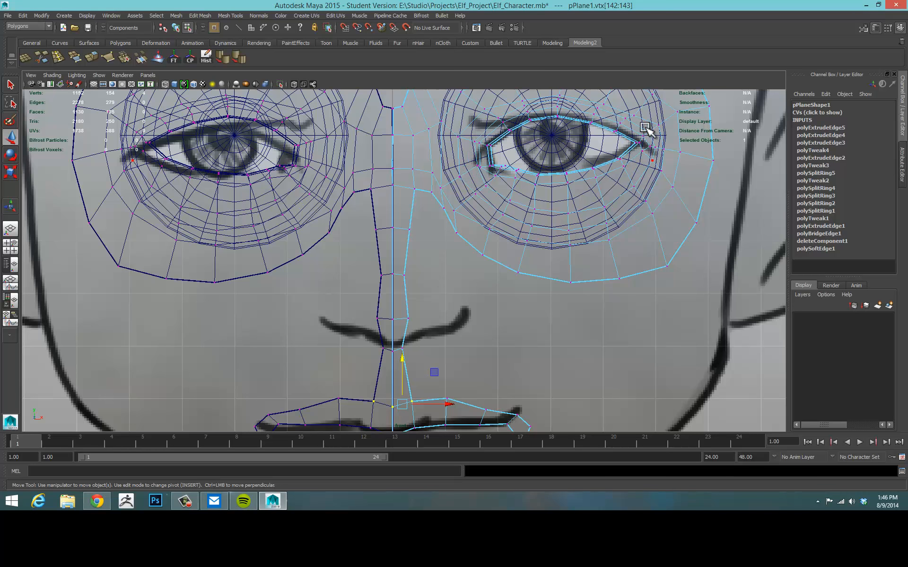
pyautogui.keyDown('alt'); pyautogui.moveTo(501, 258); pyautogui.dragTo(526, 124, button='middle'); pyautogui.keyUp('alt')
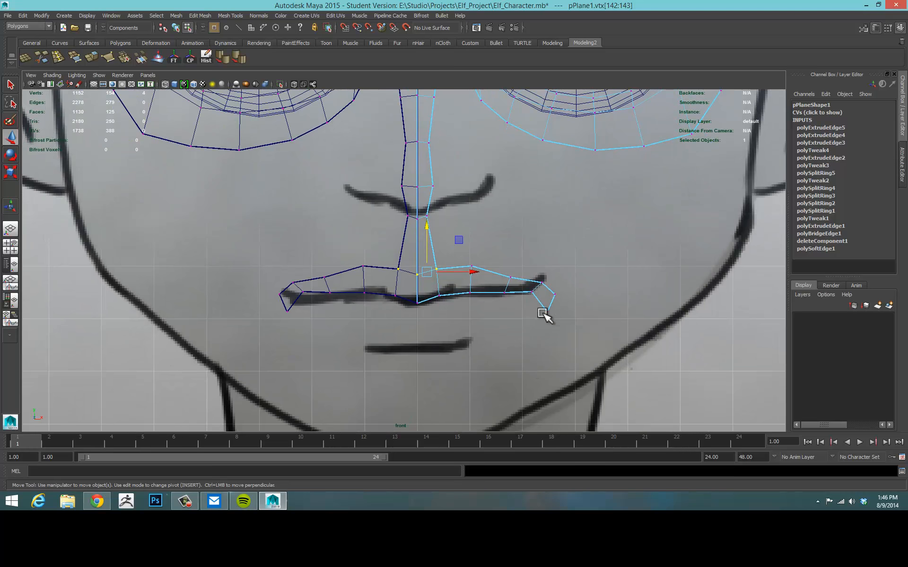
pyautogui.keyDown('alt'); pyautogui.moveTo(531, 306); pyautogui.dragTo(483, 271, button='middle'); pyautogui.keyUp('alt')
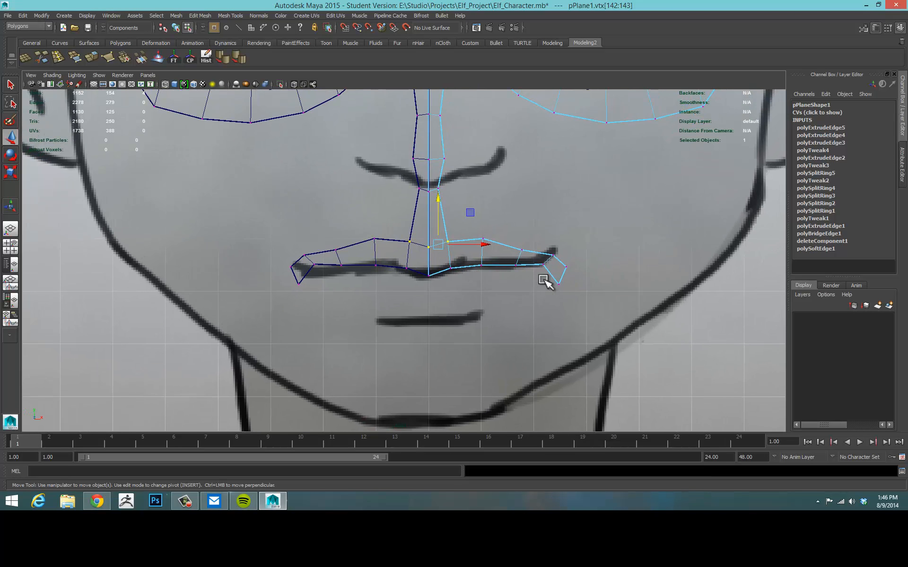
pyautogui.keyDown('alt'); pyautogui.moveTo(543, 280); pyautogui.dragTo(514, 298, button='middle'); pyautogui.keyUp('alt')
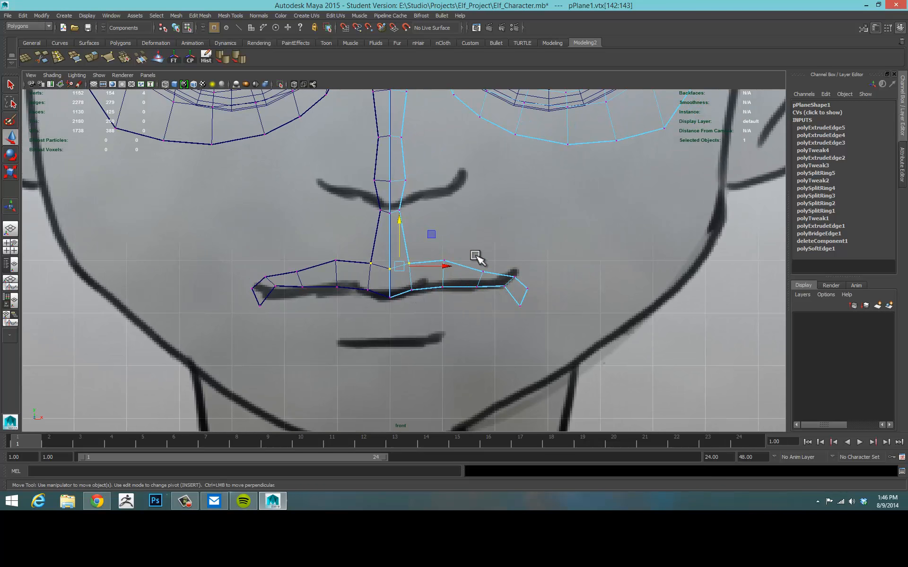
# Using the front and side views together, push all lip strip vertices outside the central columns back in depth
pyautogui.press('space')
pyautogui.press('space')
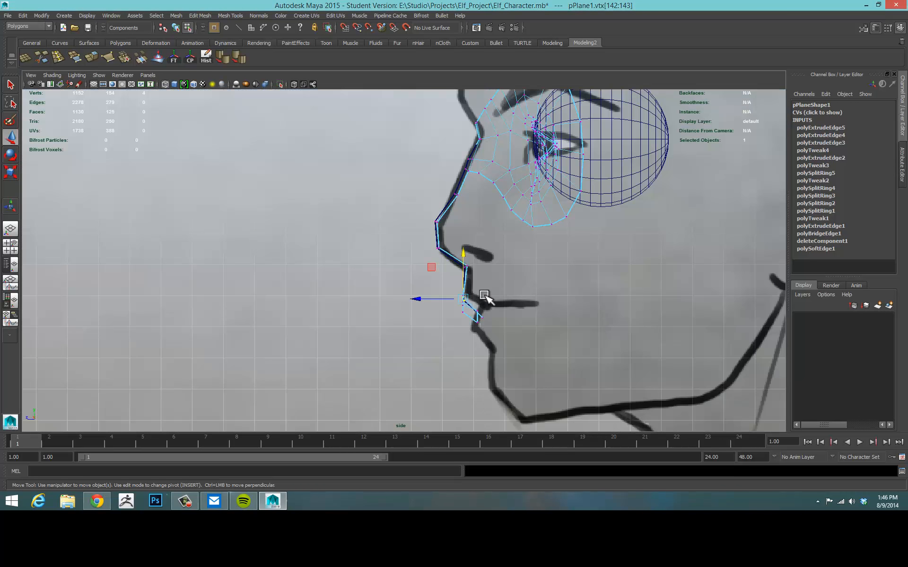
pyautogui.press('space')
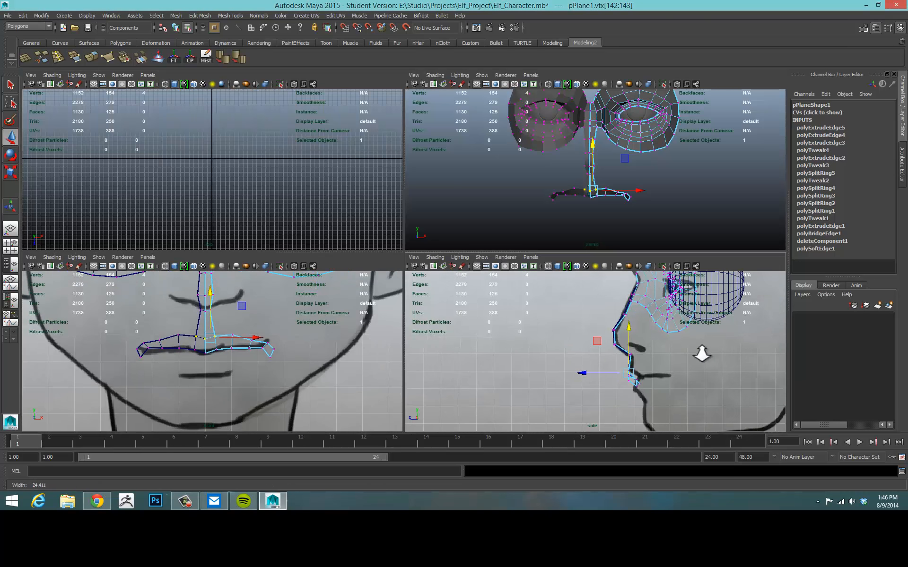
pyautogui.keyDown('alt'); pyautogui.moveTo(670, 382); pyautogui.dragTo(547, 300, button='middle'); pyautogui.keyUp('alt')
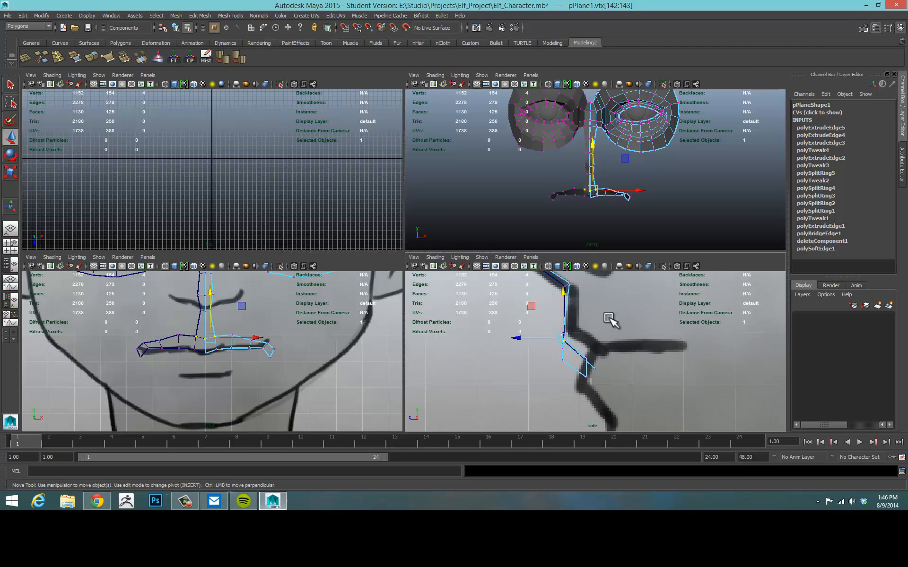
pyautogui.moveTo(280, 318); pyautogui.dragTo(228, 371)
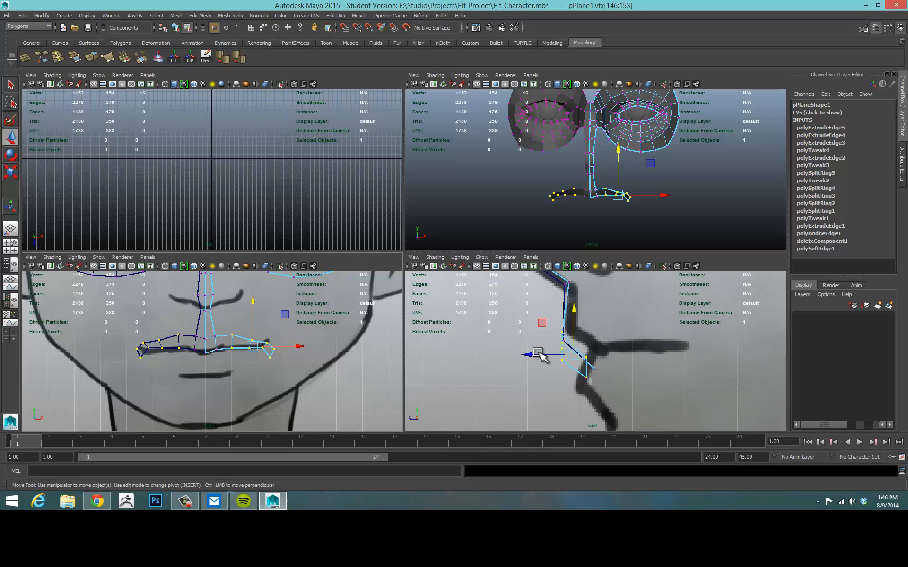
pyautogui.moveTo(538, 352); pyautogui.dragTo(562, 359)
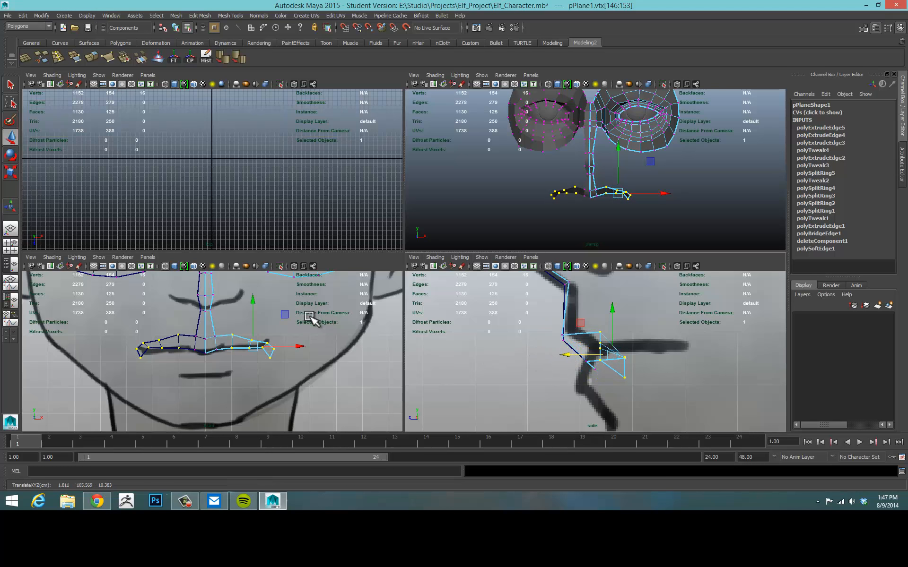
# Push each successive outer column of lip vertices farther back in the side view so the lip curves toward the mouth corner
pyautogui.moveTo(298, 322); pyautogui.dragTo(240, 378)
pyautogui.moveTo(566, 360); pyautogui.dragTo(614, 349)
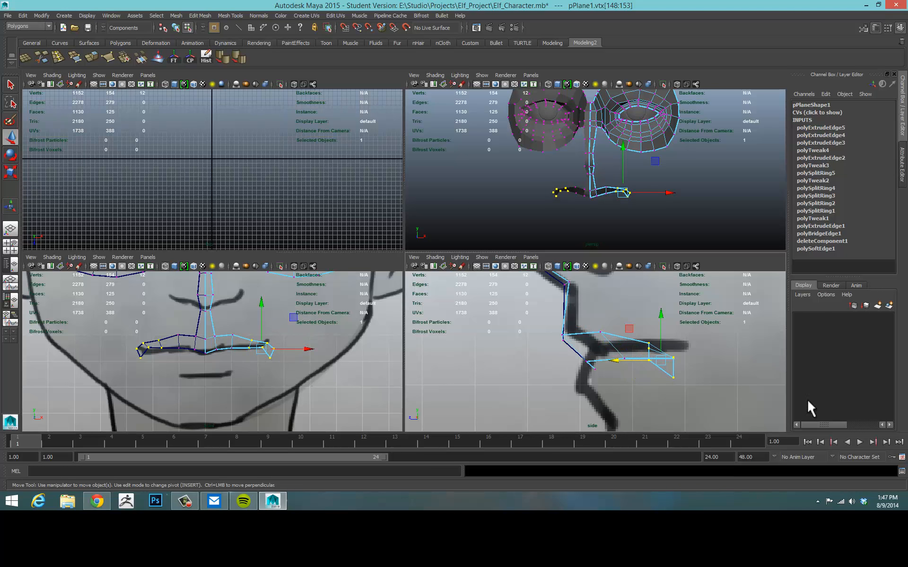
pyautogui.moveTo(304, 334); pyautogui.dragTo(264, 365)
pyautogui.moveTo(620, 365); pyautogui.dragTo(640, 369)
pyautogui.moveTo(264, 377); pyautogui.dragTo(304, 349)
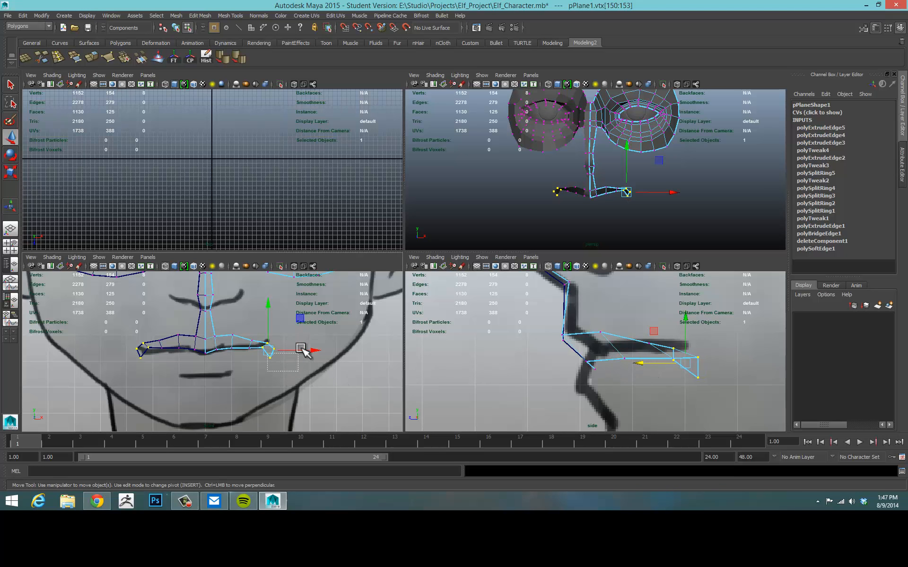
pyautogui.moveTo(649, 374); pyautogui.dragTo(682, 362)
# Adjust the individual lower-edge and mouth corner vertices in the side view to smooth the lip's spacing in depth
pyautogui.keyDown('alt'); pyautogui.moveTo(644, 357); pyautogui.dragTo(622, 345, button='middle'); pyautogui.keyUp('alt')
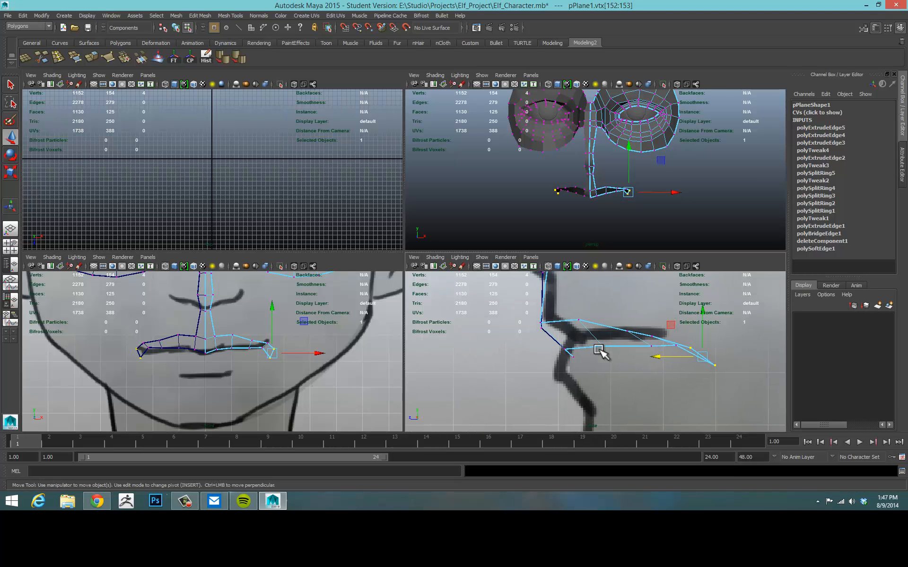
pyautogui.keyDown('alt'); pyautogui.moveTo(622, 345); pyautogui.dragTo(676, 344, button='right'); pyautogui.keyUp('alt')
pyautogui.click(666, 345)
pyautogui.moveTo(653, 345); pyautogui.dragTo(633, 344)
pyautogui.moveTo(687, 350)
pyautogui.mouseDown()
pyautogui.moveTo(707, 335)
pyautogui.moveTo(671, 345)
pyautogui.mouseUp()
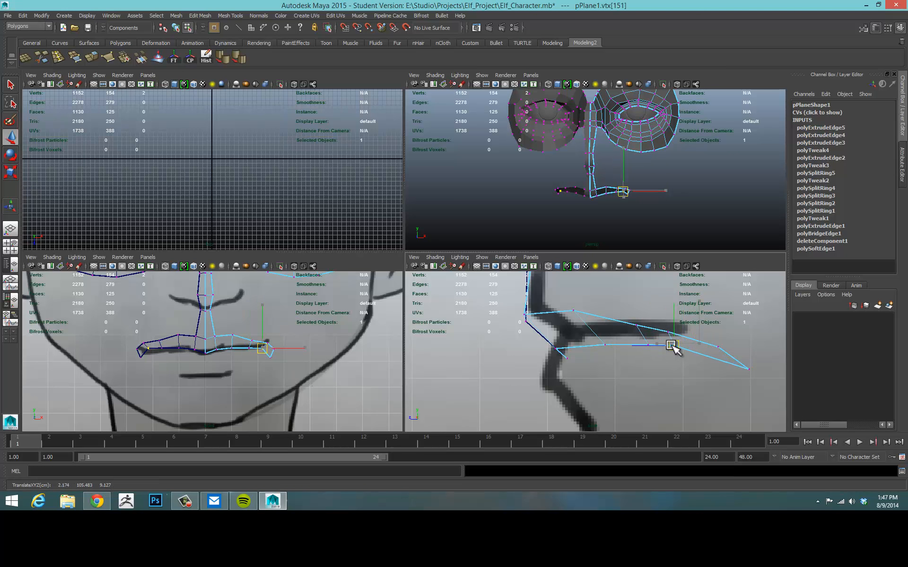
pyautogui.click(737, 363)
pyautogui.moveTo(739, 363); pyautogui.dragTo(755, 372)
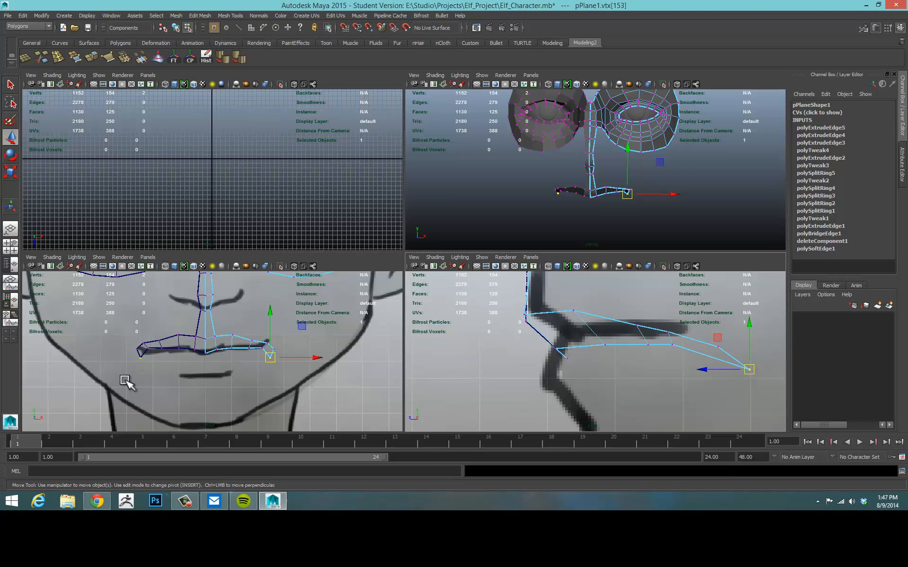
# Shift the outer lip columns forward in the side view, followed by the whole set of extruded lip vertices, to make the lip shallower
pyautogui.moveTo(627, 310); pyautogui.dragTo(775, 390)
pyautogui.moveTo(641, 346); pyautogui.dragTo(626, 346)
pyautogui.moveTo(555, 290); pyautogui.dragTo(744, 337)
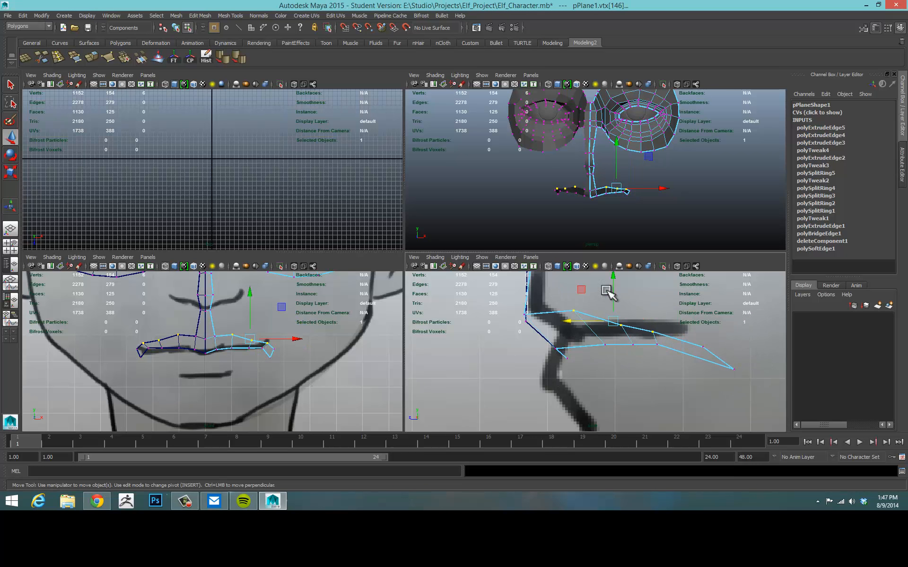
pyautogui.moveTo(566, 293); pyautogui.dragTo(763, 355)
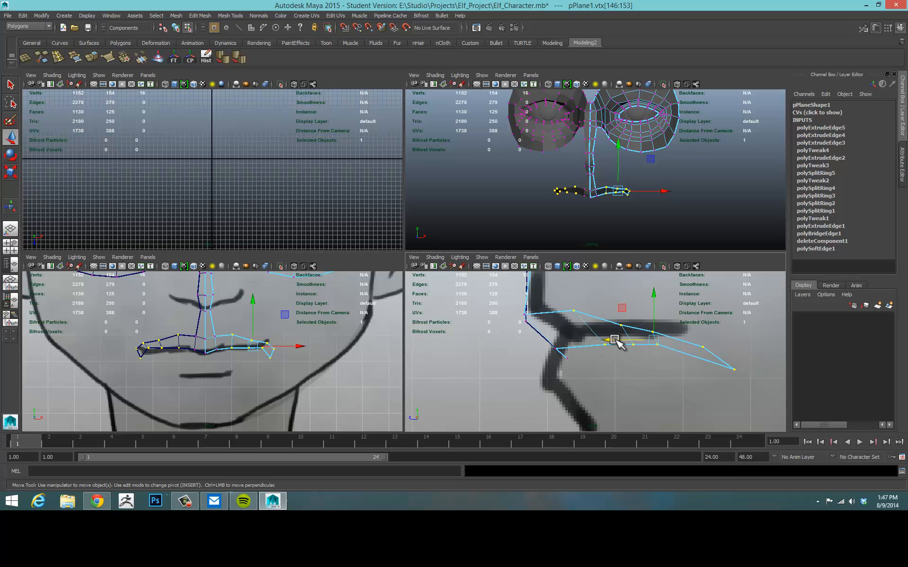
pyautogui.moveTo(614, 339); pyautogui.dragTo(646, 321)
# Move the middle lip columns back in the side view and bring the mouth corner vertices up and forward beside them
pyautogui.moveTo(587, 313); pyautogui.dragTo(641, 358)
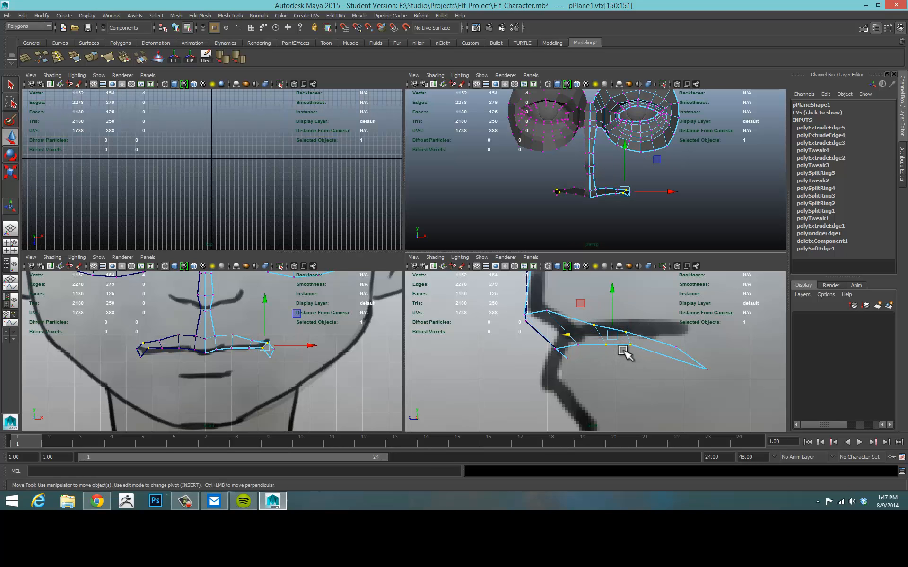
pyautogui.moveTo(588, 336); pyautogui.dragTo(613, 332)
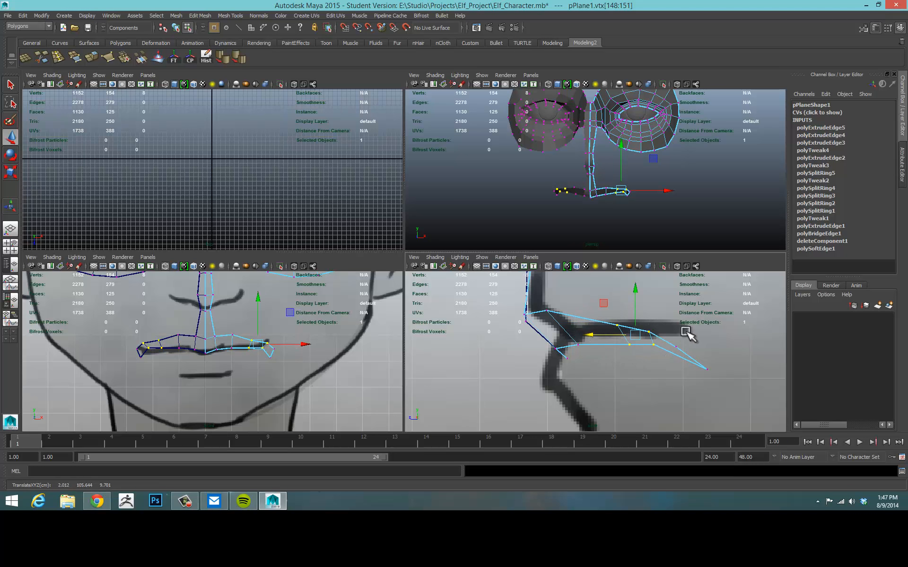
pyautogui.moveTo(688, 334); pyautogui.dragTo(677, 362)
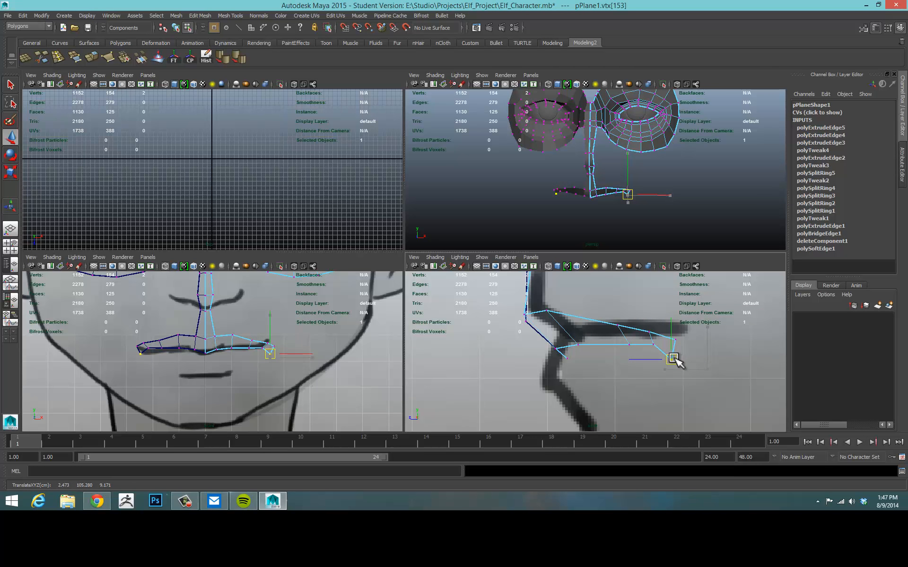
# Deselect the vertices and inspect the curvature of the lip strip from above in the perspective view
pyautogui.click(735, 201)
pyautogui.press('space')
pyautogui.keyDown('alt'); pyautogui.moveTo(690, 201); pyautogui.dragTo(525, 199); pyautogui.keyUp('alt')
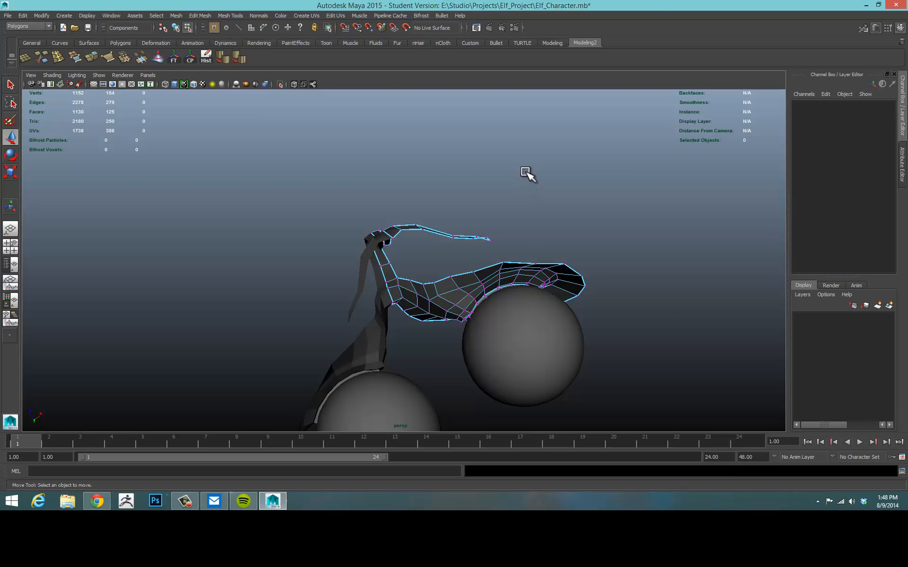
pyautogui.moveTo(452, 257)
pyautogui.keyDown('alt'); pyautogui.mouseDown()
pyautogui.moveTo(449, 269)
pyautogui.moveTo(458, 243)
pyautogui.moveTo(457, 252)
pyautogui.mouseUp(); pyautogui.keyUp('alt')
pyautogui.moveTo(442, 214); pyautogui.dragTo(436, 204)
pyautogui.click(494, 226)
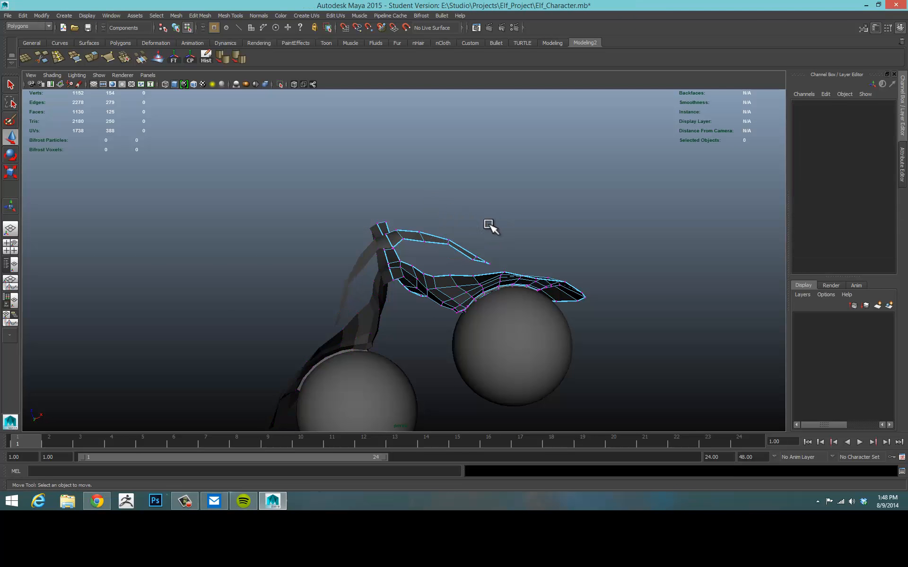
# Preview the face mesh smoothed, view it from the front in object mode, and return it to unsmoothed display
pyautogui.moveTo(450, 245); pyautogui.dragTo(488, 227)
pyautogui.keyDown('alt'); pyautogui.moveTo(461, 236); pyautogui.dragTo(421, 320); pyautogui.keyUp('alt')
pyautogui.click(424, 242)
pyautogui.keyDown('shift'); pyautogui.click(425, 253); pyautogui.keyUp('shift')
pyautogui.press('3')
pyautogui.click(554, 307)
pyautogui.moveTo(424, 306); pyautogui.dragTo(473, 274, button='right')
pyautogui.keyDown('alt'); pyautogui.moveTo(517, 325); pyautogui.dragTo(553, 333); pyautogui.keyUp('alt')
pyautogui.click(425, 307)
pyautogui.press('1')
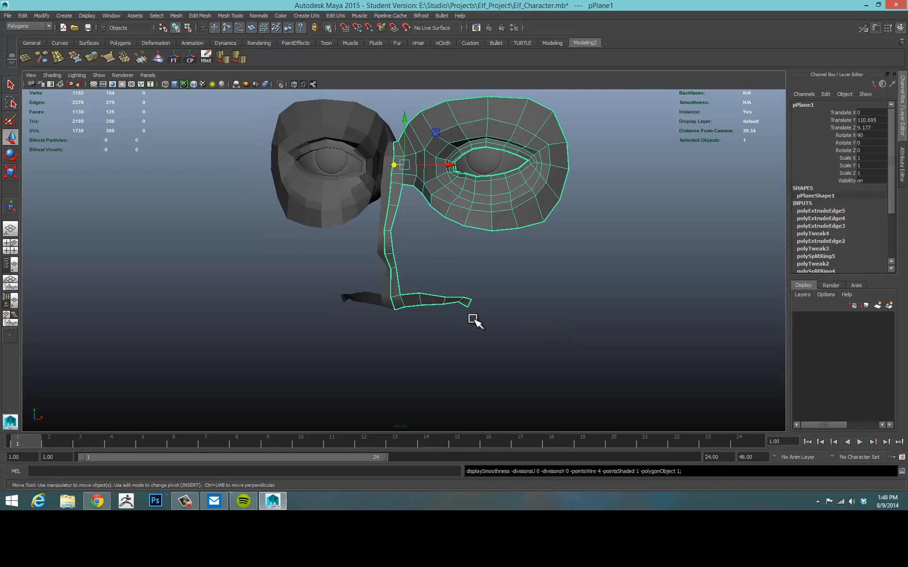
pyautogui.click(564, 322)
# Extrude the mouth corner's lower edge four times toward the centre line in the front view to form the lower lip strip
pyautogui.press('space')
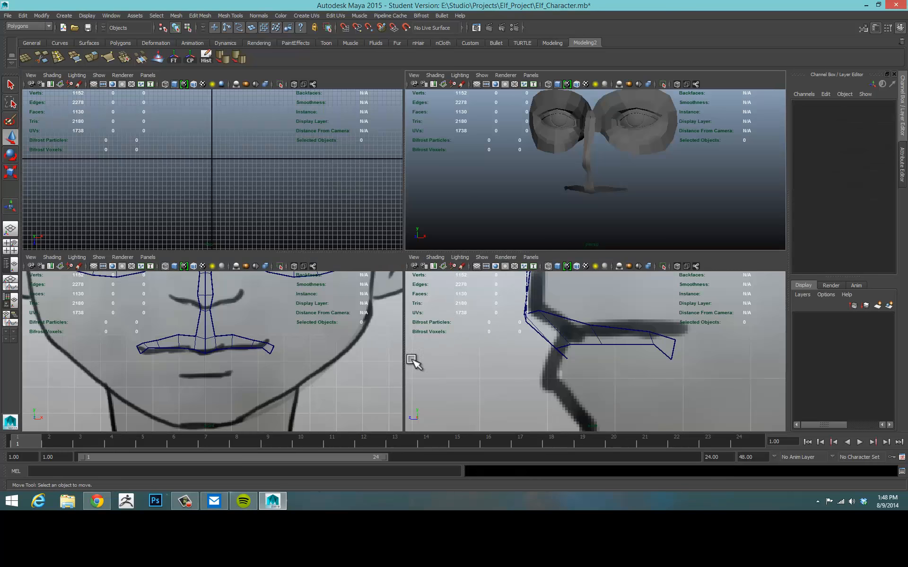
pyautogui.press('space')
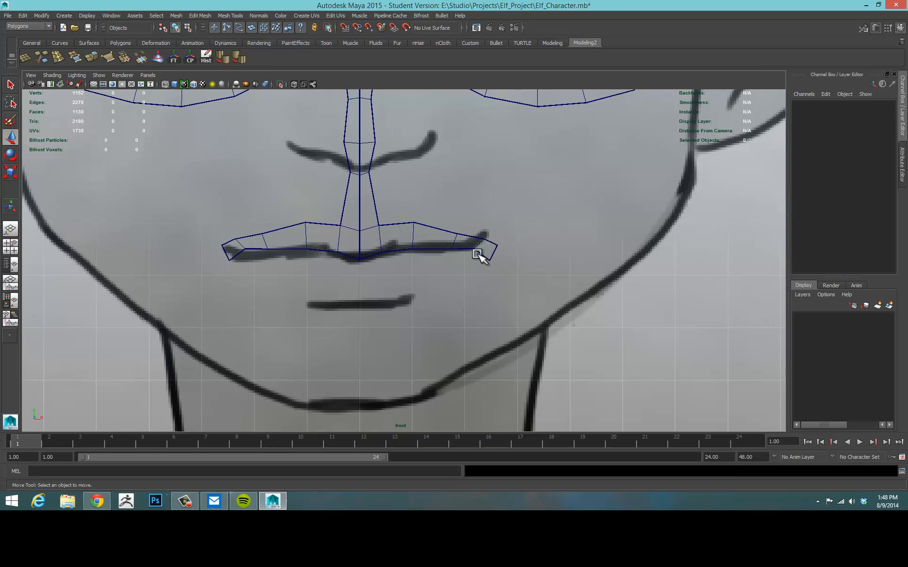
pyautogui.moveTo(478, 255); pyautogui.dragTo(482, 239, button='right')
pyautogui.click(485, 254)
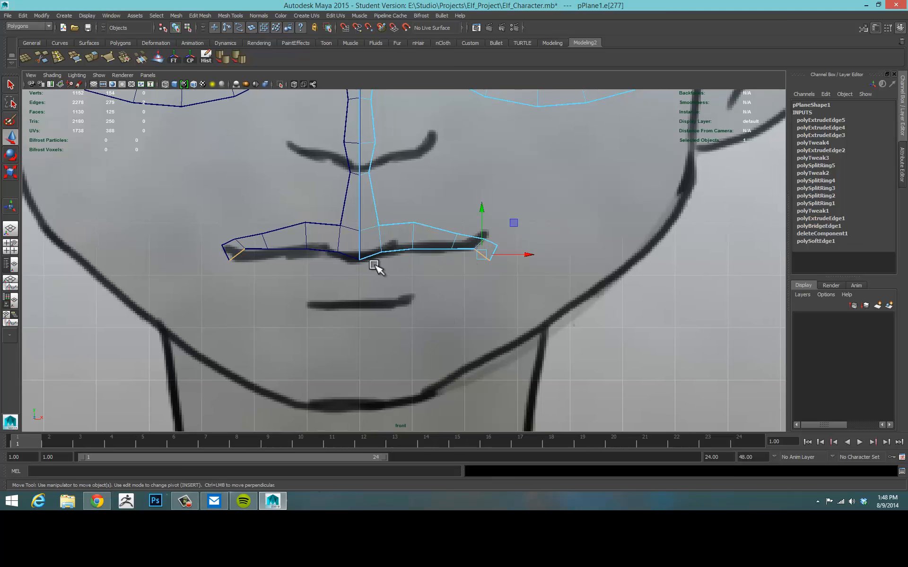
pyautogui.click(88, 57)
pyautogui.press('w')
pyautogui.moveTo(481, 256); pyautogui.dragTo(365, 273)
pyautogui.press('g')
pyautogui.press('w')
pyautogui.press('g')
pyautogui.press('w')
pyautogui.press('g')
pyautogui.press('w')
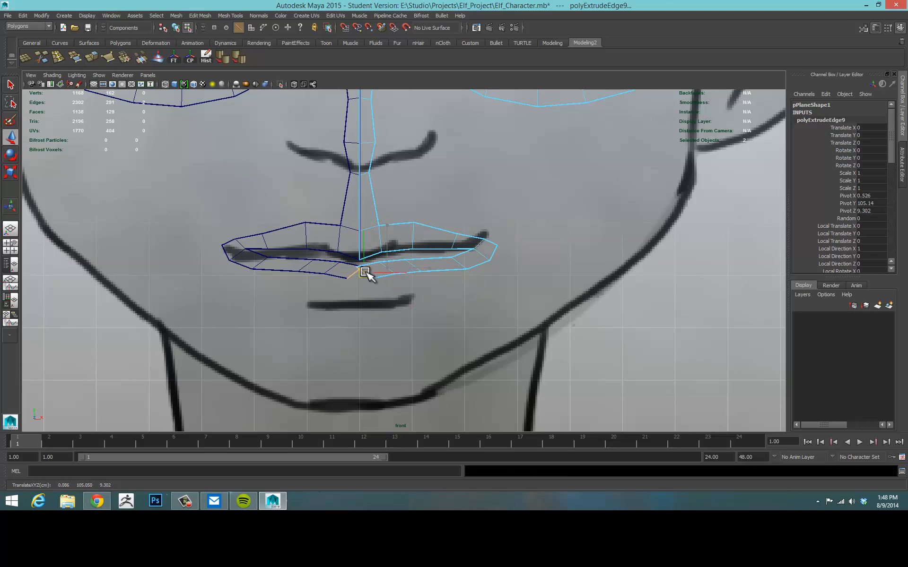
# Align the lower lip's innermost vertices on the centre line and lower its bottom-edge vertices to give the lip more height
pyautogui.scroll(5, 527, 288)
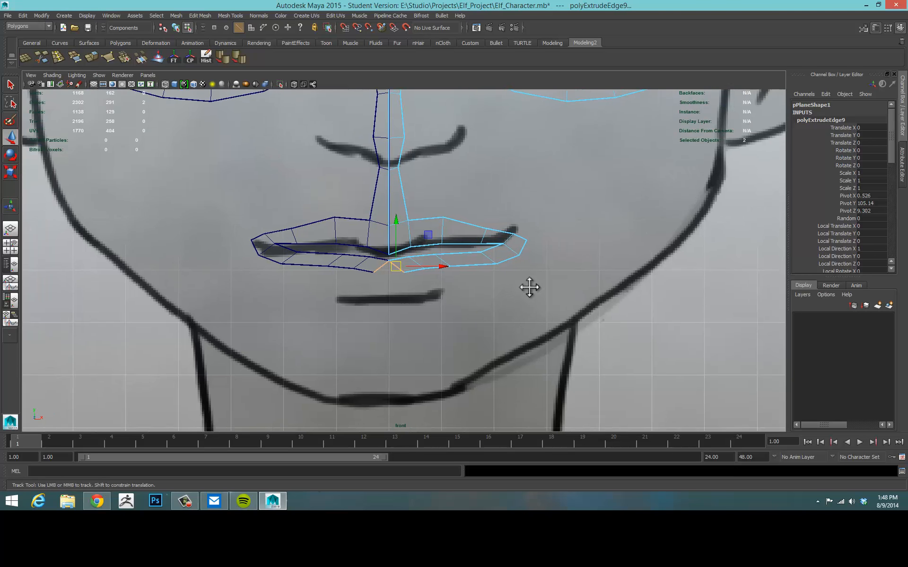
pyautogui.moveTo(391, 259); pyautogui.dragTo(387, 273, button='right')
pyautogui.click(394, 250)
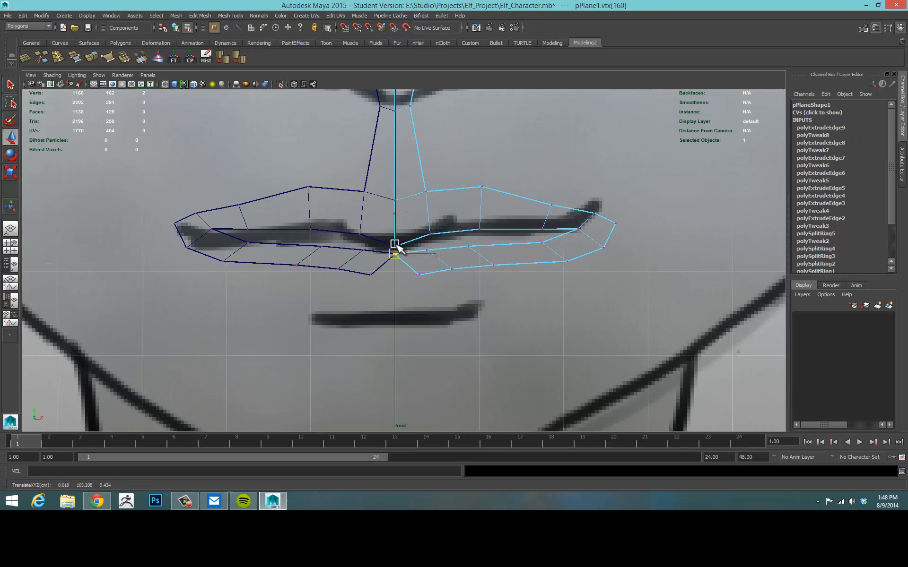
pyautogui.moveTo(396, 244); pyautogui.dragTo(394, 243)
pyautogui.click(419, 275)
pyautogui.moveTo(419, 276); pyautogui.dragTo(475, 263)
pyautogui.moveTo(451, 269); pyautogui.dragTo(431, 292)
pyautogui.click(494, 265)
pyautogui.moveTo(497, 264); pyautogui.dragTo(476, 288)
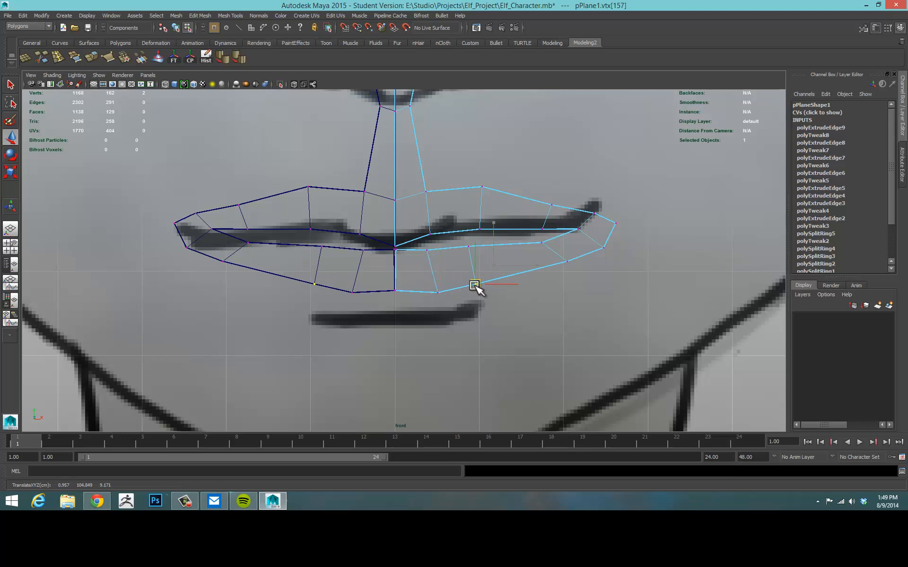
# Raise the lower lip's upper-edge vertices so they follow just below the upper lip's mouth line
pyautogui.click(469, 247)
pyautogui.moveTo(472, 249); pyautogui.dragTo(480, 235)
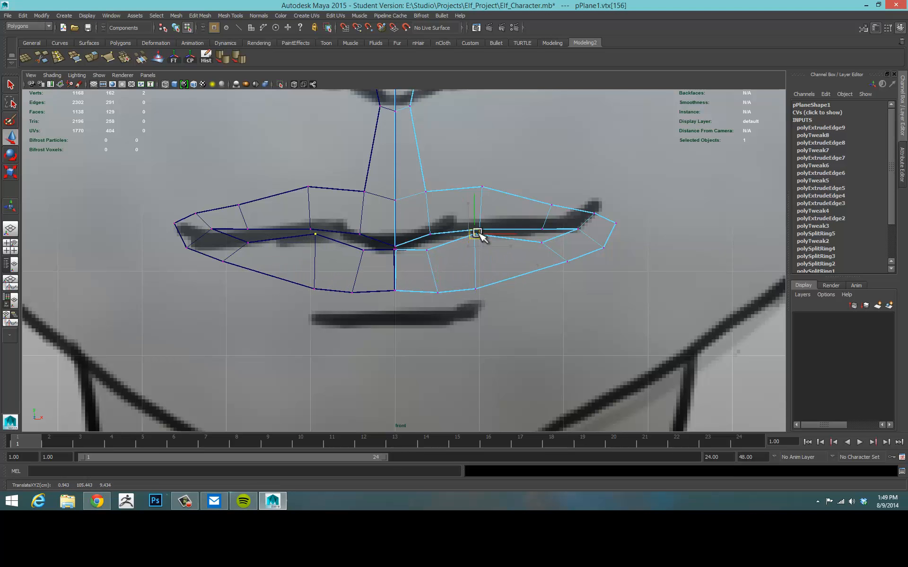
pyautogui.click(428, 249)
pyautogui.moveTo(429, 249); pyautogui.dragTo(432, 237)
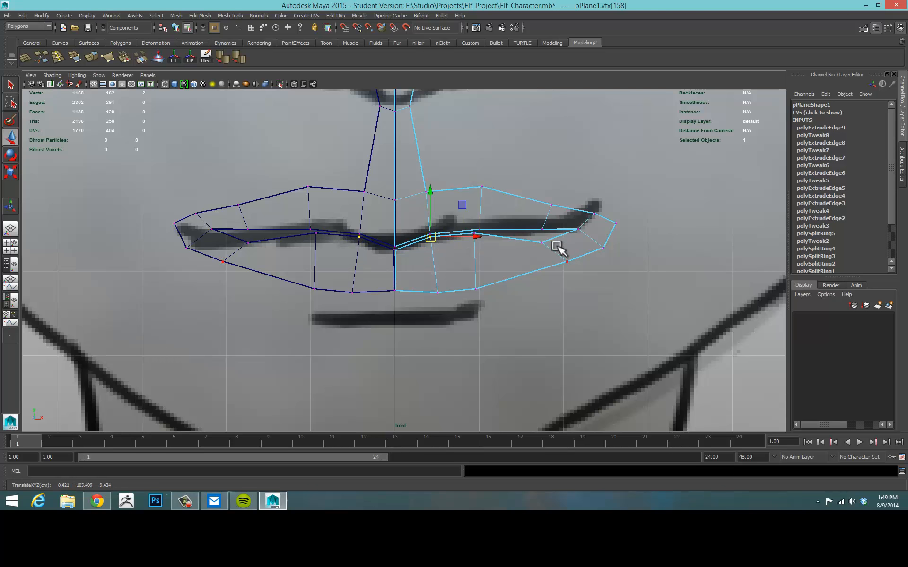
pyautogui.click(541, 240)
pyautogui.moveTo(541, 240); pyautogui.dragTo(541, 229)
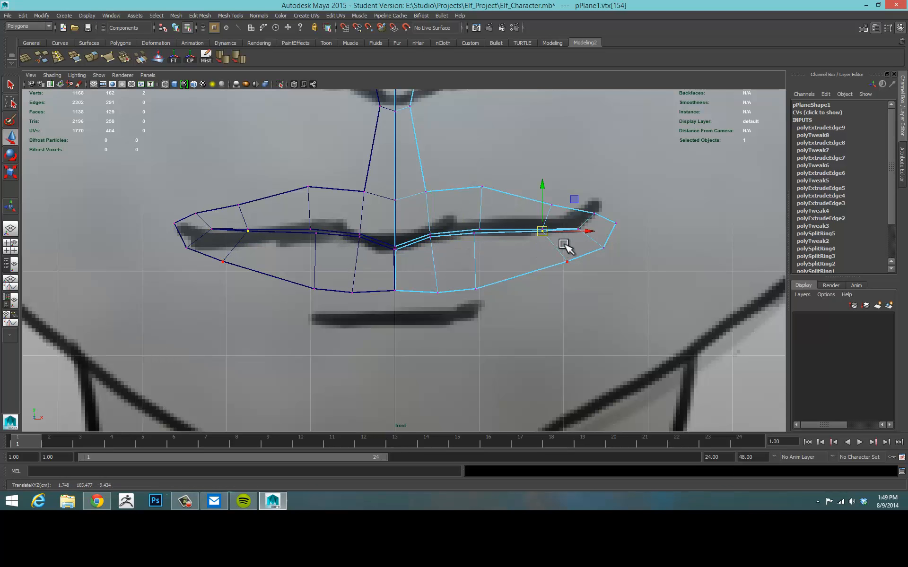
# Reposition the outer, middle and inner bottom-edge vertices in the front view to round the lower lip's outline
pyautogui.click(567, 261)
pyautogui.moveTo(567, 261); pyautogui.dragTo(545, 254)
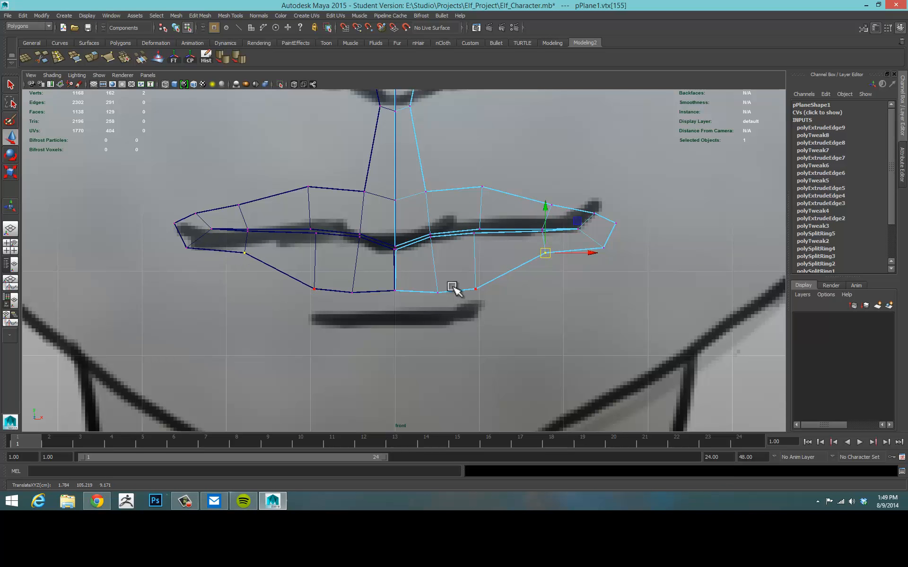
pyautogui.moveTo(490, 290); pyautogui.dragTo(490, 290)
pyautogui.moveTo(476, 289); pyautogui.dragTo(496, 286)
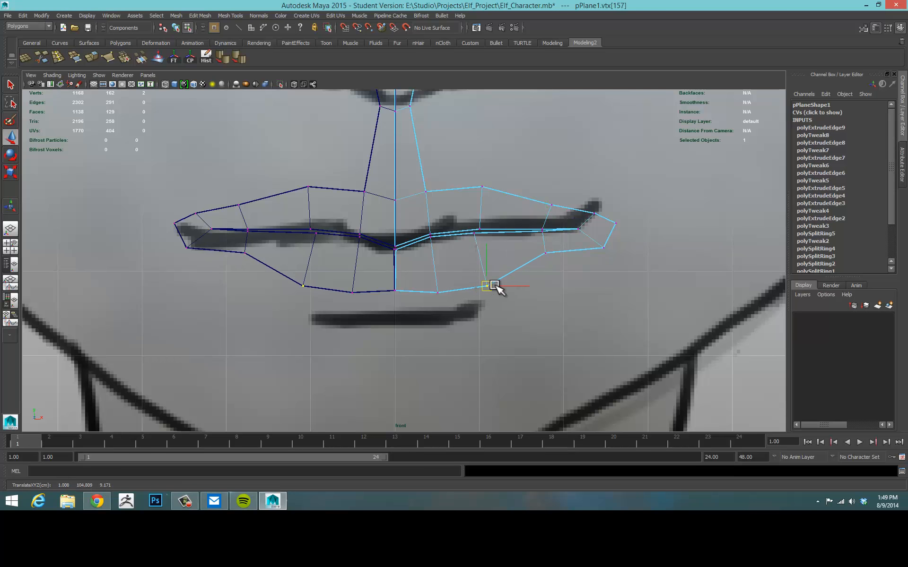
pyautogui.click(438, 291)
pyautogui.moveTo(442, 296); pyautogui.dragTo(448, 293)
pyautogui.click(577, 301)
# Move the lower lip's centre vertices forward in the side view, pulling the bottom one out to the sketched lip profile
pyautogui.press('space')
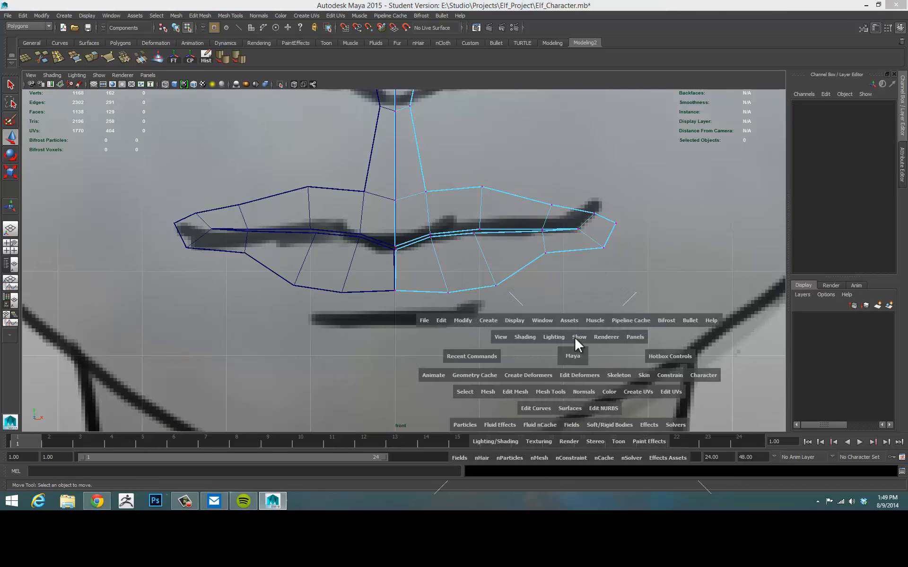
pyautogui.press('space')
pyautogui.press('space')
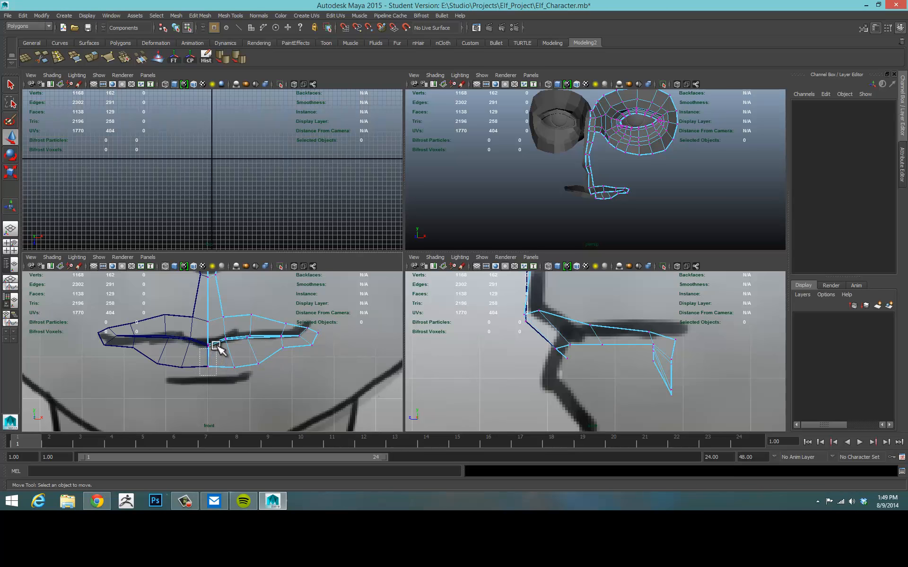
pyautogui.moveTo(613, 373); pyautogui.dragTo(523, 376)
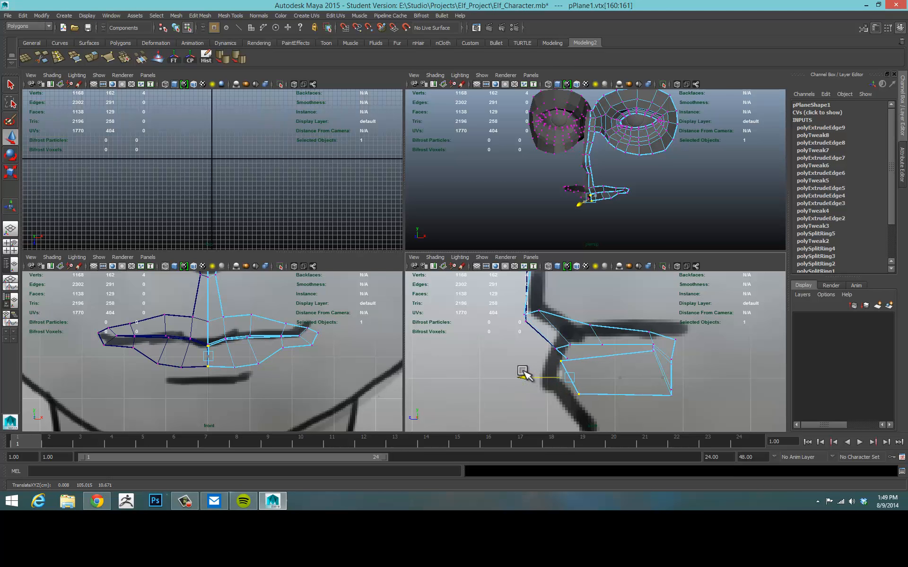
pyautogui.click(581, 394)
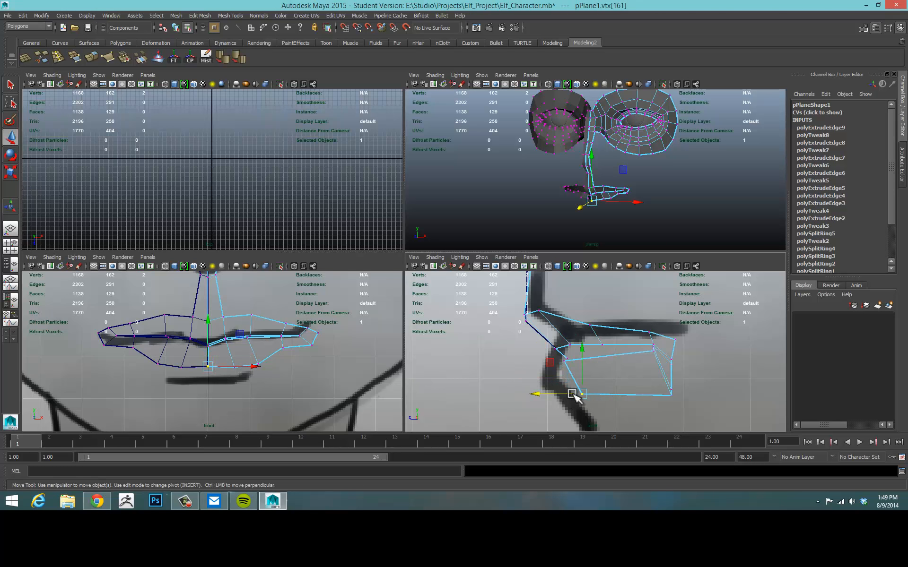
pyautogui.moveTo(577, 395); pyautogui.dragTo(537, 389)
# Bring the vertex column next to the lower lip's centre forward in the side view and place its bottom vertex behind the centre one
pyautogui.scroll(3, 238, 360)
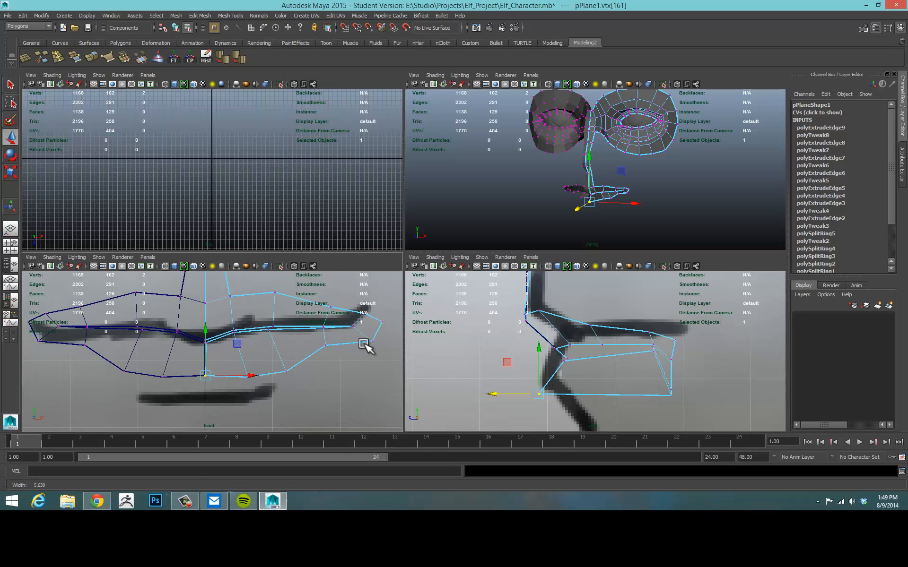
pyautogui.moveTo(238, 318); pyautogui.dragTo(268, 401)
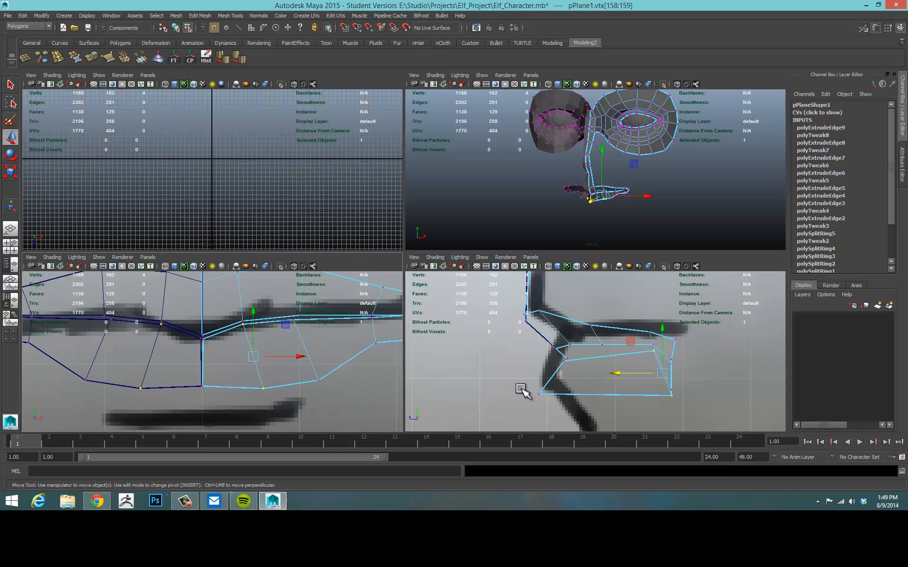
pyautogui.moveTo(629, 375); pyautogui.dragTo(558, 398)
pyautogui.click(584, 395)
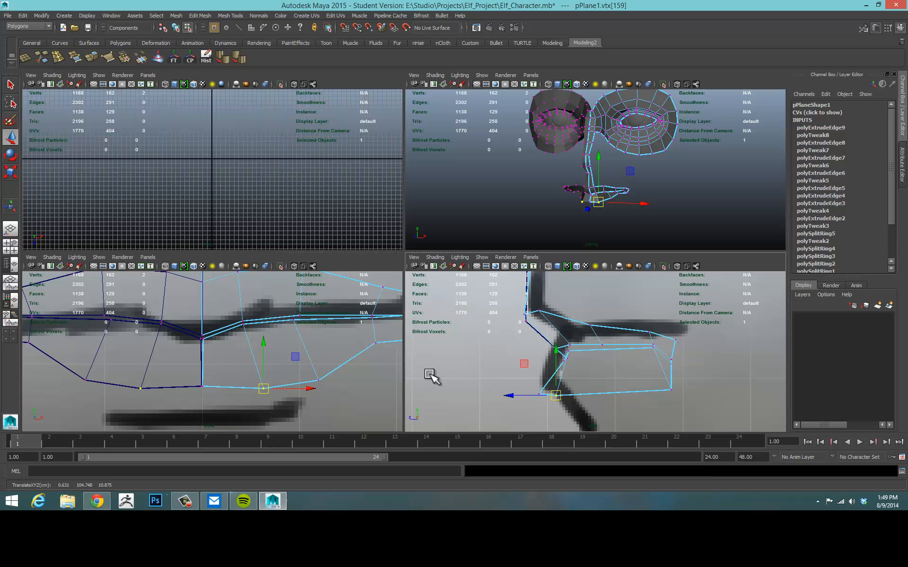
# Bring the lower lip's middle vertex column forward in the side view and shift its bottom vertex further forward
pyautogui.click(292, 319)
pyautogui.keyDown('shift'); pyautogui.click(319, 380); pyautogui.keyUp('shift')
pyautogui.click(595, 371)
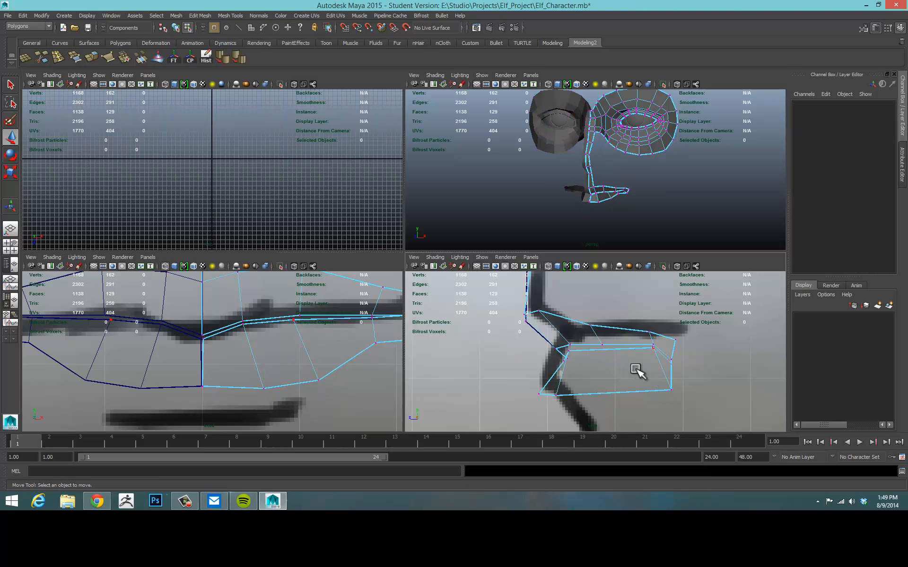
pyautogui.click(293, 319)
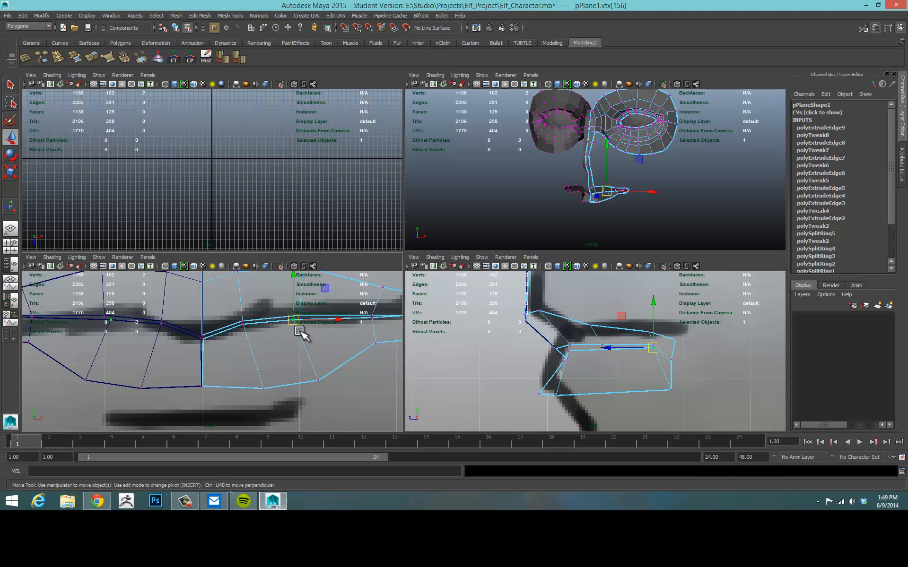
pyautogui.keyDown('shift'); pyautogui.click(319, 380); pyautogui.keyUp('shift')
pyautogui.moveTo(617, 371); pyautogui.dragTo(549, 371)
pyautogui.click(603, 390)
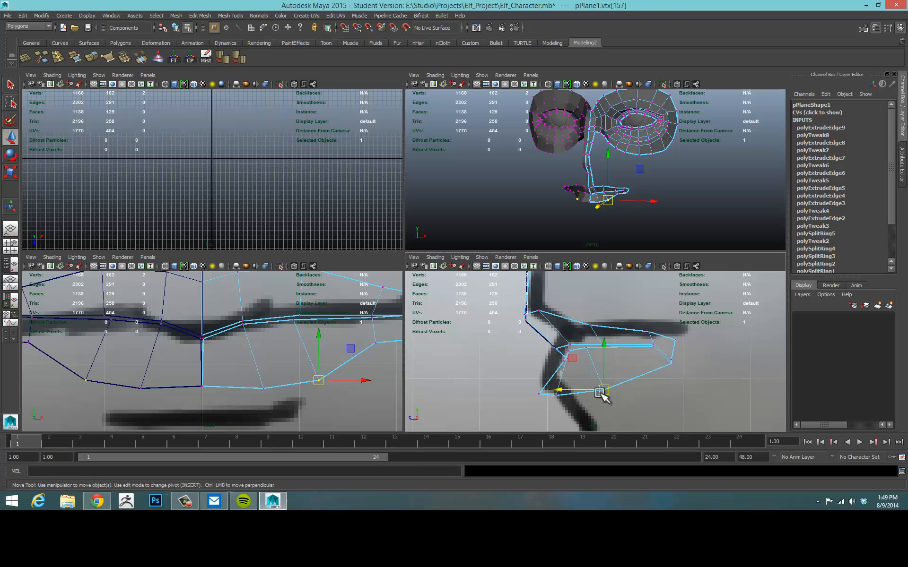
pyautogui.moveTo(603, 391); pyautogui.dragTo(585, 392)
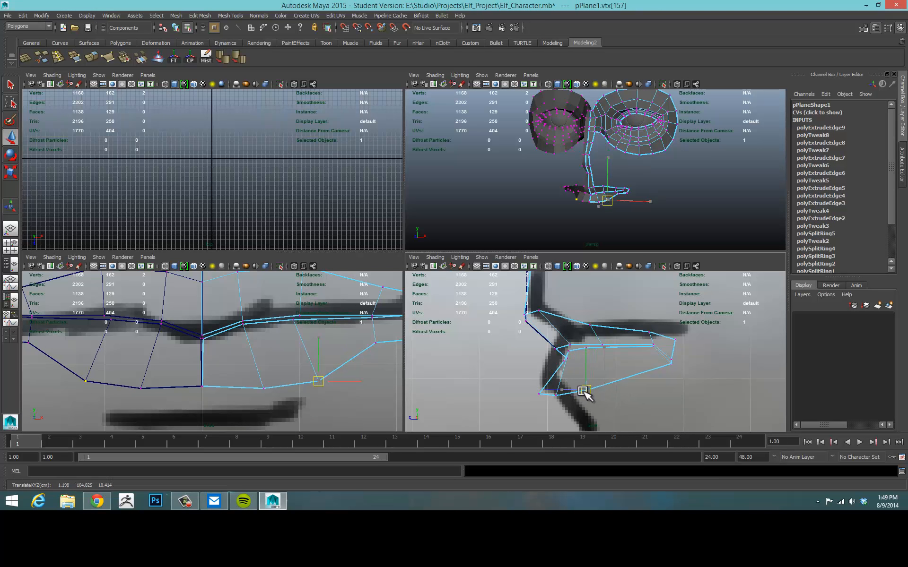
# Bring the lower lip's outer vertex column near the mouth corner partway forward in the side view
pyautogui.click(375, 320)
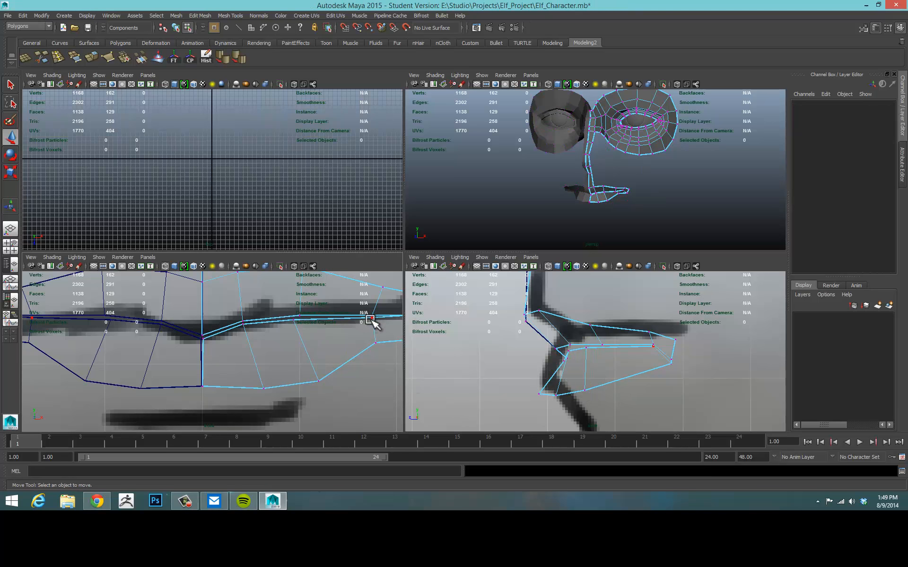
pyautogui.click(371, 319)
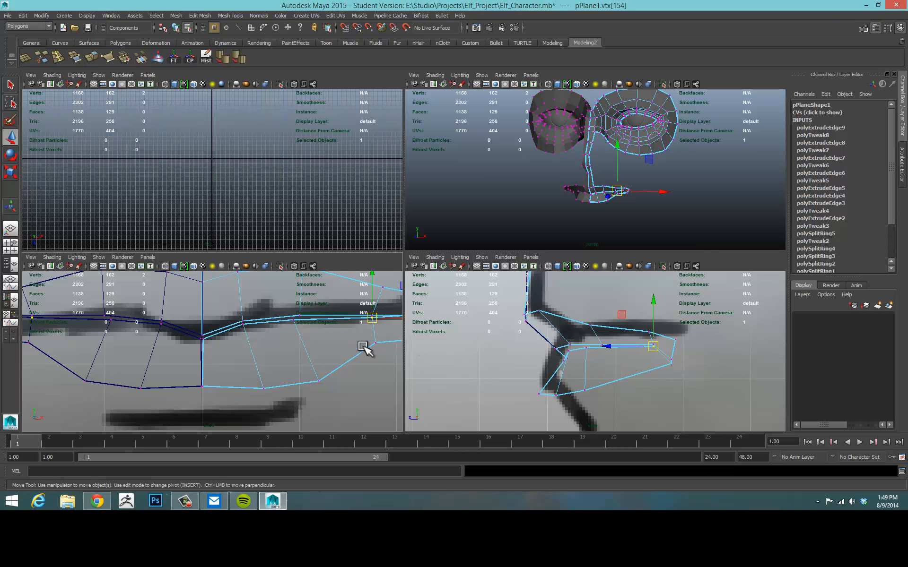
pyautogui.keyDown('shift'); pyautogui.click(375, 344); pyautogui.keyUp('shift')
pyautogui.moveTo(625, 355); pyautogui.dragTo(583, 355)
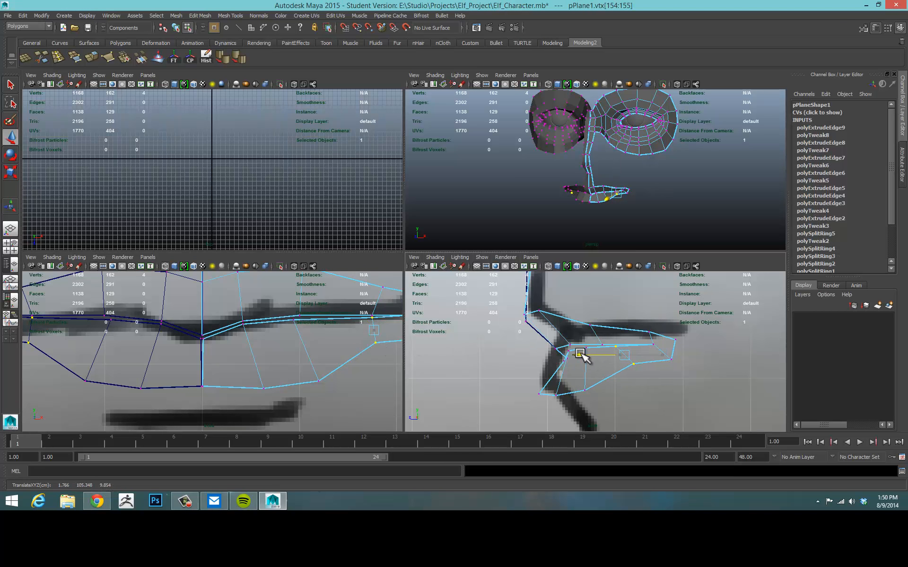
pyautogui.click(709, 241)
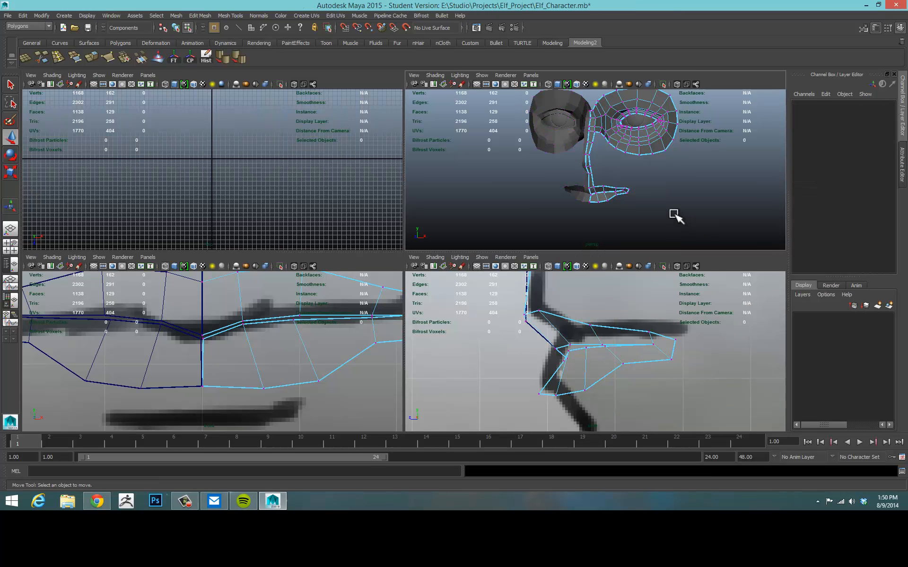
# Inspect the lower lip's curvature in the perspective view from several angles, both unsmoothed and with smooth preview
pyautogui.press('space')
pyautogui.keyDown('alt'); pyautogui.moveTo(668, 226); pyautogui.dragTo(539, 246); pyautogui.keyUp('alt')
pyautogui.keyDown('alt'); pyautogui.moveTo(619, 256); pyautogui.dragTo(686, 288, button='right'); pyautogui.keyUp('alt')
pyautogui.keyDown('alt'); pyautogui.moveTo(605, 316); pyautogui.dragTo(625, 318); pyautogui.keyUp('alt')
pyautogui.keyDown('alt'); pyautogui.moveTo(641, 286); pyautogui.dragTo(677, 237, button='middle'); pyautogui.keyUp('alt')
pyautogui.keyDown('alt'); pyautogui.moveTo(597, 275); pyautogui.dragTo(530, 281); pyautogui.keyUp('alt')
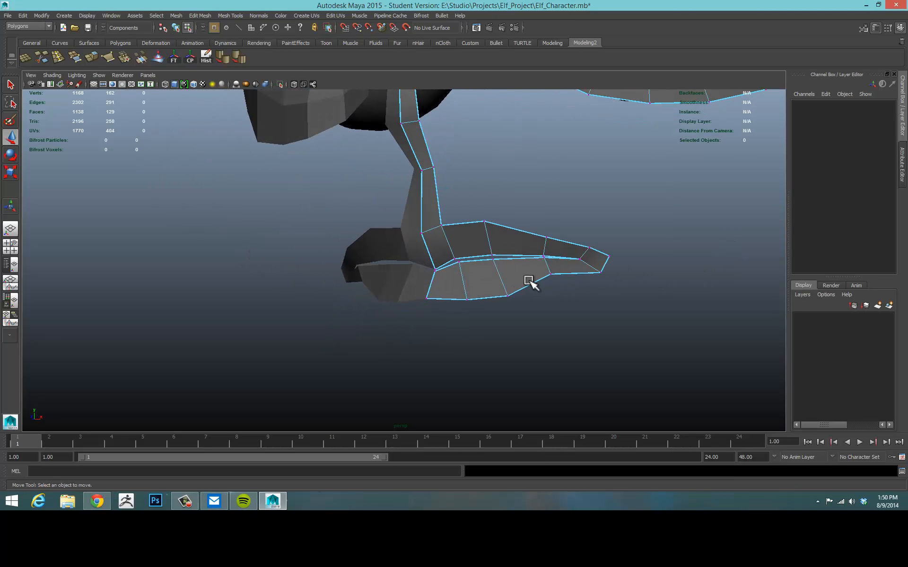
pyautogui.keyDown('alt'); pyautogui.moveTo(542, 351); pyautogui.dragTo(458, 338); pyautogui.keyUp('alt')
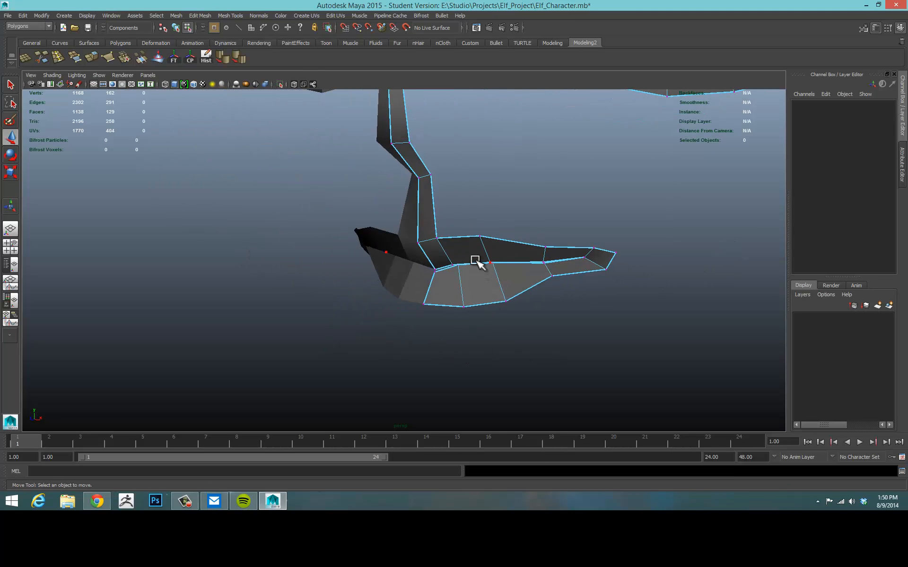
pyautogui.press('F8')
pyautogui.moveTo(520, 223)
pyautogui.keyDown('alt'); pyautogui.mouseDown()
pyautogui.moveTo(593, 194)
pyautogui.moveTo(545, 200)
pyautogui.moveTo(536, 217)
pyautogui.mouseUp(); pyautogui.keyUp('alt')
pyautogui.click(497, 244)
pyautogui.click(652, 353)
pyautogui.keyDown('alt'); pyautogui.moveTo(651, 353); pyautogui.dragTo(434, 323); pyautogui.keyUp('alt')
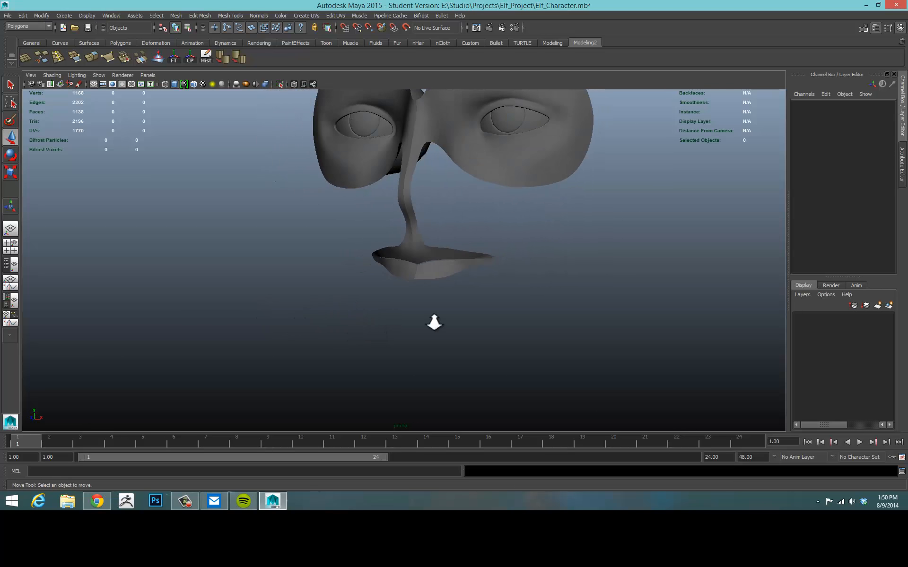
pyautogui.keyDown('alt'); pyautogui.moveTo(434, 323); pyautogui.dragTo(531, 314, button='right'); pyautogui.keyUp('alt')
pyautogui.keyDown('alt'); pyautogui.moveTo(531, 313); pyautogui.dragTo(490, 308); pyautogui.keyUp('alt')
pyautogui.keyDown('alt'); pyautogui.moveTo(490, 308); pyautogui.dragTo(473, 228, button='right'); pyautogui.keyUp('alt')
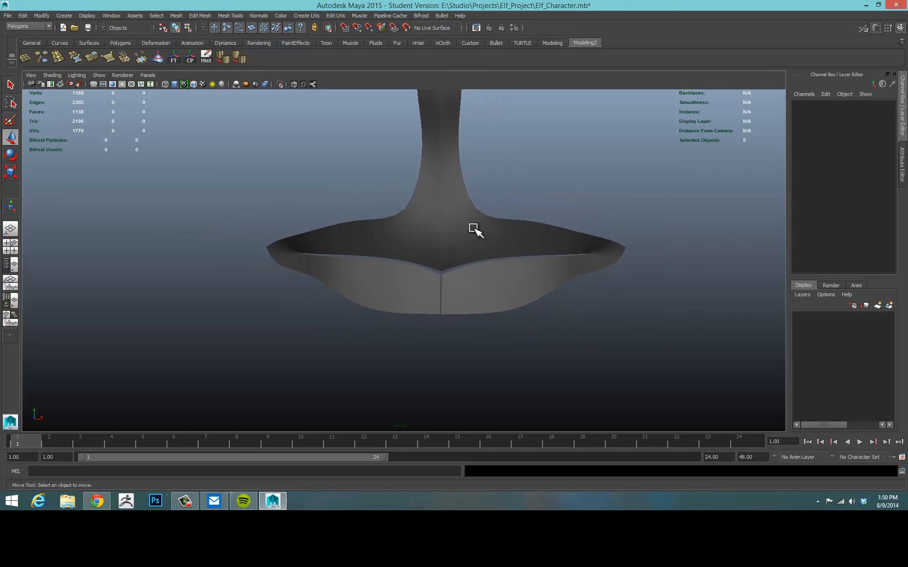
# Extrude the outer border edge loop around both lips and offset it outward slightly, about 0.076 in local Y
pyautogui.click(474, 229)
pyautogui.keyDown('alt'); pyautogui.moveTo(594, 294); pyautogui.dragTo(517, 264); pyautogui.keyUp('alt')
pyautogui.moveTo(494, 222); pyautogui.dragTo(492, 199, button='right')
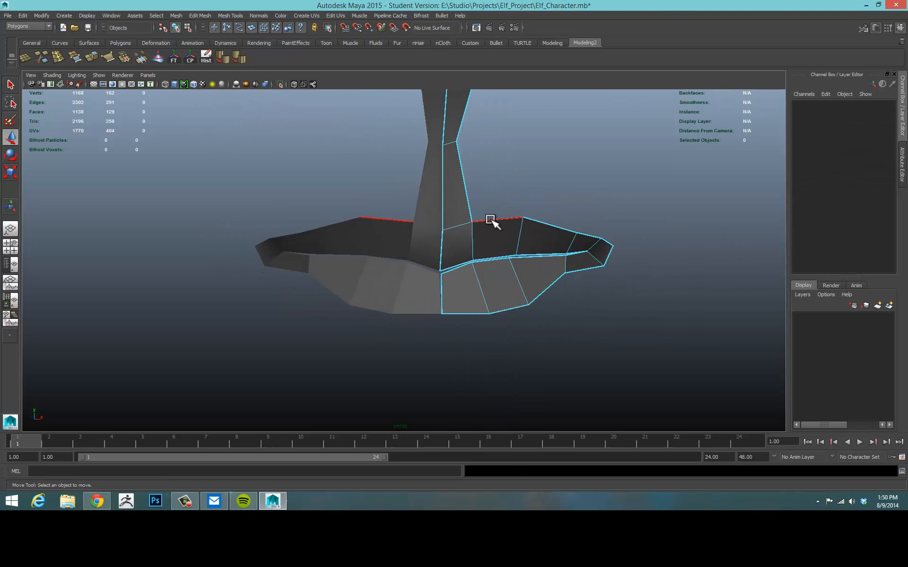
pyautogui.click(490, 222)
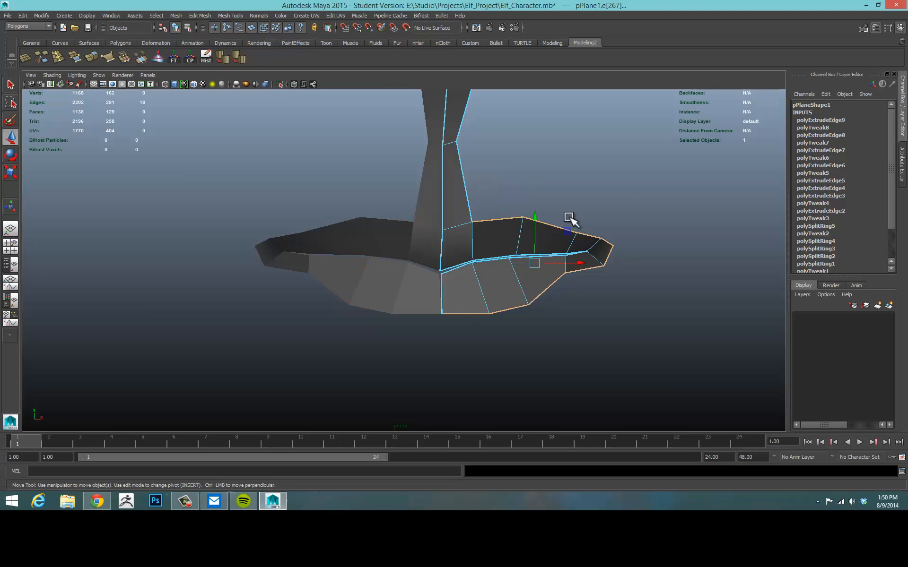
pyautogui.keyDown('alt'); pyautogui.moveTo(544, 350); pyautogui.dragTo(522, 344); pyautogui.keyUp('alt')
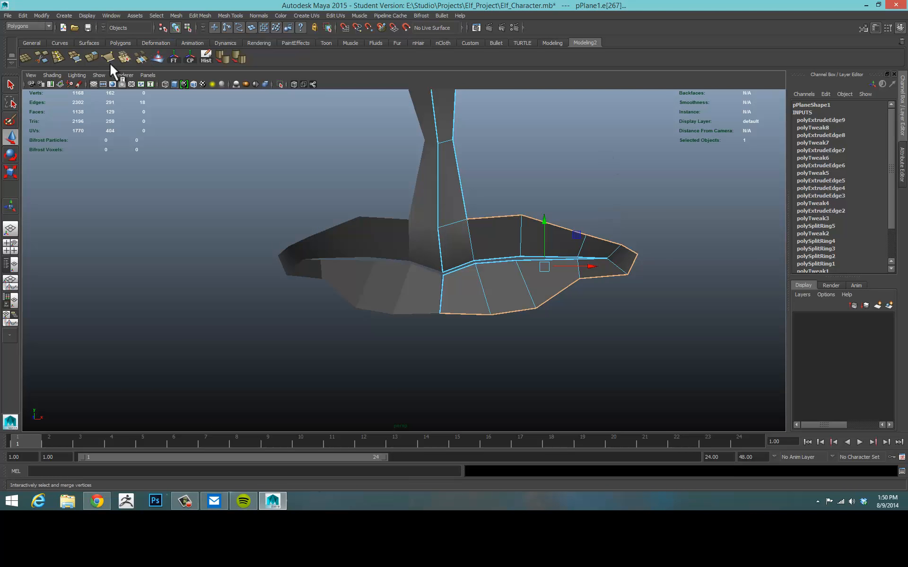
pyautogui.click(94, 57)
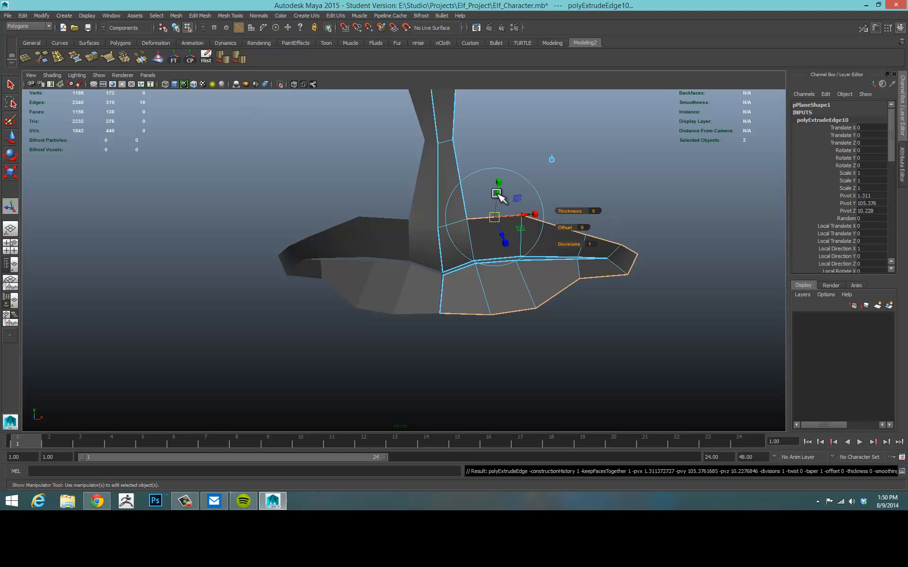
pyautogui.moveTo(497, 193); pyautogui.dragTo(497, 189)
pyautogui.keyDown('alt'); pyautogui.moveTo(530, 257); pyautogui.dragTo(546, 262); pyautogui.keyUp('alt')
pyautogui.keyDown('alt'); pyautogui.moveTo(526, 257); pyautogui.dragTo(476, 240, button='right'); pyautogui.keyUp('alt')
pyautogui.moveTo(518, 194)
pyautogui.keyDown('alt'); pyautogui.mouseDown()
pyautogui.moveTo(454, 217)
pyautogui.moveTo(507, 185)
pyautogui.mouseUp(); pyautogui.keyUp('alt')
pyautogui.keyDown('alt'); pyautogui.moveTo(350, 282); pyautogui.dragTo(333, 274); pyautogui.keyUp('alt')
pyautogui.keyDown('alt'); pyautogui.moveTo(490, 286); pyautogui.dragTo(407, 199, button='middle'); pyautogui.keyUp('alt')
pyautogui.keyDown('alt'); pyautogui.moveTo(539, 158); pyautogui.dragTo(503, 211); pyautogui.keyUp('alt')
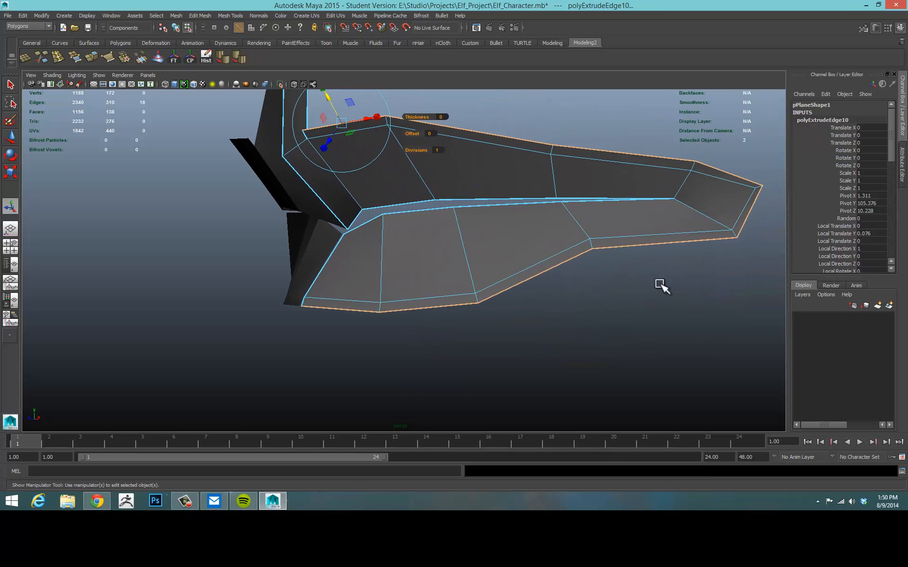
pyautogui.keyDown('alt'); pyautogui.moveTo(286, 249); pyautogui.dragTo(543, 180); pyautogui.keyUp('alt')
pyautogui.click(543, 180)
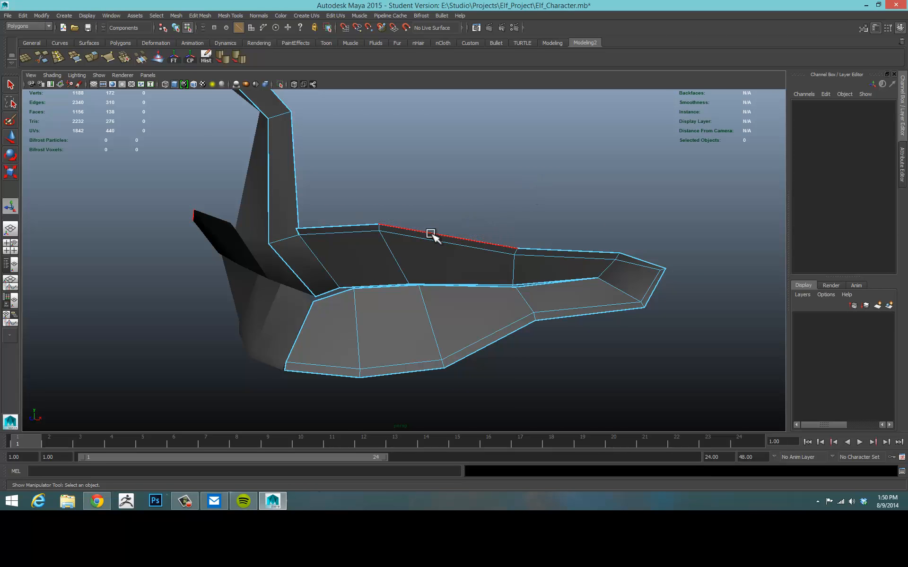
# In the front view, align the upper lip's three new border vertices nearest the centre with the inner loop's columns
pyautogui.press('space')
pyautogui.press('space')
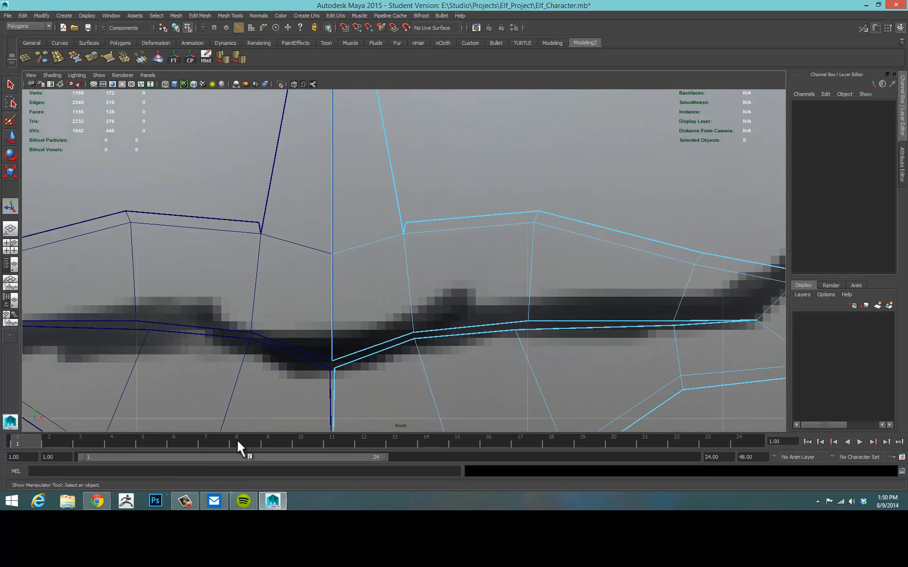
pyautogui.moveTo(421, 222); pyautogui.dragTo(402, 211, button='right')
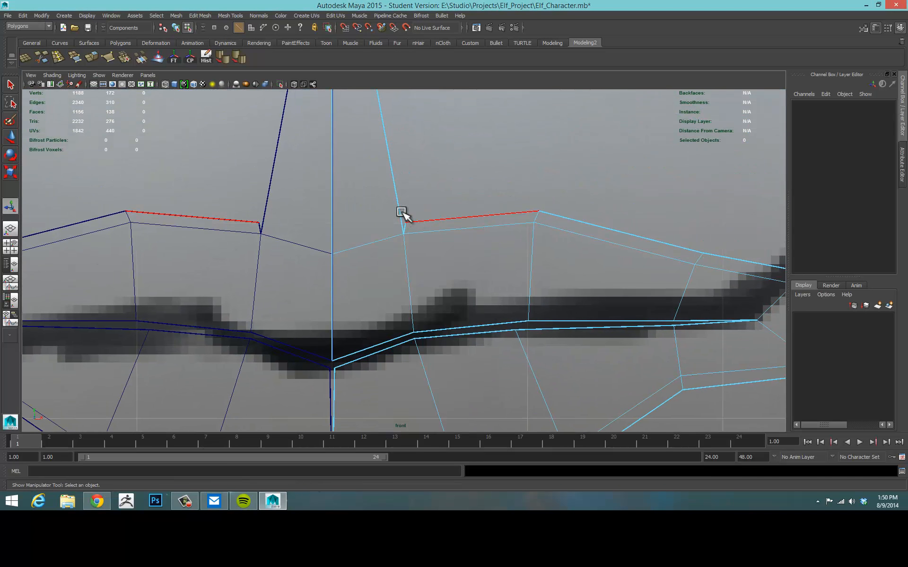
pyautogui.press('w')
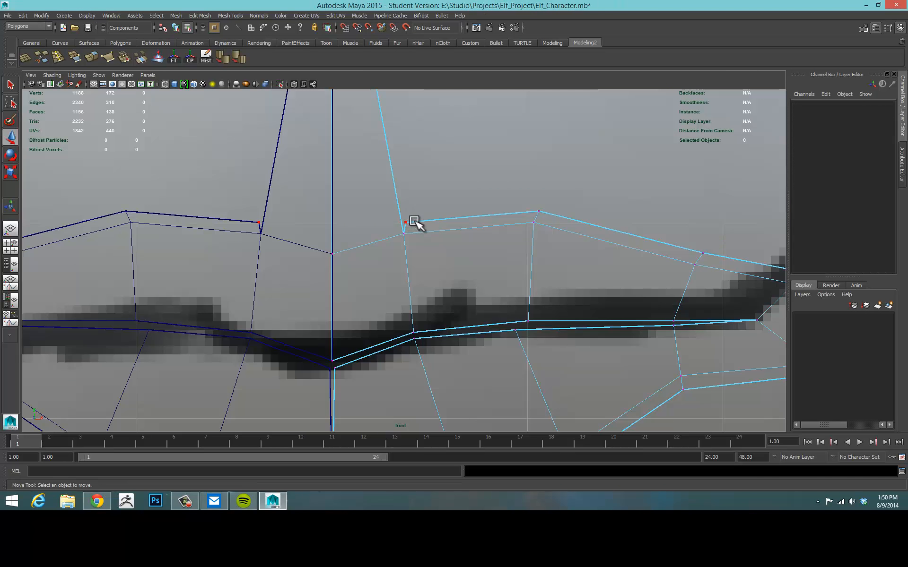
pyautogui.moveTo(391, 225); pyautogui.dragTo(403, 224)
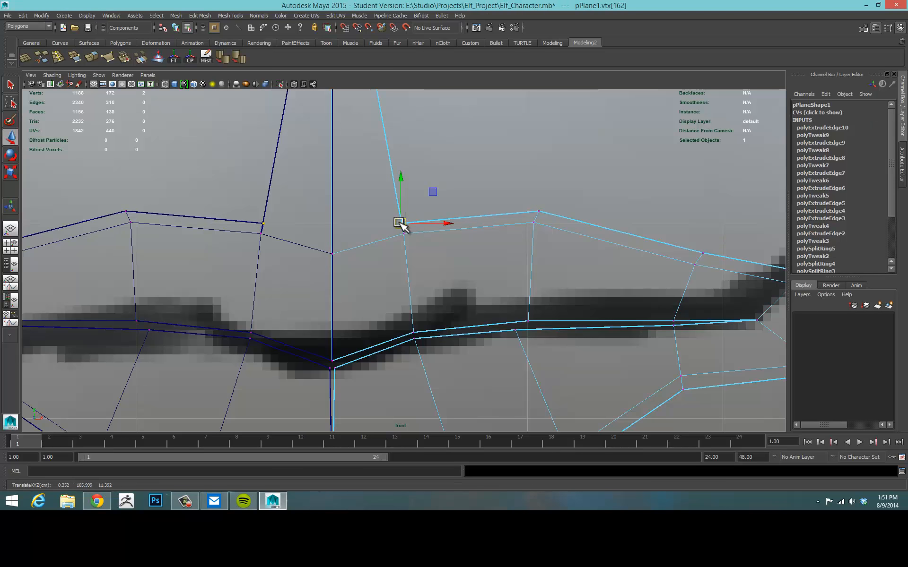
pyautogui.moveTo(543, 214); pyautogui.dragTo(571, 228)
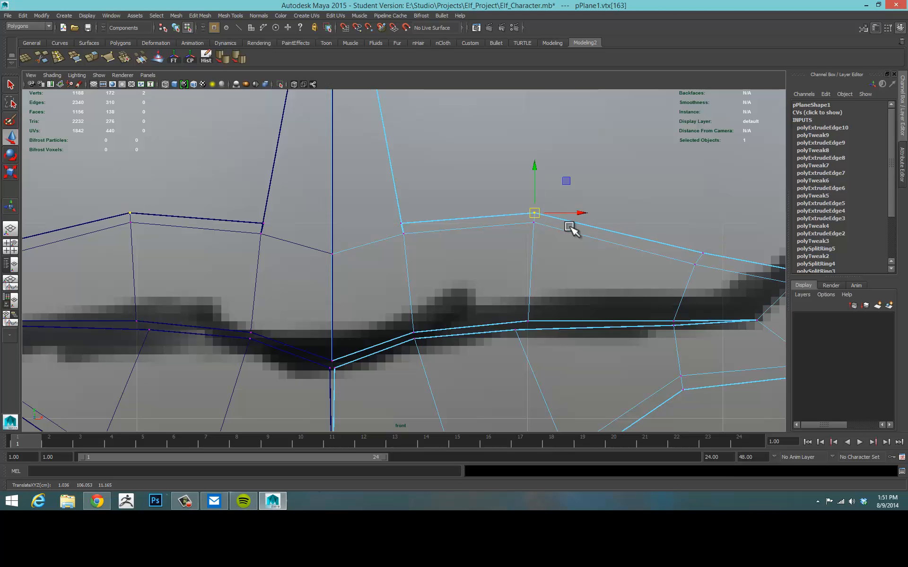
pyautogui.click(702, 253)
pyautogui.moveTo(703, 253); pyautogui.dragTo(698, 255)
# Pull the two outermost border vertices at the mouth corner outward and adjust the border vertices on either side of them
pyautogui.press('space')
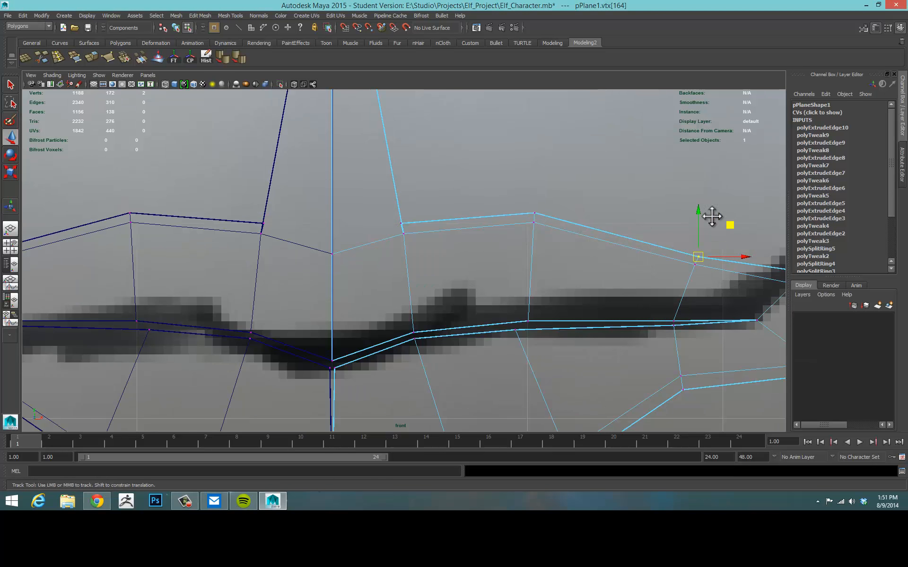
pyautogui.keyDown('alt'); pyautogui.moveTo(713, 215); pyautogui.dragTo(492, 146, button='middle'); pyautogui.keyUp('alt')
pyautogui.click(565, 195)
pyautogui.moveTo(566, 195); pyautogui.dragTo(564, 196)
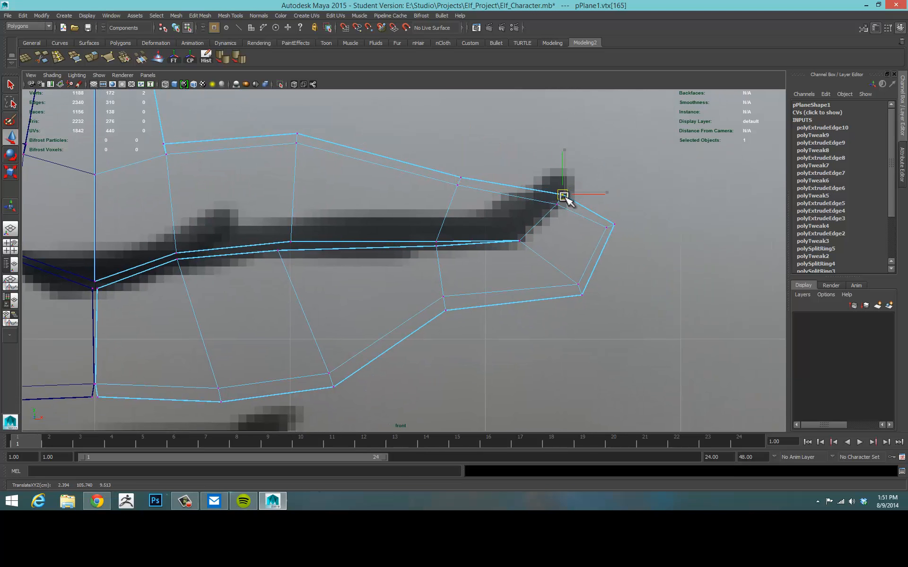
pyautogui.click(615, 225)
pyautogui.moveTo(619, 226); pyautogui.dragTo(644, 217)
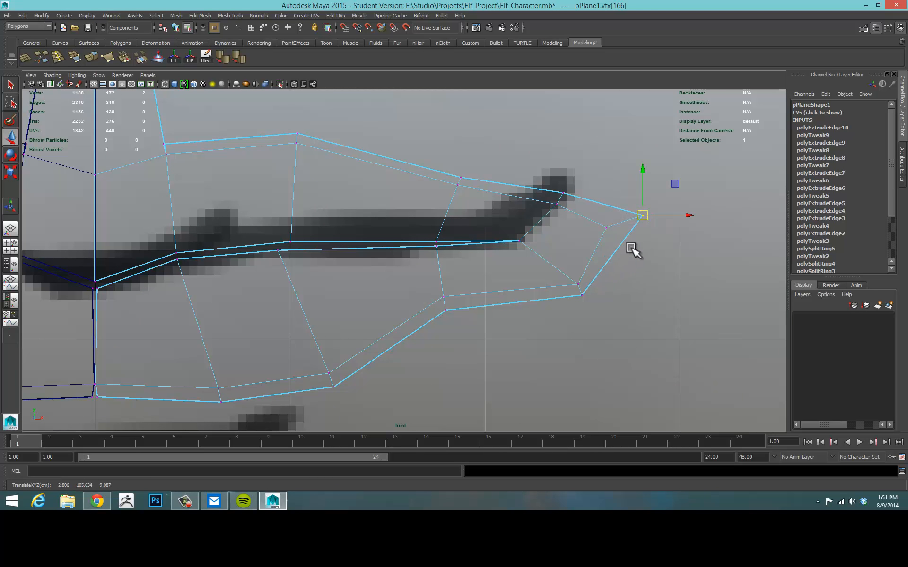
pyautogui.click(581, 294)
pyautogui.moveTo(580, 294); pyautogui.dragTo(613, 325)
pyautogui.click(445, 312)
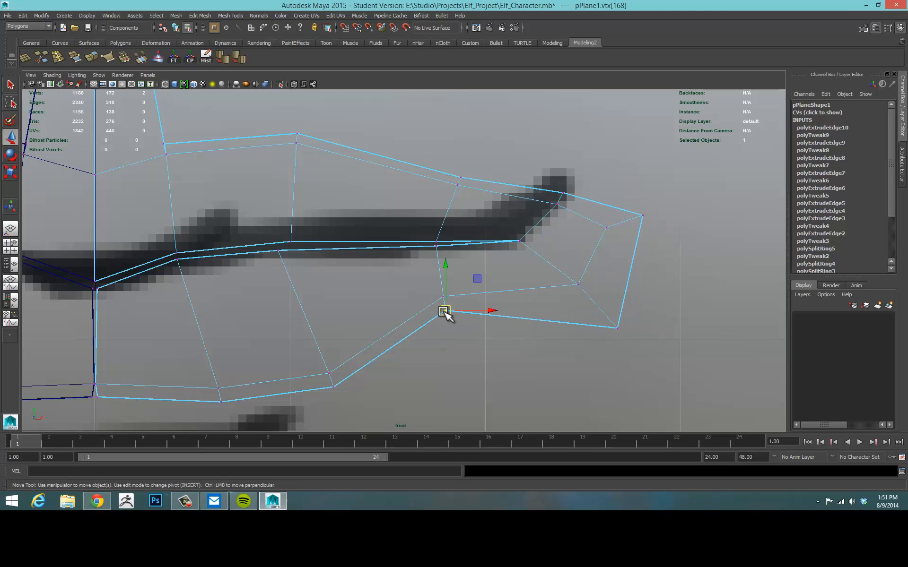
pyautogui.moveTo(444, 312); pyautogui.dragTo(443, 309)
# Lower the lower lip's bottom vertices from the centre outward in the front view to round its outline toward the sketch line
pyautogui.keyDown('alt'); pyautogui.click(420, 396); pyautogui.keyUp('alt')
pyautogui.keyDown('alt'); pyautogui.moveTo(577, 368); pyautogui.dragTo(437, 326, button='right'); pyautogui.keyUp('alt')
pyautogui.keyDown('alt'); pyautogui.moveTo(439, 318); pyautogui.dragTo(471, 307, button='middle'); pyautogui.keyUp('alt')
pyautogui.keyDown('alt'); pyautogui.moveTo(527, 307); pyautogui.dragTo(584, 303, button='right'); pyautogui.keyUp('alt')
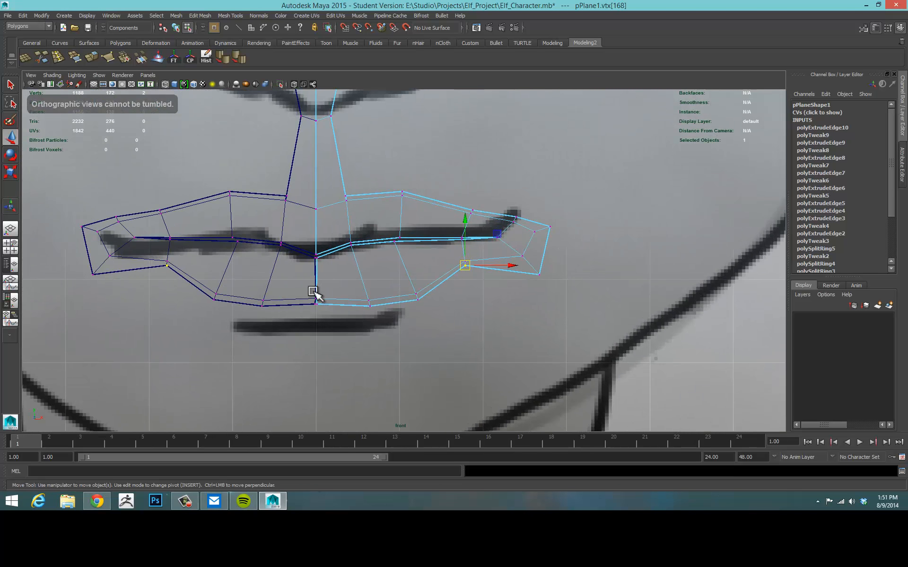
pyautogui.moveTo(324, 314); pyautogui.dragTo(324, 313)
pyautogui.moveTo(317, 266); pyautogui.dragTo(313, 279)
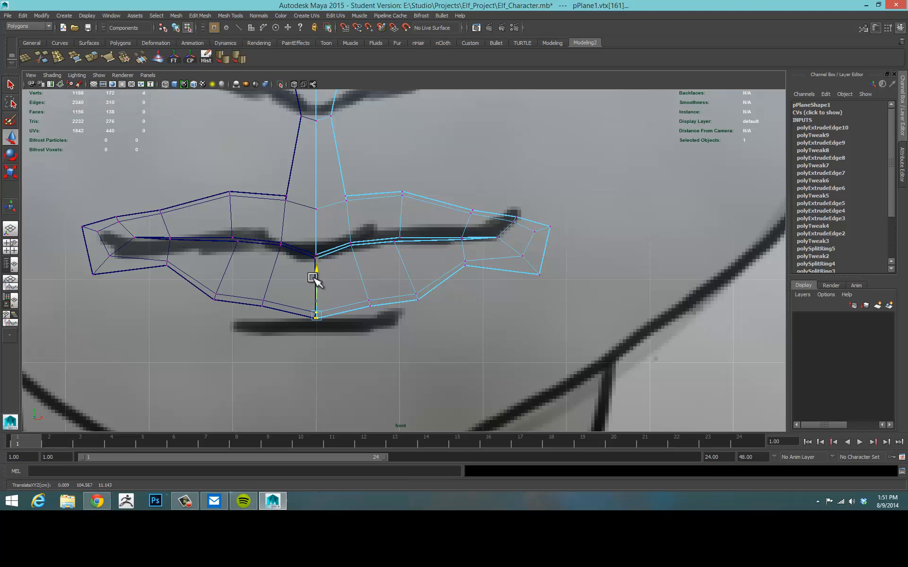
pyautogui.click(369, 305)
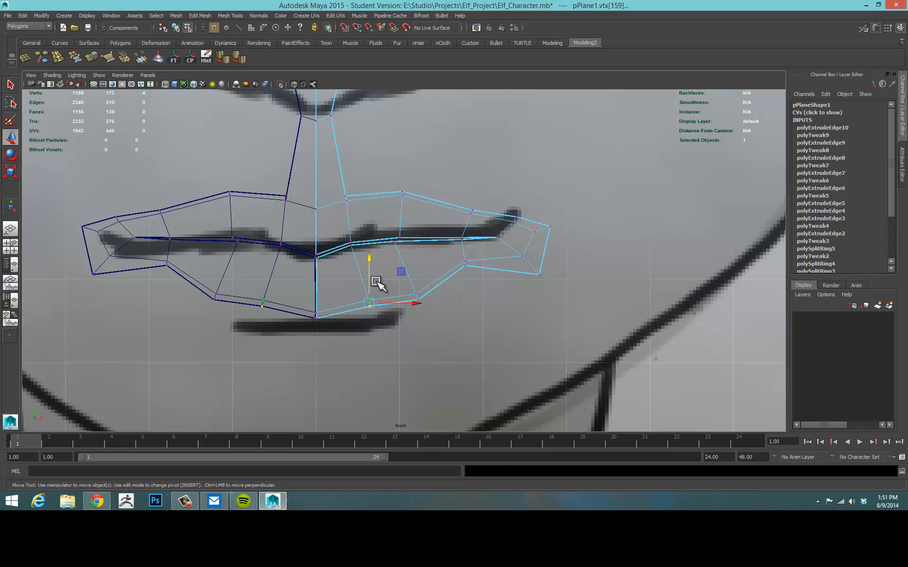
pyautogui.moveTo(369, 264); pyautogui.dragTo(405, 307)
pyautogui.moveTo(416, 259); pyautogui.dragTo(415, 266)
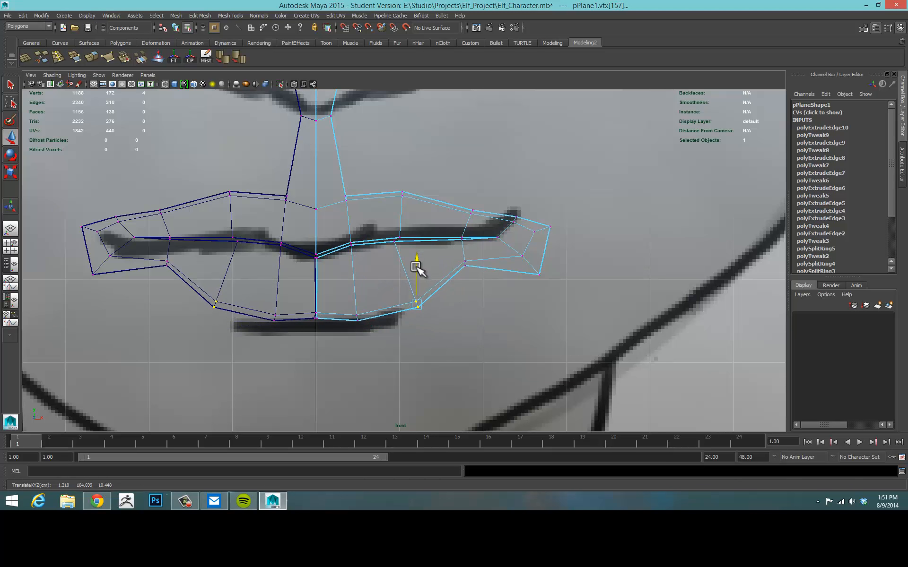
pyautogui.click(466, 267)
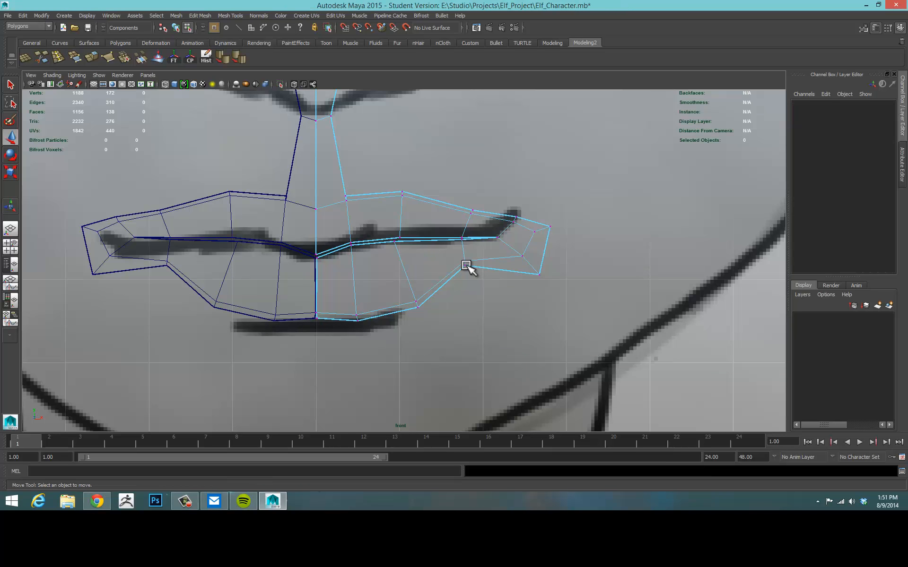
pyautogui.click(466, 265)
pyautogui.moveTo(466, 245); pyautogui.dragTo(469, 270)
pyautogui.click(573, 267)
# Split the strip above the upper lip from its centre edge to the new border corner, and merge the overlapping vertices there
pyautogui.press('space')
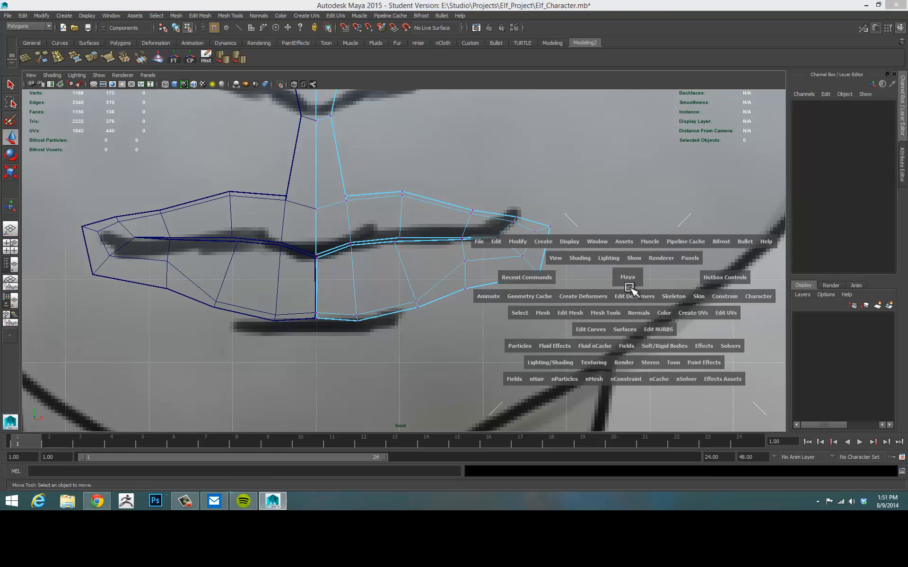
pyautogui.press('space')
pyautogui.keyDown('alt'); pyautogui.moveTo(655, 233); pyautogui.dragTo(657, 213); pyautogui.keyUp('alt')
pyautogui.keyDown('alt'); pyautogui.moveTo(499, 260); pyautogui.dragTo(539, 296, button='middle'); pyautogui.keyUp('alt')
pyautogui.scroll(5, 573, 261)
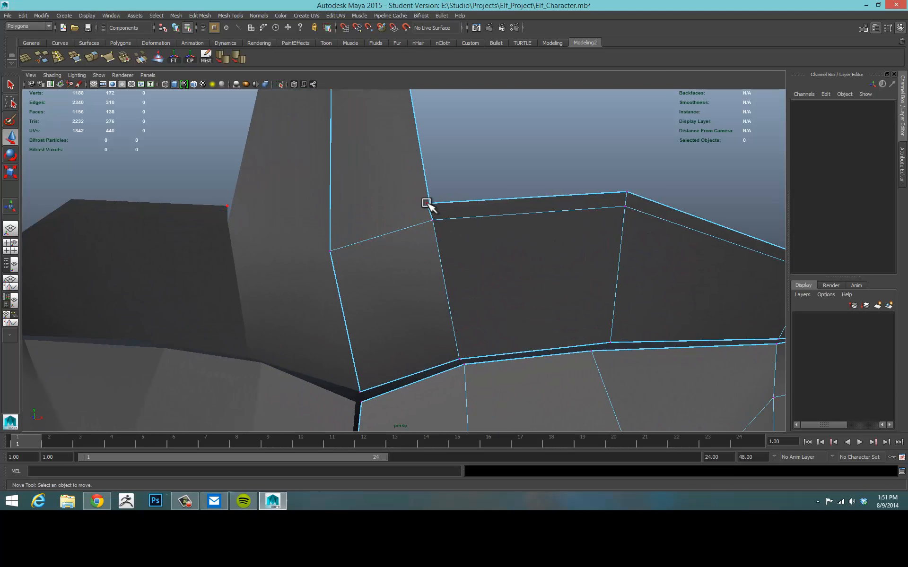
pyautogui.click(427, 203)
pyautogui.keyDown('alt'); pyautogui.moveTo(470, 202); pyautogui.dragTo(487, 211, button='middle'); pyautogui.keyUp('alt')
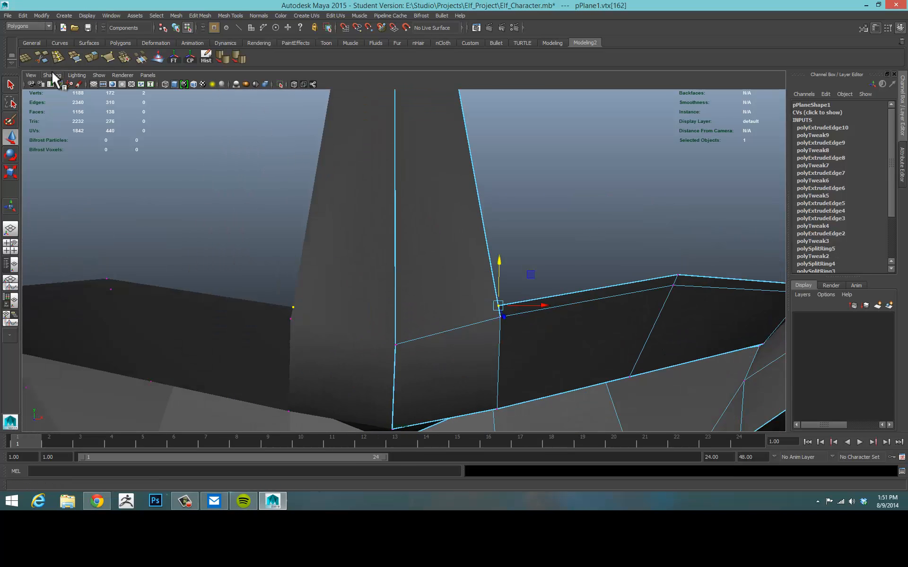
pyautogui.click(41, 56)
pyautogui.click(395, 324)
pyautogui.click(499, 305)
pyautogui.rightClick(586, 329)
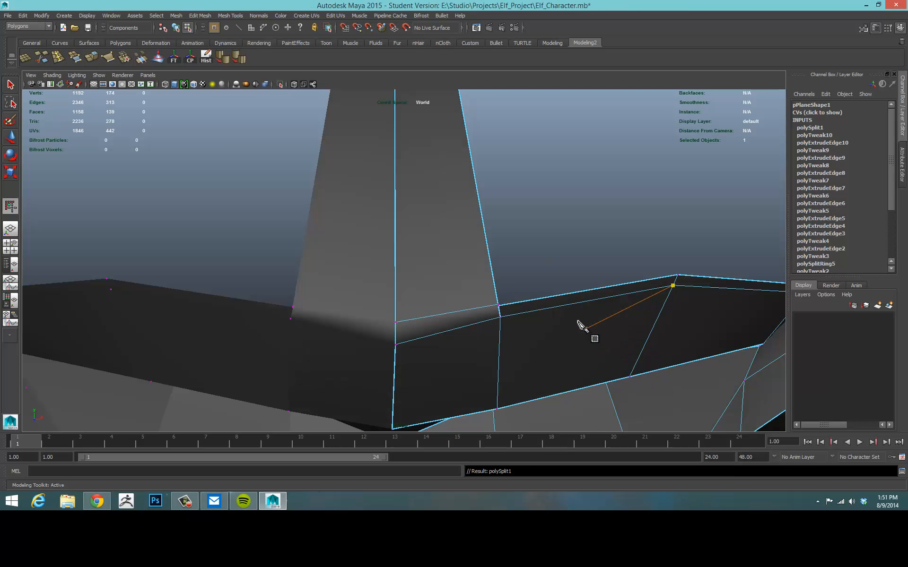
pyautogui.click(140, 59)
# Inspect the lips with smooth preview in the perspective view from the front and the side
pyautogui.keyDown('alt'); pyautogui.moveTo(509, 235); pyautogui.dragTo(375, 217); pyautogui.keyUp('alt')
pyautogui.keyDown('alt'); pyautogui.moveTo(367, 251); pyautogui.dragTo(385, 229); pyautogui.keyUp('alt')
pyautogui.press('w')
pyautogui.press('3')
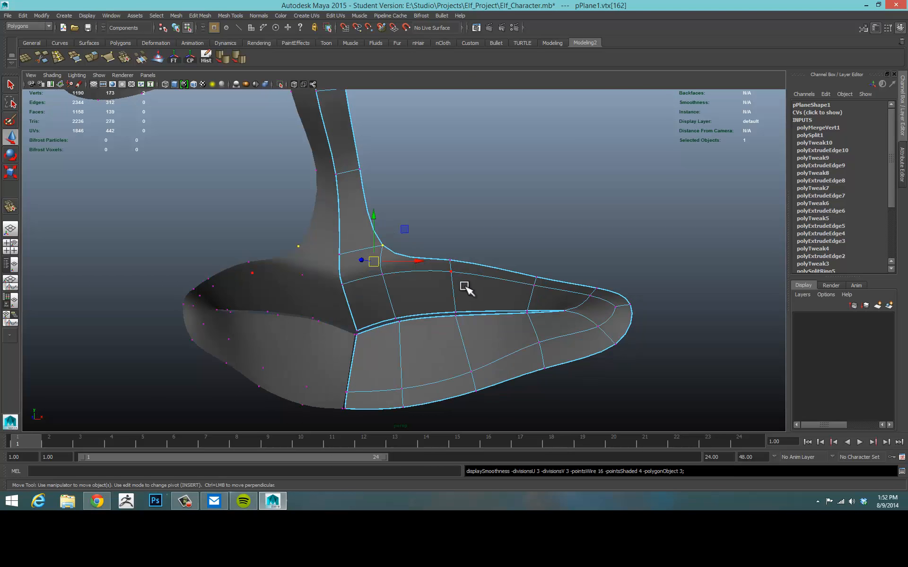
pyautogui.rightClick(469, 284)
pyautogui.moveTo(468, 283); pyautogui.dragTo(544, 246, button='right')
pyautogui.click(557, 240)
pyautogui.keyDown('alt'); pyautogui.moveTo(554, 237); pyautogui.dragTo(254, 237); pyautogui.keyUp('alt')
pyautogui.scroll(5, 421, 302)
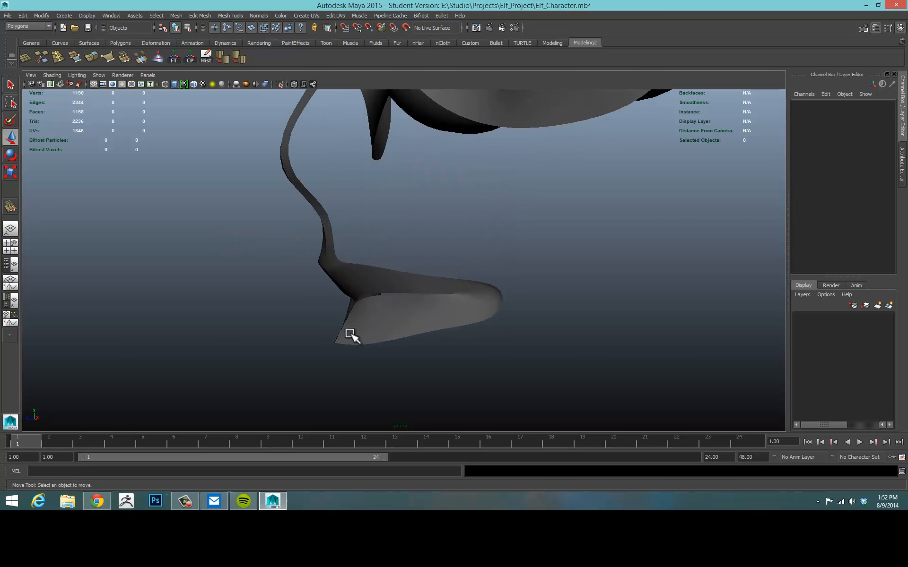
pyautogui.click(351, 336)
pyautogui.keyDown('alt'); pyautogui.moveTo(373, 347); pyautogui.dragTo(421, 350); pyautogui.keyUp('alt')
# Return to the unsmoothed mesh and extrude the lips' outer border loop outward by about 0.789 in local Y
pyautogui.press('1')
pyautogui.keyDown('alt'); pyautogui.moveTo(421, 349); pyautogui.dragTo(482, 261, button='middle'); pyautogui.keyUp('alt')
pyautogui.keyDown('alt'); pyautogui.moveTo(434, 322); pyautogui.dragTo(461, 322, button='right'); pyautogui.keyUp('alt')
pyautogui.keyDown('alt'); pyautogui.moveTo(461, 322); pyautogui.dragTo(468, 299); pyautogui.keyUp('alt')
pyautogui.keyDown('alt'); pyautogui.moveTo(427, 259); pyautogui.dragTo(426, 286); pyautogui.keyUp('alt')
pyautogui.moveTo(426, 285); pyautogui.dragTo(425, 260, button='right')
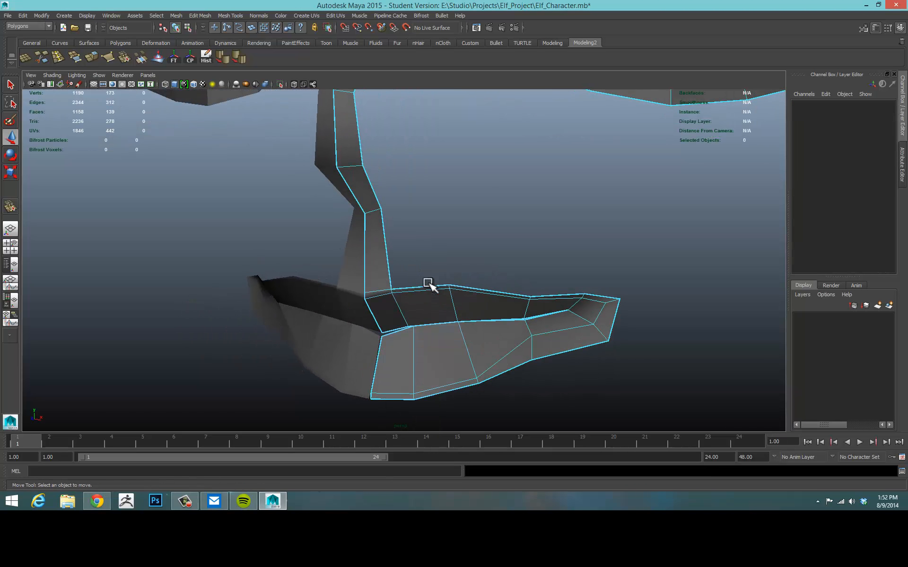
pyautogui.doubleClick(425, 286)
pyautogui.click(422, 286)
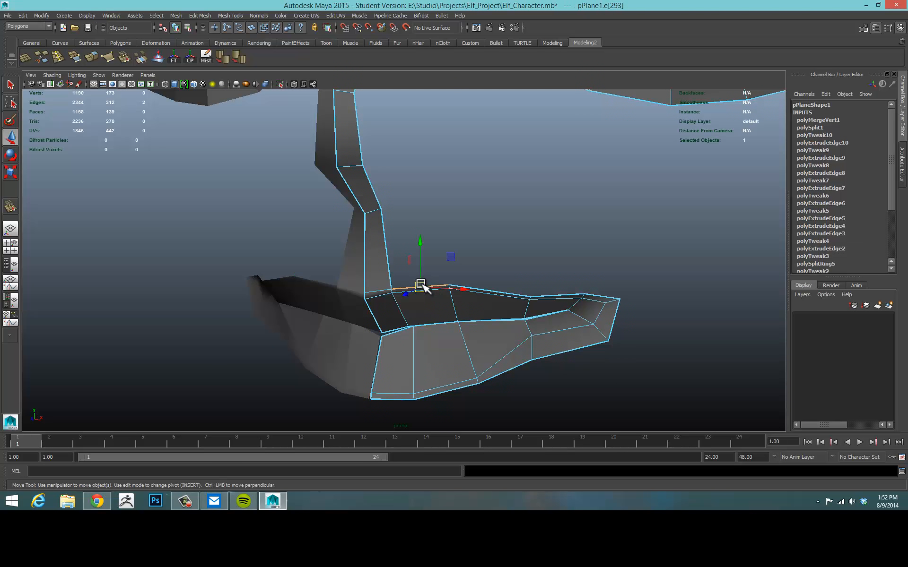
pyautogui.doubleClick(392, 399)
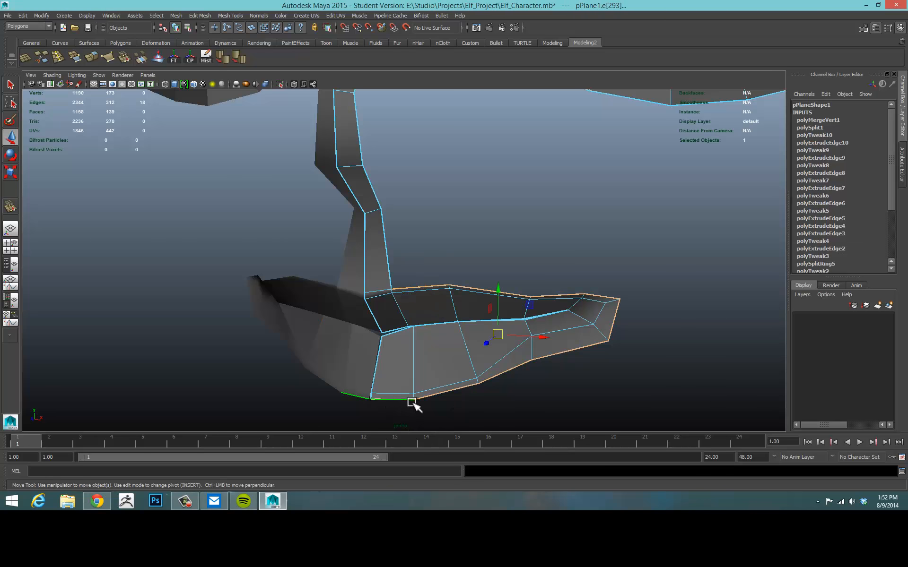
pyautogui.keyDown('alt'); pyautogui.moveTo(416, 404); pyautogui.dragTo(614, 369); pyautogui.keyUp('alt')
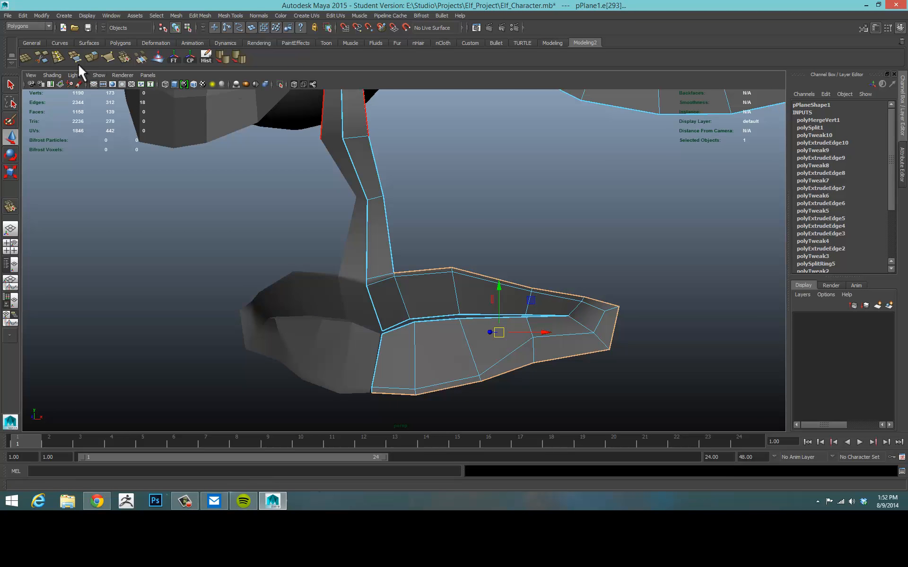
pyautogui.click(91, 57)
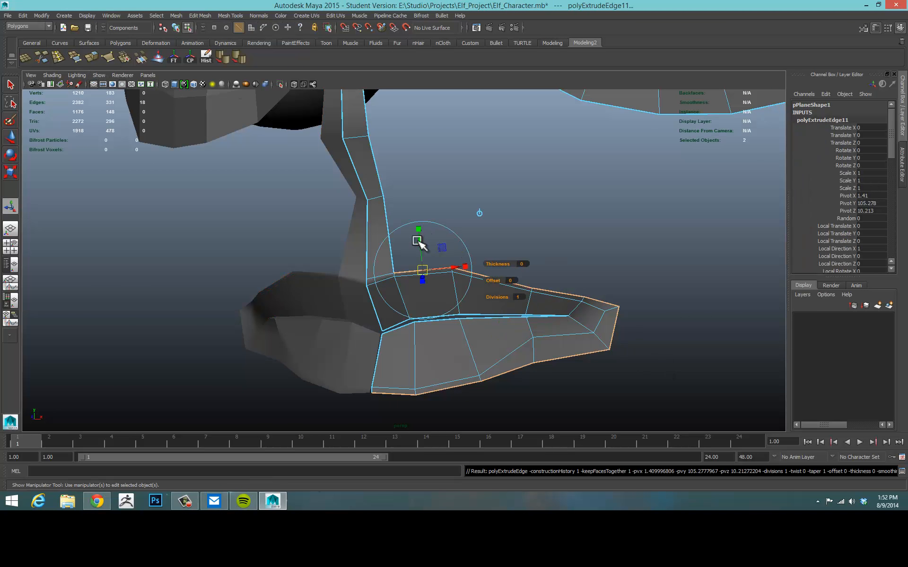
pyautogui.moveTo(418, 241); pyautogui.dragTo(433, 176)
pyautogui.moveTo(433, 177); pyautogui.dragTo(488, 198)
# In the front view, move the extruded ring's innermost top vertex onto the strip's vertex just below the nose
pyautogui.press('space')
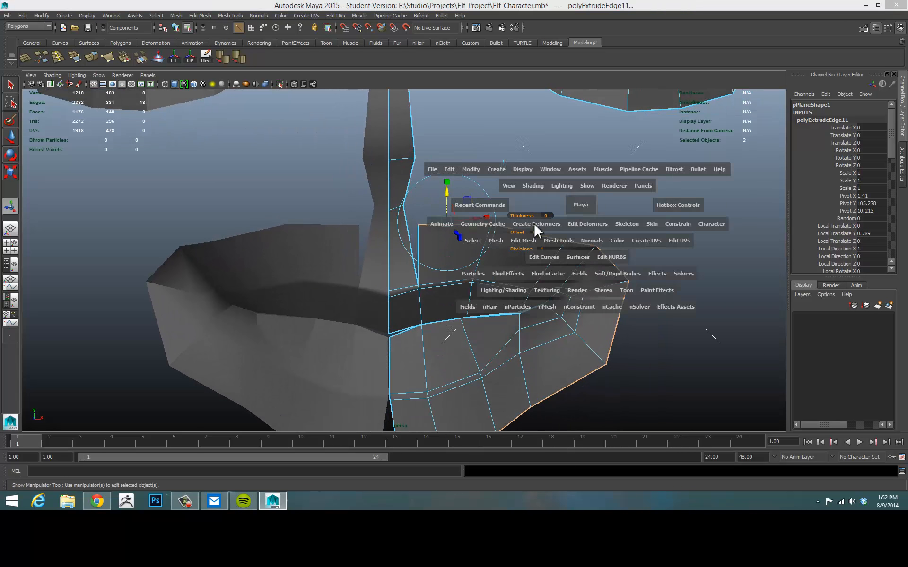
pyautogui.press('space')
pyautogui.keyDown('alt'); pyautogui.moveTo(336, 320); pyautogui.dragTo(355, 382, button='middle'); pyautogui.keyUp('alt')
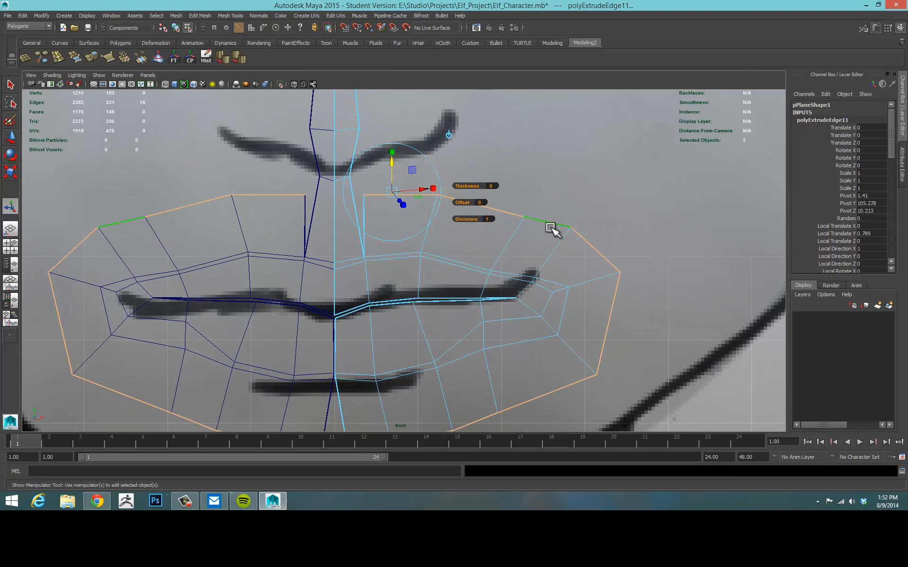
pyautogui.moveTo(548, 224); pyautogui.dragTo(506, 224, button='right')
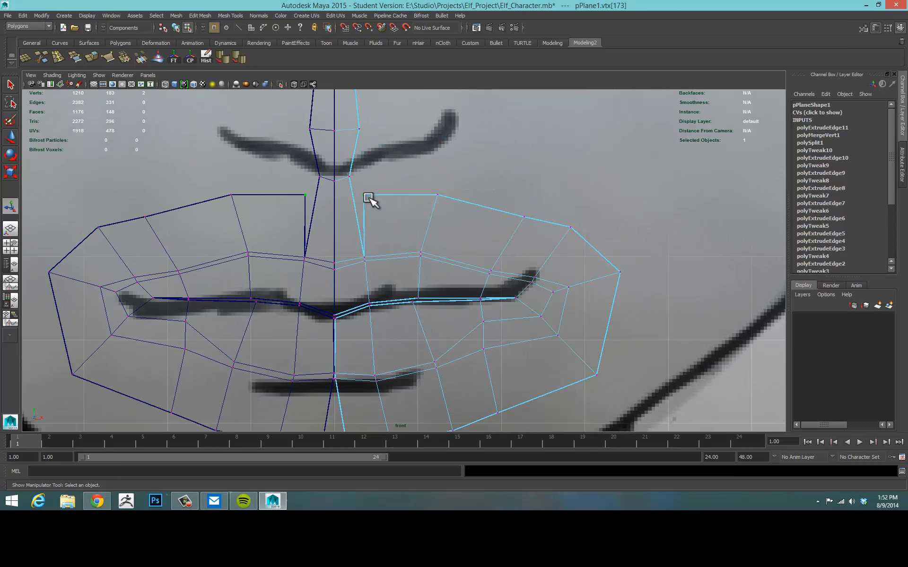
pyautogui.press('w')
pyautogui.moveTo(363, 194); pyautogui.dragTo(353, 182)
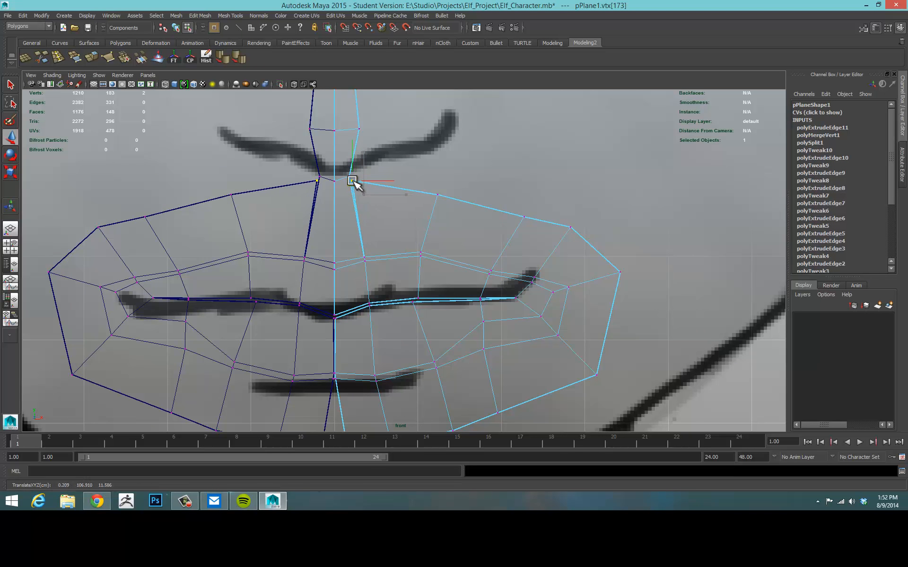
# In the front view, move the extruded ring's upper and outer corner vertices inward to tighten and even out the border above the upper lip
pyautogui.click(438, 194)
pyautogui.moveTo(439, 195); pyautogui.dragTo(430, 191)
pyautogui.click(523, 218)
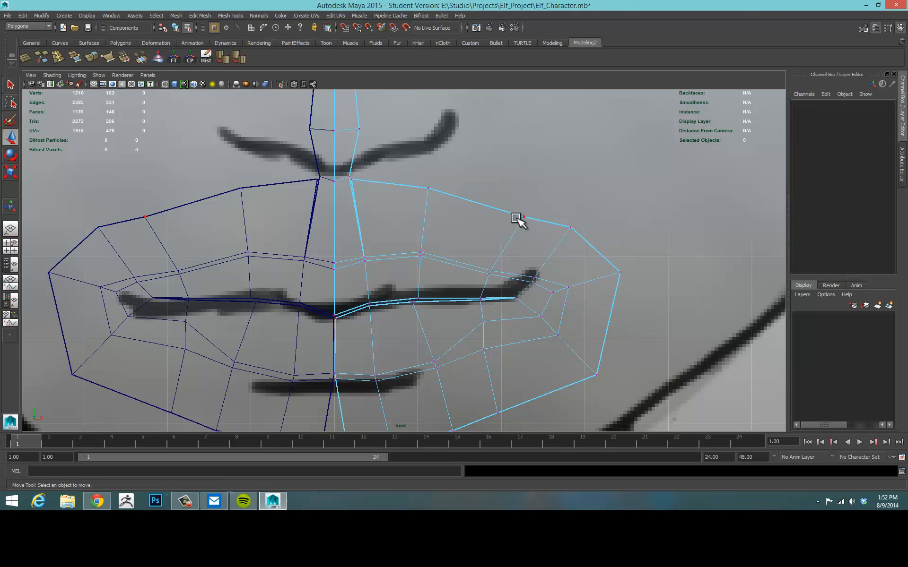
pyautogui.moveTo(525, 221); pyautogui.dragTo(493, 214)
pyautogui.click(428, 189)
pyautogui.moveTo(429, 189); pyautogui.dragTo(397, 180)
pyautogui.click(571, 227)
pyautogui.moveTo(571, 227); pyautogui.dragTo(542, 227)
pyautogui.click(620, 273)
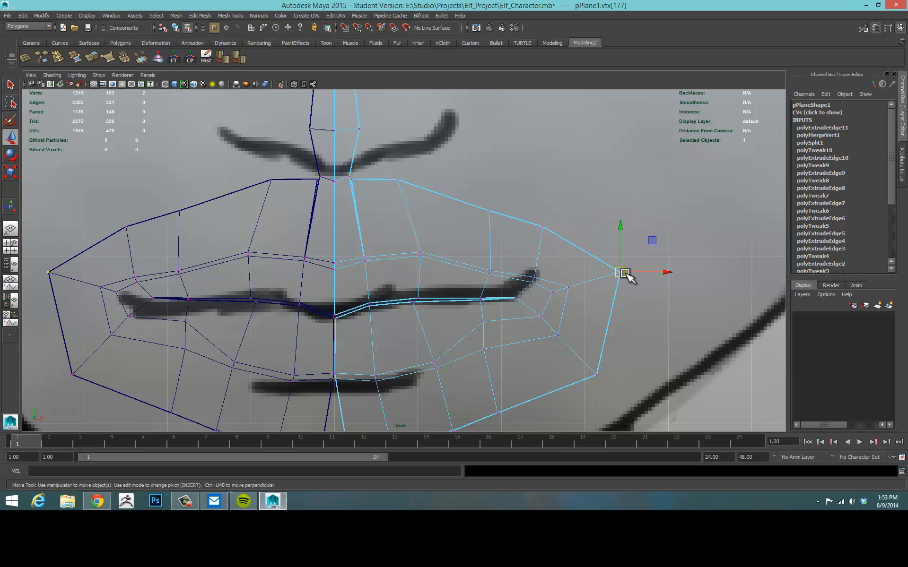
pyautogui.moveTo(619, 273); pyautogui.dragTo(600, 261)
# Raise the ring's lower border vertices closer to the lower lip in the front view, from the outer corner to the centre
pyautogui.keyDown('alt'); pyautogui.moveTo(643, 271); pyautogui.dragTo(670, 157, button='middle'); pyautogui.keyUp('alt')
pyautogui.click(604, 271)
pyautogui.moveTo(603, 270); pyautogui.dragTo(586, 254)
pyautogui.moveTo(498, 316); pyautogui.dragTo(505, 284)
pyautogui.click(459, 328)
pyautogui.moveTo(458, 327); pyautogui.dragTo(454, 310)
pyautogui.click(353, 337)
pyautogui.moveTo(353, 337); pyautogui.dragTo(345, 322)
pyautogui.click(398, 340)
pyautogui.moveTo(399, 340); pyautogui.dragTo(400, 316)
# In the side view, move the ring's lower border vertices back onto the sketched chin line and stagger the outer ones along a curve
pyautogui.press('space')
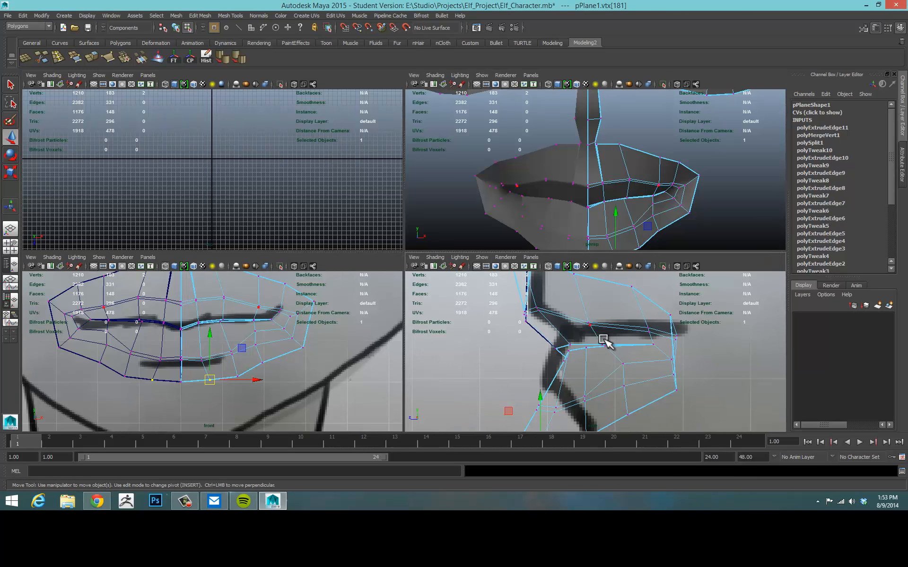
pyautogui.press('space')
pyautogui.moveTo(308, 350); pyautogui.dragTo(533, 280)
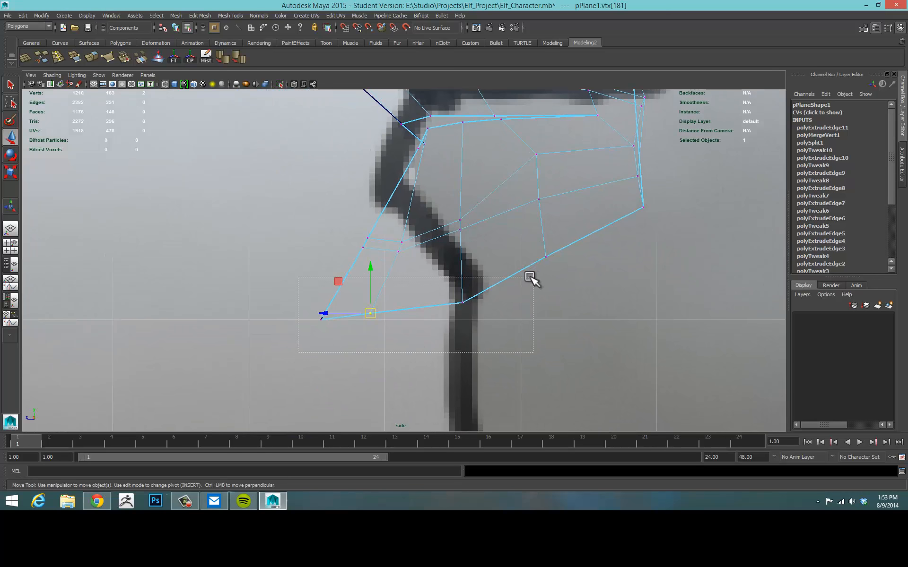
pyautogui.moveTo(348, 310); pyautogui.dragTo(481, 290)
pyautogui.moveTo(634, 282); pyautogui.dragTo(472, 313)
pyautogui.click(501, 314)
pyautogui.click(529, 305)
pyautogui.moveTo(530, 306); pyautogui.dragTo(504, 305)
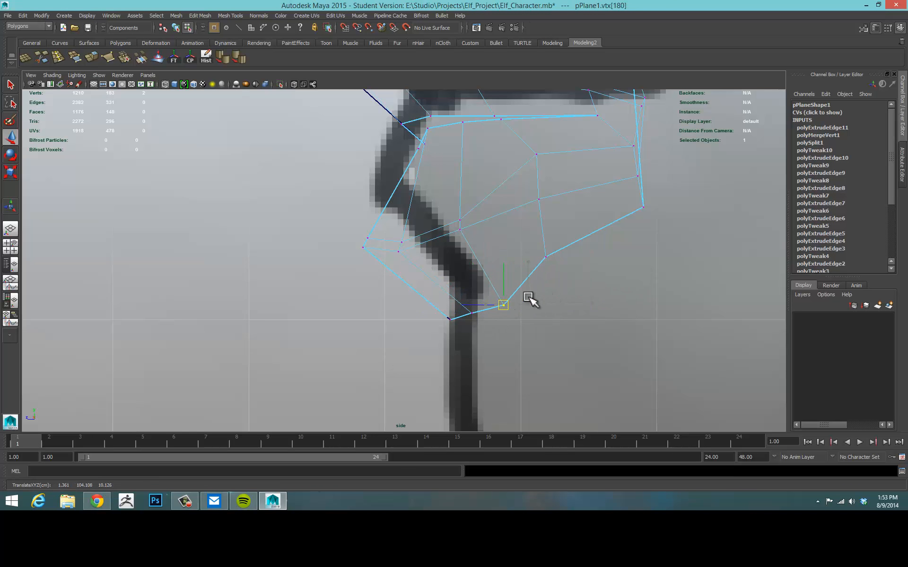
pyautogui.click(547, 257)
pyautogui.moveTo(553, 263); pyautogui.dragTo(557, 254)
pyautogui.keyDown('alt'); pyautogui.moveTo(614, 244); pyautogui.dragTo(447, 370, button='middle'); pyautogui.keyUp('alt')
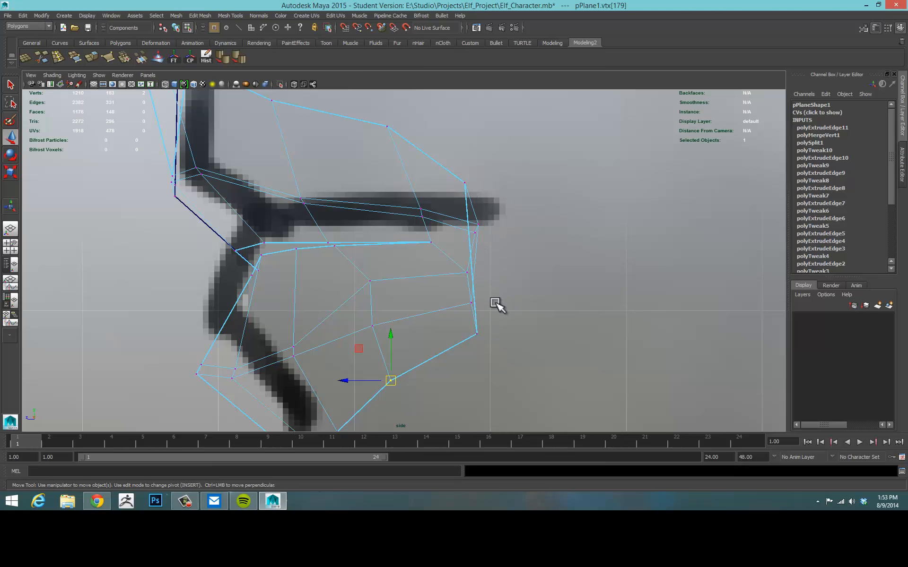
# Move the ring's two outermost vertices beside the mouth corner farther back in the side view
pyautogui.press('space')
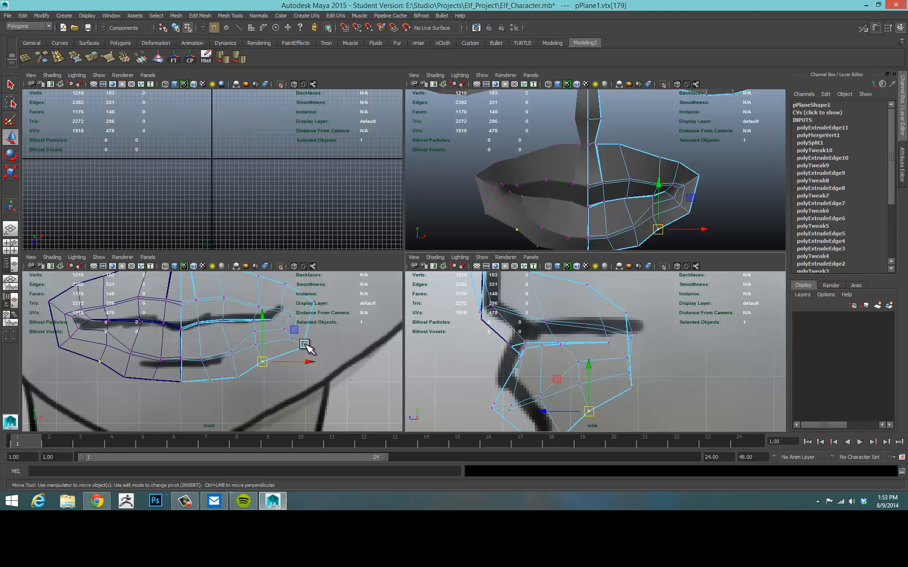
pyautogui.click(305, 344)
pyautogui.moveTo(590, 387); pyautogui.dragTo(608, 385)
pyautogui.click(314, 301)
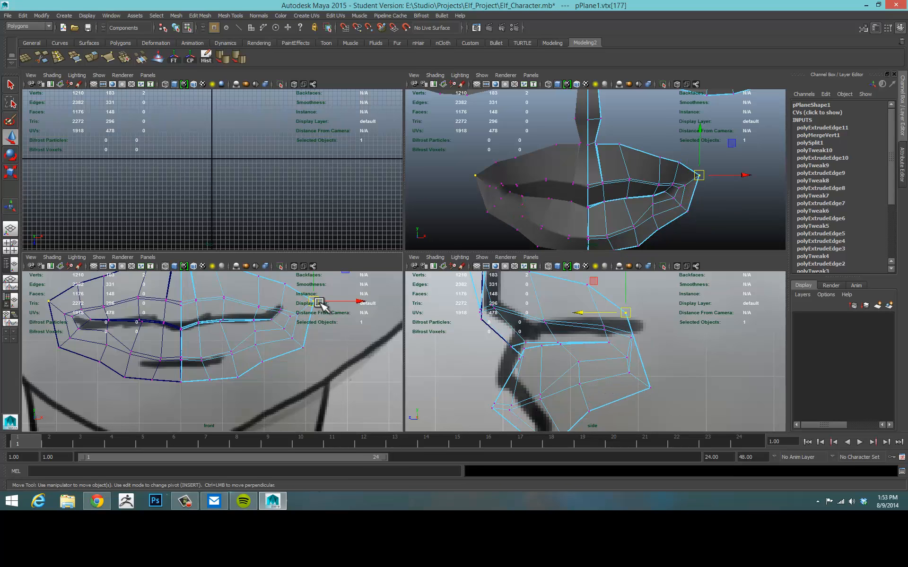
pyautogui.moveTo(584, 315); pyautogui.dragTo(614, 311)
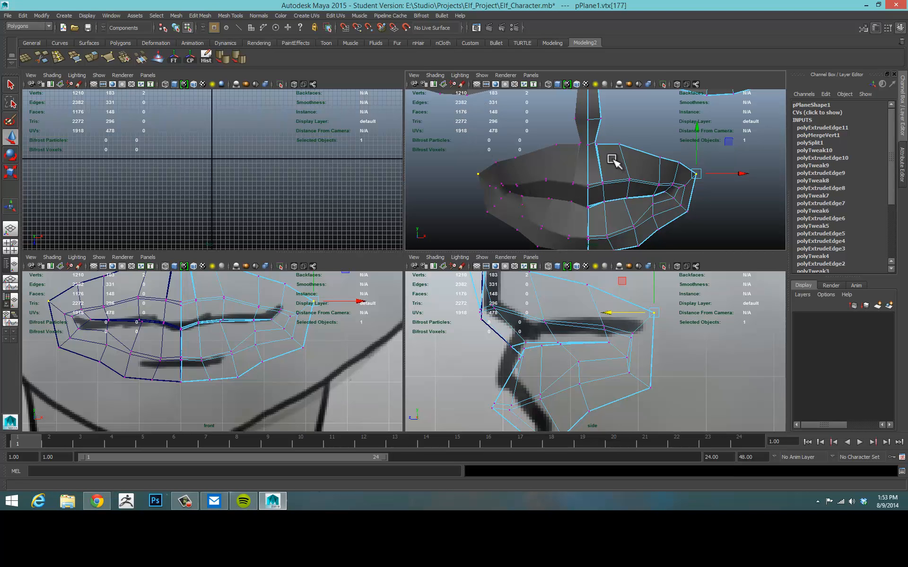
# Examine the eyes, nose strip and mouth together in the perspective view from several angles
pyautogui.keyDown('alt'); pyautogui.moveTo(612, 157); pyautogui.dragTo(590, 159); pyautogui.keyUp('alt')
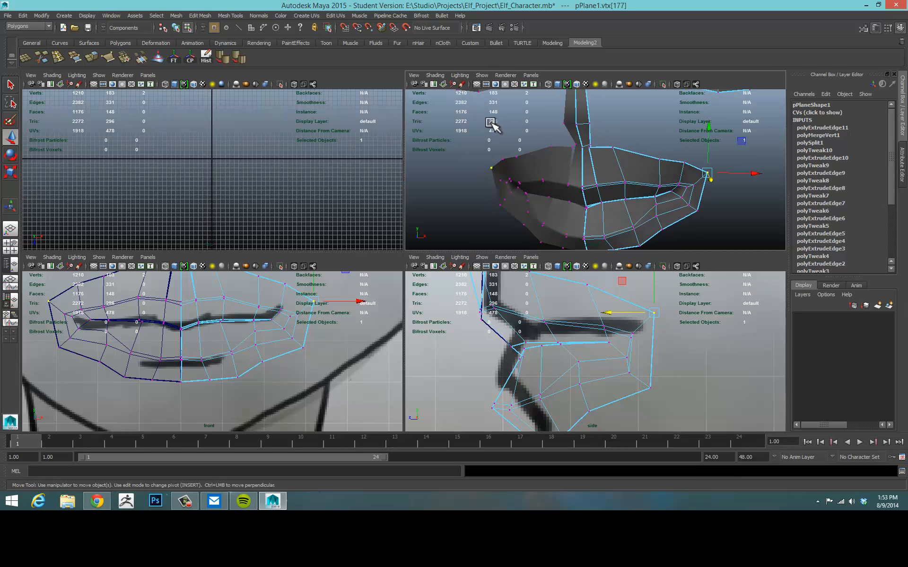
pyautogui.keyDown('alt'); pyautogui.moveTo(547, 142); pyautogui.dragTo(520, 171, button='middle'); pyautogui.keyUp('alt')
pyautogui.keyDown('alt'); pyautogui.moveTo(520, 171); pyautogui.dragTo(539, 150, button='right'); pyautogui.keyUp('alt')
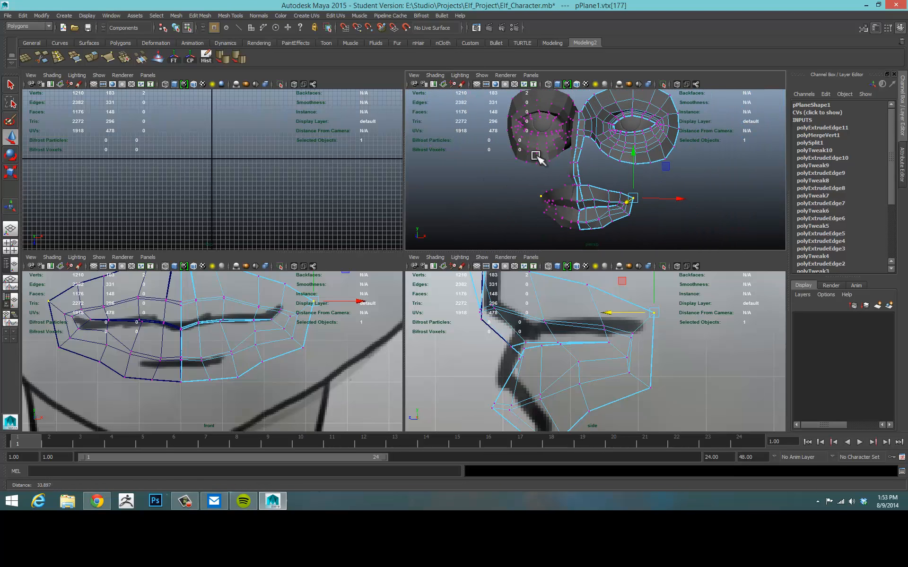
pyautogui.keyDown('alt'); pyautogui.moveTo(543, 152); pyautogui.dragTo(599, 166); pyautogui.keyUp('alt')
pyautogui.keyDown('alt'); pyautogui.moveTo(539, 158); pyautogui.dragTo(526, 172); pyautogui.keyUp('alt')
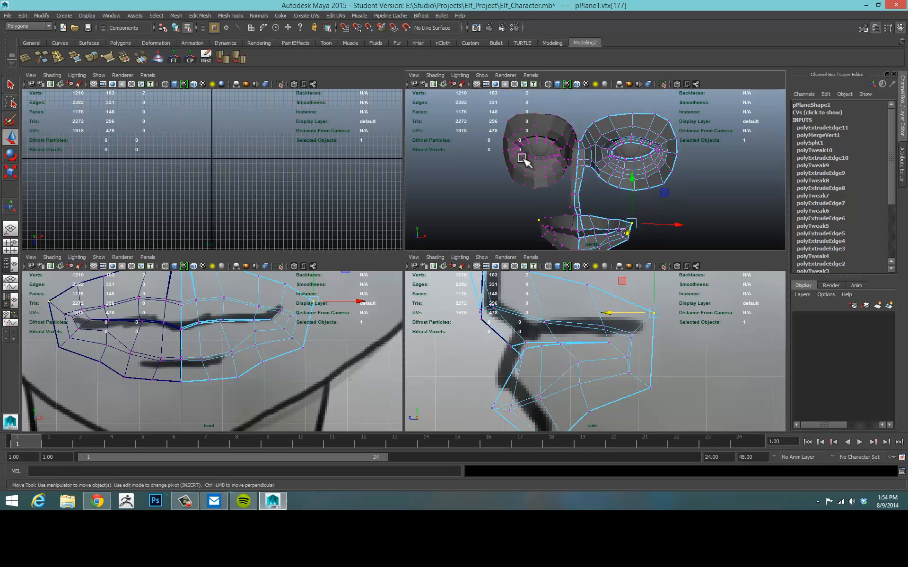
pyautogui.keyDown('alt'); pyautogui.moveTo(524, 137); pyautogui.dragTo(499, 126); pyautogui.keyUp('alt')
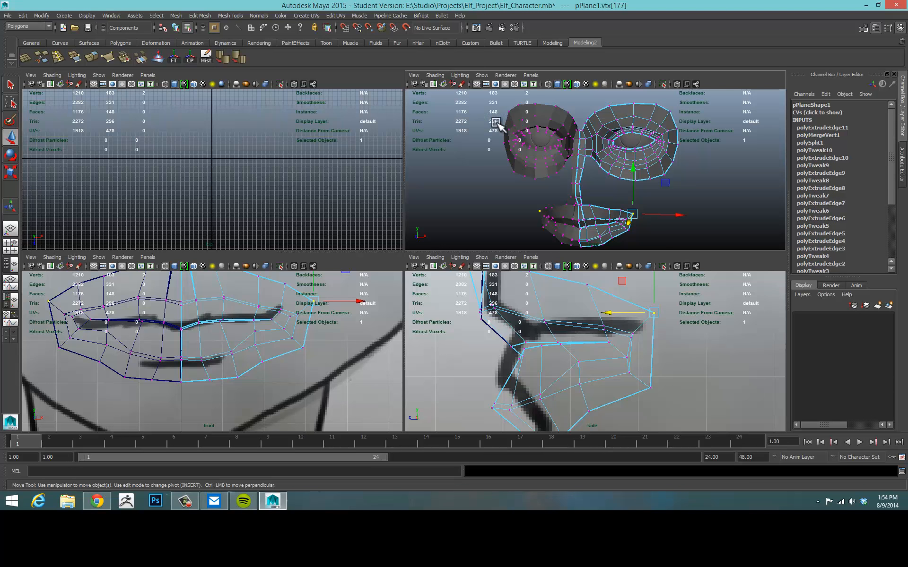
pyautogui.click(461, 124)
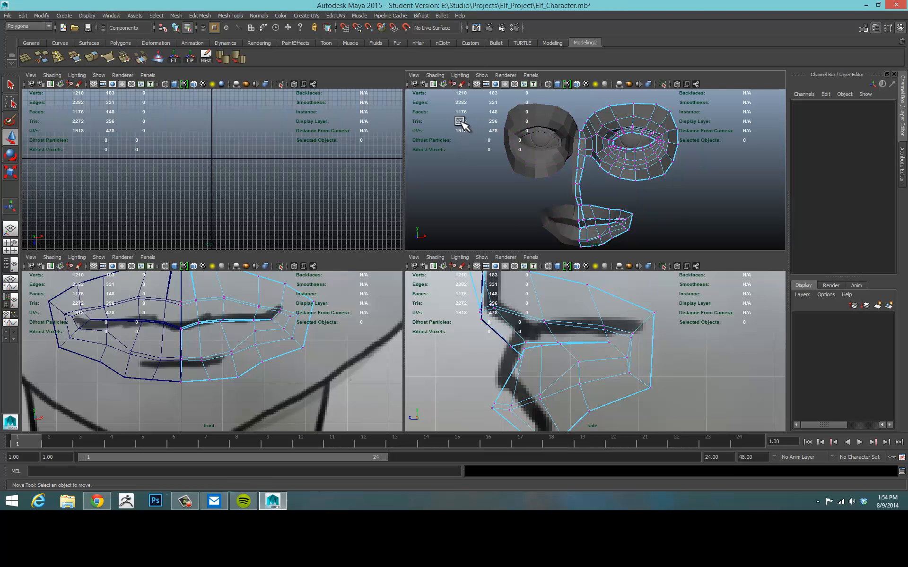
pyautogui.click(546, 140)
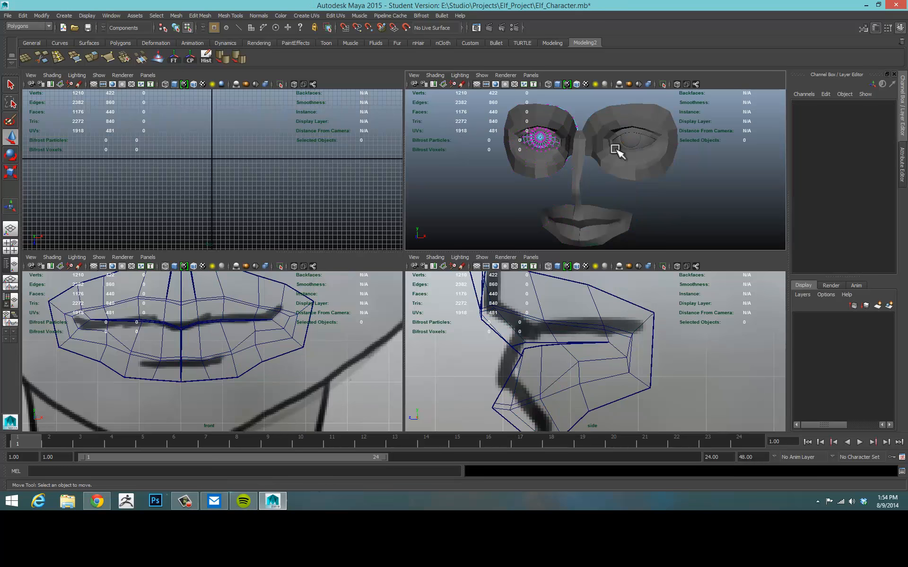
pyautogui.click(639, 141)
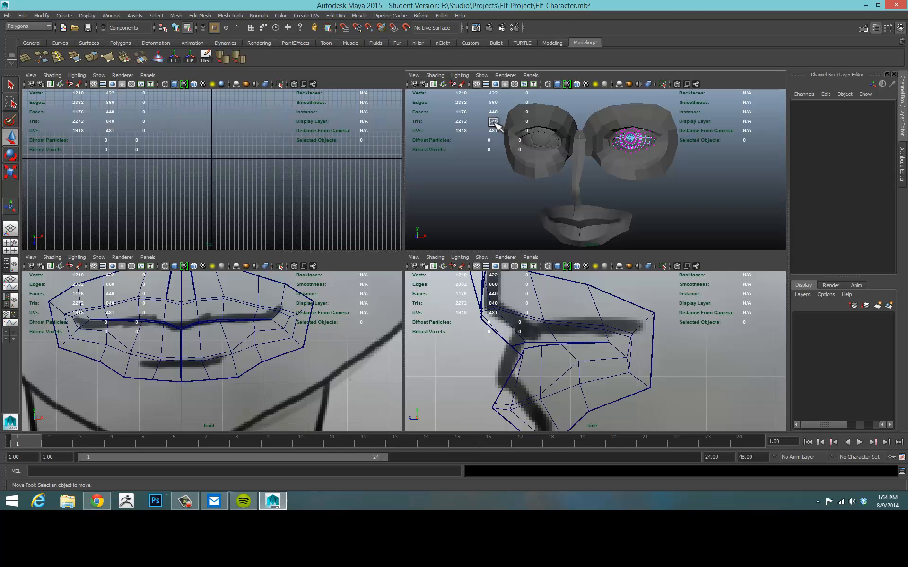
# Merge the mouth ring's innermost top vertex into the nose strip's adjacent corner vertex
pyautogui.click(597, 218)
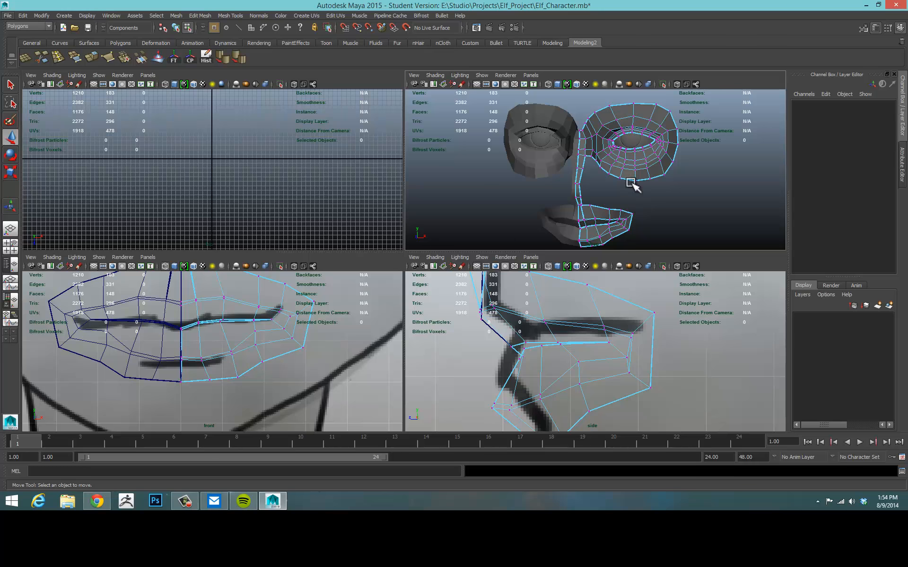
pyautogui.press('space')
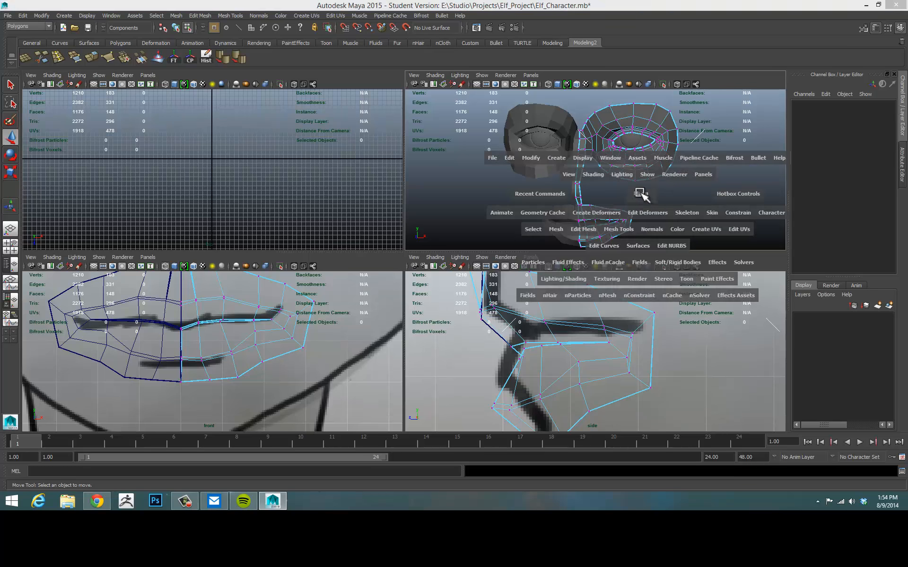
pyautogui.keyDown('alt'); pyautogui.moveTo(539, 311); pyautogui.dragTo(579, 253, button='middle'); pyautogui.keyUp('alt')
pyautogui.keyDown('alt'); pyautogui.moveTo(579, 253); pyautogui.dragTo(458, 284); pyautogui.keyUp('alt')
pyautogui.keyDown('alt'); pyautogui.moveTo(458, 284); pyautogui.dragTo(541, 241, button='right'); pyautogui.keyUp('alt')
pyautogui.keyDown('alt'); pyautogui.moveTo(541, 241); pyautogui.dragTo(555, 225); pyautogui.keyUp('alt')
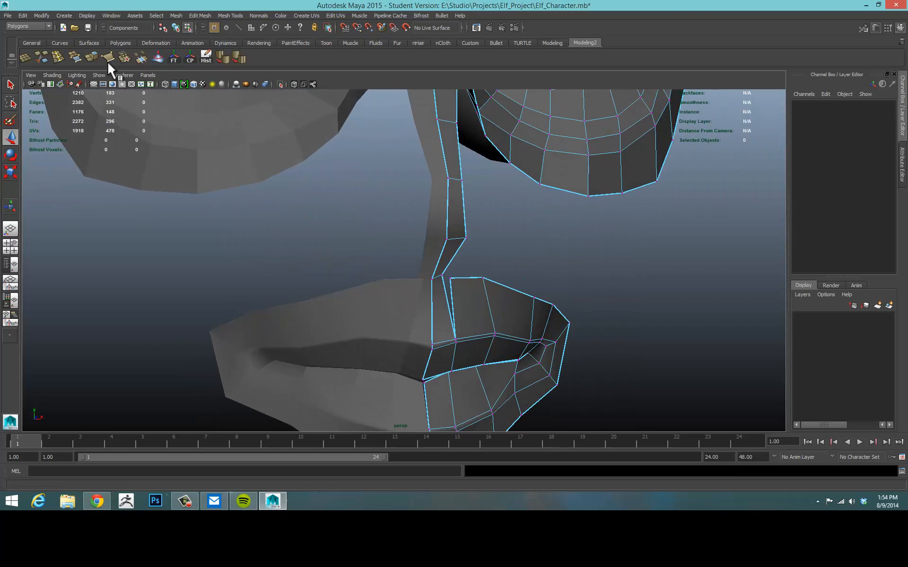
pyautogui.press('g')
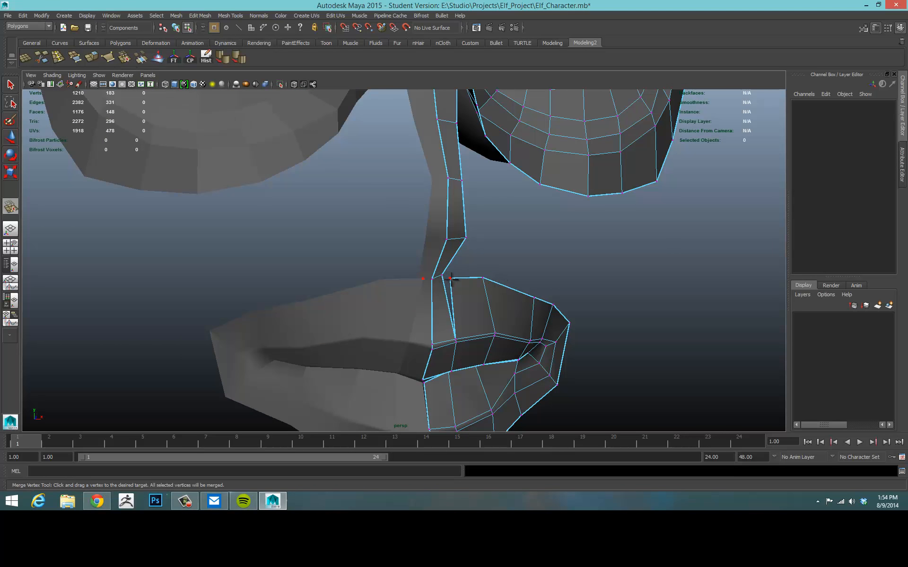
pyautogui.moveTo(450, 278); pyautogui.dragTo(443, 275)
# Reposition the upper border vertices beside the nose strip in the perspective view to smooth the contour above the upper lip
pyautogui.keyDown('alt'); pyautogui.moveTo(517, 283); pyautogui.dragTo(481, 289); pyautogui.keyUp('alt')
pyautogui.press('w')
pyautogui.click(395, 306)
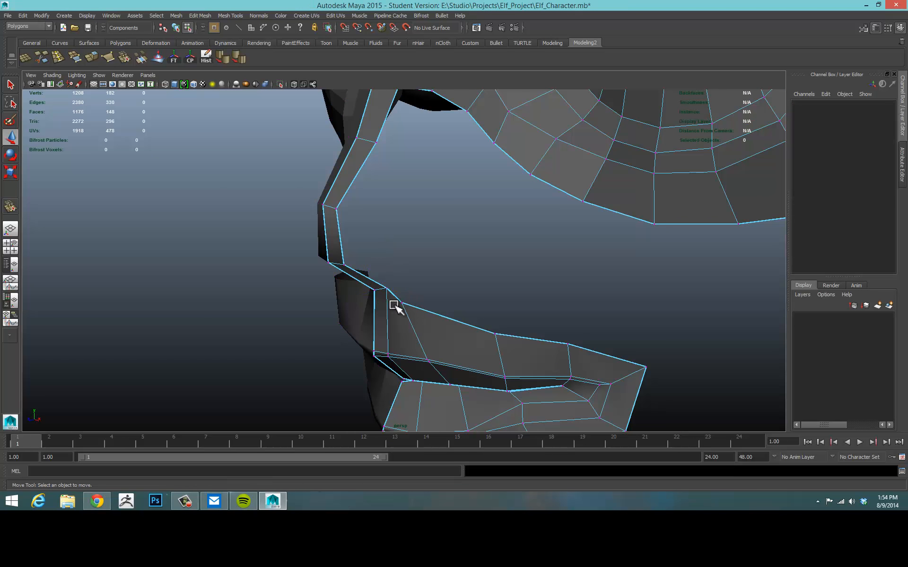
pyautogui.click(400, 303)
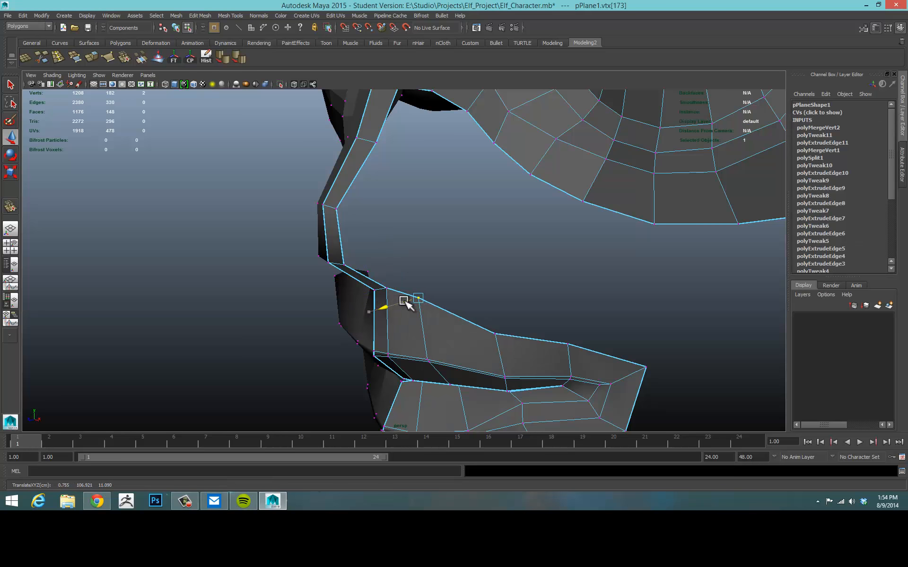
pyautogui.keyDown('alt'); pyautogui.moveTo(405, 302); pyautogui.dragTo(532, 277); pyautogui.keyUp('alt')
pyautogui.click(541, 263)
pyautogui.click(537, 212)
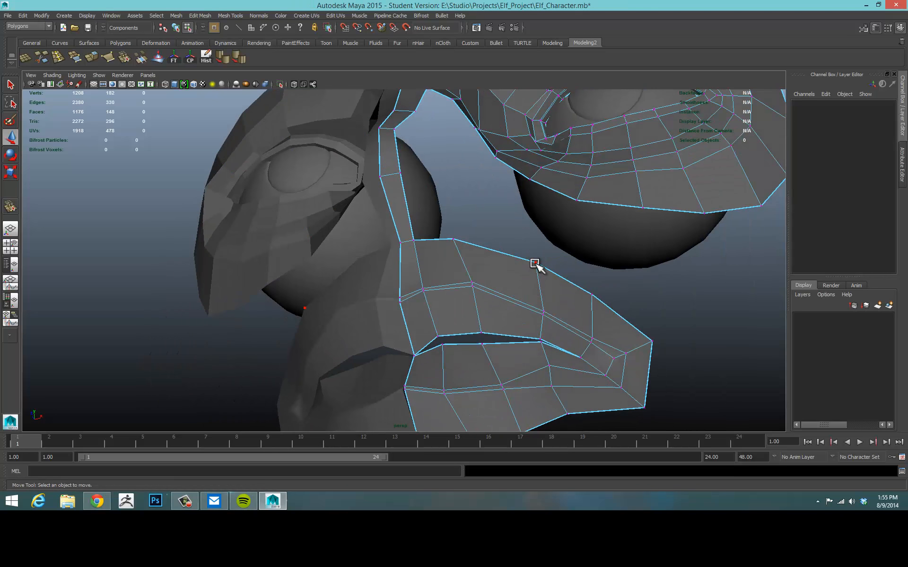
pyautogui.click(535, 263)
pyautogui.moveTo(518, 238); pyautogui.dragTo(543, 247)
# Inspect the mouth area with smooth preview in object mode from several angles
pyautogui.press('3')
pyautogui.keyDown('alt'); pyautogui.moveTo(575, 322); pyautogui.dragTo(544, 315); pyautogui.keyUp('alt')
pyautogui.moveTo(482, 296); pyautogui.dragTo(524, 272, button='right')
pyautogui.click(603, 299)
pyautogui.keyDown('alt'); pyautogui.moveTo(547, 310); pyautogui.dragTo(521, 299); pyautogui.keyUp('alt')
pyautogui.keyDown('alt'); pyautogui.moveTo(521, 299); pyautogui.dragTo(499, 302, button='right'); pyautogui.keyUp('alt')
pyautogui.click(491, 274)
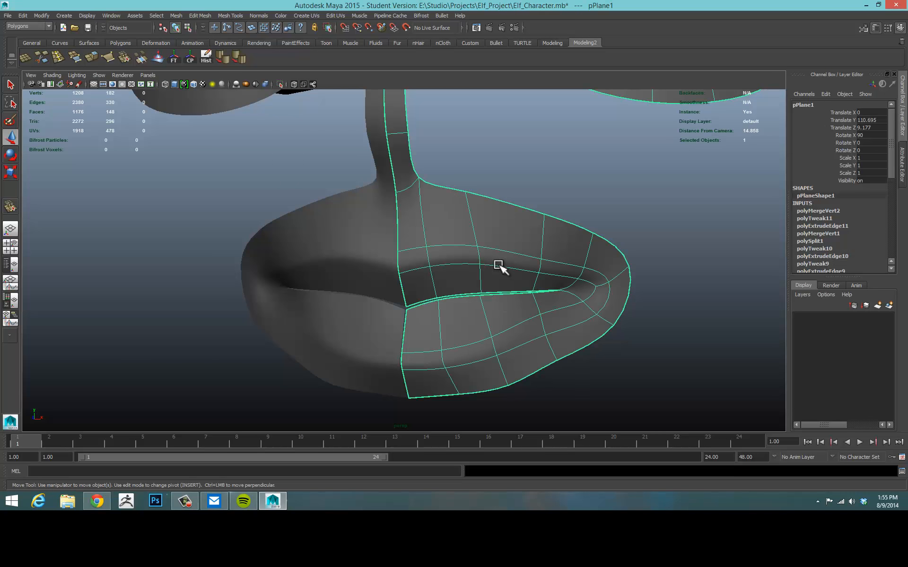
# Return to the unsmoothed mesh and insert an edge loop through the middle of the lower lip
pyautogui.press('1')
pyautogui.keyDown('alt'); pyautogui.moveTo(655, 274); pyautogui.dragTo(613, 292); pyautogui.keyUp('alt')
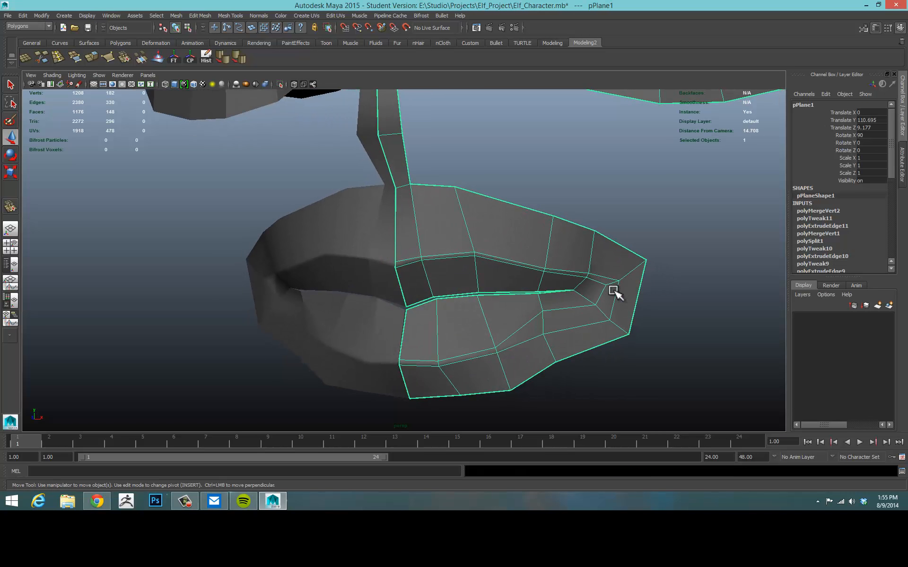
pyautogui.keyDown('alt'); pyautogui.moveTo(457, 313); pyautogui.dragTo(403, 243); pyautogui.keyUp('alt')
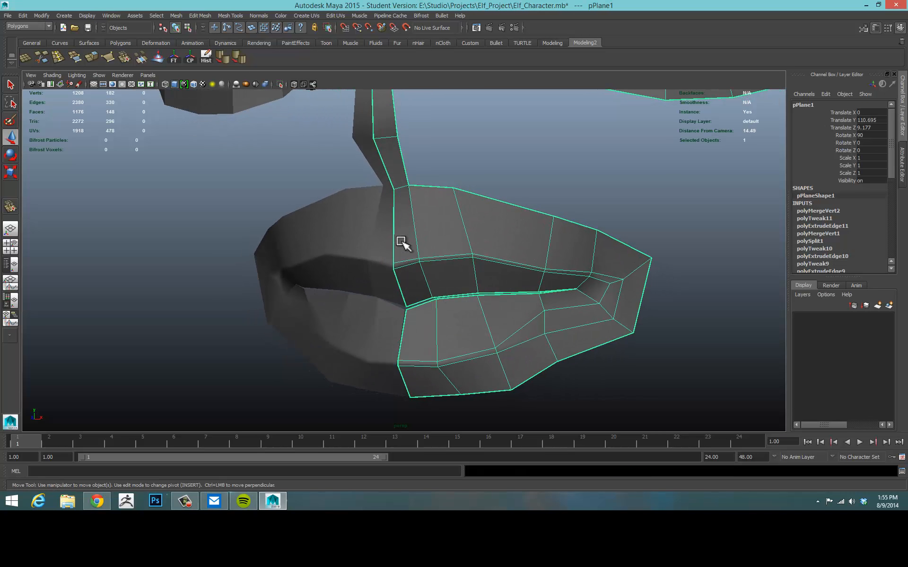
pyautogui.click(61, 55)
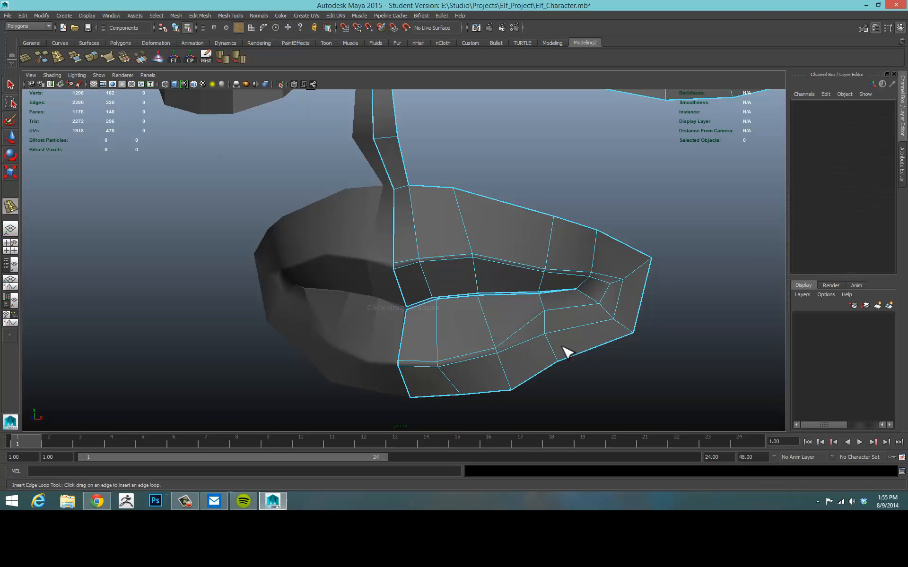
pyautogui.click(492, 327)
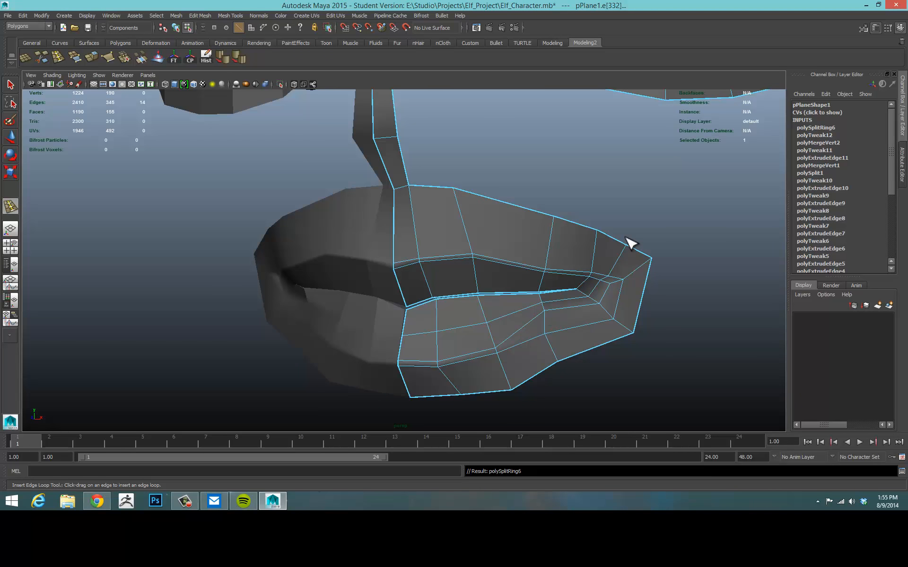
# Insert another edge loop through the middle of the upper lip, running around the mouth corner to the outer border
pyautogui.moveTo(511, 323)
pyautogui.keyDown('alt'); pyautogui.mouseDown()
pyautogui.moveTo(478, 312)
pyautogui.moveTo(512, 328)
pyautogui.mouseUp(); pyautogui.keyUp('alt')
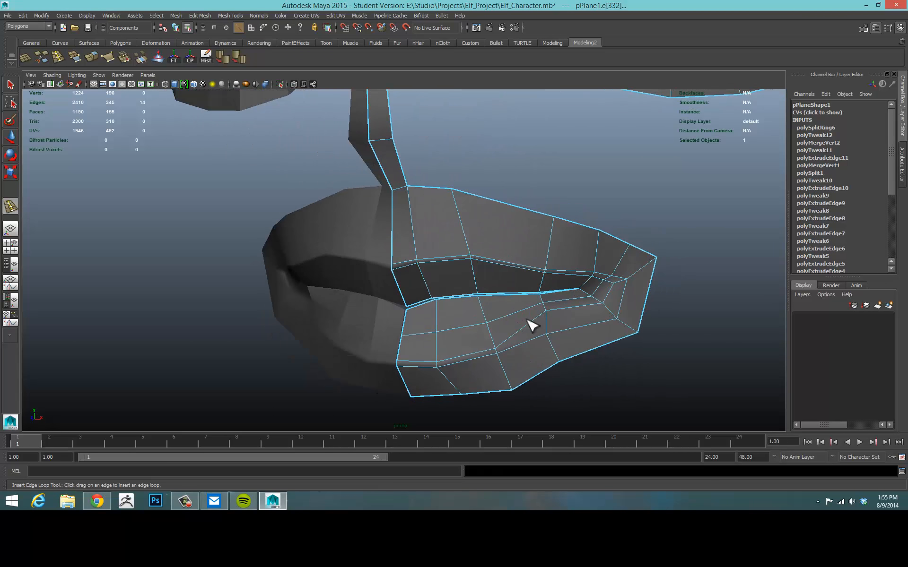
pyautogui.keyDown('alt'); pyautogui.moveTo(664, 225); pyautogui.dragTo(558, 350); pyautogui.keyUp('alt')
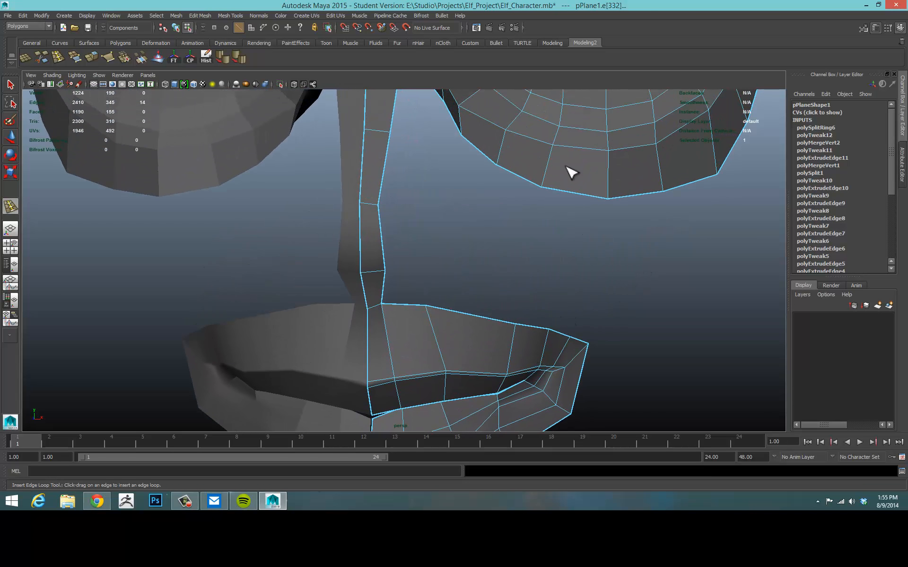
pyautogui.keyDown('alt'); pyautogui.moveTo(623, 301); pyautogui.dragTo(574, 302); pyautogui.keyUp('alt')
pyautogui.keyDown('alt'); pyautogui.moveTo(574, 302); pyautogui.dragTo(682, 292, button='middle'); pyautogui.keyUp('alt')
pyautogui.keyDown('alt'); pyautogui.moveTo(566, 315); pyautogui.dragTo(533, 287); pyautogui.keyUp('alt')
pyautogui.keyDown('alt'); pyautogui.moveTo(648, 320); pyautogui.dragTo(553, 329); pyautogui.keyUp('alt')
pyautogui.keyDown('alt'); pyautogui.moveTo(553, 328); pyautogui.dragTo(667, 324, button='right'); pyautogui.keyUp('alt')
pyautogui.keyDown('alt'); pyautogui.moveTo(666, 325); pyautogui.dragTo(557, 236, button='middle'); pyautogui.keyUp('alt')
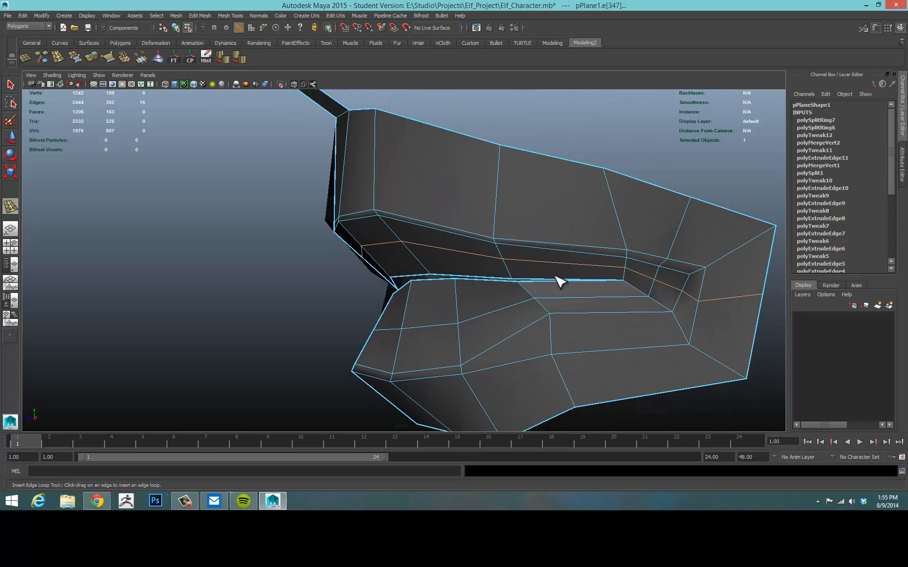
# Reposition the vertex nearest the centre line on the upper lip's new middle edge loop to begin rounding the lip
pyautogui.scroll(3, 559, 284)
pyautogui.press('w')
pyautogui.scroll(2, 433, 271)
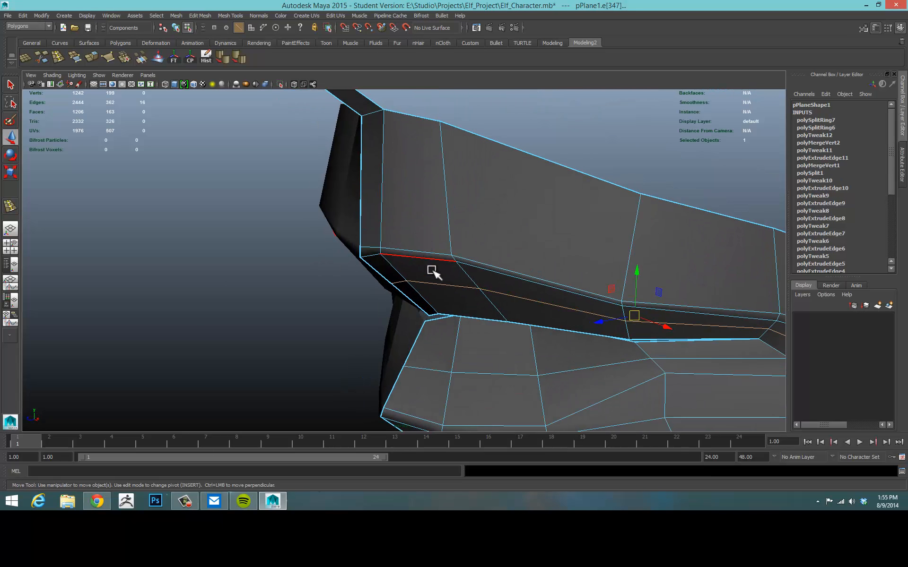
pyautogui.press('F9')
pyautogui.moveTo(376, 270); pyautogui.dragTo(548, 273)
pyautogui.click(517, 266)
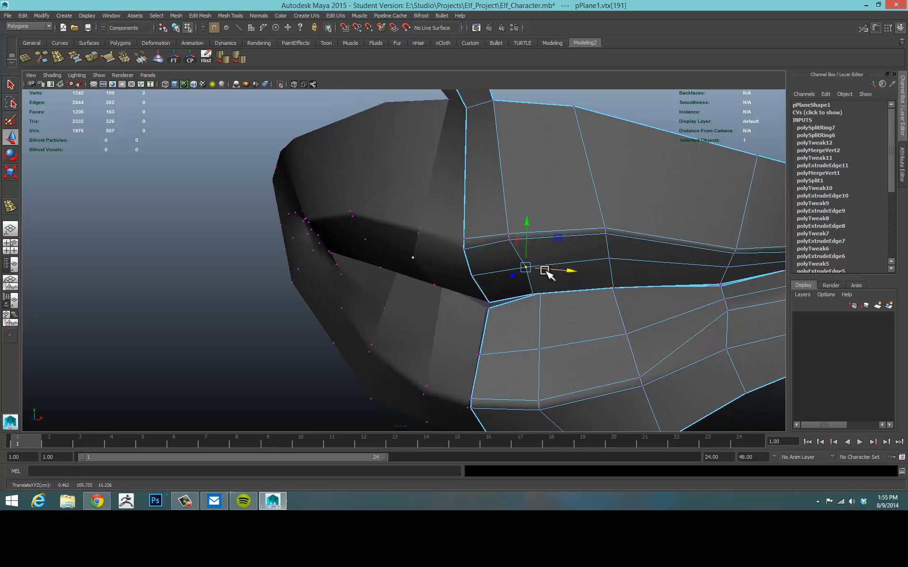
# Move the next vertices along the upper lip's middle loop forward to give the lip a rounded profile
pyautogui.click(610, 256)
pyautogui.keyDown('alt'); pyautogui.moveTo(610, 258); pyautogui.dragTo(653, 298); pyautogui.keyUp('alt')
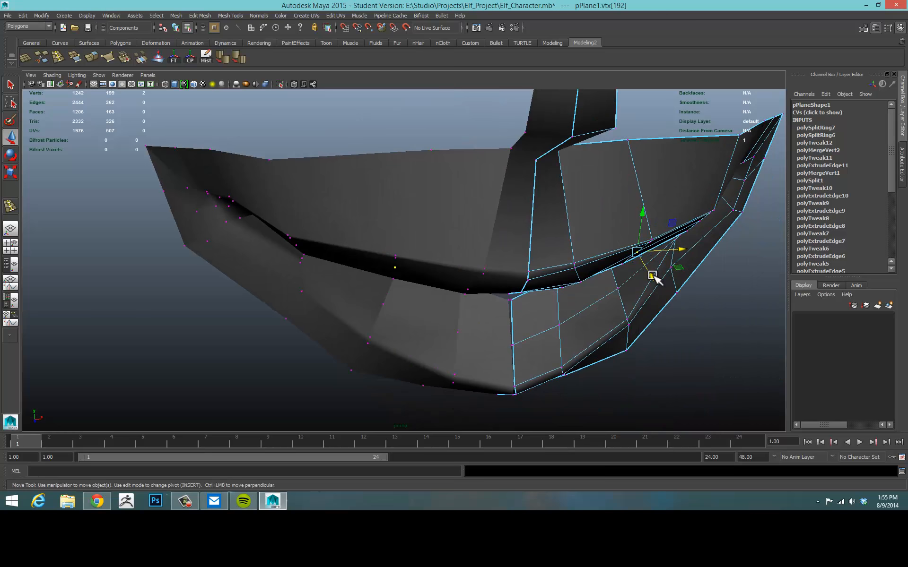
pyautogui.moveTo(655, 275); pyautogui.dragTo(657, 282)
pyautogui.press('f')
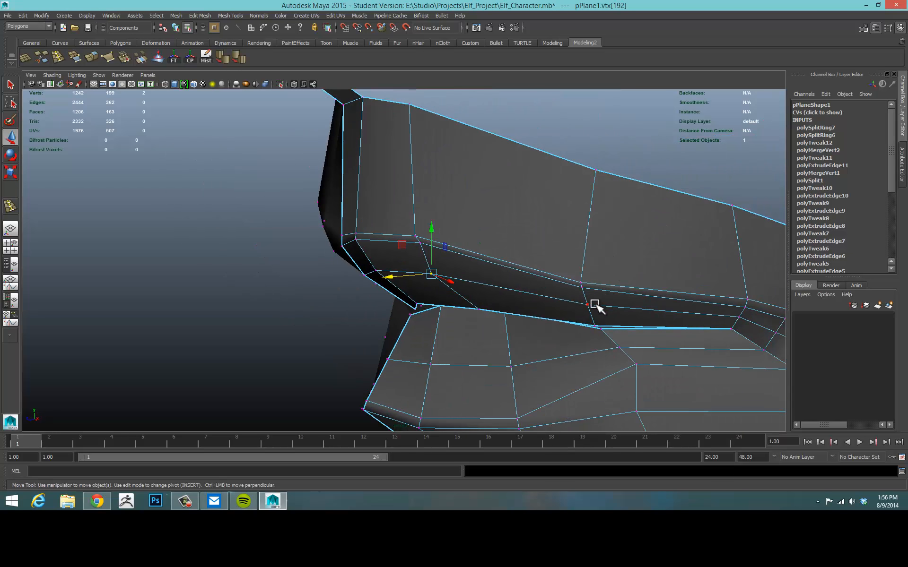
pyautogui.moveTo(578, 310); pyautogui.dragTo(565, 310)
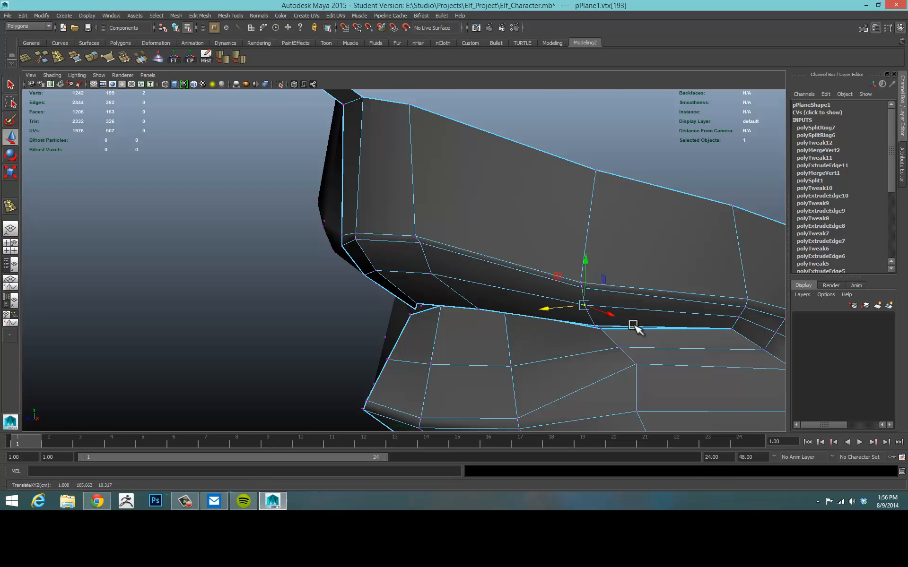
pyautogui.keyDown('alt'); pyautogui.moveTo(634, 326); pyautogui.dragTo(552, 264); pyautogui.keyUp('alt')
pyautogui.click(454, 279)
pyautogui.moveTo(435, 280); pyautogui.dragTo(442, 282)
pyautogui.keyDown('alt'); pyautogui.moveTo(497, 299); pyautogui.dragTo(518, 273); pyautogui.keyUp('alt')
# Raise the vertices on the upper lip's outer contour near the mouth corner
pyautogui.click(664, 222)
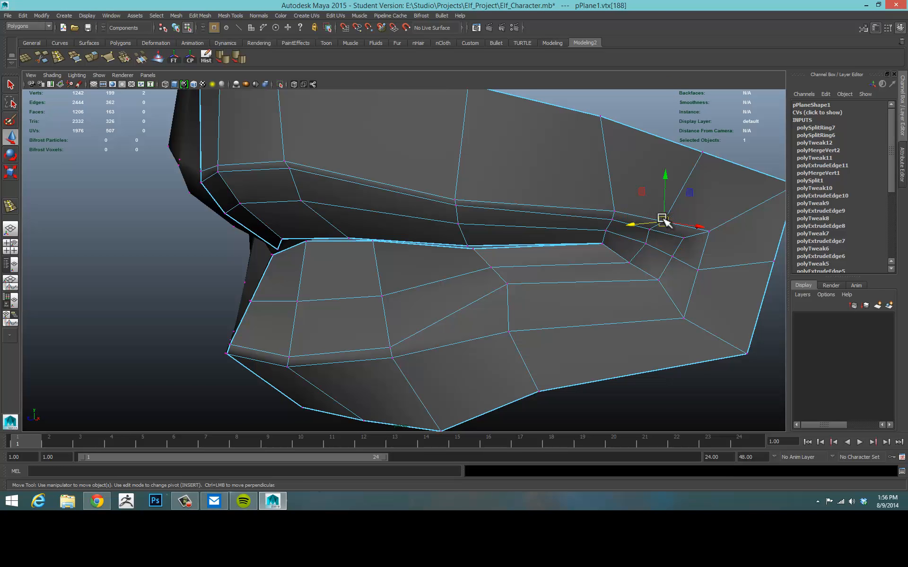
pyautogui.moveTo(667, 199); pyautogui.dragTo(617, 168)
pyautogui.click(615, 211)
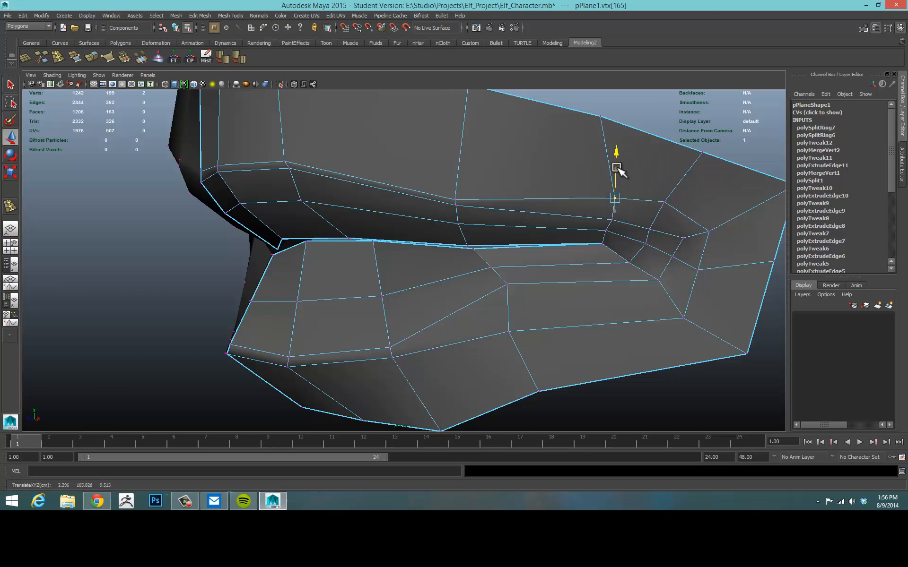
pyautogui.click(709, 231)
pyautogui.moveTo(664, 272)
pyautogui.keyDown('alt'); pyautogui.mouseDown()
pyautogui.moveTo(685, 274)
pyautogui.moveTo(676, 274)
pyautogui.mouseUp(); pyautogui.keyUp('alt')
# Inspect the reshaped lips with smooth preview in object mode from the front and side
pyautogui.press('3')
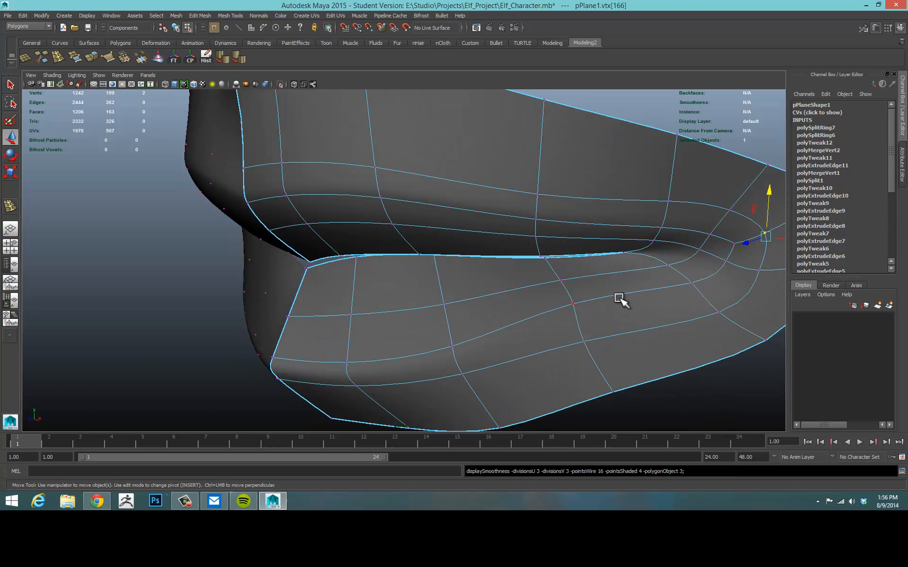
pyautogui.moveTo(613, 280); pyautogui.dragTo(657, 266, button='right')
pyautogui.click(713, 391)
pyautogui.keyDown('alt'); pyautogui.moveTo(766, 382); pyautogui.dragTo(584, 359, button='right'); pyautogui.keyUp('alt')
pyautogui.keyDown('alt'); pyautogui.moveTo(583, 359); pyautogui.dragTo(615, 317); pyautogui.keyUp('alt')
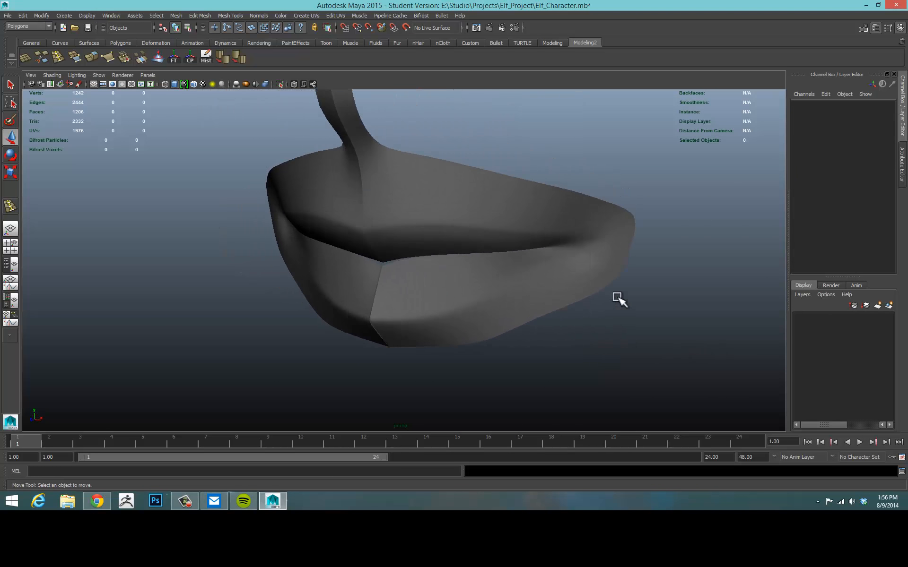
pyautogui.keyDown('alt'); pyautogui.moveTo(605, 260); pyautogui.dragTo(416, 273); pyautogui.keyUp('alt')
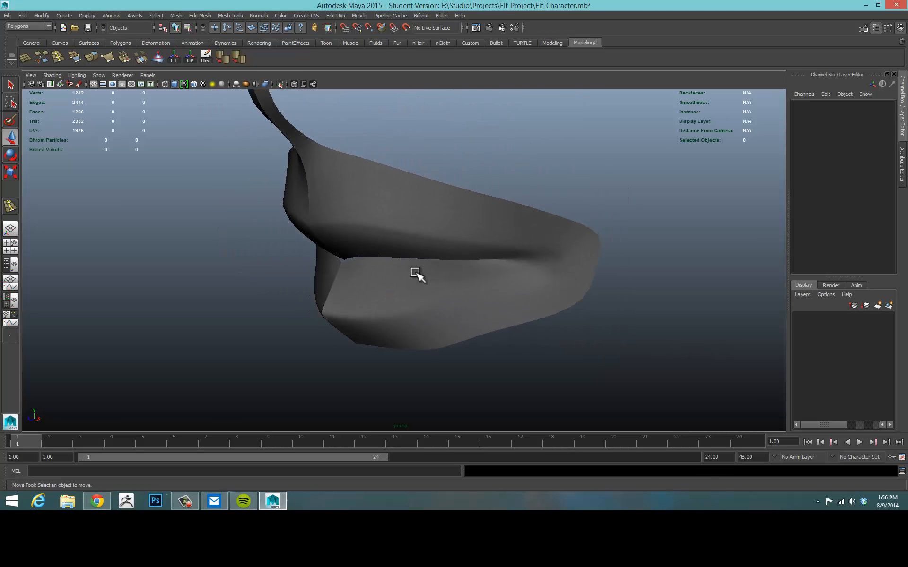
# Return to the unsmoothed mesh and pull the lower lip's middle-loop vertices nearest the centre line forward
pyautogui.click(416, 274)
pyautogui.keyDown('alt'); pyautogui.moveTo(449, 326); pyautogui.dragTo(385, 324); pyautogui.keyUp('alt')
pyautogui.press('1')
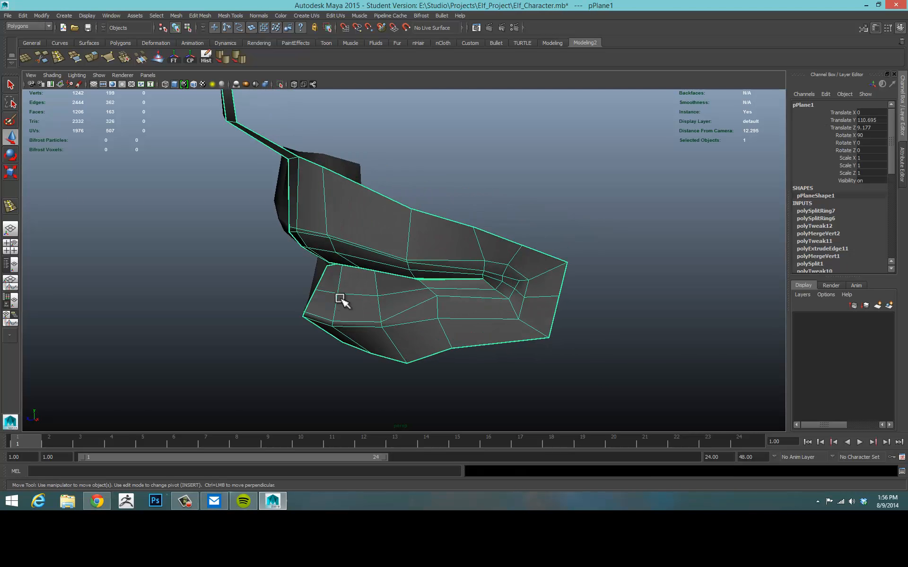
pyautogui.moveTo(341, 283); pyautogui.dragTo(301, 284, button='right')
pyautogui.moveTo(301, 285); pyautogui.dragTo(354, 304)
pyautogui.keyDown('alt'); pyautogui.moveTo(353, 304); pyautogui.dragTo(328, 242); pyautogui.keyUp('alt')
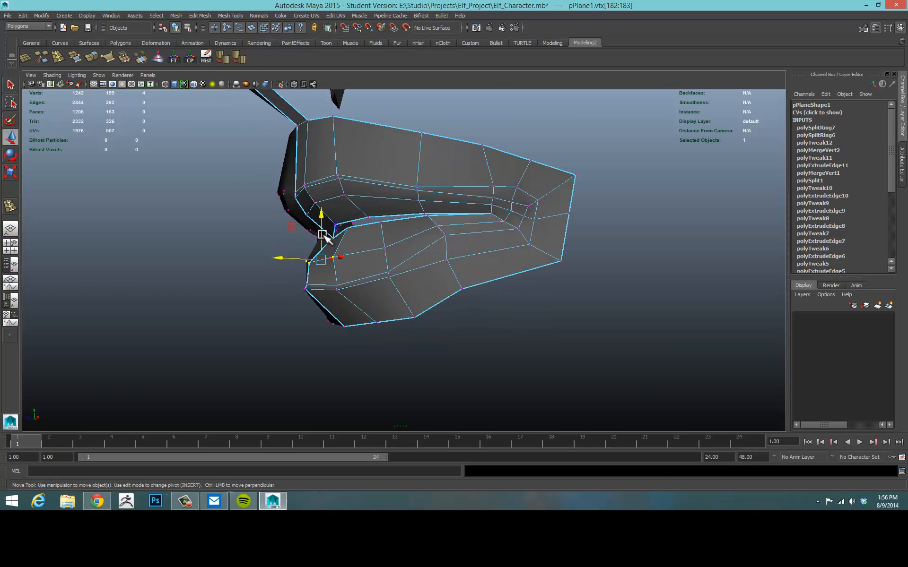
pyautogui.press('F8')
# Reposition the remaining middle-loop vertices of the lower lip toward the mouth corner to round out its volume
pyautogui.click(369, 252)
pyautogui.moveTo(394, 247); pyautogui.dragTo(361, 246, button='right')
pyautogui.click(383, 249)
pyautogui.keyDown('alt'); pyautogui.moveTo(383, 255); pyautogui.dragTo(436, 256); pyautogui.keyUp('alt')
pyautogui.click(331, 267)
pyautogui.moveTo(333, 273); pyautogui.dragTo(329, 274)
pyautogui.keyDown('alt'); pyautogui.moveTo(415, 263); pyautogui.dragTo(610, 261); pyautogui.keyUp('alt')
pyautogui.click(572, 236)
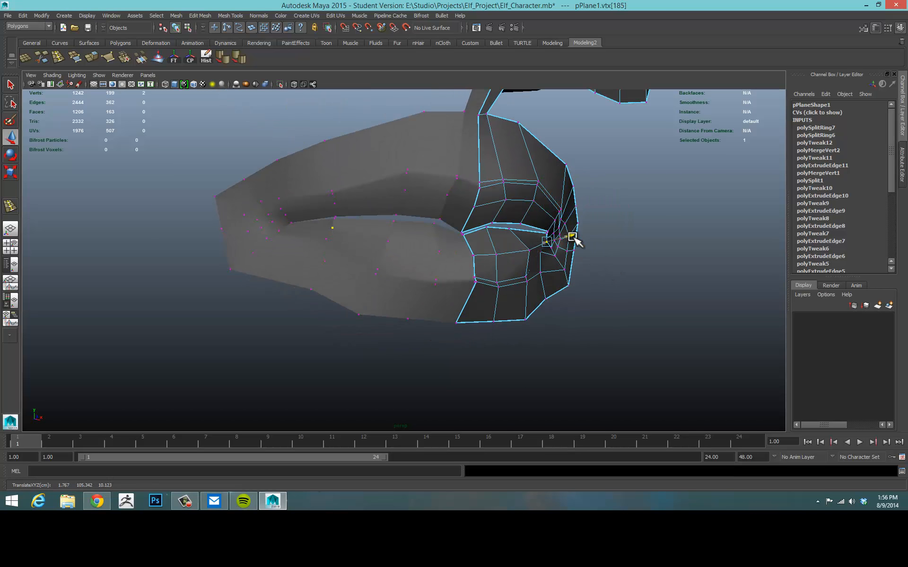
# Raise the outer border vertex above the mouth corner and shift the mouth corner vertex sideways
pyautogui.keyDown('alt'); pyautogui.moveTo(557, 243); pyautogui.dragTo(366, 265); pyautogui.keyUp('alt')
pyautogui.keyDown('alt'); pyautogui.moveTo(455, 276); pyautogui.dragTo(534, 272); pyautogui.keyUp('alt')
pyautogui.click(613, 188)
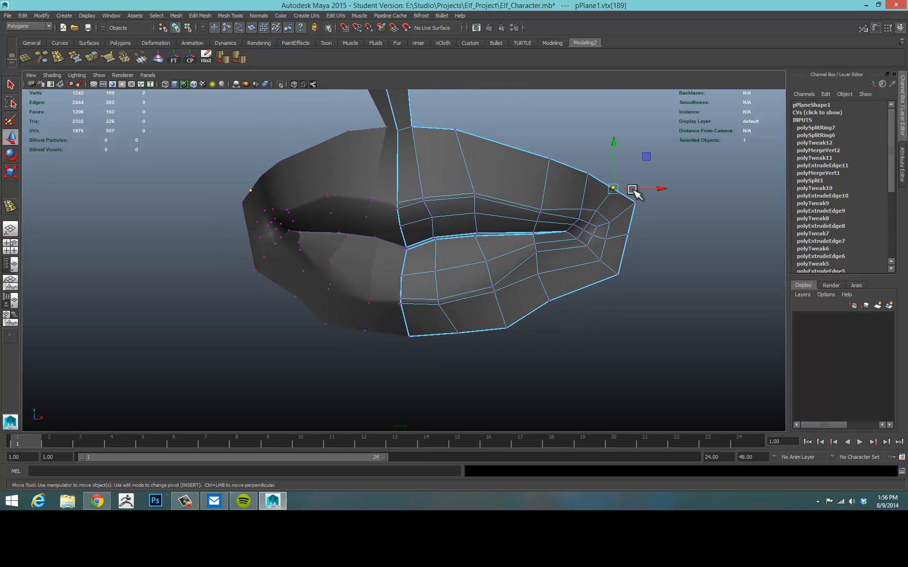
pyautogui.moveTo(610, 191); pyautogui.dragTo(596, 181)
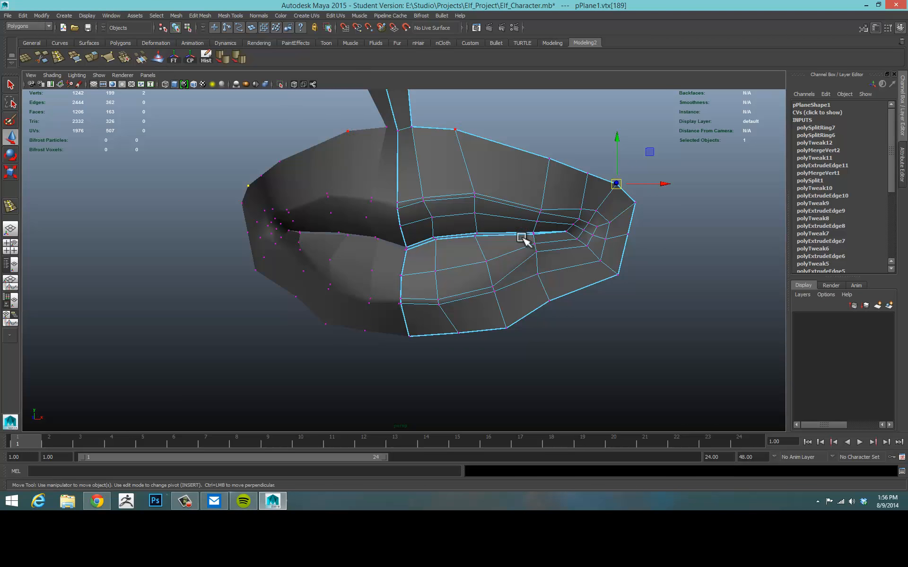
pyautogui.keyDown('alt'); pyautogui.moveTo(632, 271); pyautogui.dragTo(618, 272); pyautogui.keyUp('alt')
pyautogui.keyDown('alt'); pyautogui.moveTo(618, 272); pyautogui.dragTo(657, 271, button='right'); pyautogui.keyUp('alt')
pyautogui.keyDown('alt'); pyautogui.moveTo(603, 269); pyautogui.dragTo(587, 269); pyautogui.keyUp('alt')
pyautogui.click(586, 232)
pyautogui.moveTo(569, 234); pyautogui.dragTo(618, 235)
# Examine the mouth's shape with smooth preview in object mode from the front and below
pyautogui.press('3')
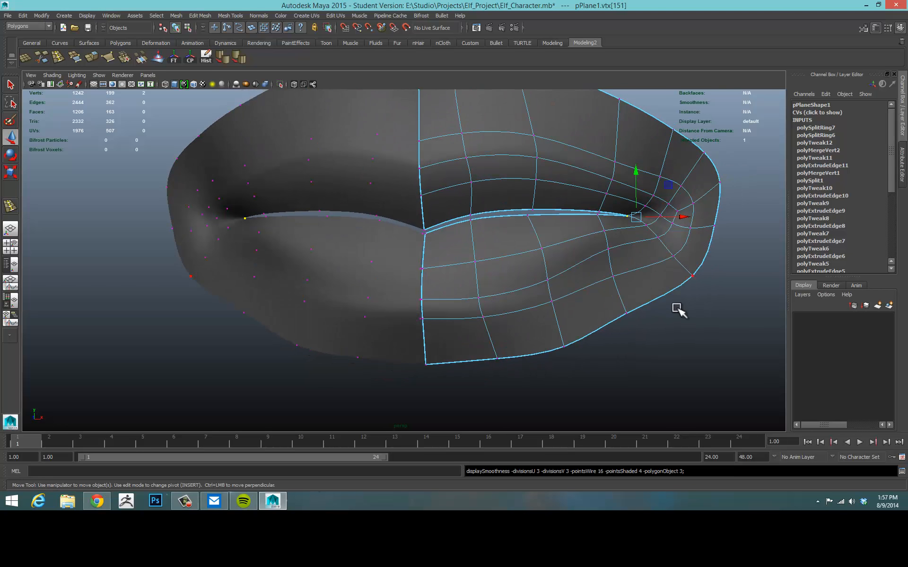
pyautogui.click(618, 323)
pyautogui.keyDown('alt'); pyautogui.moveTo(695, 274); pyautogui.dragTo(716, 313); pyautogui.keyUp('alt')
pyautogui.keyDown('alt'); pyautogui.moveTo(716, 313); pyautogui.dragTo(555, 297, button='right'); pyautogui.keyUp('alt')
pyautogui.keyDown('alt'); pyautogui.moveTo(555, 298); pyautogui.dragTo(534, 273); pyautogui.keyUp('alt')
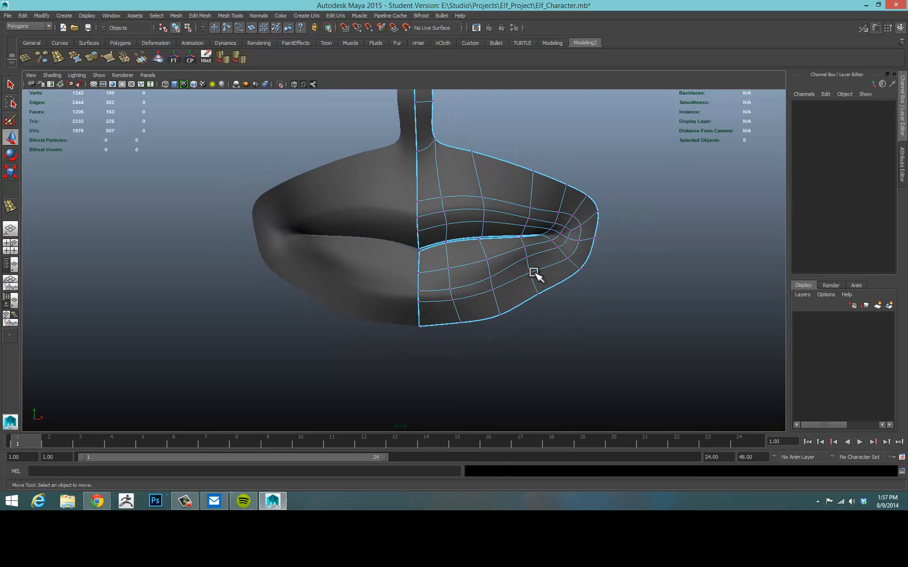
pyautogui.moveTo(531, 261); pyautogui.dragTo(579, 246, button='right')
pyautogui.click(612, 251)
pyautogui.keyDown('alt'); pyautogui.moveTo(582, 306); pyautogui.dragTo(575, 294); pyautogui.keyUp('alt')
pyautogui.keyDown('alt'); pyautogui.moveTo(576, 293); pyautogui.dragTo(341, 297, button='right'); pyautogui.keyUp('alt')
pyautogui.keyDown('alt'); pyautogui.moveTo(341, 298); pyautogui.dragTo(345, 326); pyautogui.keyUp('alt')
pyautogui.keyDown('alt'); pyautogui.moveTo(346, 326); pyautogui.dragTo(682, 305, button='right'); pyautogui.keyUp('alt')
pyautogui.keyDown('alt'); pyautogui.moveTo(664, 305); pyautogui.dragTo(549, 317, button='middle'); pyautogui.keyUp('alt')
pyautogui.keyDown('alt'); pyautogui.moveTo(556, 316); pyautogui.dragTo(671, 313, button='right'); pyautogui.keyUp('alt')
# Return to the unsmoothed mesh and reposition the lower lip's centre vertices and the neighbouring columns to flatten the pointed centre
pyautogui.click(522, 310)
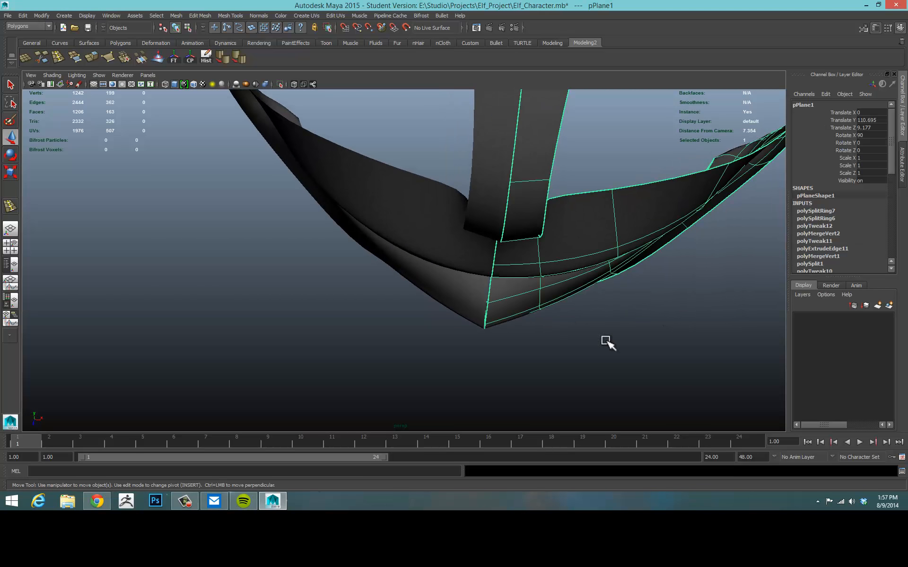
pyautogui.press('1')
pyautogui.moveTo(542, 317); pyautogui.dragTo(517, 296, button='right')
pyautogui.moveTo(474, 358)
pyautogui.mouseDown()
pyautogui.moveTo(490, 331)
pyautogui.moveTo(473, 350)
pyautogui.mouseUp()
pyautogui.moveTo(468, 307); pyautogui.dragTo(488, 354)
pyautogui.moveTo(489, 356)
pyautogui.keyDown('alt'); pyautogui.mouseDown()
pyautogui.moveTo(503, 357)
pyautogui.moveTo(489, 359)
pyautogui.moveTo(482, 338)
pyautogui.mouseUp(); pyautogui.keyUp('alt')
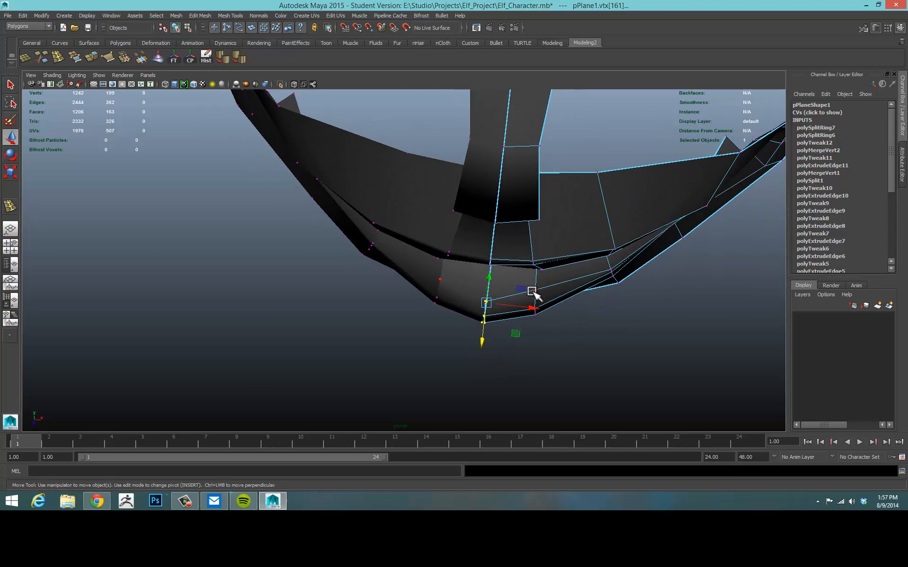
pyautogui.moveTo(531, 286); pyautogui.dragTo(591, 306)
pyautogui.moveTo(548, 330); pyautogui.dragTo(545, 329)
# Examine the lips together with the eyes and nose strip in object mode from several angles
pyautogui.keyDown('alt'); pyautogui.moveTo(647, 298); pyautogui.dragTo(616, 342); pyautogui.keyUp('alt')
pyautogui.keyDown('alt'); pyautogui.moveTo(549, 350); pyautogui.dragTo(582, 298); pyautogui.keyUp('alt')
pyautogui.keyDown('alt'); pyautogui.moveTo(582, 298); pyautogui.dragTo(446, 295, button='right'); pyautogui.keyUp('alt')
pyautogui.keyDown('alt'); pyautogui.moveTo(446, 295); pyautogui.dragTo(514, 284); pyautogui.keyUp('alt')
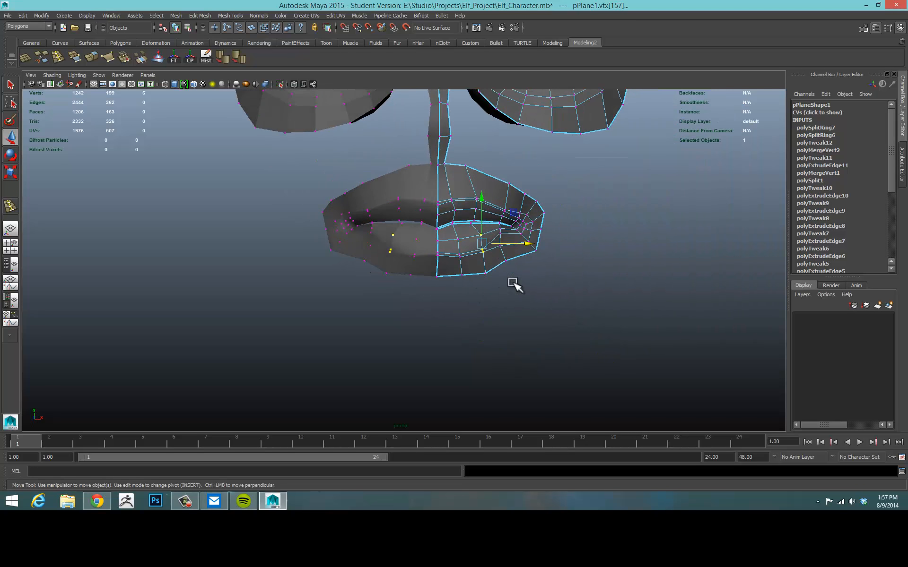
pyautogui.keyDown('alt'); pyautogui.moveTo(661, 283); pyautogui.dragTo(636, 294); pyautogui.keyUp('alt')
pyautogui.keyDown('alt'); pyautogui.moveTo(669, 258); pyautogui.dragTo(669, 348, button='middle'); pyautogui.keyUp('alt')
pyautogui.keyDown('alt'); pyautogui.moveTo(669, 348); pyautogui.dragTo(586, 281, button='right'); pyautogui.keyUp('alt')
pyautogui.moveTo(541, 213); pyautogui.dragTo(584, 202, button='right')
pyautogui.click(611, 220)
pyautogui.moveTo(557, 251)
pyautogui.keyDown('alt'); pyautogui.mouseDown()
pyautogui.moveTo(689, 246)
pyautogui.moveTo(563, 243)
pyautogui.moveTo(570, 251)
pyautogui.mouseUp(); pyautogui.keyUp('alt')
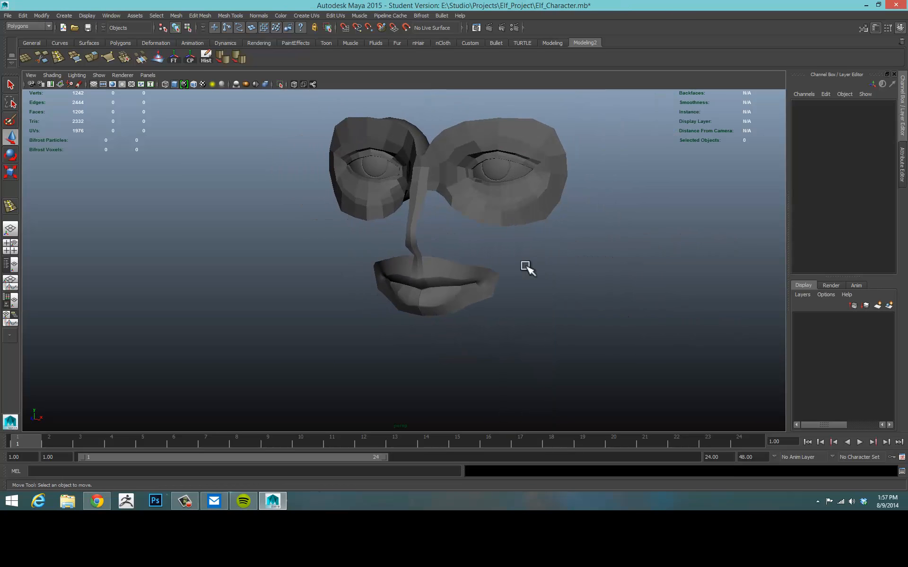
# Harden the edges of the face mesh so the lips shade as flat facets
pyautogui.click(463, 208)
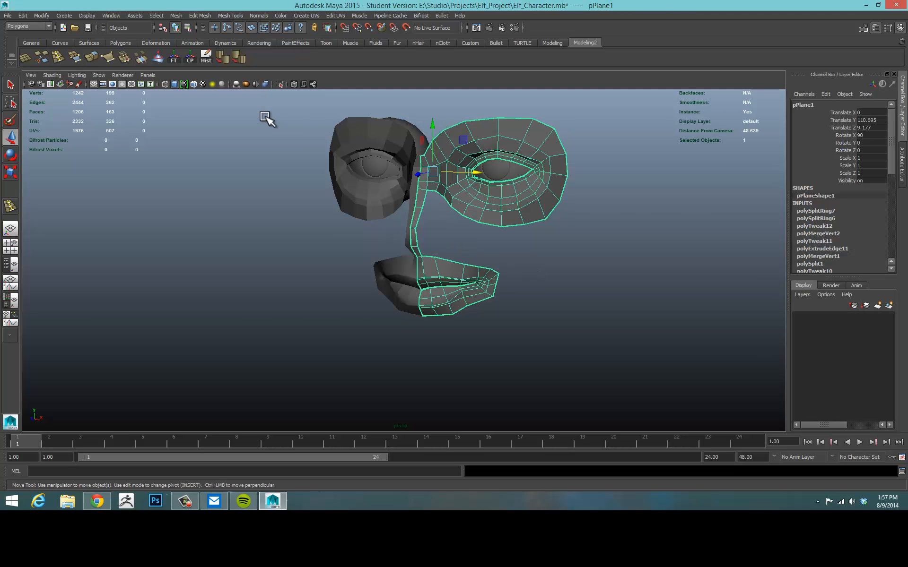
pyautogui.click(235, 56)
pyautogui.click(243, 276)
pyautogui.moveTo(498, 354)
pyautogui.keyDown('alt'); pyautogui.mouseDown()
pyautogui.moveTo(681, 359)
pyautogui.moveTo(650, 397)
pyautogui.moveTo(559, 399)
pyautogui.moveTo(705, 395)
pyautogui.moveTo(517, 350)
pyautogui.moveTo(468, 353)
pyautogui.moveTo(515, 357)
pyautogui.mouseUp(); pyautogui.keyUp('alt')
pyautogui.scroll(3, 701, 382)
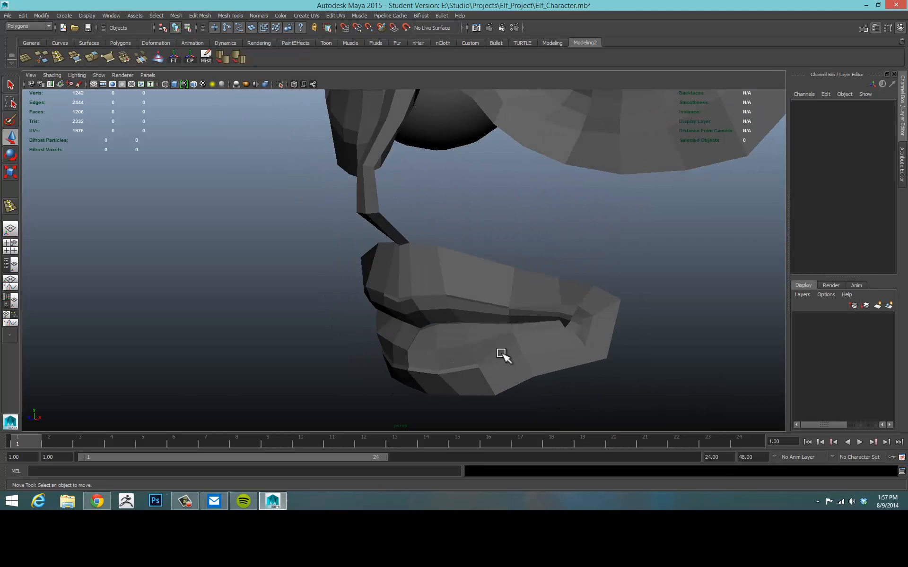
# Inspect the whole face and the mouth with smooth preview from both sides, the front and below
pyautogui.click(502, 356)
pyautogui.press('3')
pyautogui.click(690, 387)
pyautogui.keyDown('alt'); pyautogui.moveTo(690, 387); pyautogui.dragTo(549, 349); pyautogui.keyUp('alt')
pyautogui.scroll(-3, 571, 310)
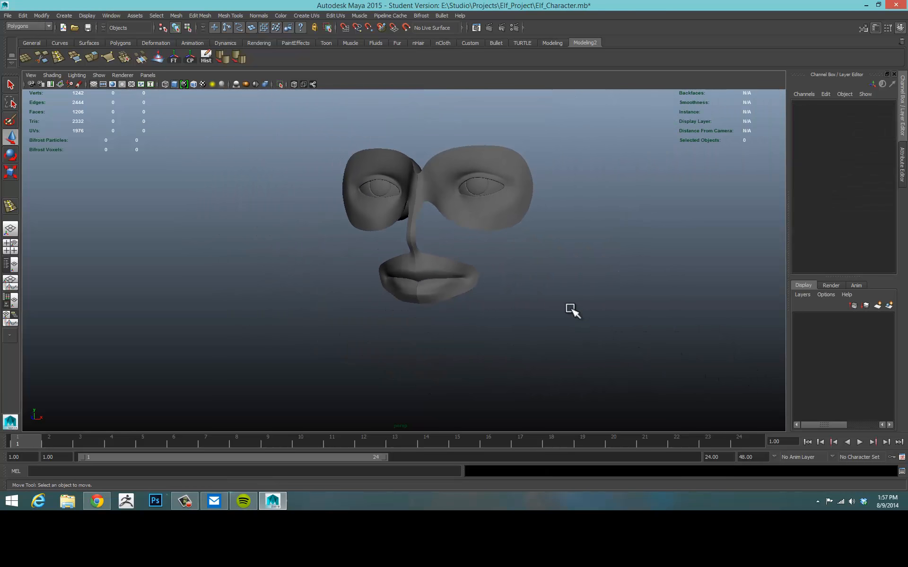
pyautogui.keyDown('alt'); pyautogui.moveTo(431, 312); pyautogui.dragTo(642, 312); pyautogui.keyUp('alt')
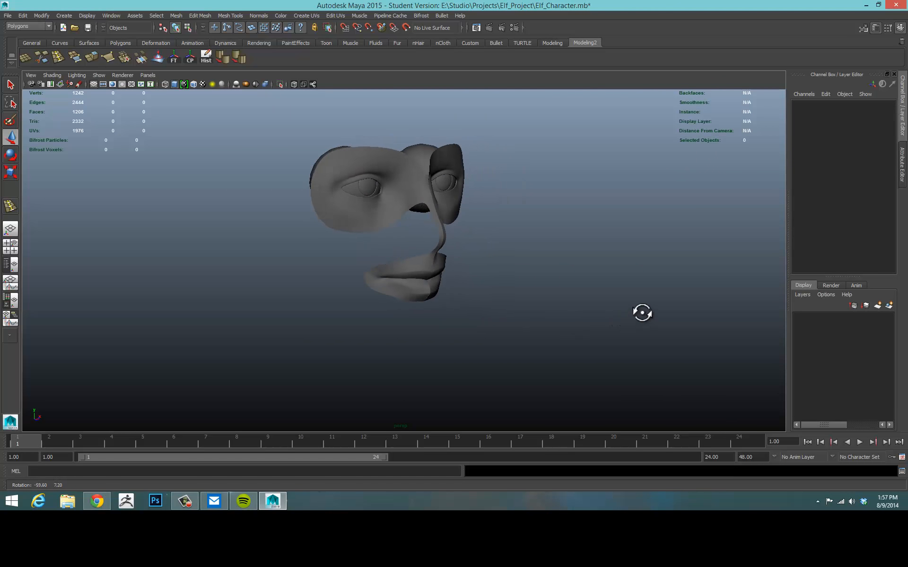
pyautogui.keyDown('alt'); pyautogui.moveTo(582, 311); pyautogui.dragTo(623, 294); pyautogui.keyUp('alt')
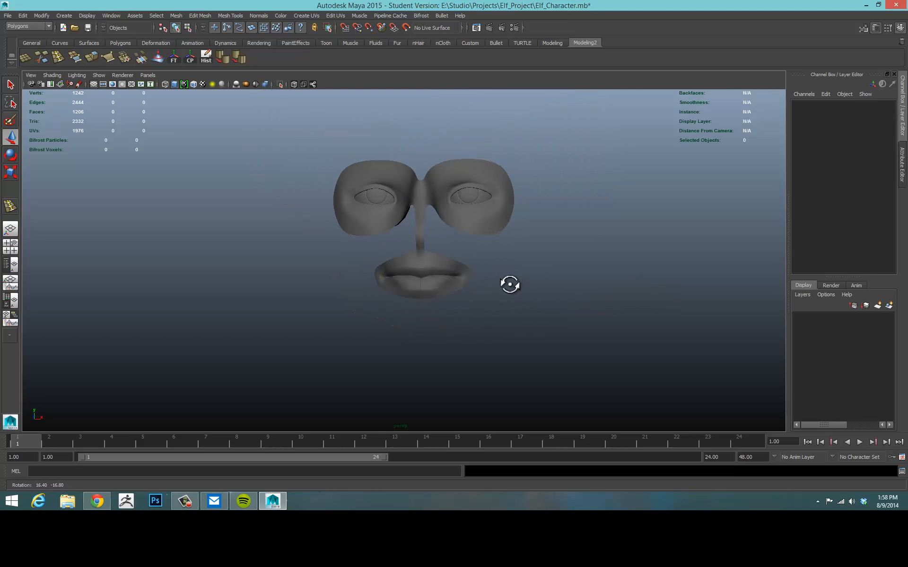
pyautogui.keyDown('alt'); pyautogui.moveTo(565, 292); pyautogui.dragTo(606, 280, button='right'); pyautogui.keyUp('alt')
pyautogui.keyDown('alt'); pyautogui.moveTo(606, 281); pyautogui.dragTo(586, 342, button='middle'); pyautogui.keyUp('alt')
pyautogui.keyDown('alt'); pyautogui.moveTo(586, 342); pyautogui.dragTo(607, 333, button='right'); pyautogui.keyUp('alt')
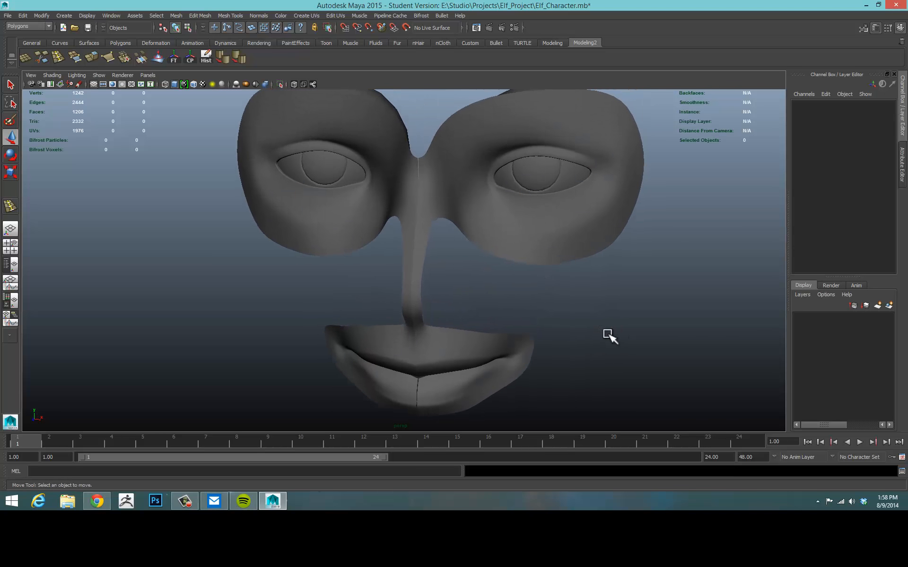
pyautogui.keyDown('alt'); pyautogui.moveTo(594, 338); pyautogui.dragTo(576, 319); pyautogui.keyUp('alt')
pyautogui.keyDown('alt'); pyautogui.moveTo(639, 314); pyautogui.dragTo(644, 291, button='middle'); pyautogui.keyUp('alt')
pyautogui.keyDown('alt'); pyautogui.moveTo(454, 329); pyautogui.dragTo(696, 333, button='right'); pyautogui.keyUp('alt')
pyautogui.keyDown('alt'); pyautogui.moveTo(680, 334); pyautogui.dragTo(716, 201, button='middle'); pyautogui.keyUp('alt')
# Return the mesh to unsmoothed display and examine the lips and mouth opening from the side, behind and front
pyautogui.keyDown('alt'); pyautogui.moveTo(600, 290); pyautogui.dragTo(547, 300); pyautogui.keyUp('alt')
pyautogui.click(529, 289)
pyautogui.press('1')
pyautogui.scroll(2, 531, 304)
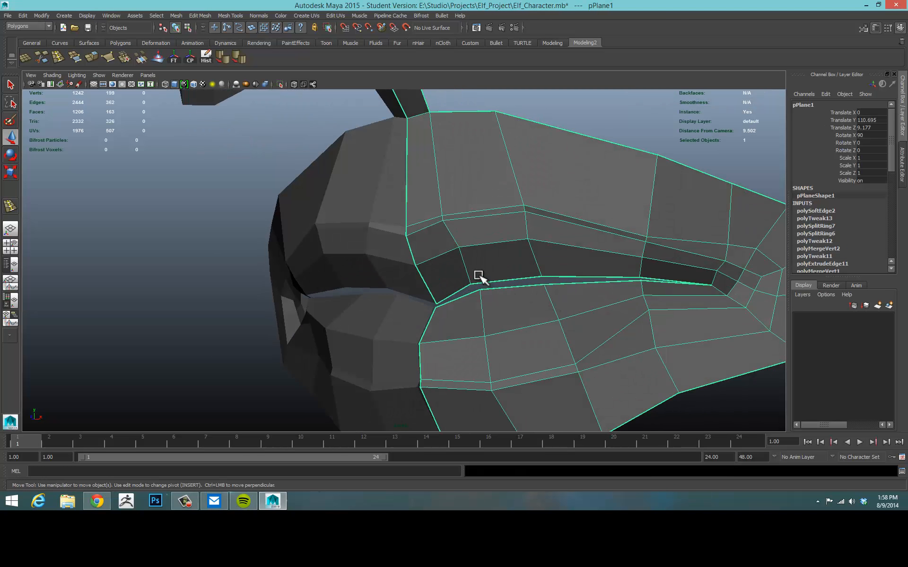
pyautogui.keyDown('alt'); pyautogui.moveTo(634, 236); pyautogui.dragTo(423, 251); pyautogui.keyUp('alt')
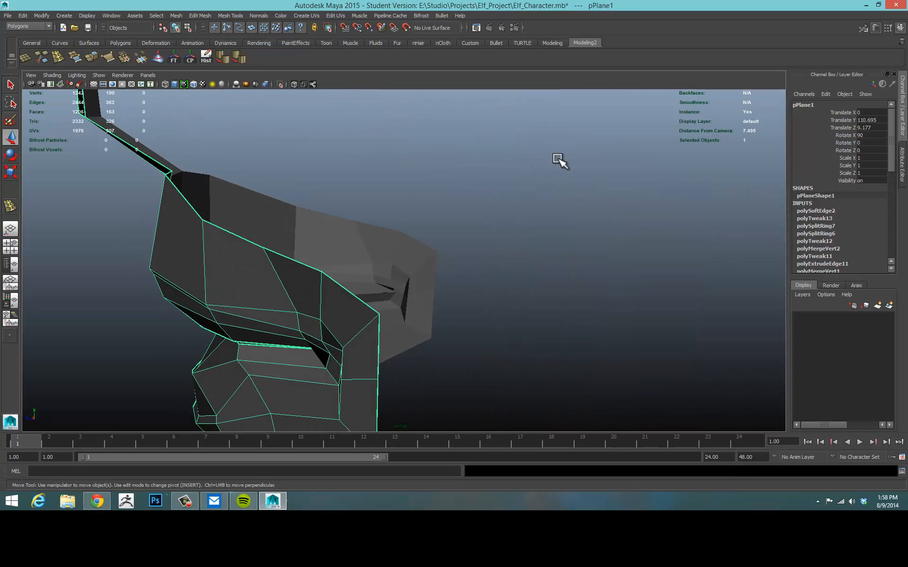
pyautogui.keyDown('alt'); pyautogui.moveTo(585, 337); pyautogui.dragTo(591, 303, button='middle'); pyautogui.keyUp('alt')
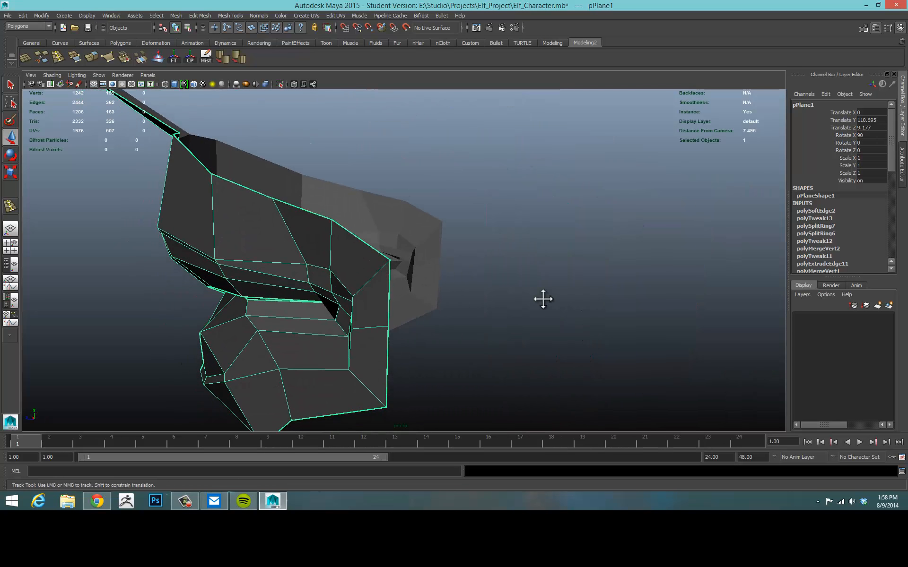
pyautogui.scroll(-3, 547, 284)
pyautogui.keyDown('alt'); pyautogui.moveTo(547, 277); pyautogui.dragTo(425, 277); pyautogui.keyUp('alt')
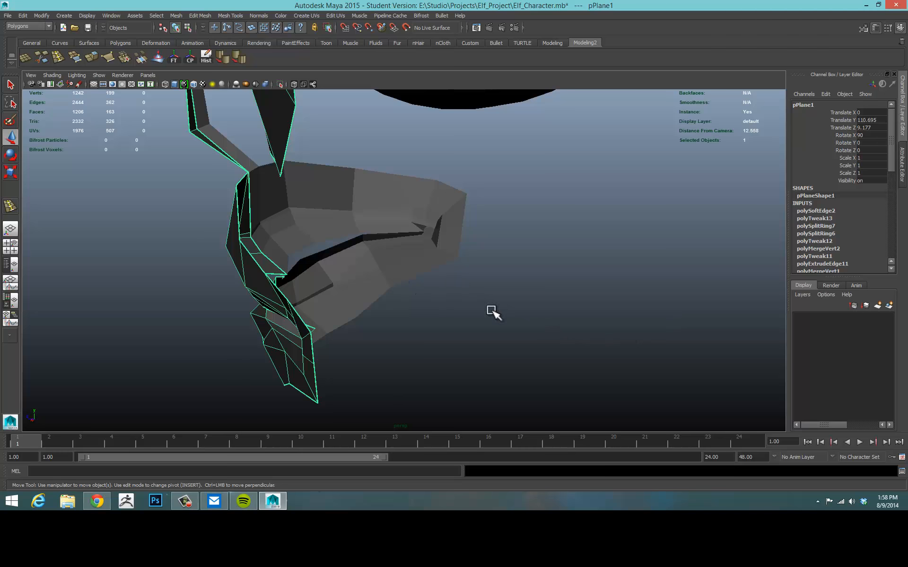
pyautogui.keyDown('alt'); pyautogui.moveTo(492, 312); pyautogui.dragTo(636, 281); pyautogui.keyUp('alt')
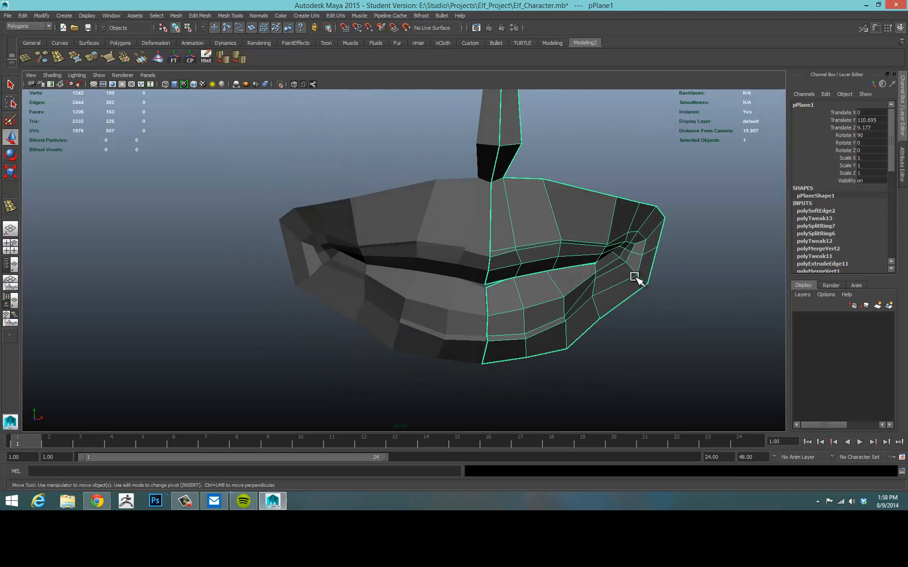
pyautogui.keyDown('alt'); pyautogui.moveTo(640, 267); pyautogui.dragTo(486, 260); pyautogui.keyUp('alt')
pyautogui.keyDown('alt'); pyautogui.moveTo(486, 259); pyautogui.dragTo(594, 251, button='right'); pyautogui.keyUp('alt')
# Select the border edge loop of the mouth opening, covering the inner edges of both the upper and lower lips
pyautogui.moveTo(516, 251); pyautogui.dragTo(522, 226, button='right')
pyautogui.click(525, 252)
pyautogui.click(526, 250)
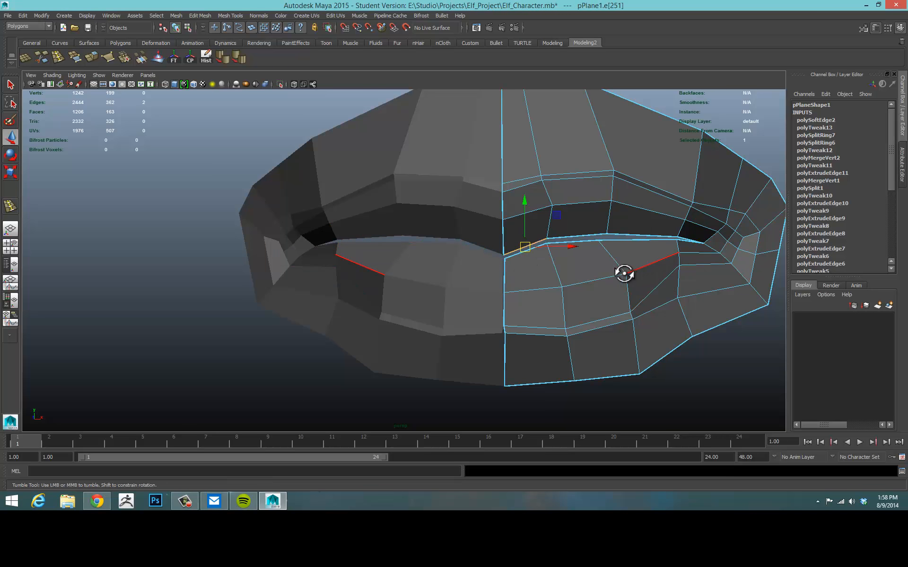
pyautogui.keyDown('alt'); pyautogui.moveTo(622, 269); pyautogui.dragTo(518, 254); pyautogui.keyUp('alt')
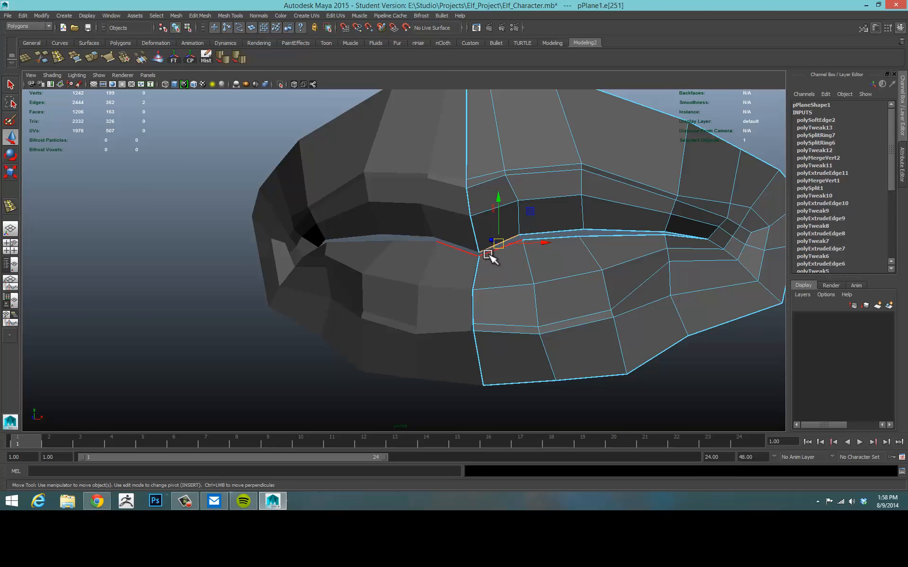
pyautogui.doubleClick(492, 252)
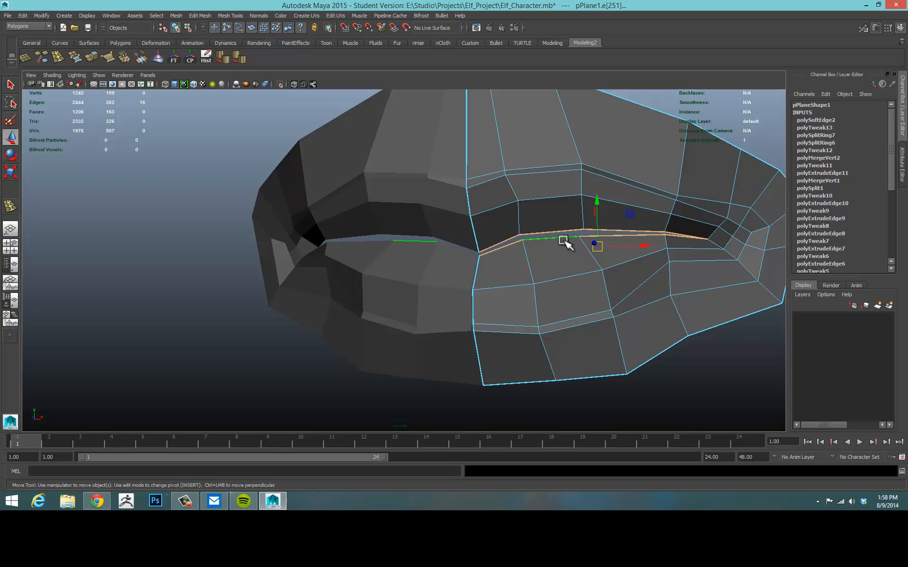
pyautogui.keyDown('alt'); pyautogui.moveTo(533, 260); pyautogui.dragTo(522, 268); pyautogui.keyUp('alt')
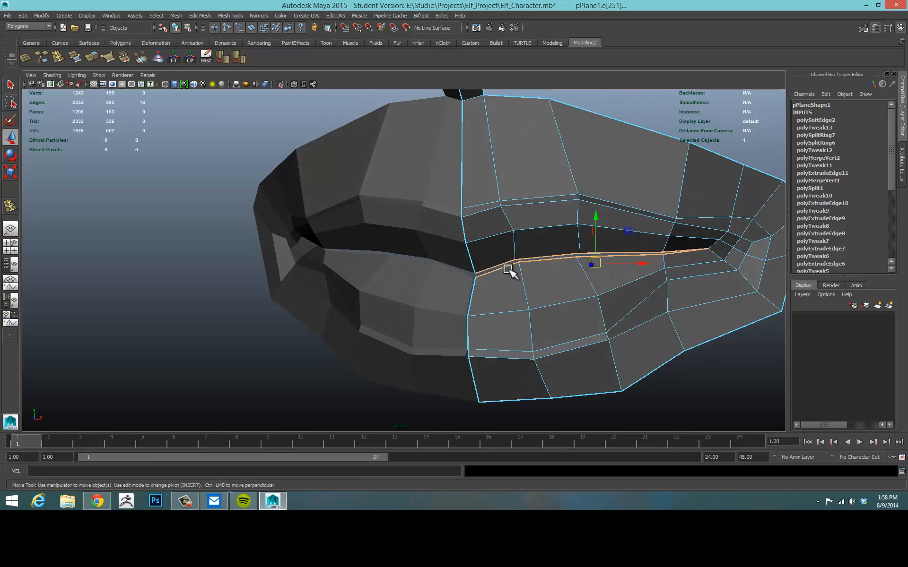
pyautogui.keyDown('alt'); pyautogui.moveTo(558, 296); pyautogui.dragTo(605, 291); pyautogui.keyUp('alt')
pyautogui.keyDown('alt'); pyautogui.moveTo(726, 274); pyautogui.dragTo(428, 246, button='right'); pyautogui.keyUp('alt')
pyautogui.keyDown('alt'); pyautogui.moveTo(474, 216); pyautogui.dragTo(498, 257); pyautogui.keyUp('alt')
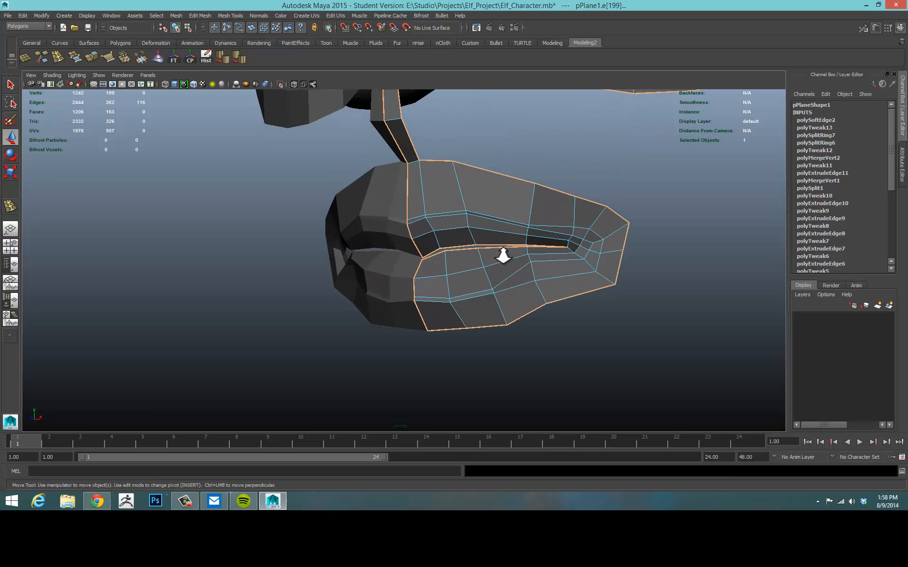
pyautogui.keyDown('alt'); pyautogui.moveTo(499, 257); pyautogui.dragTo(594, 253, button='right'); pyautogui.keyUp('alt')
pyautogui.keyDown('alt'); pyautogui.moveTo(594, 254); pyautogui.dragTo(449, 262); pyautogui.keyUp('alt')
pyautogui.click(390, 270)
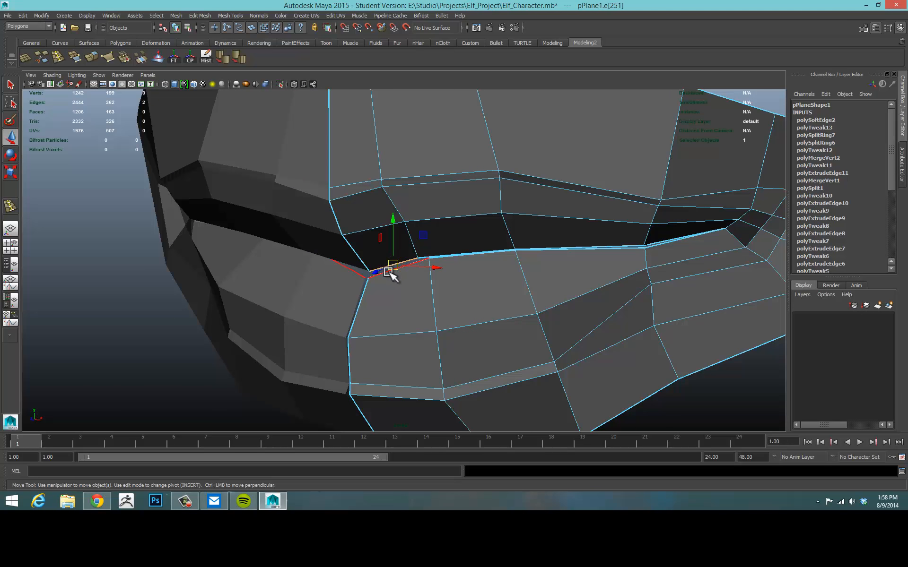
pyautogui.doubleClick(382, 275)
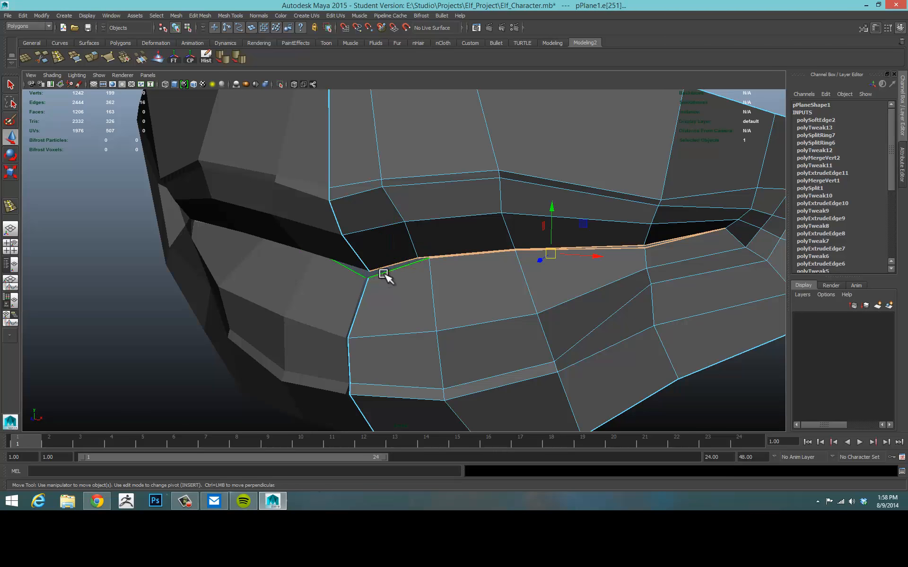
pyautogui.keyDown('alt'); pyautogui.moveTo(478, 296); pyautogui.dragTo(566, 277); pyautogui.keyUp('alt')
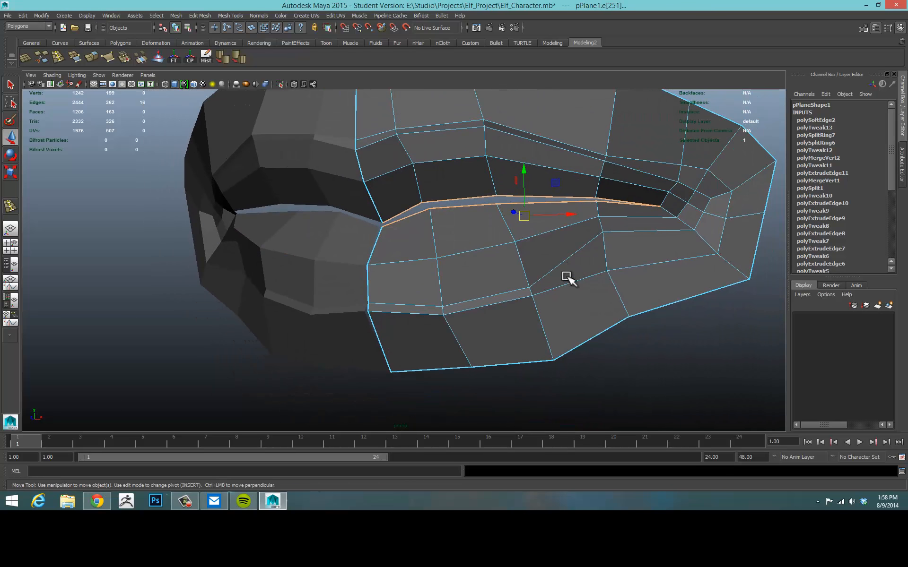
# Extrude the mouth opening's border edges and move the new edges back into the mouth to give the lips inner thickness
pyautogui.click(94, 55)
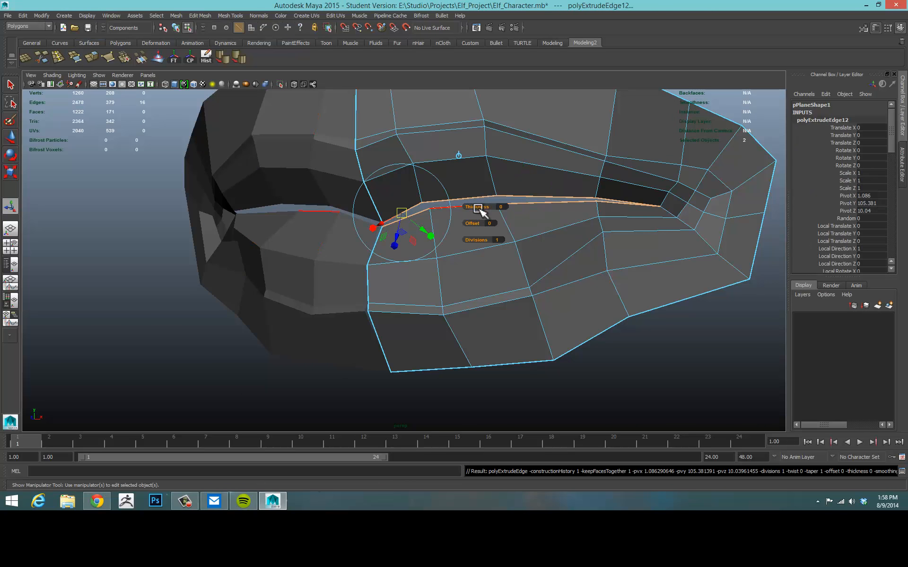
pyautogui.keyDown('alt'); pyautogui.moveTo(481, 211); pyautogui.dragTo(420, 209); pyautogui.keyUp('alt')
pyautogui.press('w')
pyautogui.moveTo(346, 220); pyautogui.dragTo(388, 251)
# From behind the lips, shift the two extruded vertices at the mouth's centre line vertically to separate them
pyautogui.keyDown('alt'); pyautogui.moveTo(397, 256); pyautogui.dragTo(468, 140, button='right'); pyautogui.keyUp('alt')
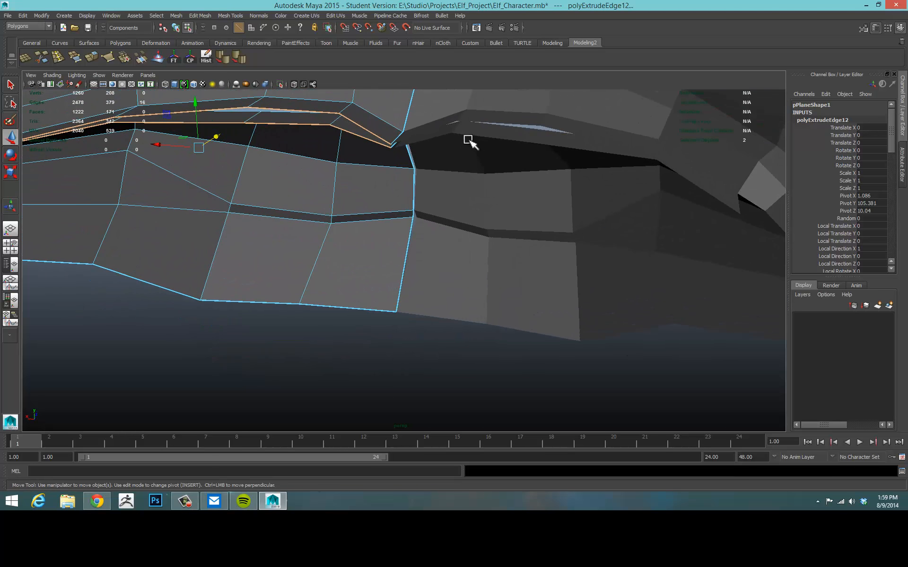
pyautogui.keyDown('alt'); pyautogui.moveTo(479, 245); pyautogui.dragTo(505, 379, button='middle'); pyautogui.keyUp('alt')
pyautogui.keyDown('alt'); pyautogui.moveTo(458, 256); pyautogui.dragTo(558, 217, button='middle'); pyautogui.keyUp('alt')
pyautogui.keyDown('alt'); pyautogui.moveTo(557, 217); pyautogui.dragTo(498, 229, button='right'); pyautogui.keyUp('alt')
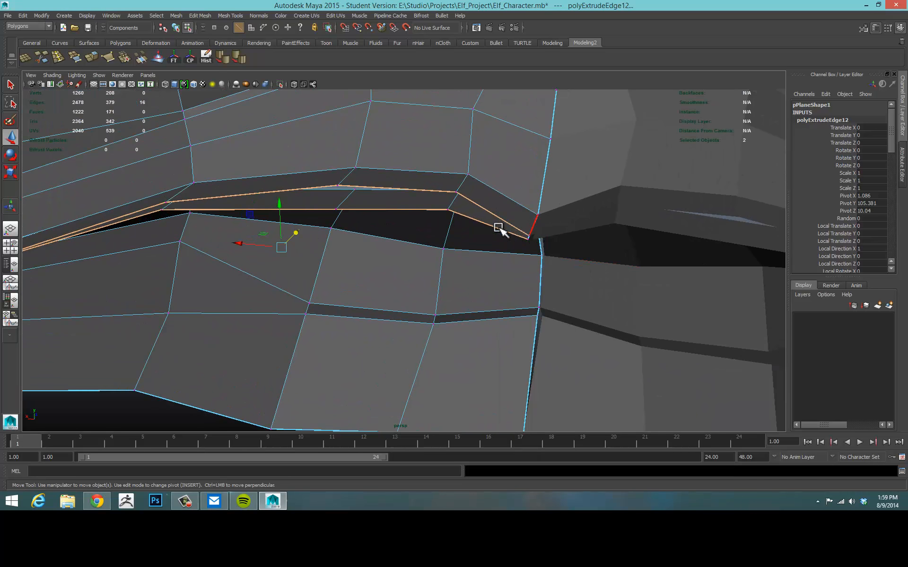
pyautogui.click(535, 210)
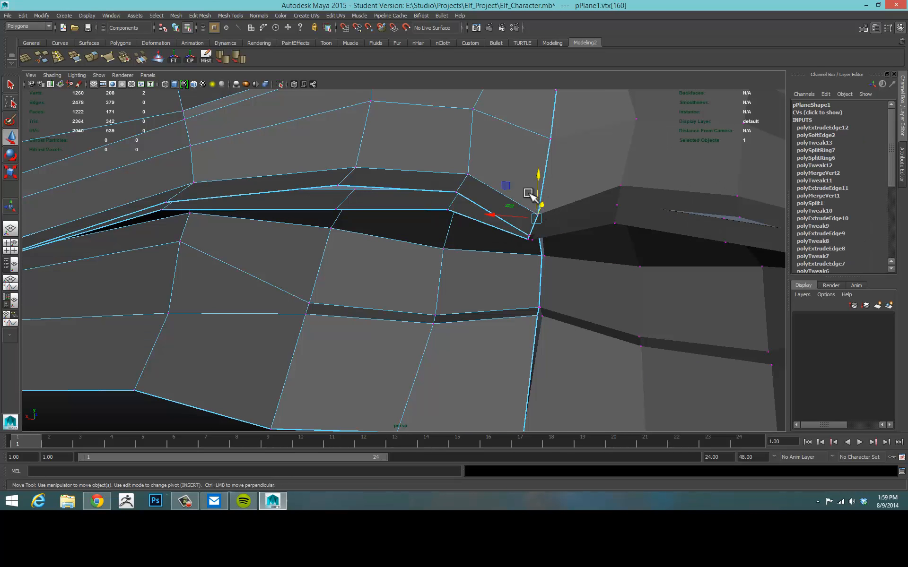
pyautogui.keyDown('alt'); pyautogui.moveTo(528, 193); pyautogui.dragTo(515, 213); pyautogui.keyUp('alt')
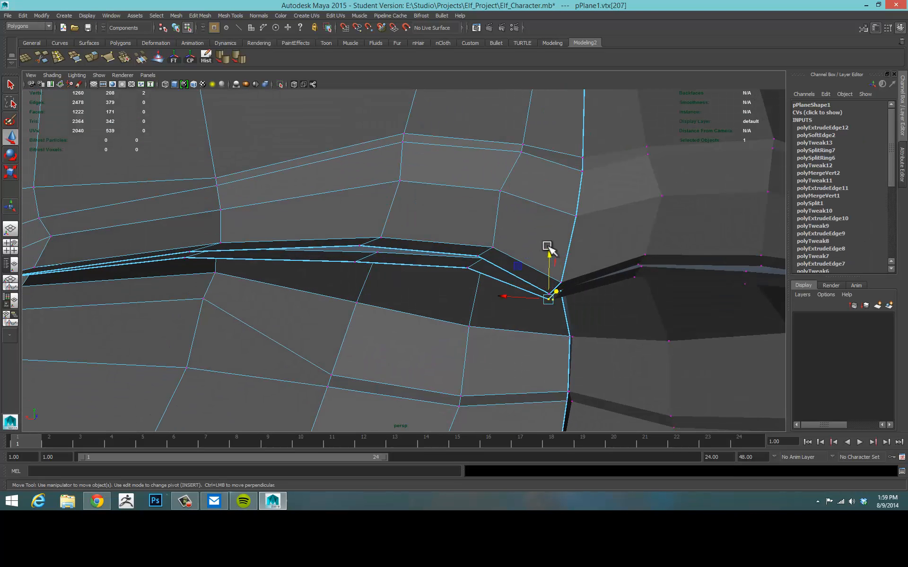
pyautogui.moveTo(548, 256); pyautogui.dragTo(545, 245)
pyautogui.click(550, 294)
pyautogui.moveTo(549, 263); pyautogui.dragTo(549, 268)
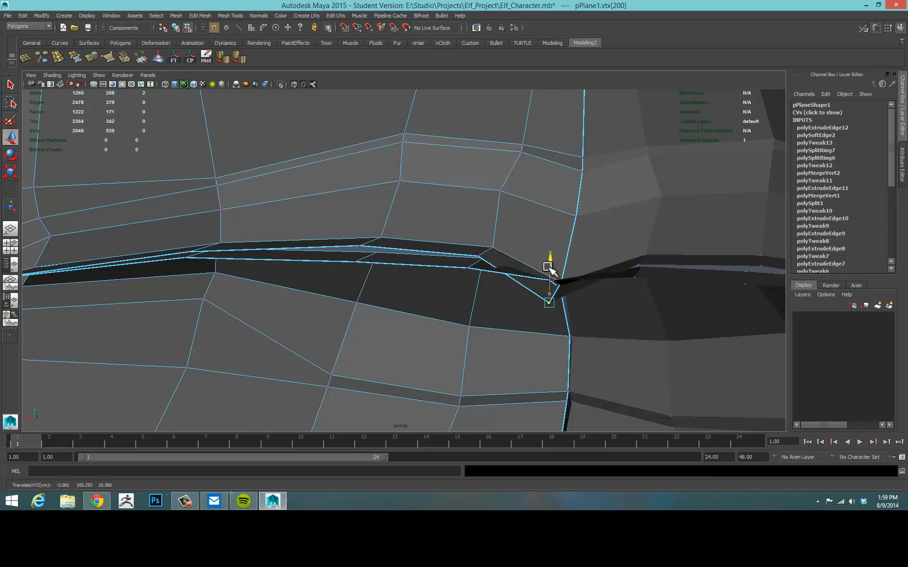
# Separate the upper and lower extruded vertices vertically along the next columns between the lips' centre and the mouth corner
pyautogui.moveTo(476, 219)
pyautogui.mouseDown()
pyautogui.moveTo(467, 252)
pyautogui.moveTo(465, 219)
pyautogui.moveTo(472, 233)
pyautogui.mouseUp()
pyautogui.click(467, 268)
pyautogui.keyDown('alt'); pyautogui.moveTo(492, 265); pyautogui.dragTo(693, 205, button='middle'); pyautogui.keyUp('alt')
pyautogui.keyDown('alt'); pyautogui.moveTo(664, 204); pyautogui.dragTo(606, 233); pyautogui.keyUp('alt')
pyautogui.click(506, 187)
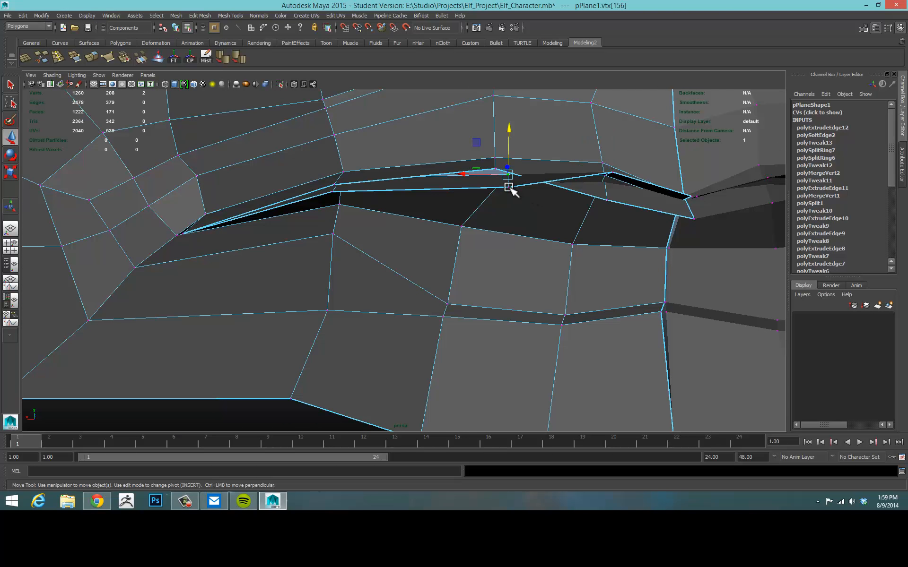
pyautogui.click(508, 186)
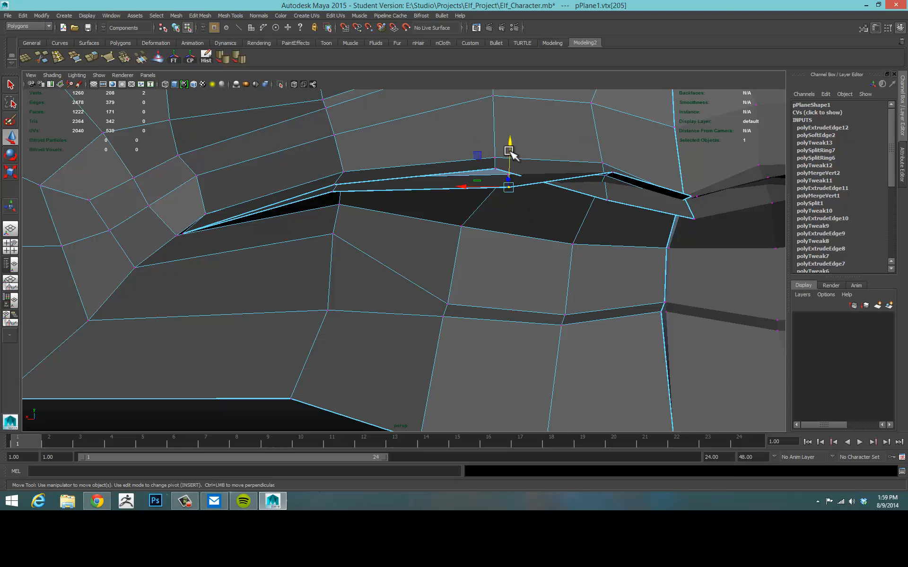
pyautogui.moveTo(511, 153); pyautogui.dragTo(513, 121)
pyautogui.keyDown('alt'); pyautogui.moveTo(499, 158); pyautogui.dragTo(475, 179); pyautogui.keyUp('alt')
pyautogui.click(487, 165)
pyautogui.click(488, 140)
pyautogui.moveTo(487, 127); pyautogui.dragTo(475, 149)
# Adjust the heights of the extruded upper and lower lip vertices nearest the mouth corner
pyautogui.keyDown('alt'); pyautogui.moveTo(410, 175); pyautogui.dragTo(391, 186); pyautogui.keyUp('alt')
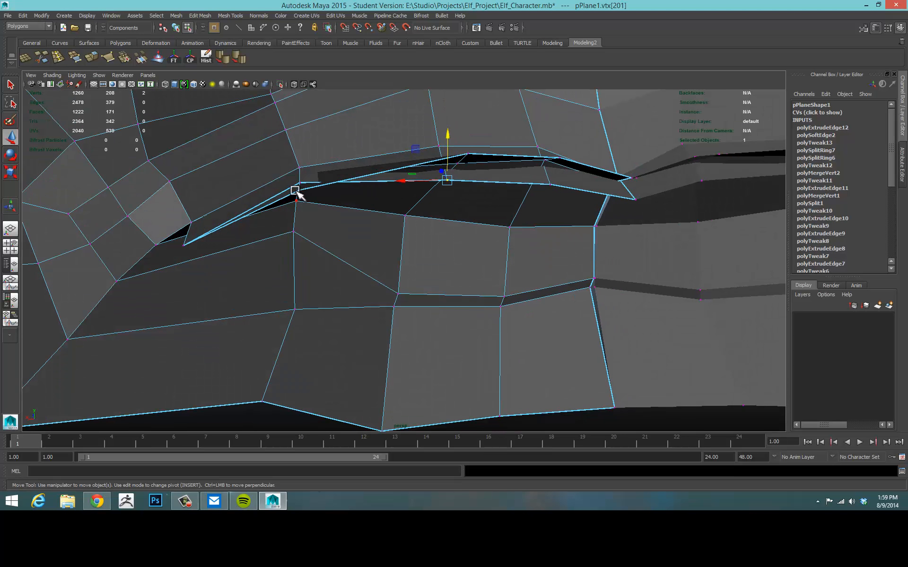
pyautogui.moveTo(302, 146)
pyautogui.mouseDown()
pyautogui.moveTo(310, 117)
pyautogui.moveTo(299, 156)
pyautogui.mouseUp()
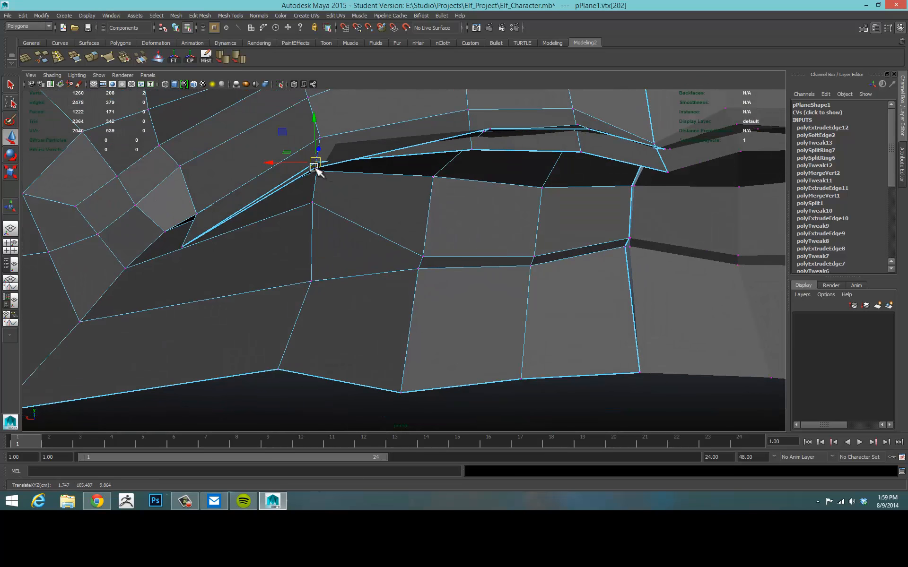
pyautogui.click(318, 173)
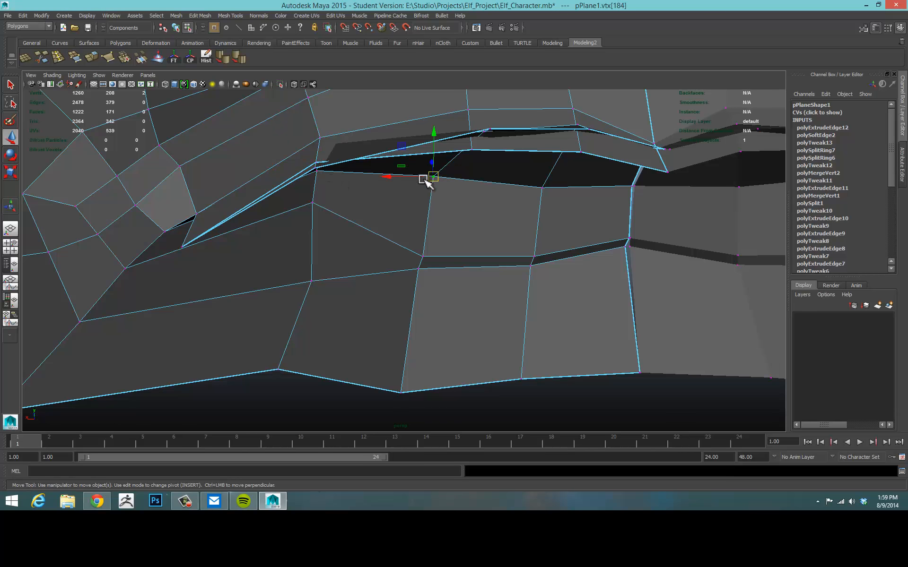
pyautogui.moveTo(312, 122); pyautogui.dragTo(257, 283)
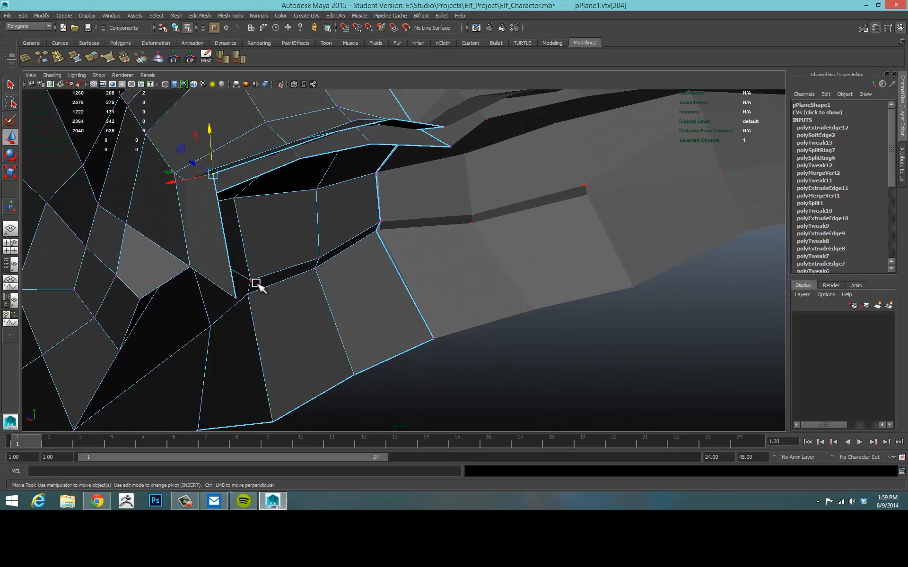
pyautogui.click(239, 298)
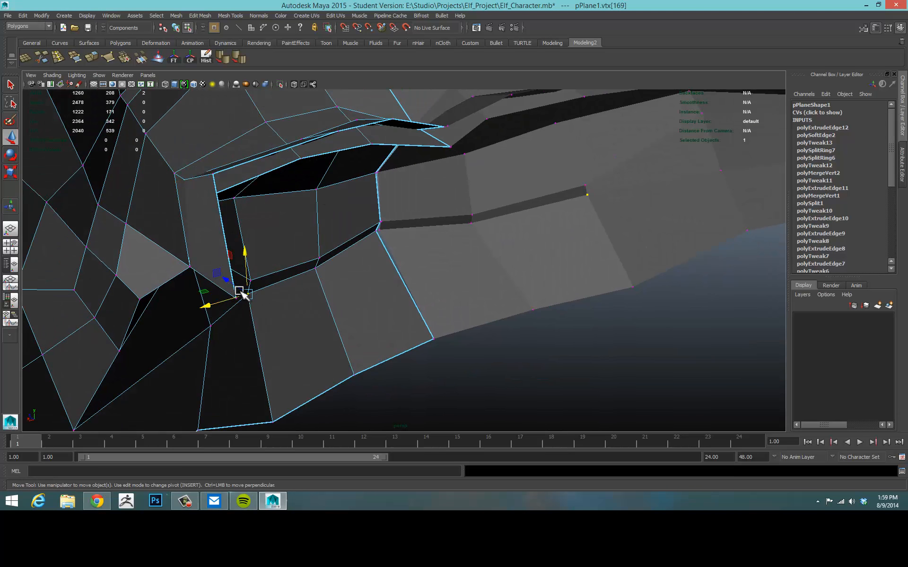
pyautogui.moveTo(242, 293)
pyautogui.mouseDown()
pyautogui.moveTo(213, 270)
pyautogui.moveTo(244, 289)
pyautogui.mouseUp()
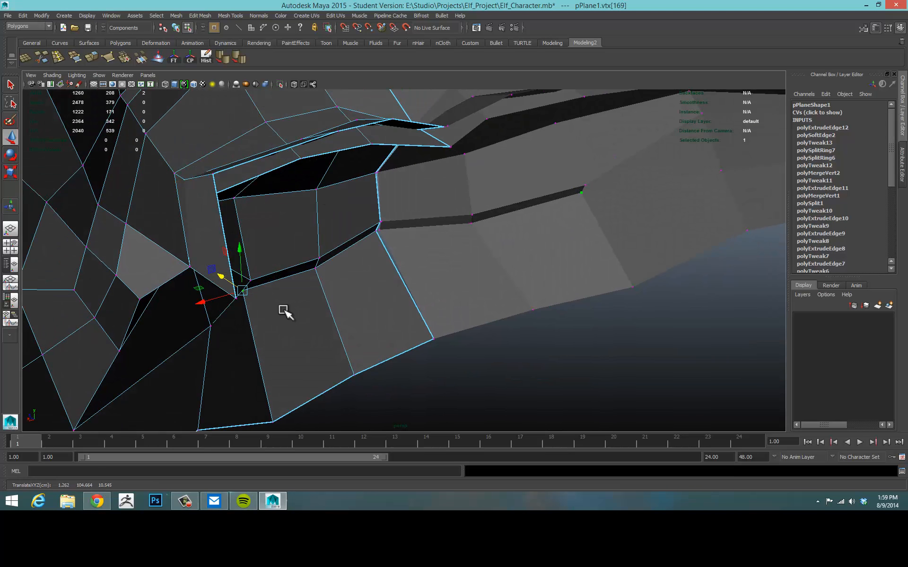
pyautogui.hotkey('ctrl', 'z')
pyautogui.click(308, 344)
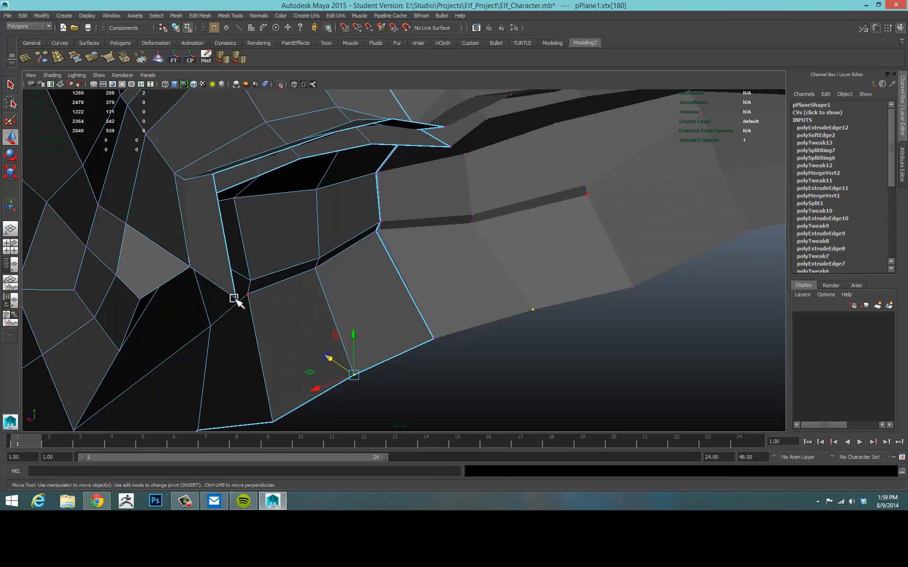
pyautogui.moveTo(230, 283); pyautogui.dragTo(228, 277)
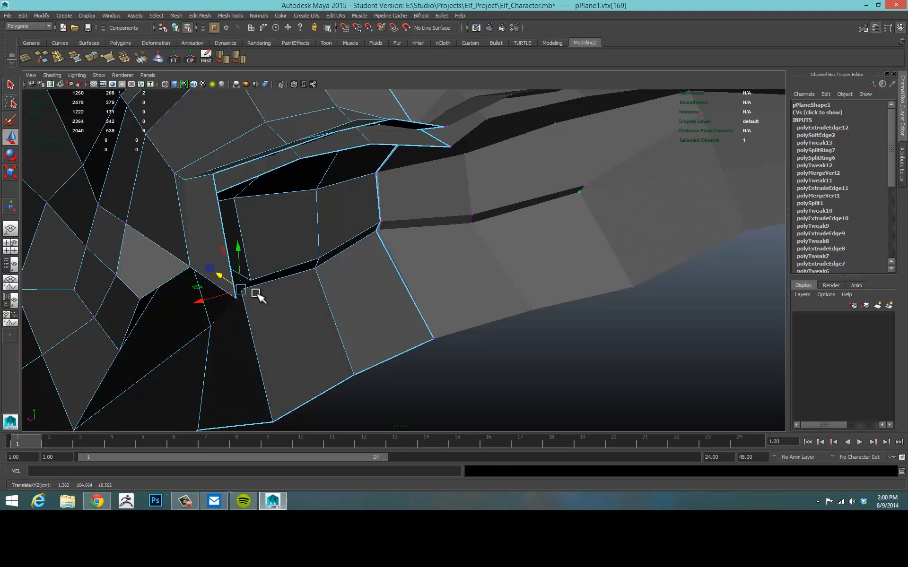
pyautogui.hotkey('ctrl', 'z')
pyautogui.click(551, 381)
# Select and adjust the extruded vertex near the inner mouth corner behind the lips
pyautogui.keyDown('alt'); pyautogui.moveTo(447, 346); pyautogui.dragTo(329, 324); pyautogui.keyUp('alt')
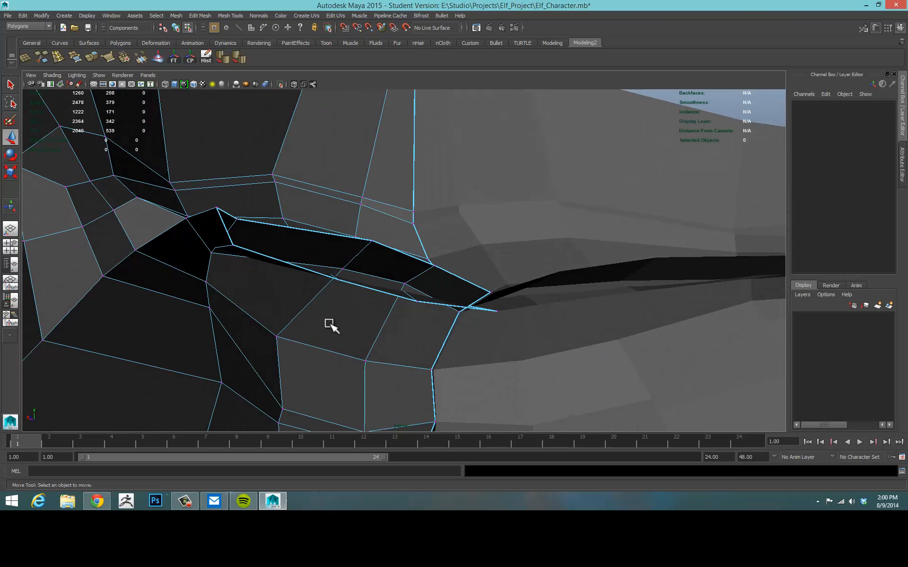
pyautogui.click(216, 207)
pyautogui.keyDown('alt'); pyautogui.moveTo(308, 219); pyautogui.dragTo(378, 258); pyautogui.keyUp('alt')
pyautogui.moveTo(311, 395); pyautogui.dragTo(321, 244)
# Return to object mode, show the face mesh with smooth preview and deselect it
pyautogui.keyDown('alt'); pyautogui.moveTo(170, 196); pyautogui.dragTo(462, 237); pyautogui.keyUp('alt')
pyautogui.keyDown('alt'); pyautogui.moveTo(461, 237); pyautogui.dragTo(226, 231, button='right'); pyautogui.keyUp('alt')
pyautogui.moveTo(399, 215); pyautogui.dragTo(439, 205, button='right')
pyautogui.click(409, 217)
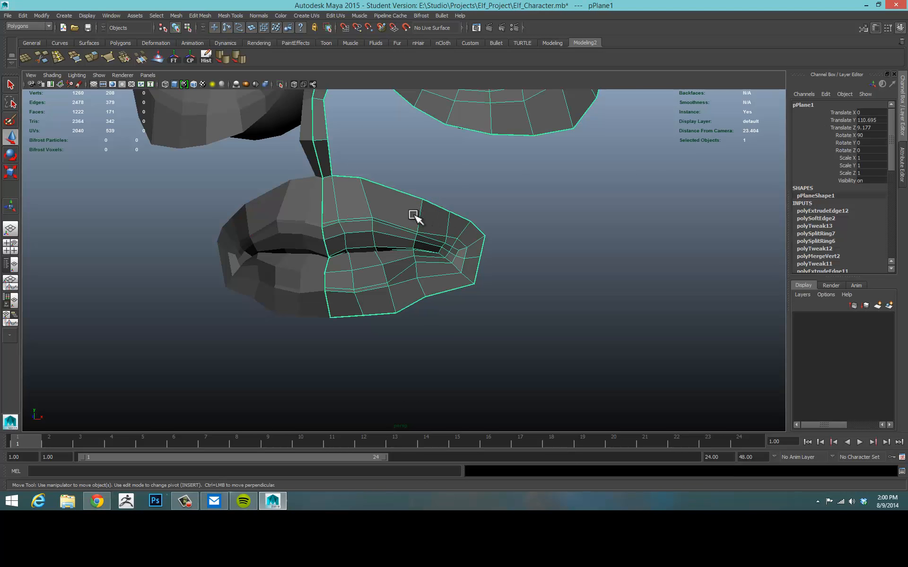
pyautogui.press('3')
pyautogui.click(577, 213)
pyautogui.keyDown('alt'); pyautogui.moveTo(577, 212); pyautogui.dragTo(598, 227); pyautogui.keyUp('alt')
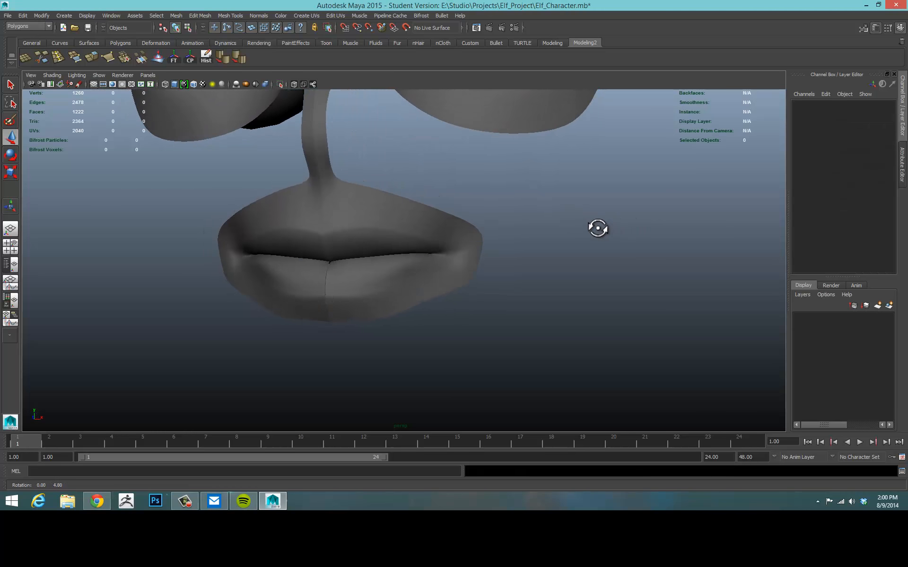
# Inspect the smoothed lips together with the eyes and nose strip from the front and in profile
pyautogui.keyDown('alt'); pyautogui.moveTo(598, 227); pyautogui.dragTo(412, 230, button='right'); pyautogui.keyUp('alt')
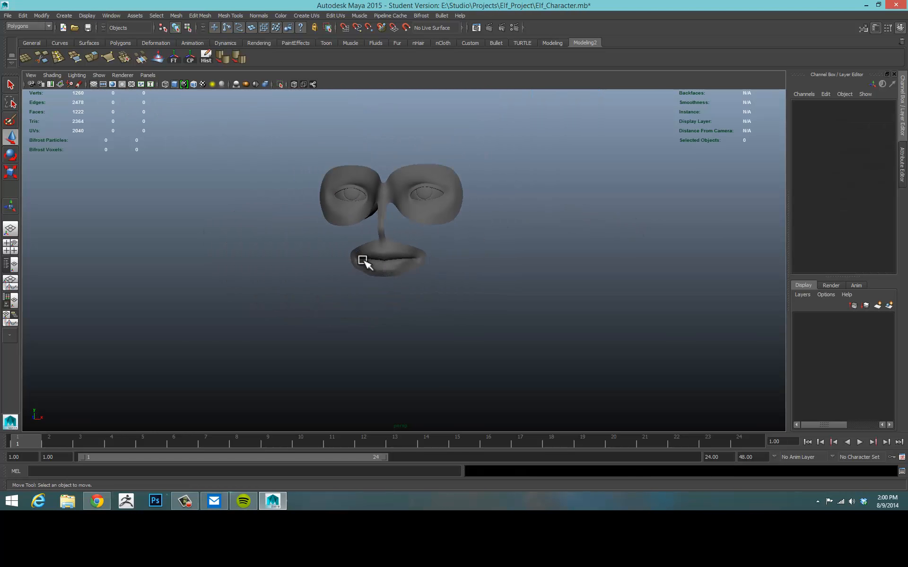
pyautogui.keyDown('alt'); pyautogui.moveTo(474, 293); pyautogui.dragTo(456, 276); pyautogui.keyUp('alt')
pyautogui.keyDown('alt'); pyautogui.moveTo(455, 276); pyautogui.dragTo(523, 292, button='right'); pyautogui.keyUp('alt')
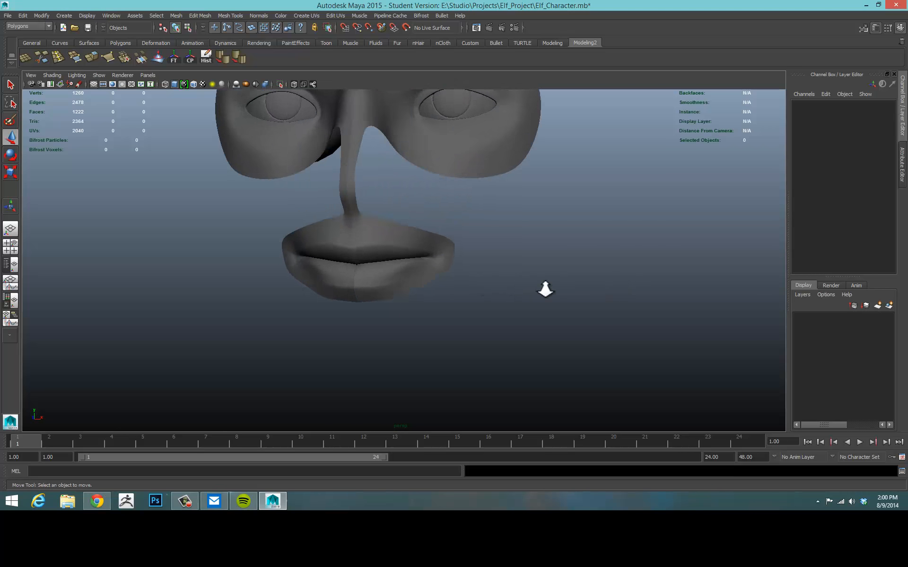
pyautogui.keyDown('alt'); pyautogui.moveTo(523, 292); pyautogui.dragTo(499, 268); pyautogui.keyUp('alt')
pyautogui.scroll(-3, 600, 345)
pyautogui.keyDown('alt'); pyautogui.moveTo(599, 344); pyautogui.dragTo(569, 340); pyautogui.keyUp('alt')
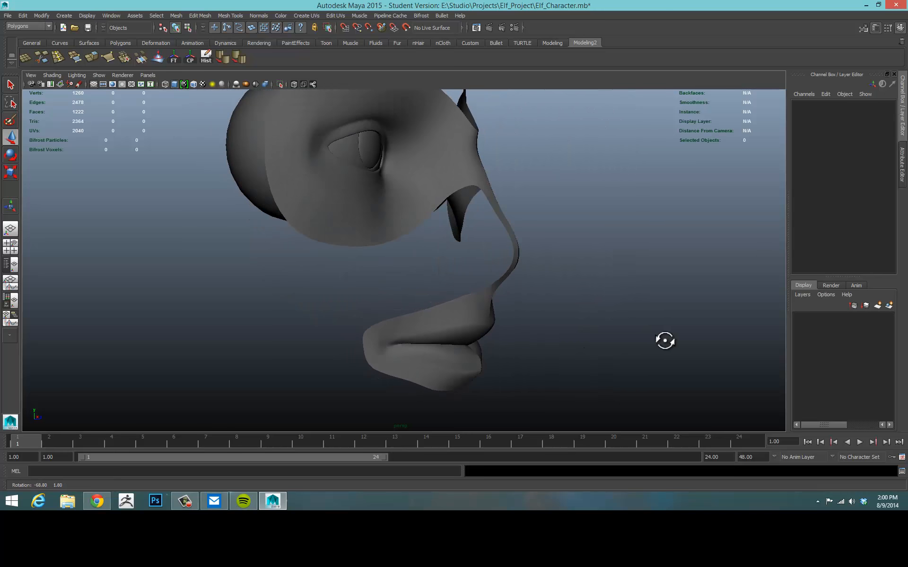
pyautogui.keyDown('alt'); pyautogui.moveTo(562, 347); pyautogui.dragTo(524, 299, button='middle'); pyautogui.keyUp('alt')
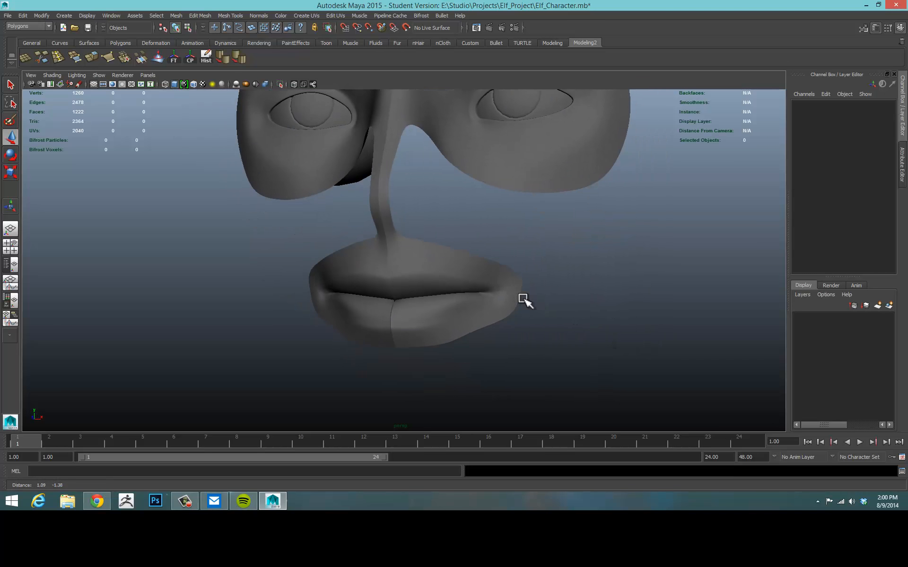
pyautogui.scroll(-1, 579, 304)
pyautogui.click(182, 503)
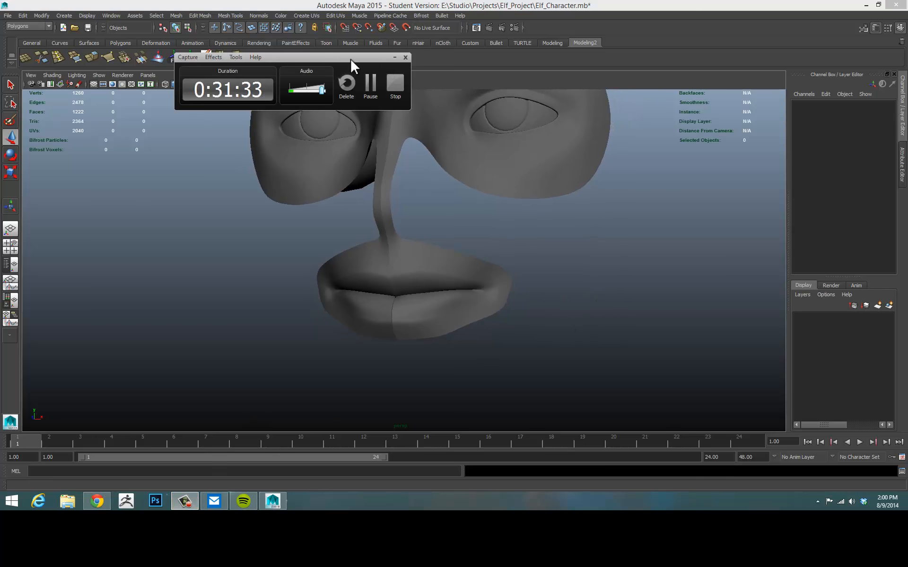
pyautogui.moveTo(350, 59); pyautogui.dragTo(364, 83)
pyautogui.click(408, 80)
# Examine the smoothed face from above, the front and three-quarter angles, then select the modeled half to review its wireframe
pyautogui.keyDown('alt'); pyautogui.moveTo(526, 242); pyautogui.dragTo(558, 270); pyautogui.keyUp('alt')
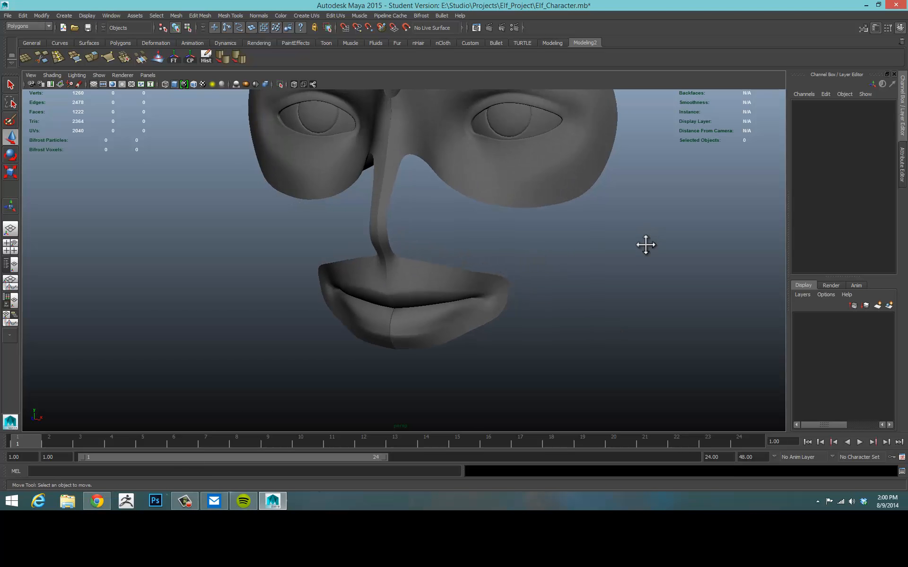
pyautogui.keyDown('alt'); pyautogui.moveTo(646, 244); pyautogui.dragTo(642, 308, button='middle'); pyautogui.keyUp('alt')
pyautogui.keyDown('alt'); pyautogui.moveTo(679, 282); pyautogui.dragTo(549, 276, button='right'); pyautogui.keyUp('alt')
pyautogui.keyDown('alt'); pyautogui.moveTo(539, 276); pyautogui.dragTo(497, 286); pyautogui.keyUp('alt')
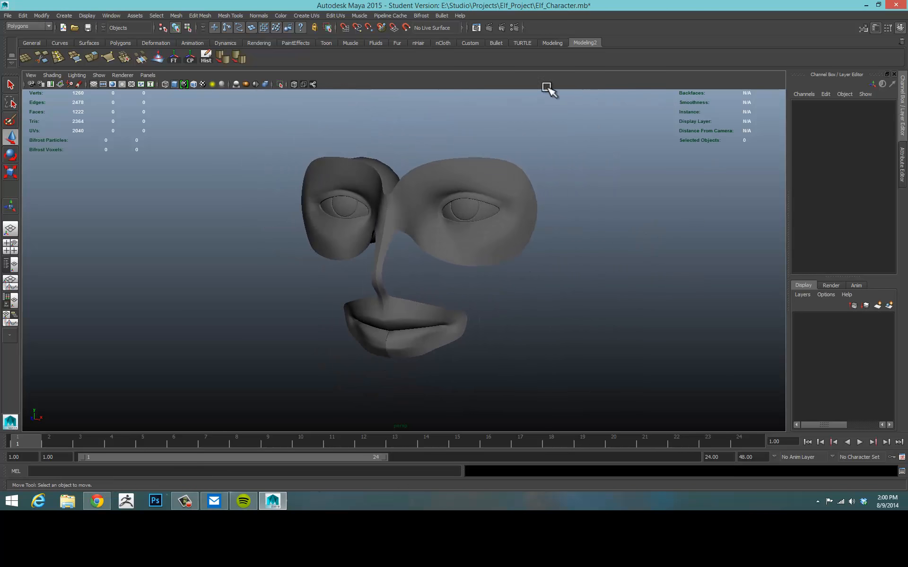
pyautogui.keyDown('alt'); pyautogui.moveTo(438, 255); pyautogui.dragTo(473, 244); pyautogui.keyUp('alt')
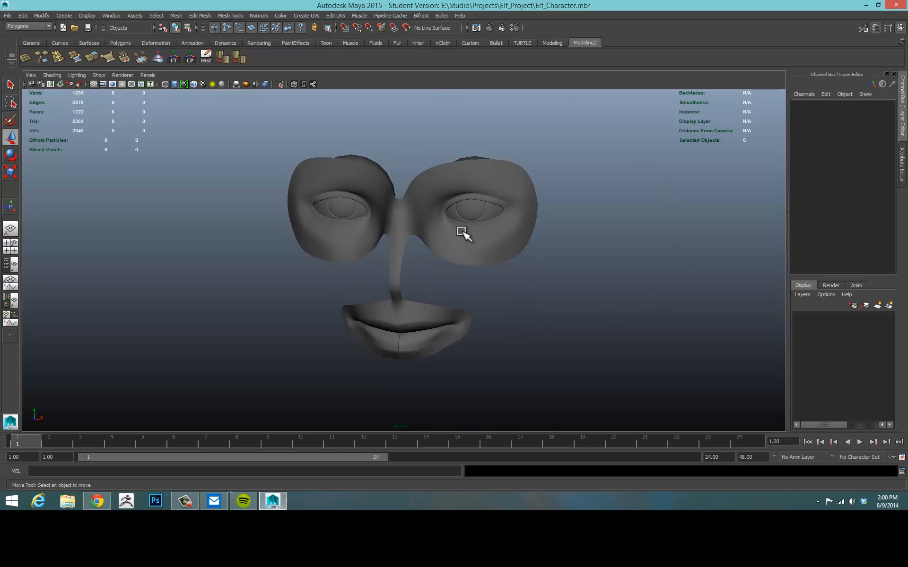
pyautogui.keyDown('alt'); pyautogui.moveTo(460, 266); pyautogui.dragTo(460, 254); pyautogui.keyUp('alt')
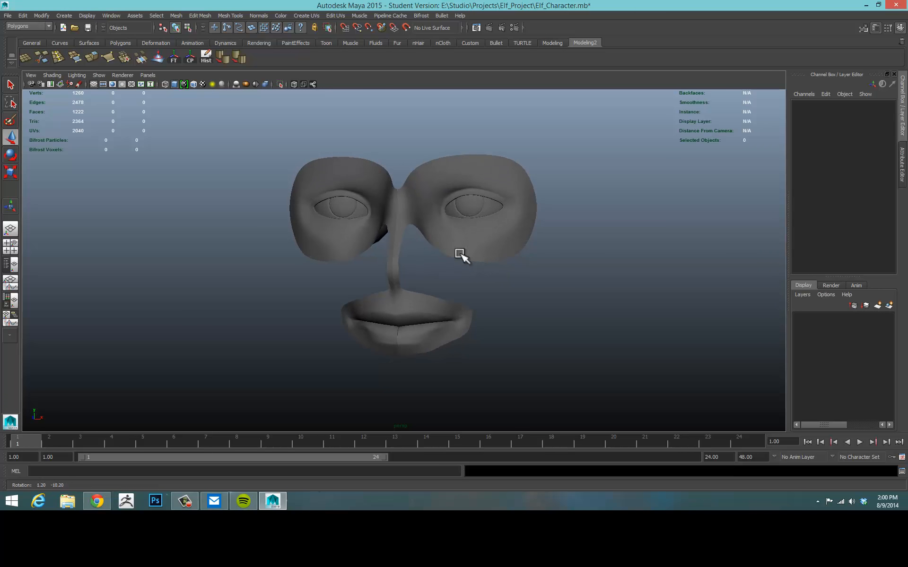
pyautogui.keyDown('alt'); pyautogui.moveTo(536, 318); pyautogui.dragTo(556, 330); pyautogui.keyUp('alt')
pyautogui.scroll(-2, 626, 342)
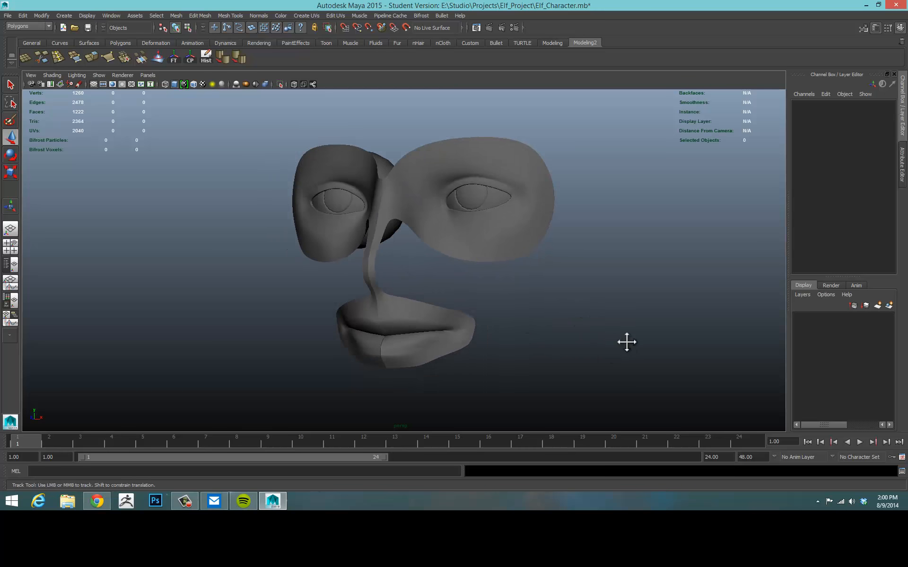
pyautogui.moveTo(626, 342)
pyautogui.keyDown('alt'); pyautogui.mouseDown(button='middle')
pyautogui.moveTo(651, 355)
pyautogui.moveTo(622, 348)
pyautogui.mouseUp(button='middle'); pyautogui.keyUp('alt')
pyautogui.keyDown('alt'); pyautogui.moveTo(533, 343); pyautogui.dragTo(595, 346, button='right'); pyautogui.keyUp('alt')
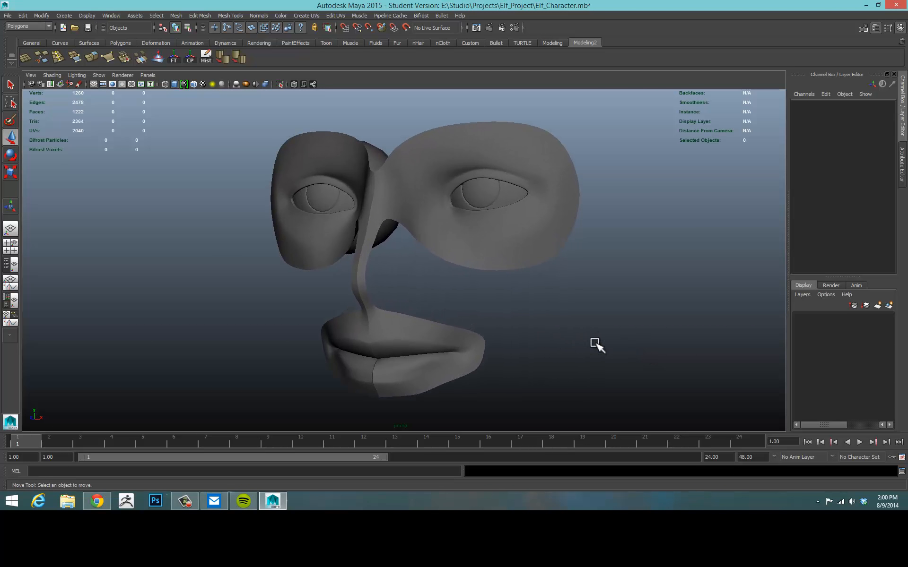
pyautogui.keyDown('alt'); pyautogui.moveTo(596, 347); pyautogui.dragTo(569, 332, button='middle'); pyautogui.keyUp('alt')
pyautogui.keyDown('alt'); pyautogui.moveTo(570, 333); pyautogui.dragTo(597, 334, button='right'); pyautogui.keyUp('alt')
pyautogui.moveTo(548, 334)
pyautogui.keyDown('alt'); pyautogui.mouseDown()
pyautogui.moveTo(550, 326)
pyautogui.moveTo(543, 336)
pyautogui.mouseUp(); pyautogui.keyUp('alt')
pyautogui.click(441, 341)
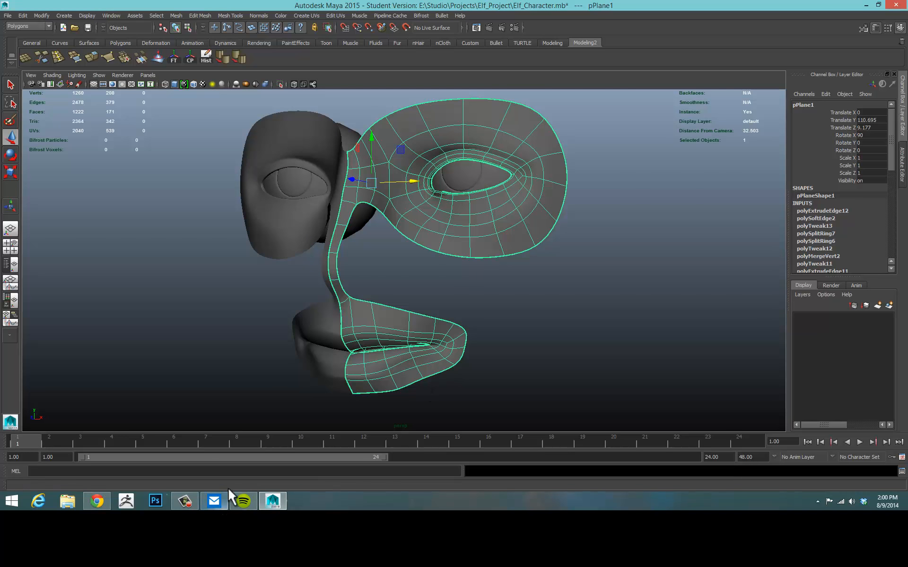
pyautogui.click(185, 502)
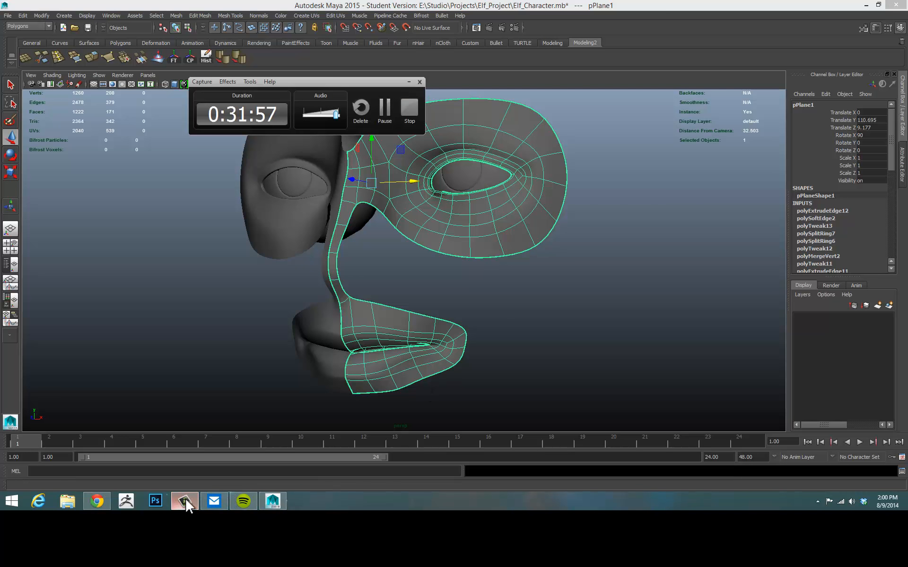